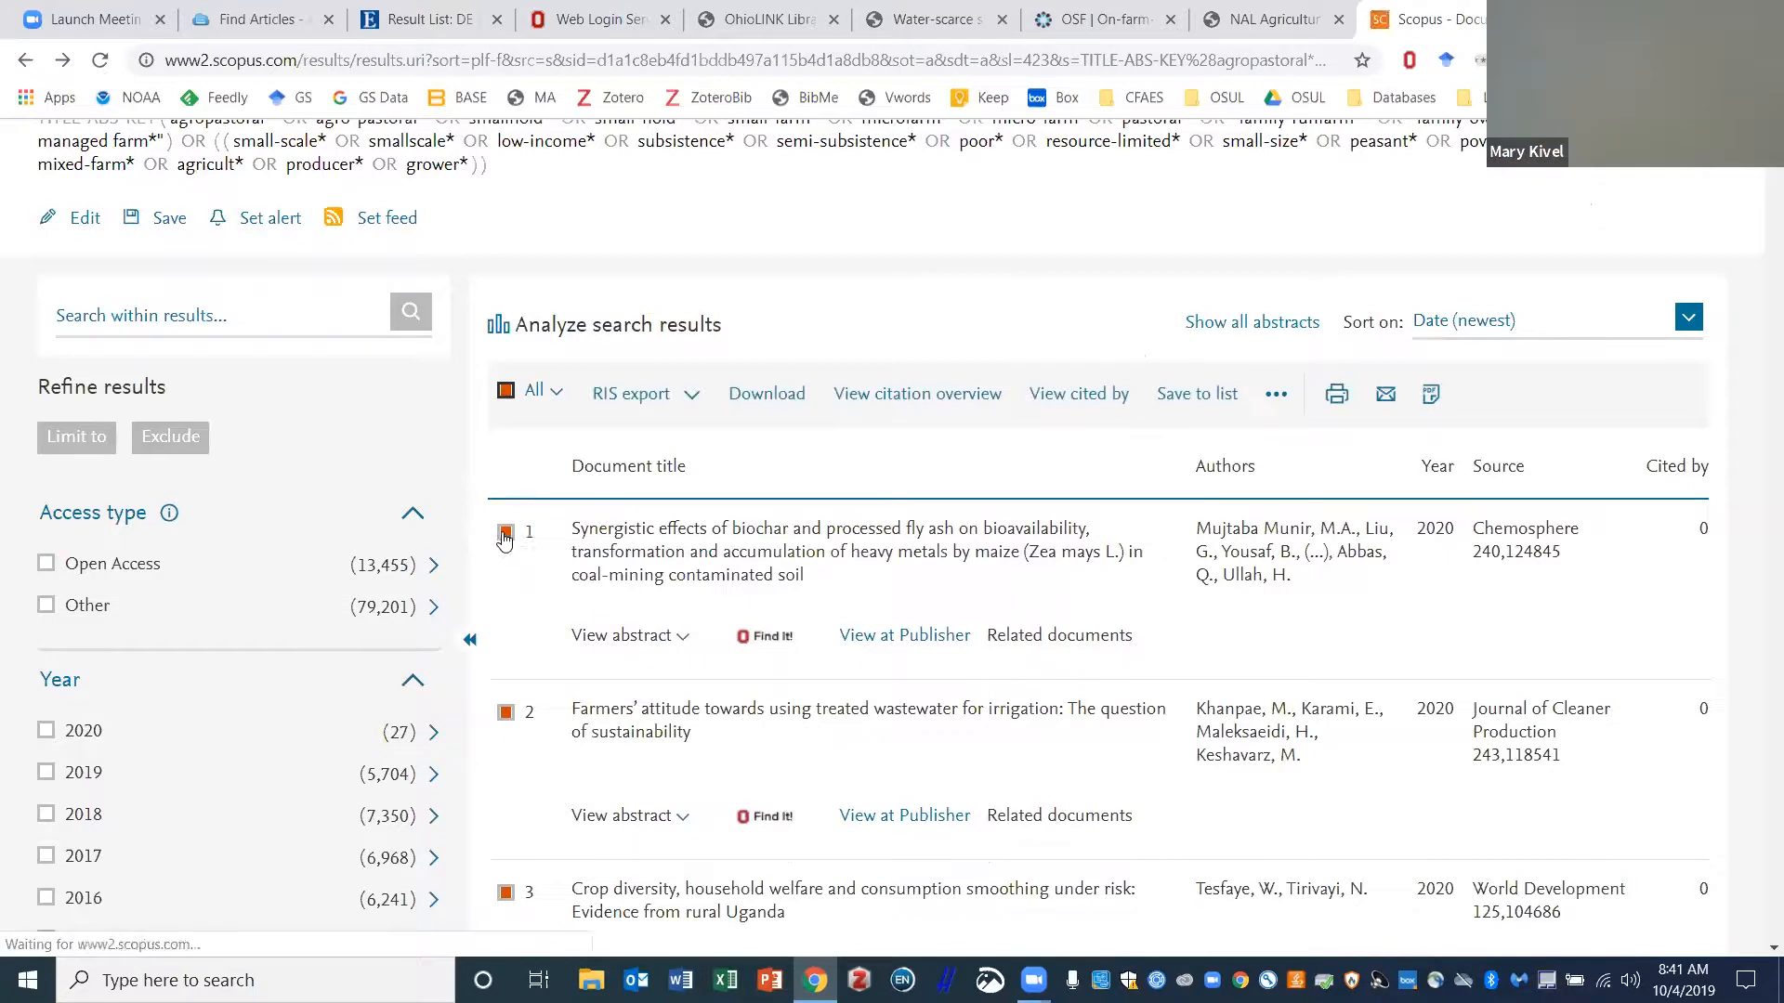
- Tick the first article in the Scopus search results
{"action": "left_click", "coordinate": [506, 533]}
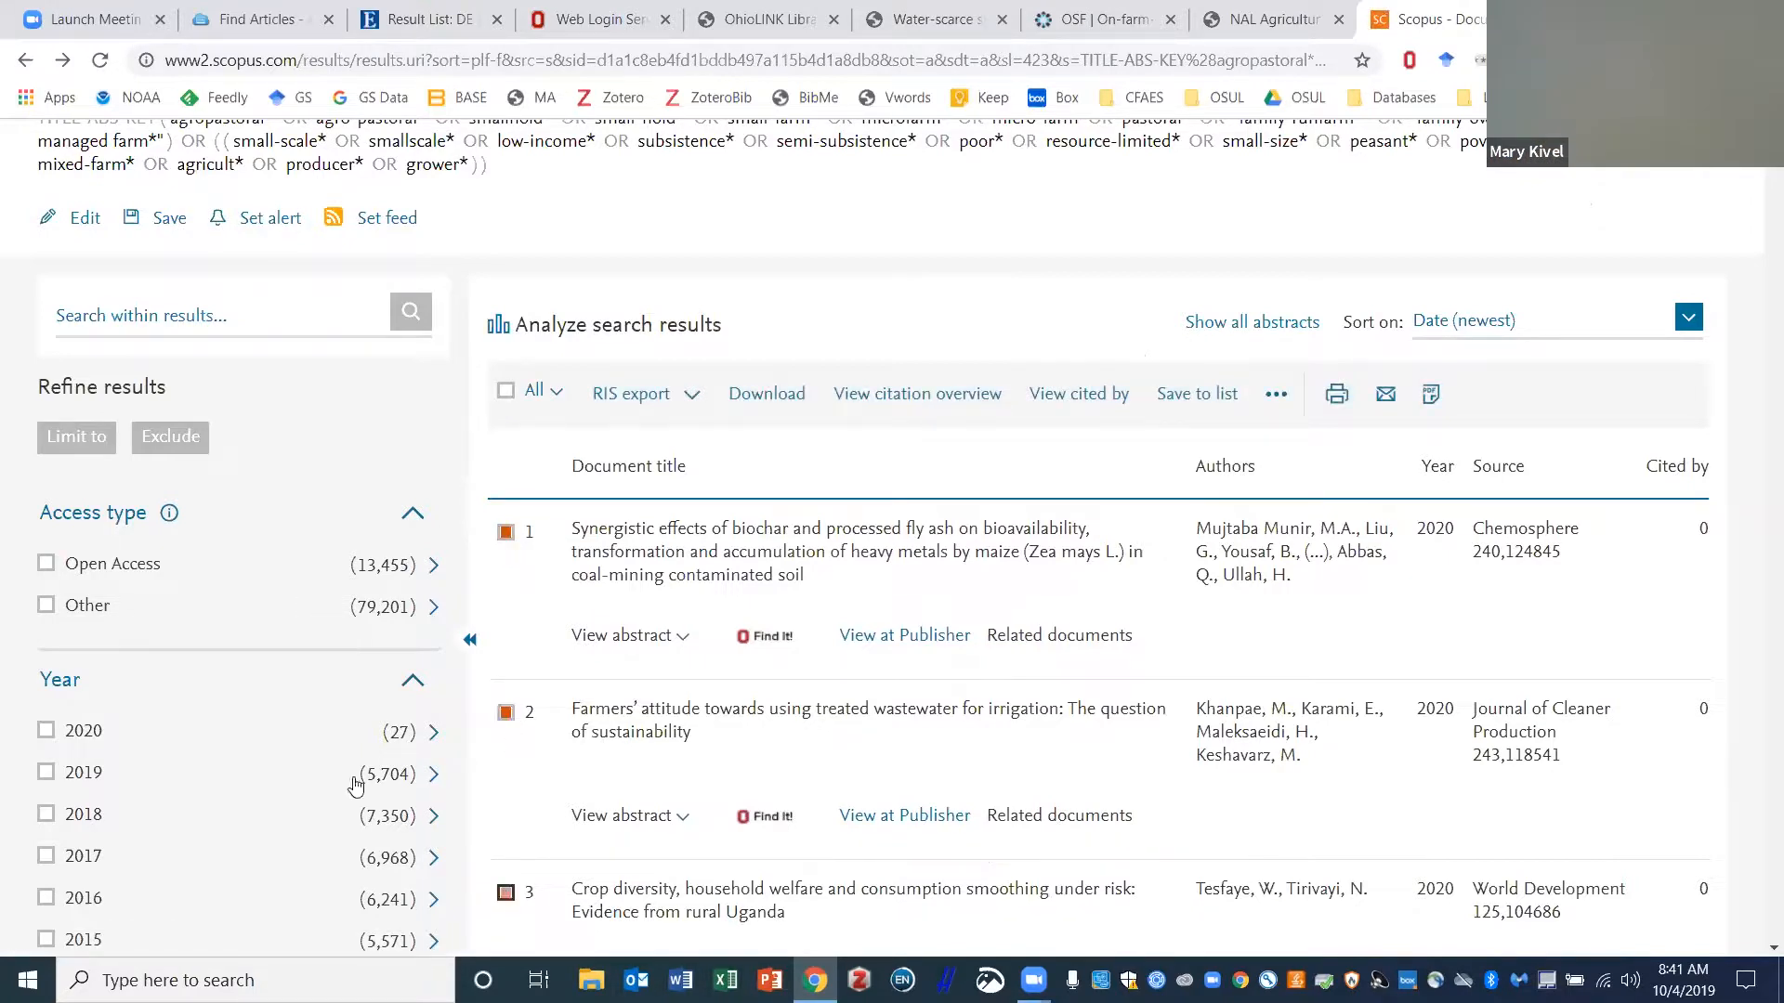
{"action": "scroll", "coordinate": [346, 773], "scroll_direction": "down", "scroll_amount": 3}
{"action": "scroll", "coordinate": [486, 757], "scroll_direction": "up", "scroll_amount": 2}
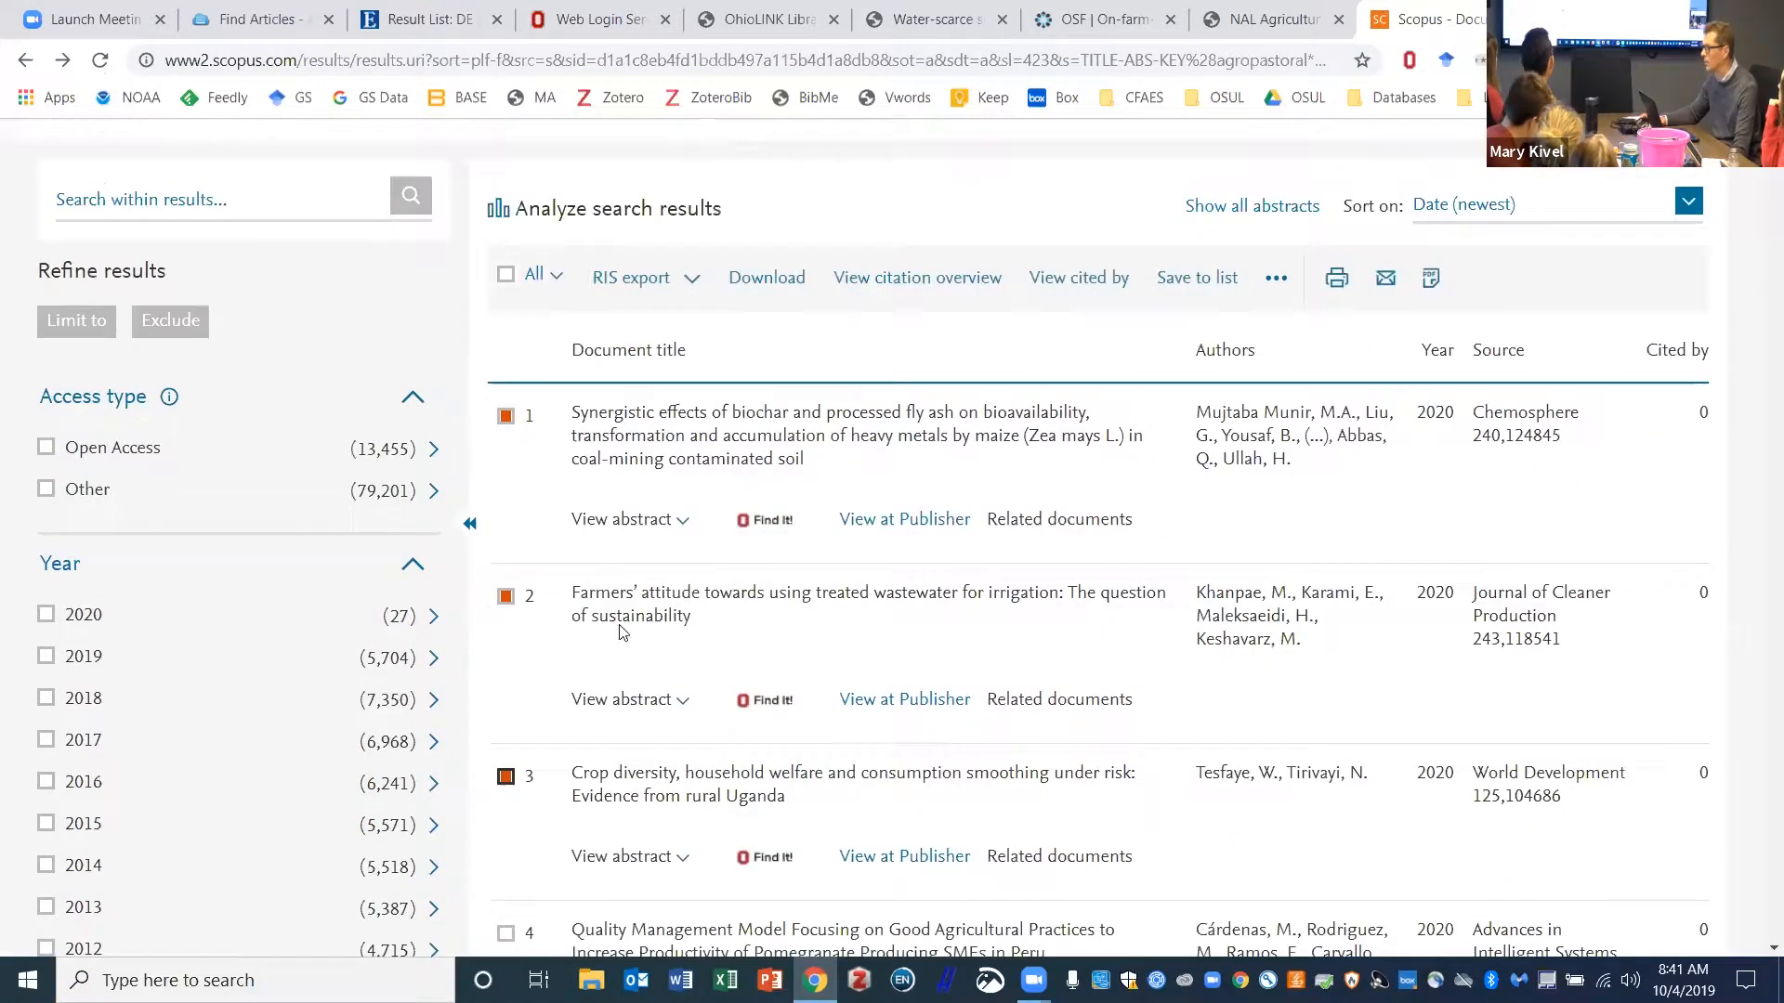
- Preview the Save to list and RIS export dialogs, closing both without saving or exporting
{"action": "left_click", "coordinate": [1207, 280]}
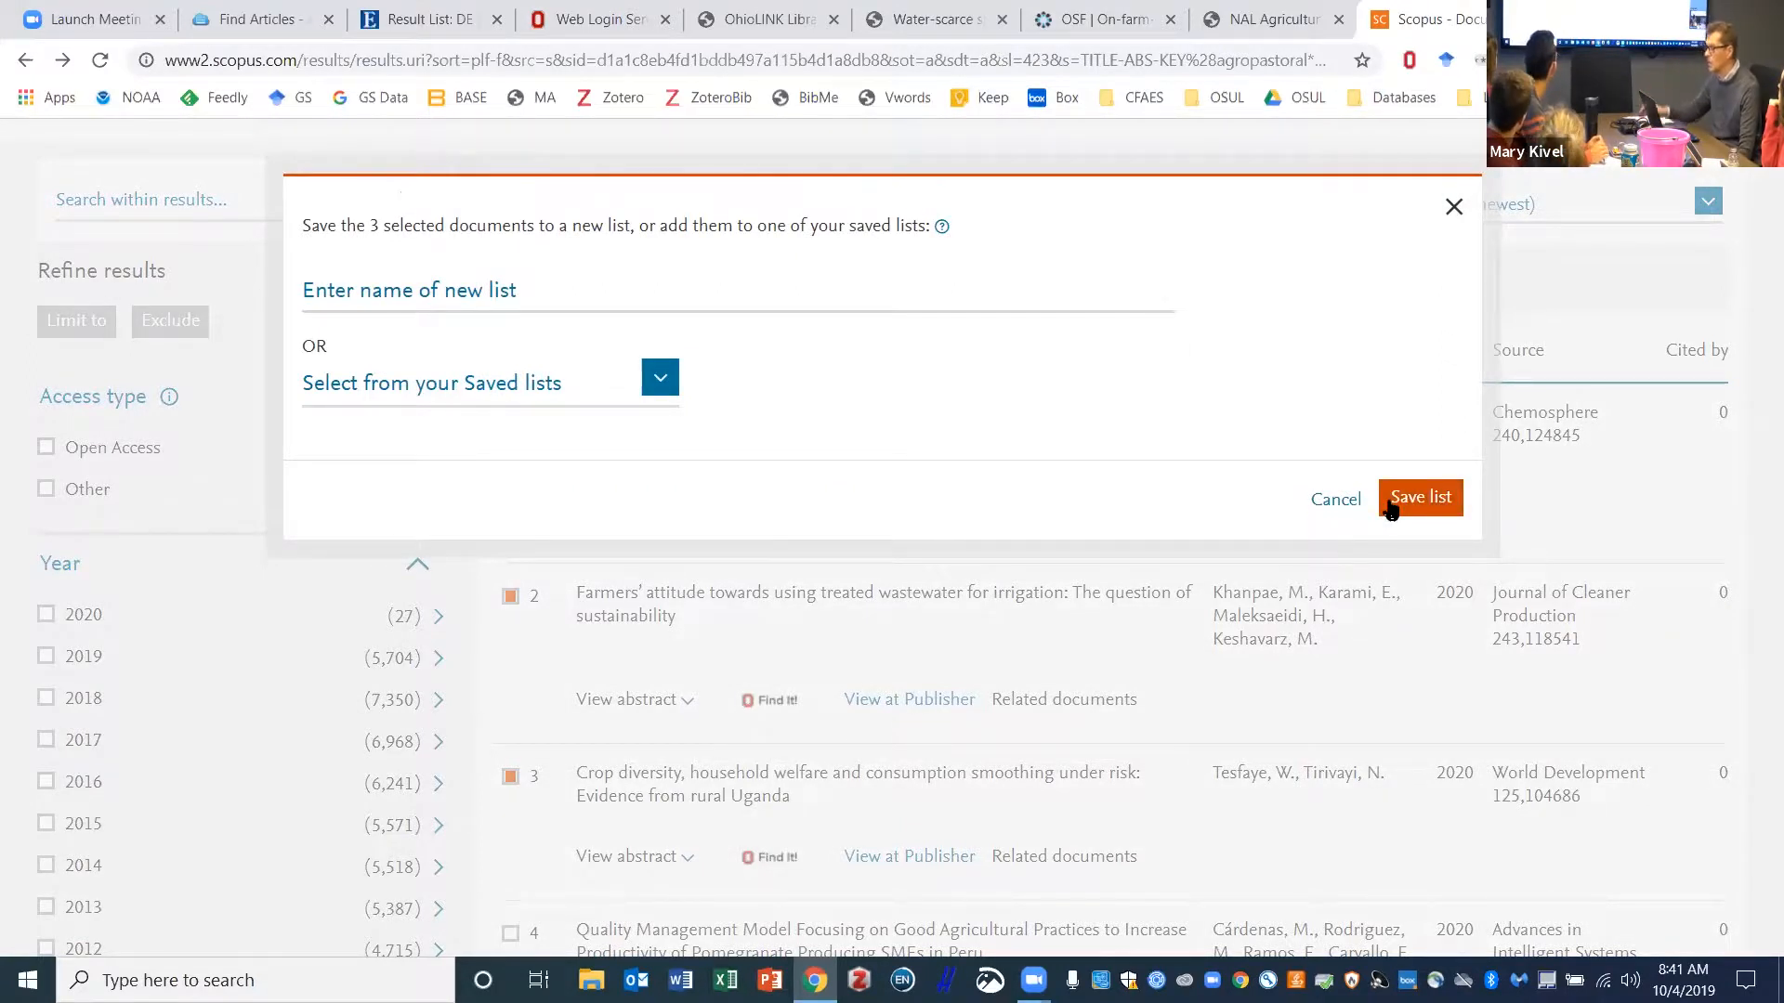
{"action": "left_click", "coordinate": [1453, 206]}
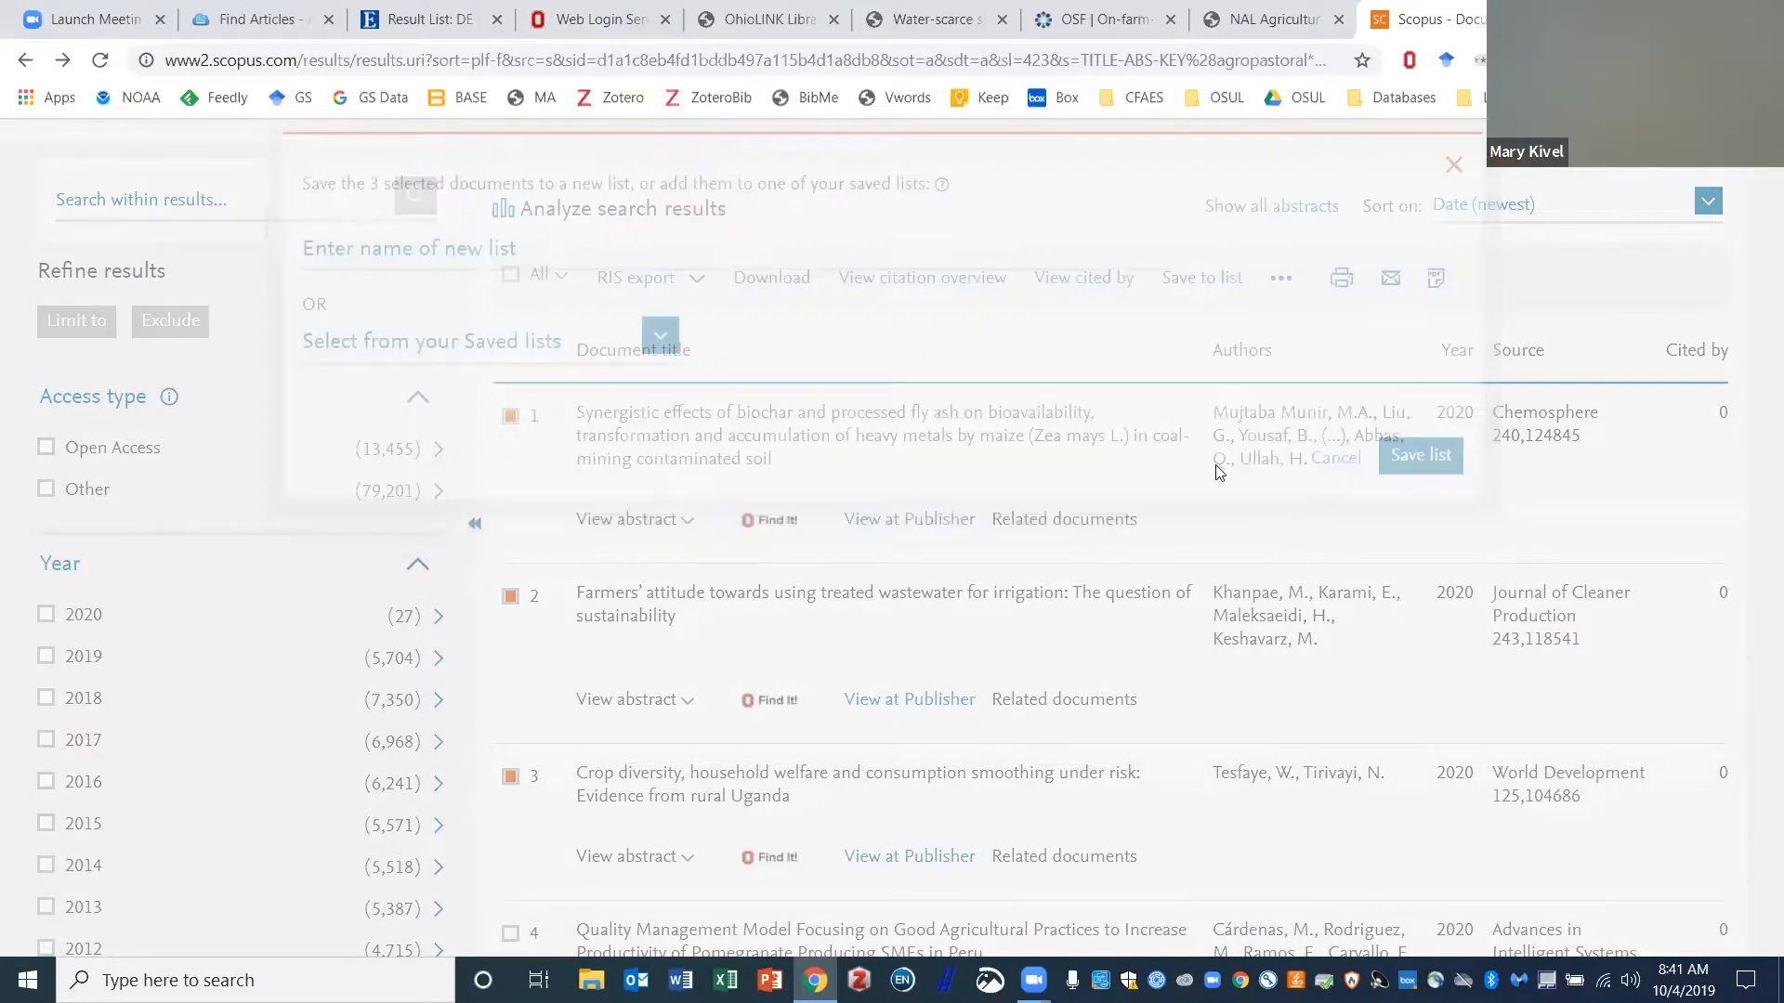
{"action": "scroll", "coordinate": [1219, 472], "scroll_direction": "up", "scroll_amount": 4}
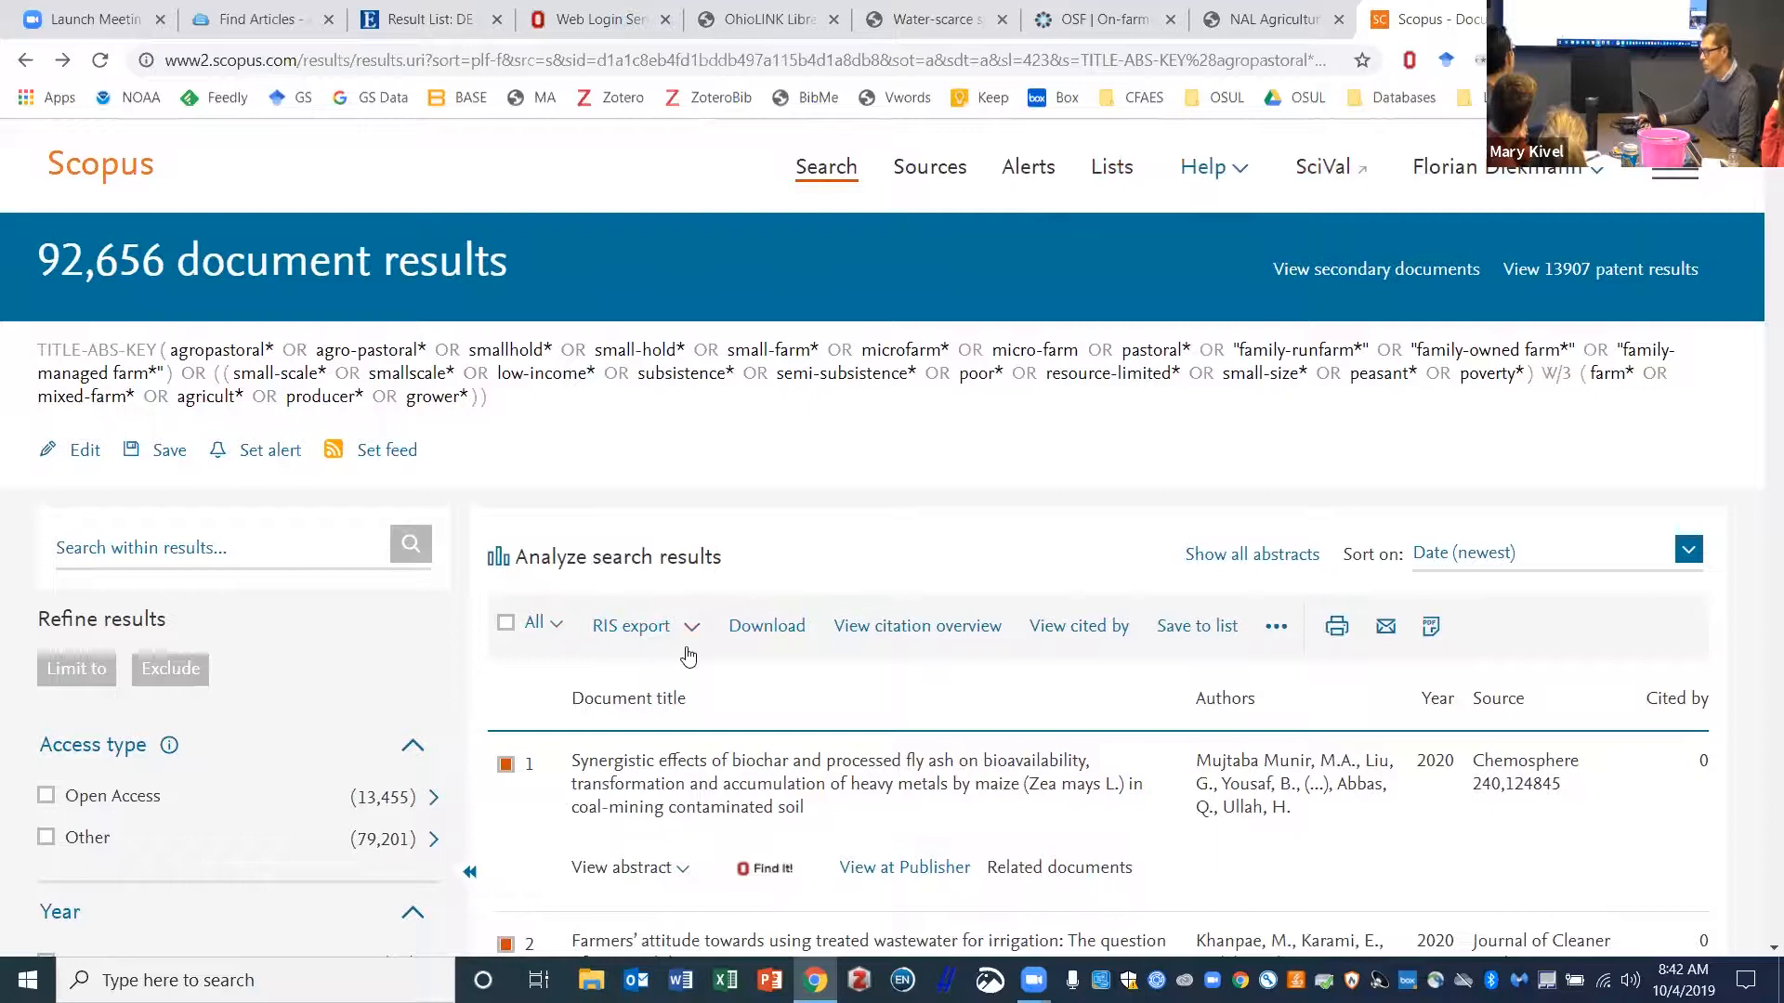
{"action": "left_click", "coordinate": [632, 625]}
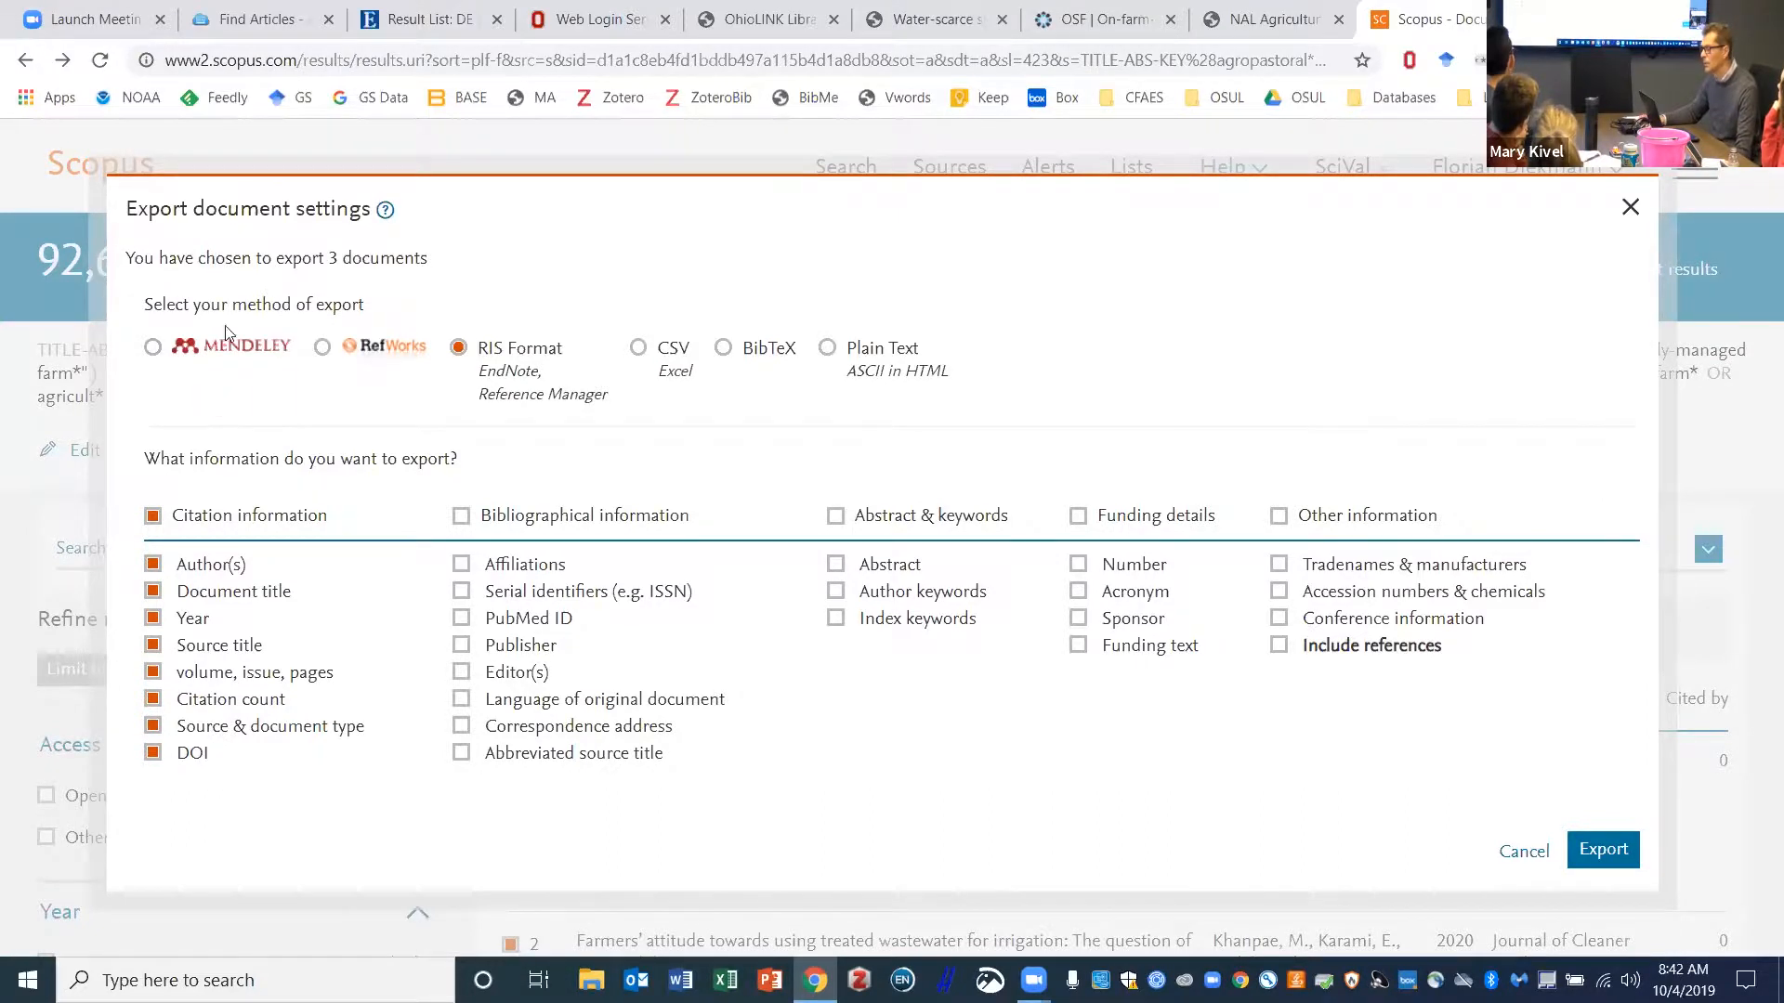
{"action": "left_click", "coordinate": [1629, 211]}
{"action": "scroll", "coordinate": [1277, 413], "scroll_direction": "down", "scroll_amount": 3}
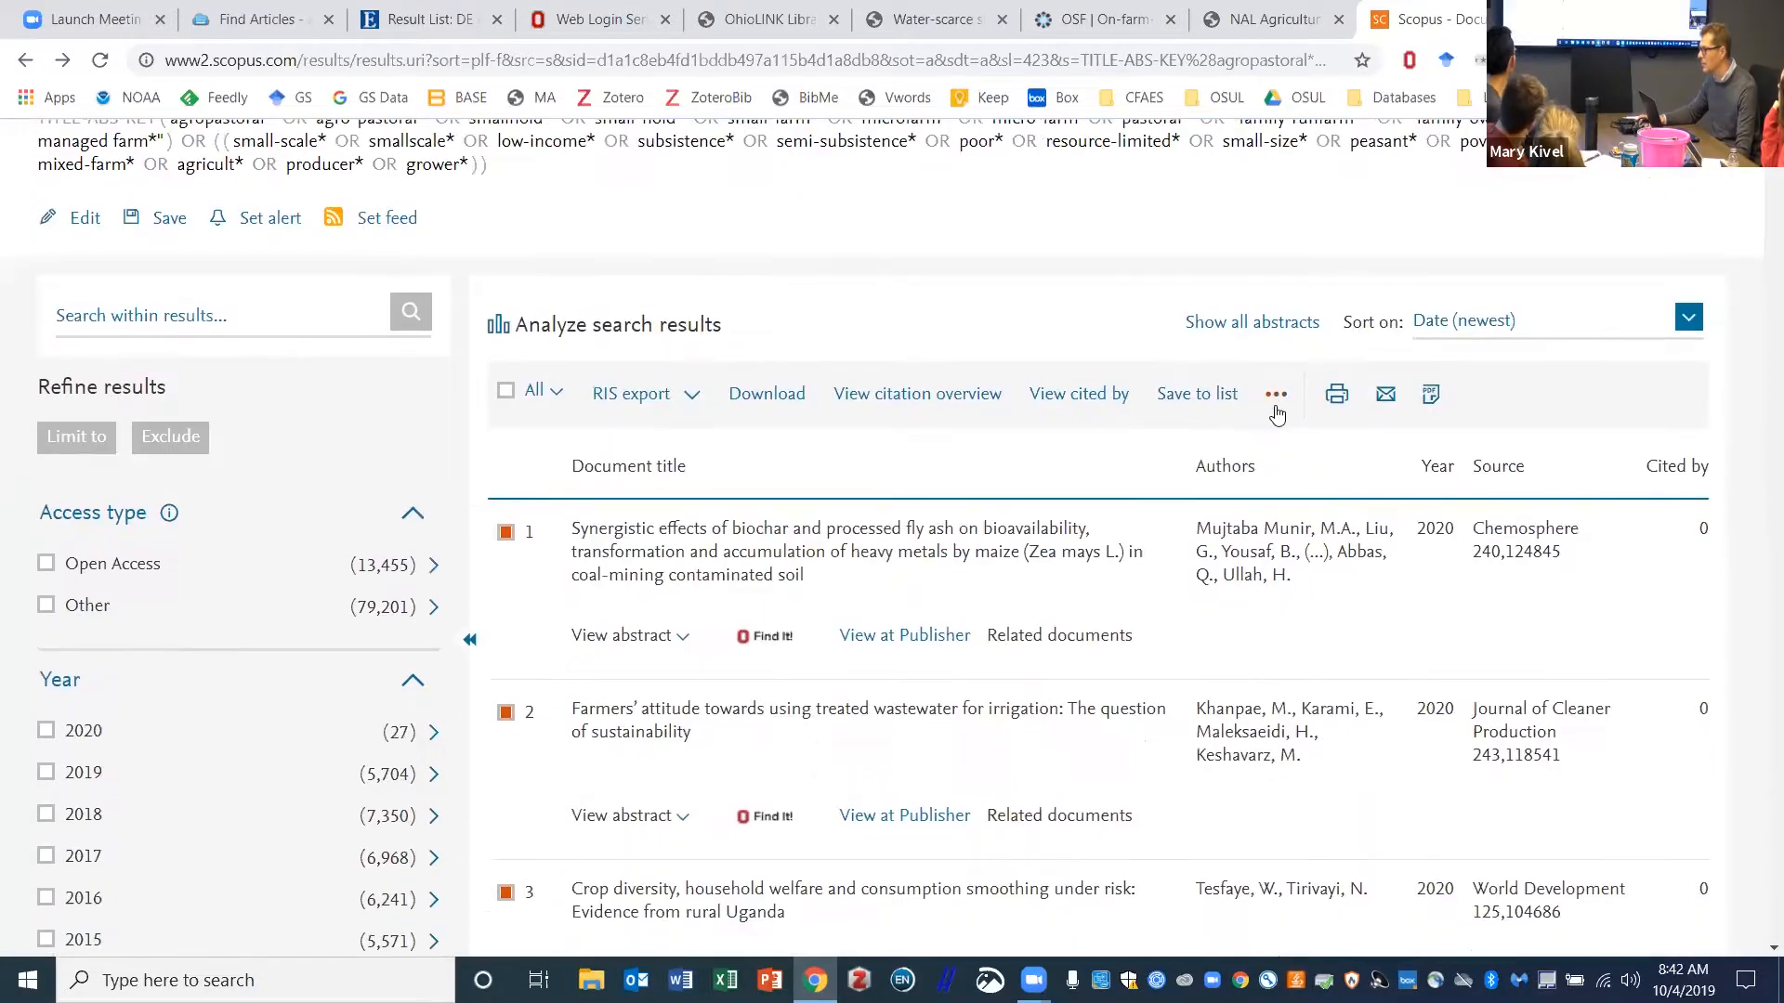
- Generate an APA 6th QuikBib bibliography of the three selected articles, then return to Scopus
{"action": "left_click", "coordinate": [1275, 396]}
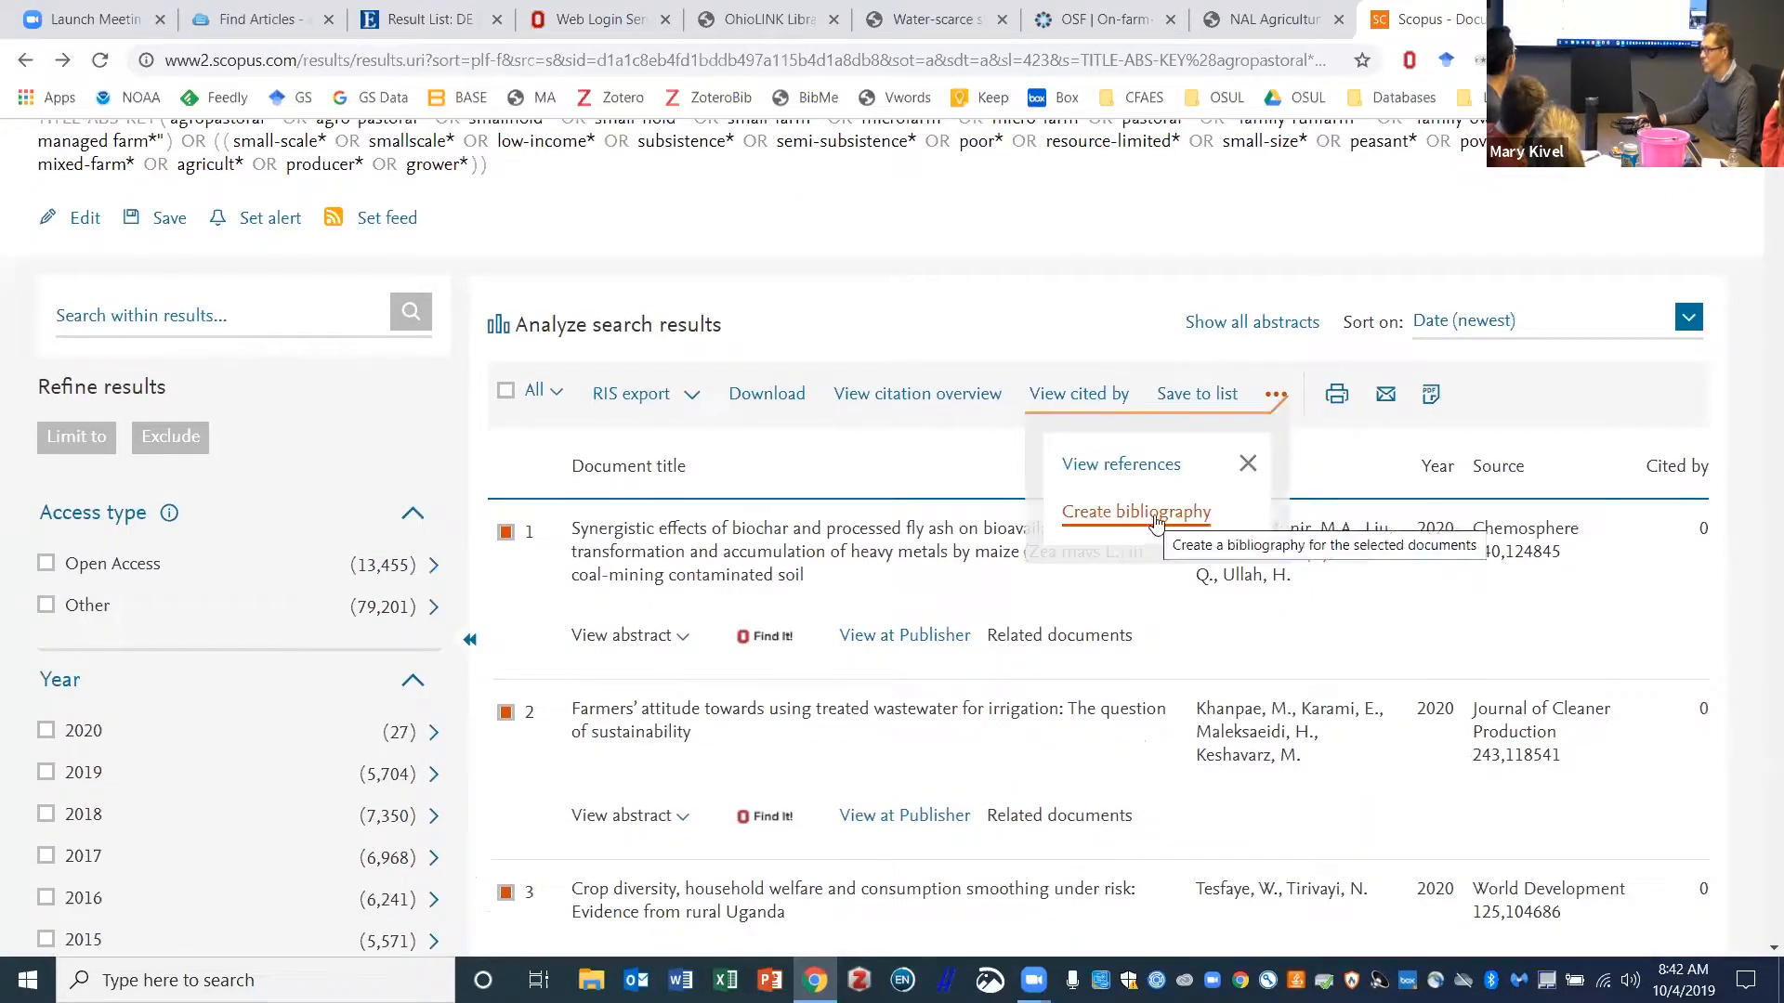
{"action": "left_click", "coordinate": [1093, 527]}
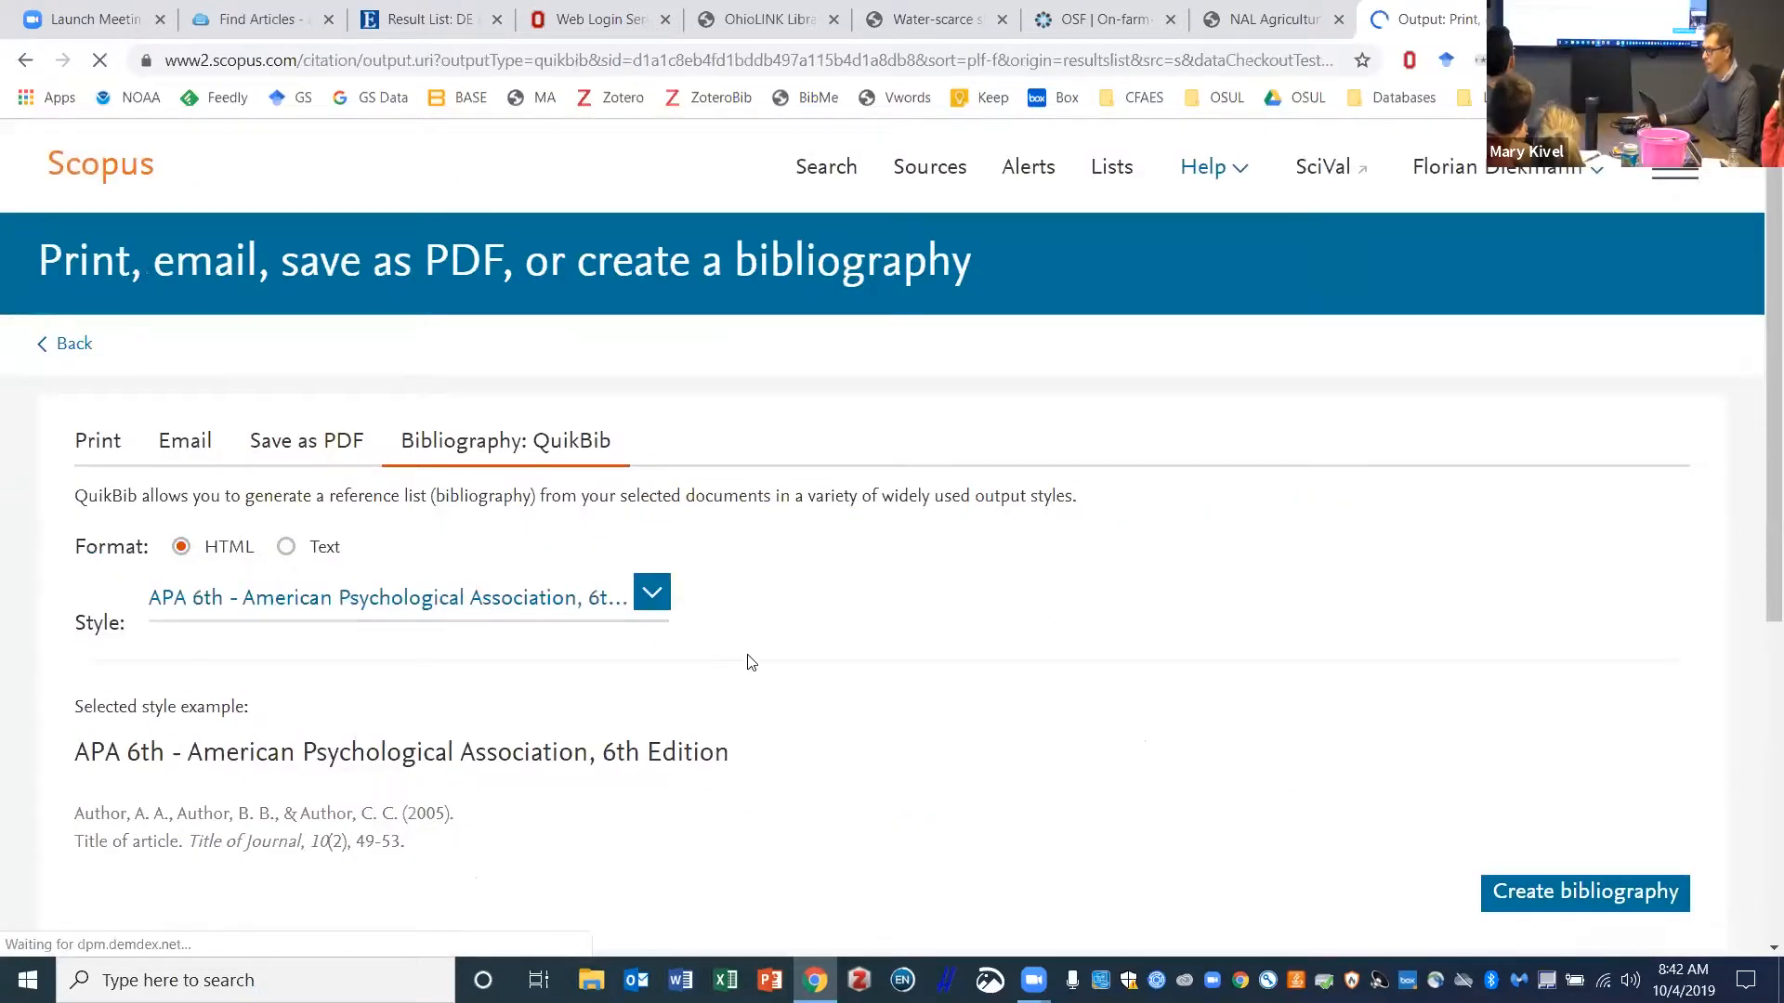
{"action": "scroll", "coordinate": [678, 482], "scroll_direction": "down", "scroll_amount": 2}
{"action": "left_click", "coordinate": [652, 359]}
{"action": "left_click", "coordinate": [800, 359]}
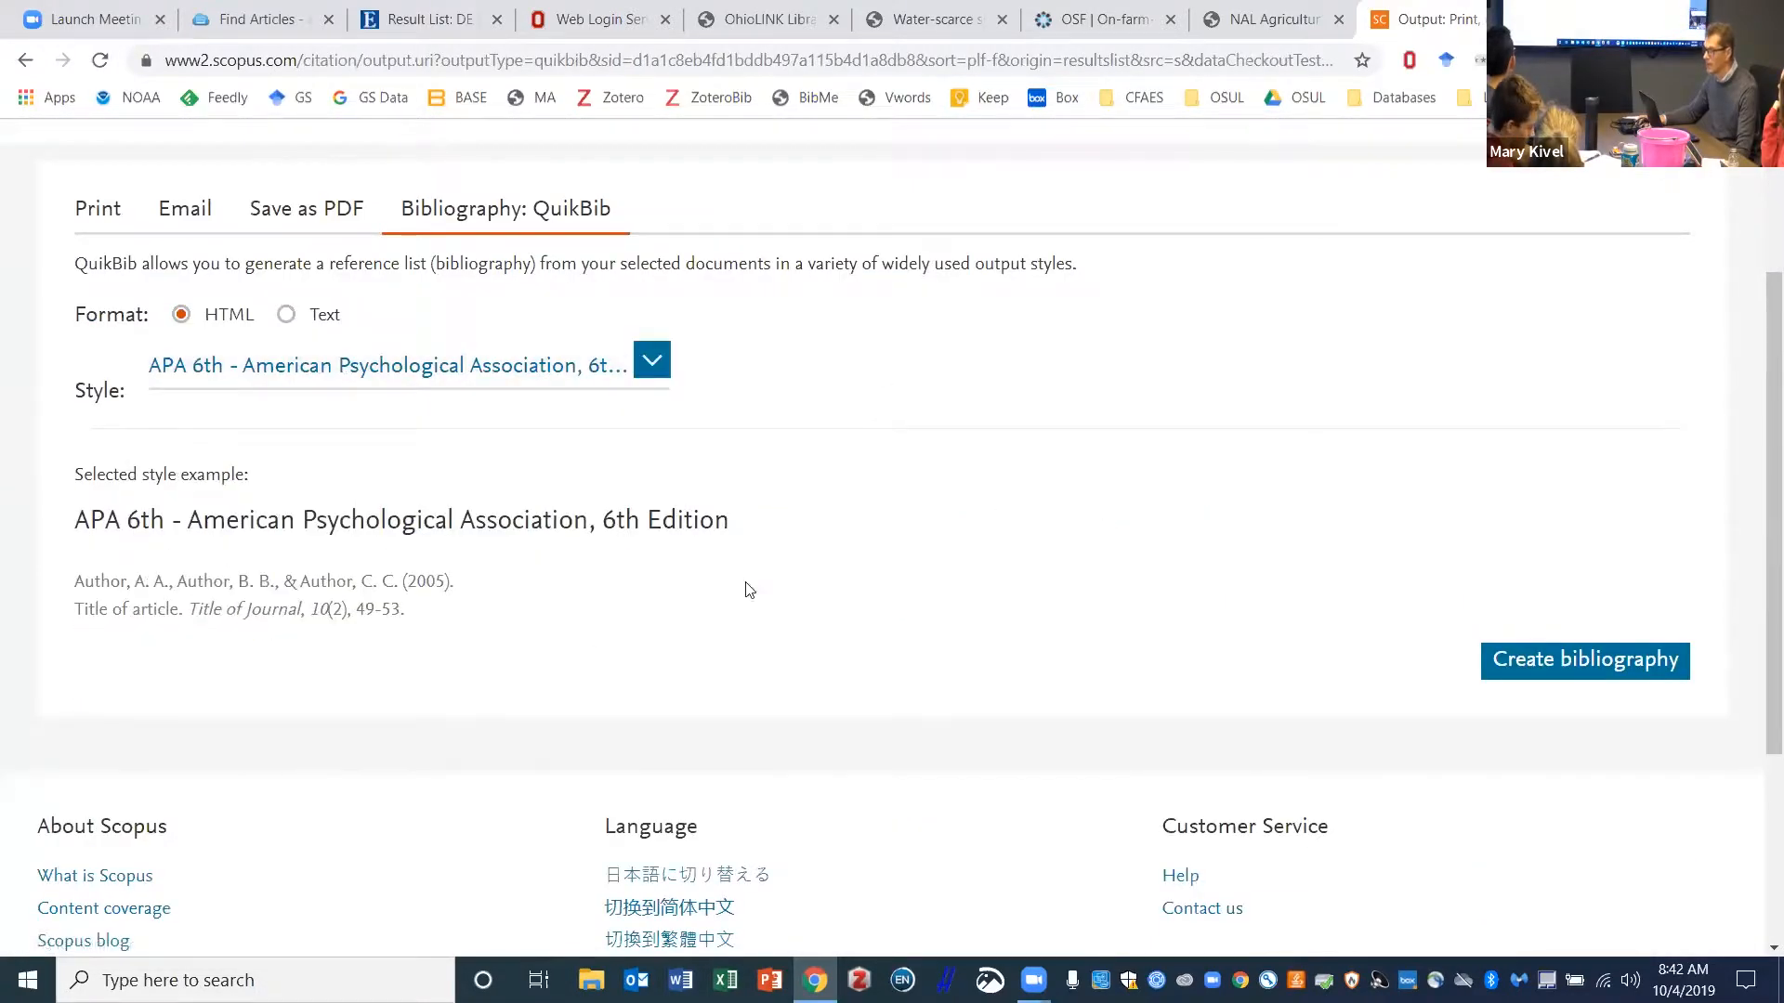
{"action": "left_click", "coordinate": [1498, 676]}
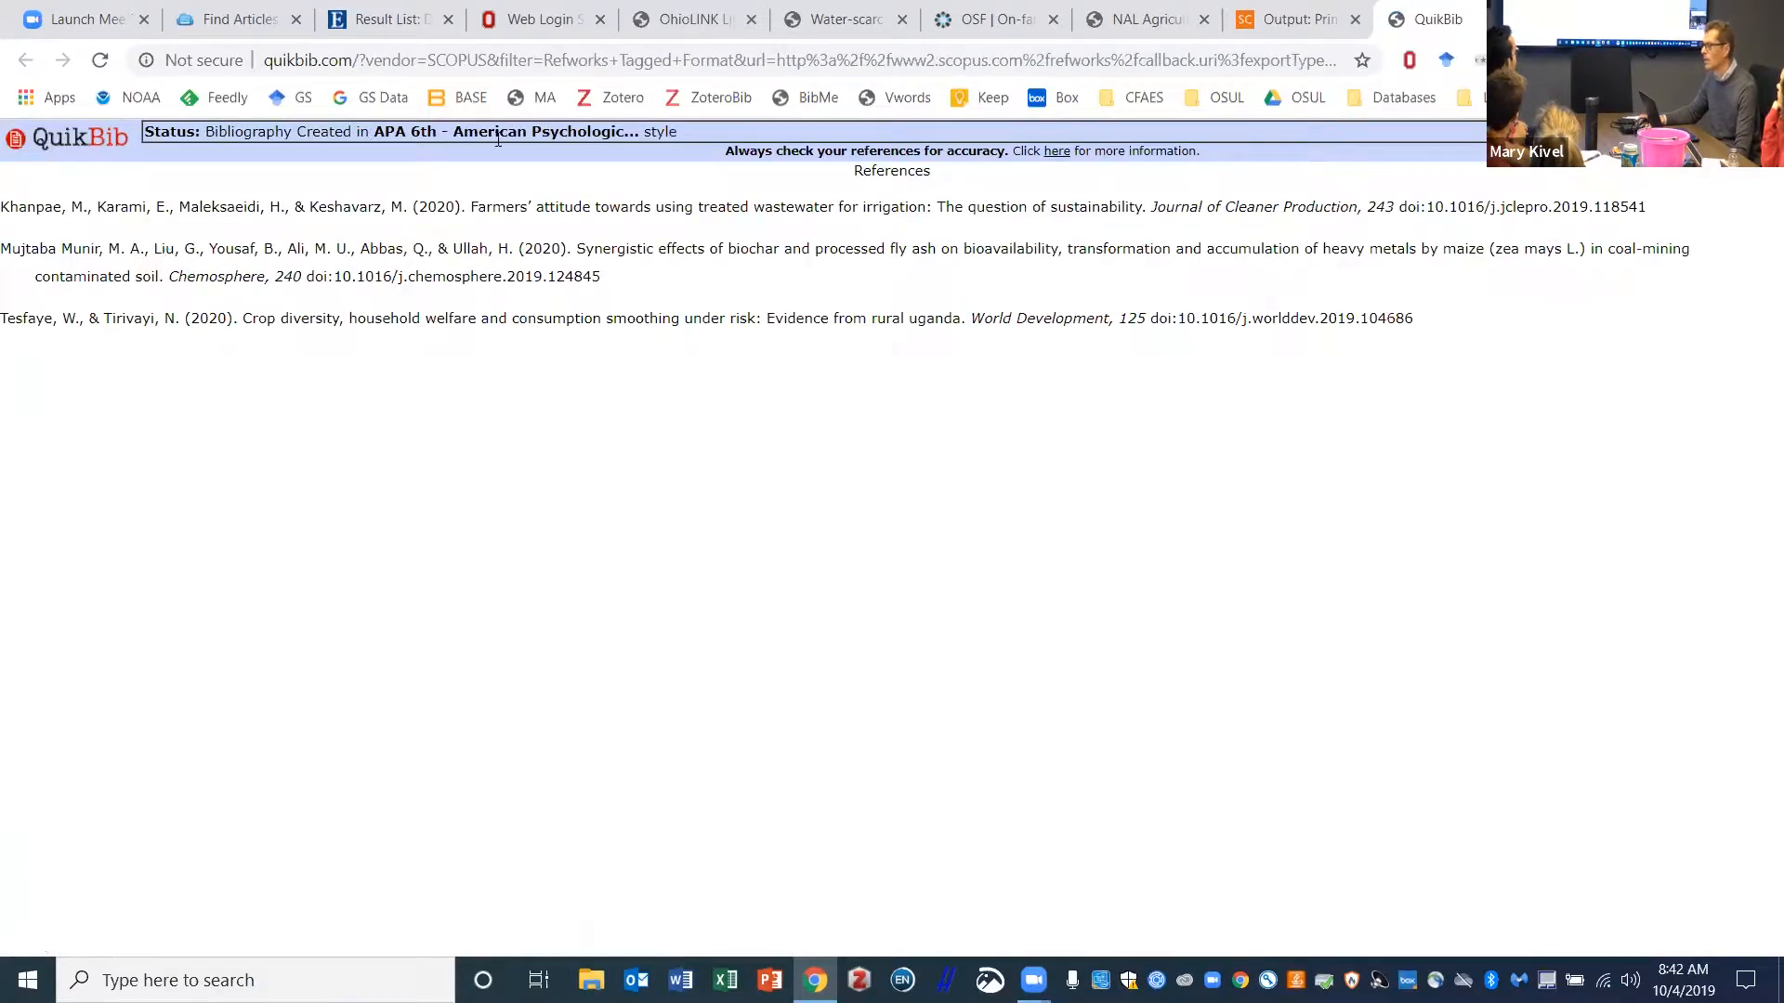
{"action": "left_click", "coordinate": [1282, 15]}
- Go back to the results and open the biochar fly-ash article's full record
{"action": "left_click", "coordinate": [26, 61]}
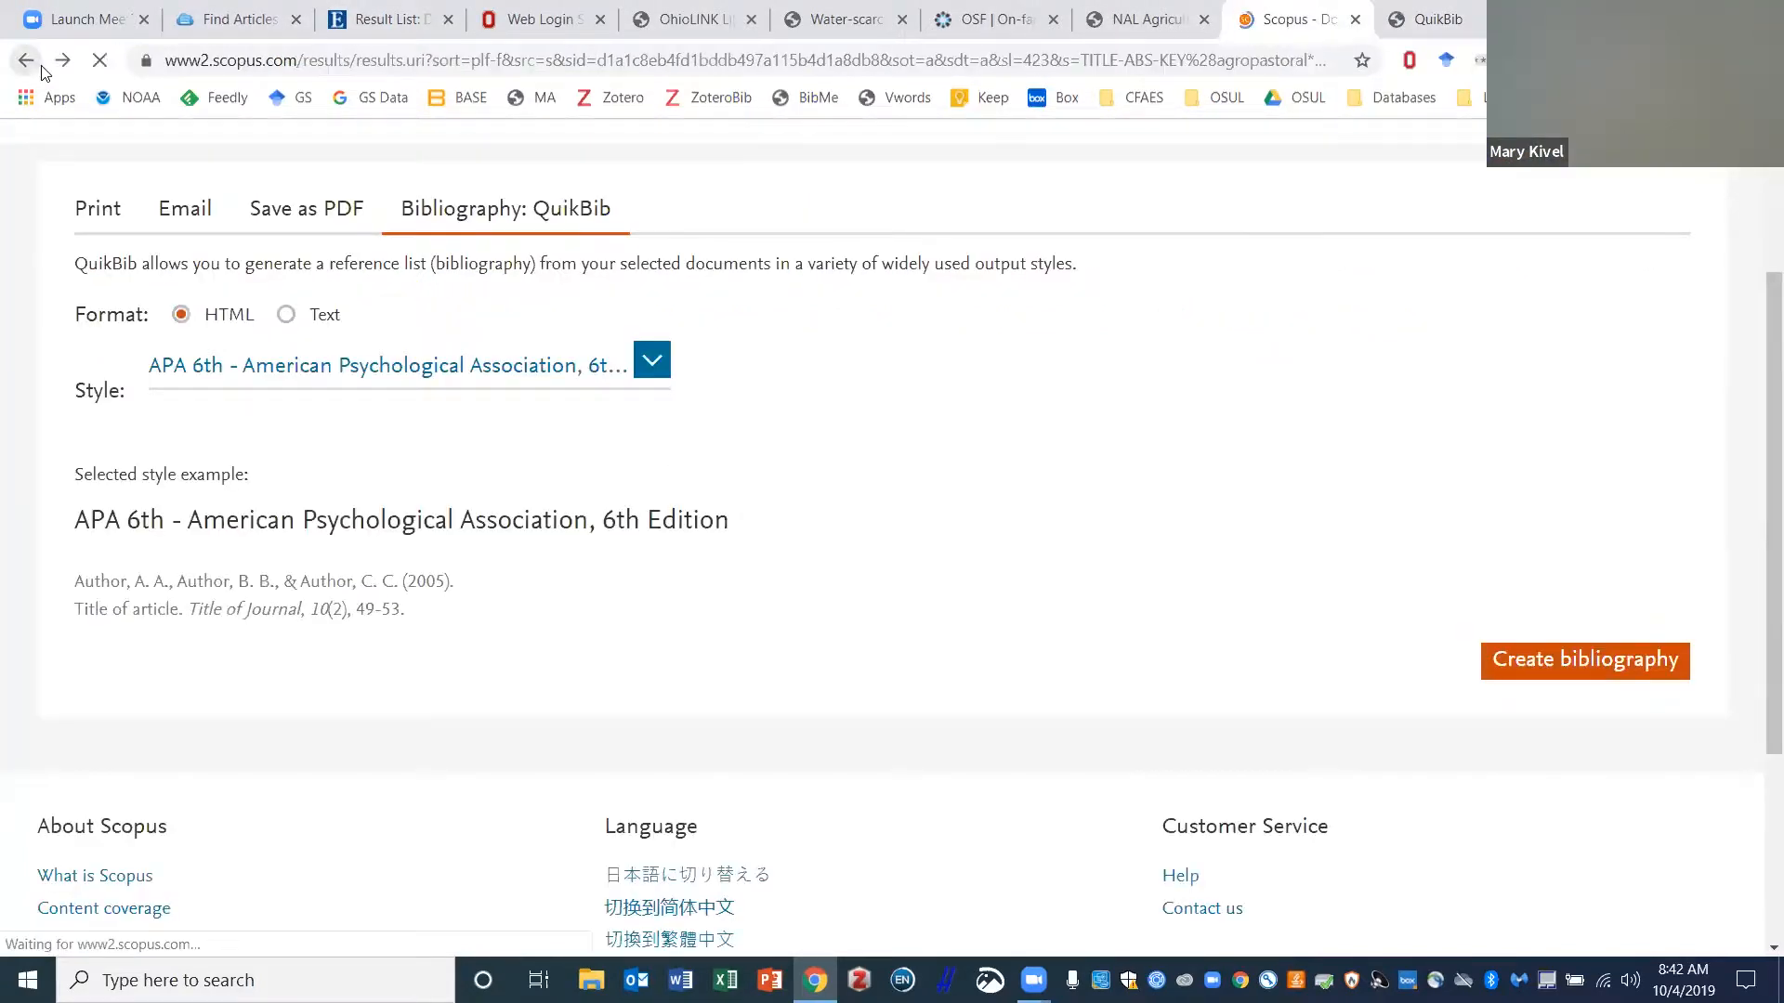
{"action": "scroll", "coordinate": [805, 692], "scroll_direction": "down", "scroll_amount": 3}
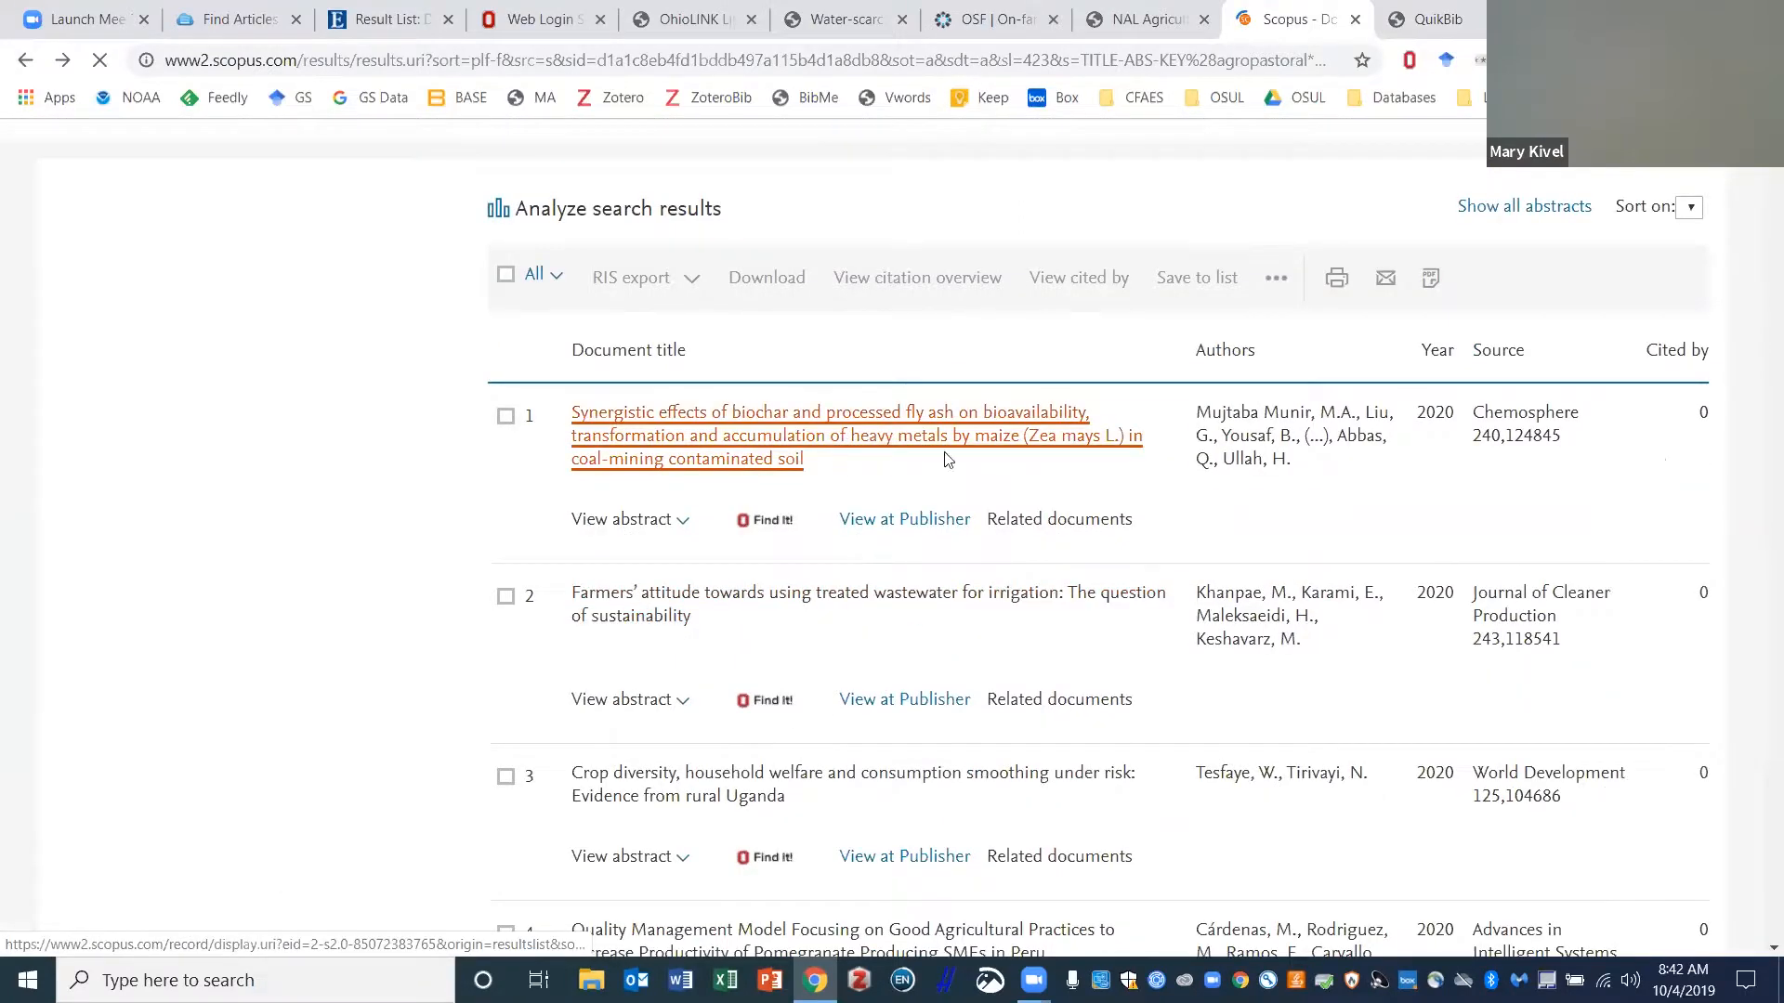
{"action": "left_click", "coordinate": [758, 457]}
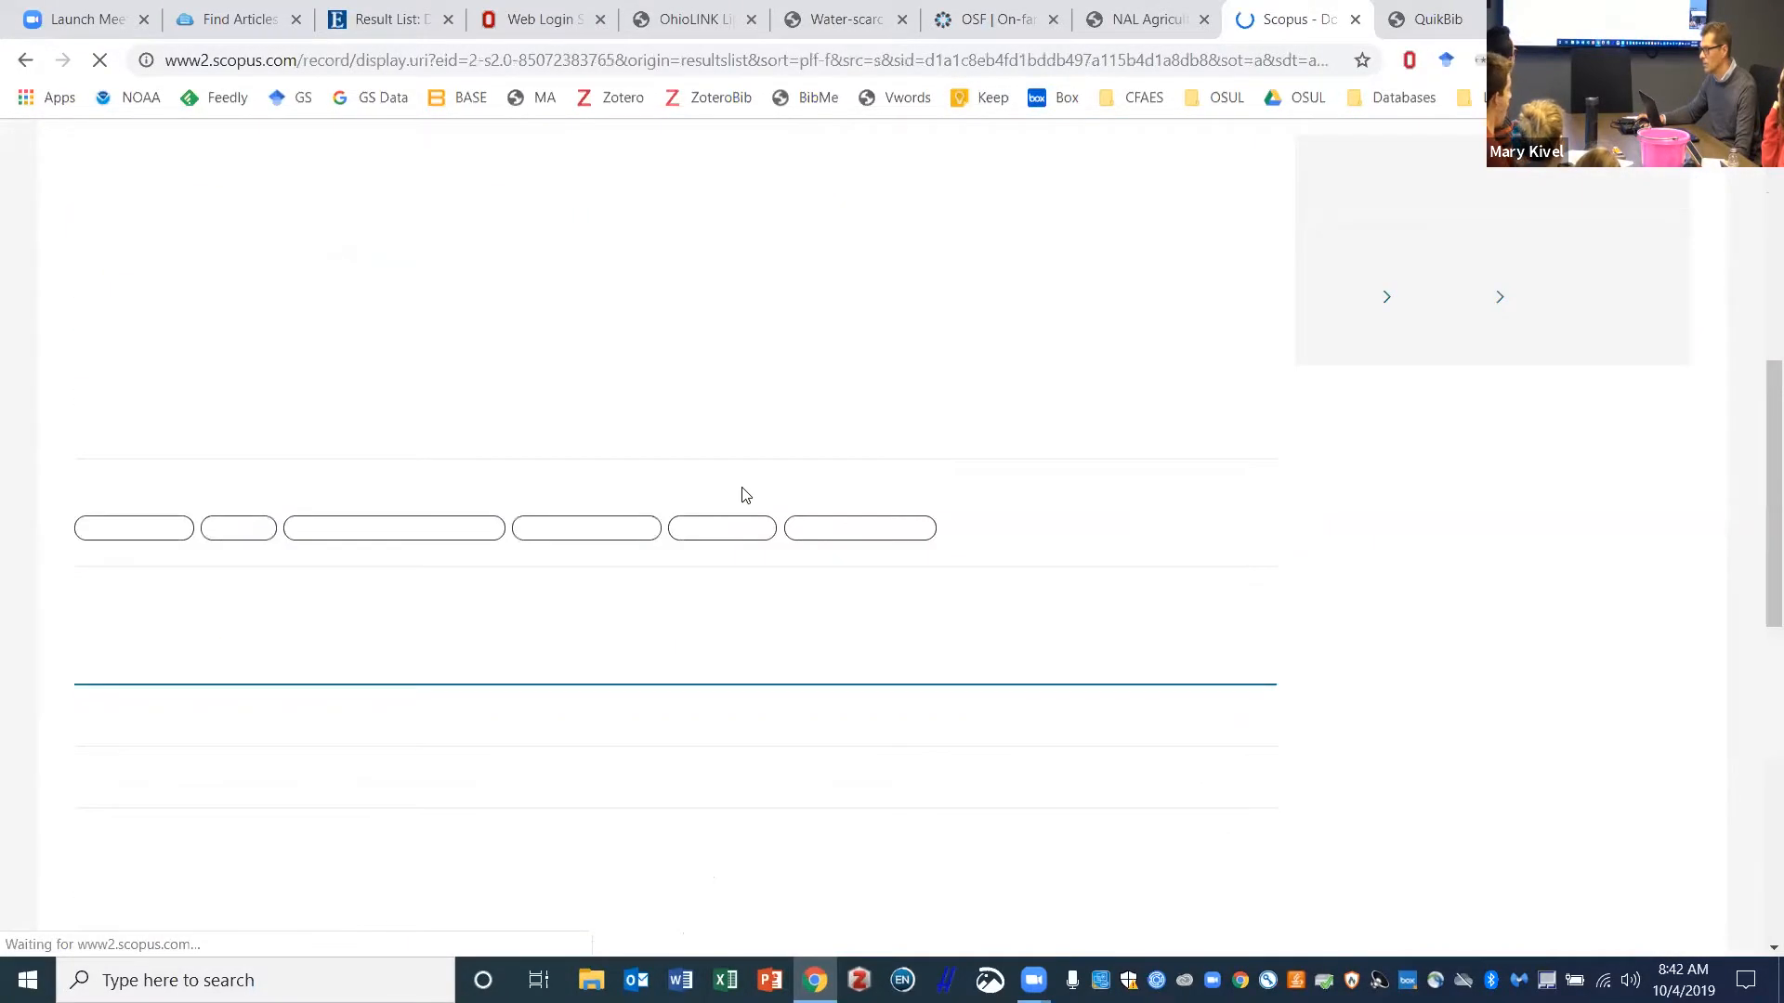
{"action": "scroll", "coordinate": [746, 496], "scroll_direction": "down", "scroll_amount": 6}
{"action": "scroll", "coordinate": [862, 512], "scroll_direction": "up", "scroll_amount": 1}
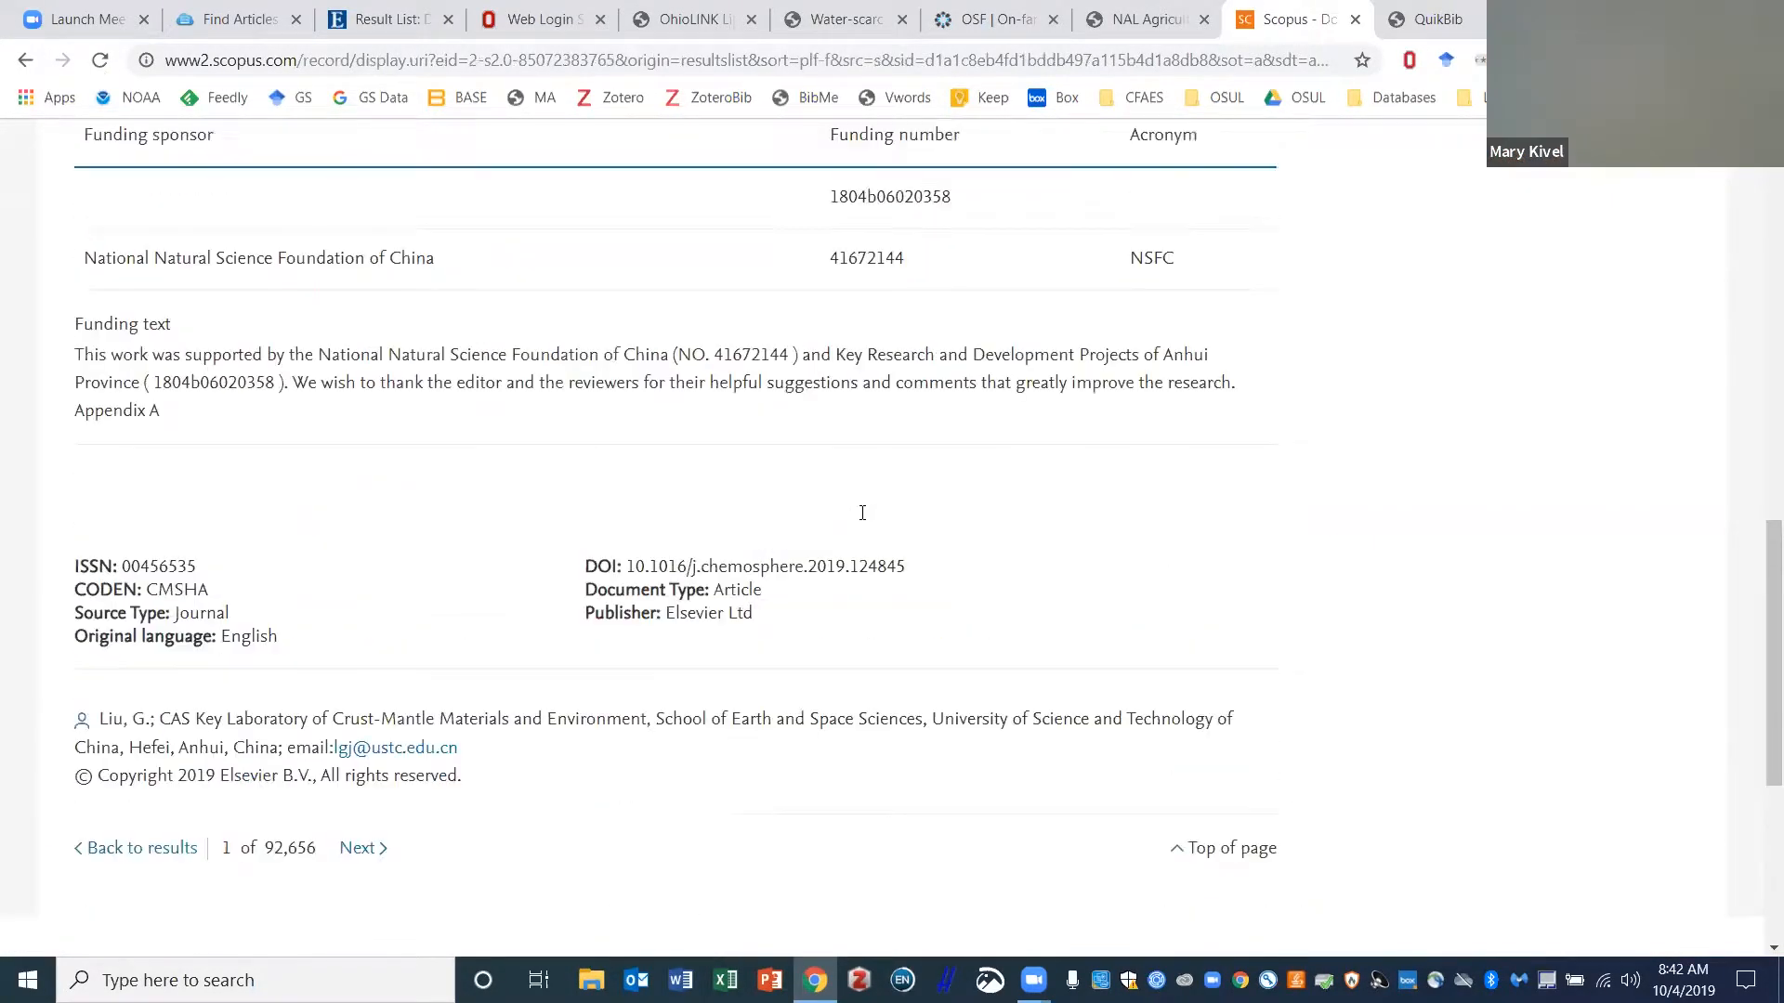
{"action": "scroll", "coordinate": [863, 521], "scroll_direction": "up", "scroll_amount": 15}
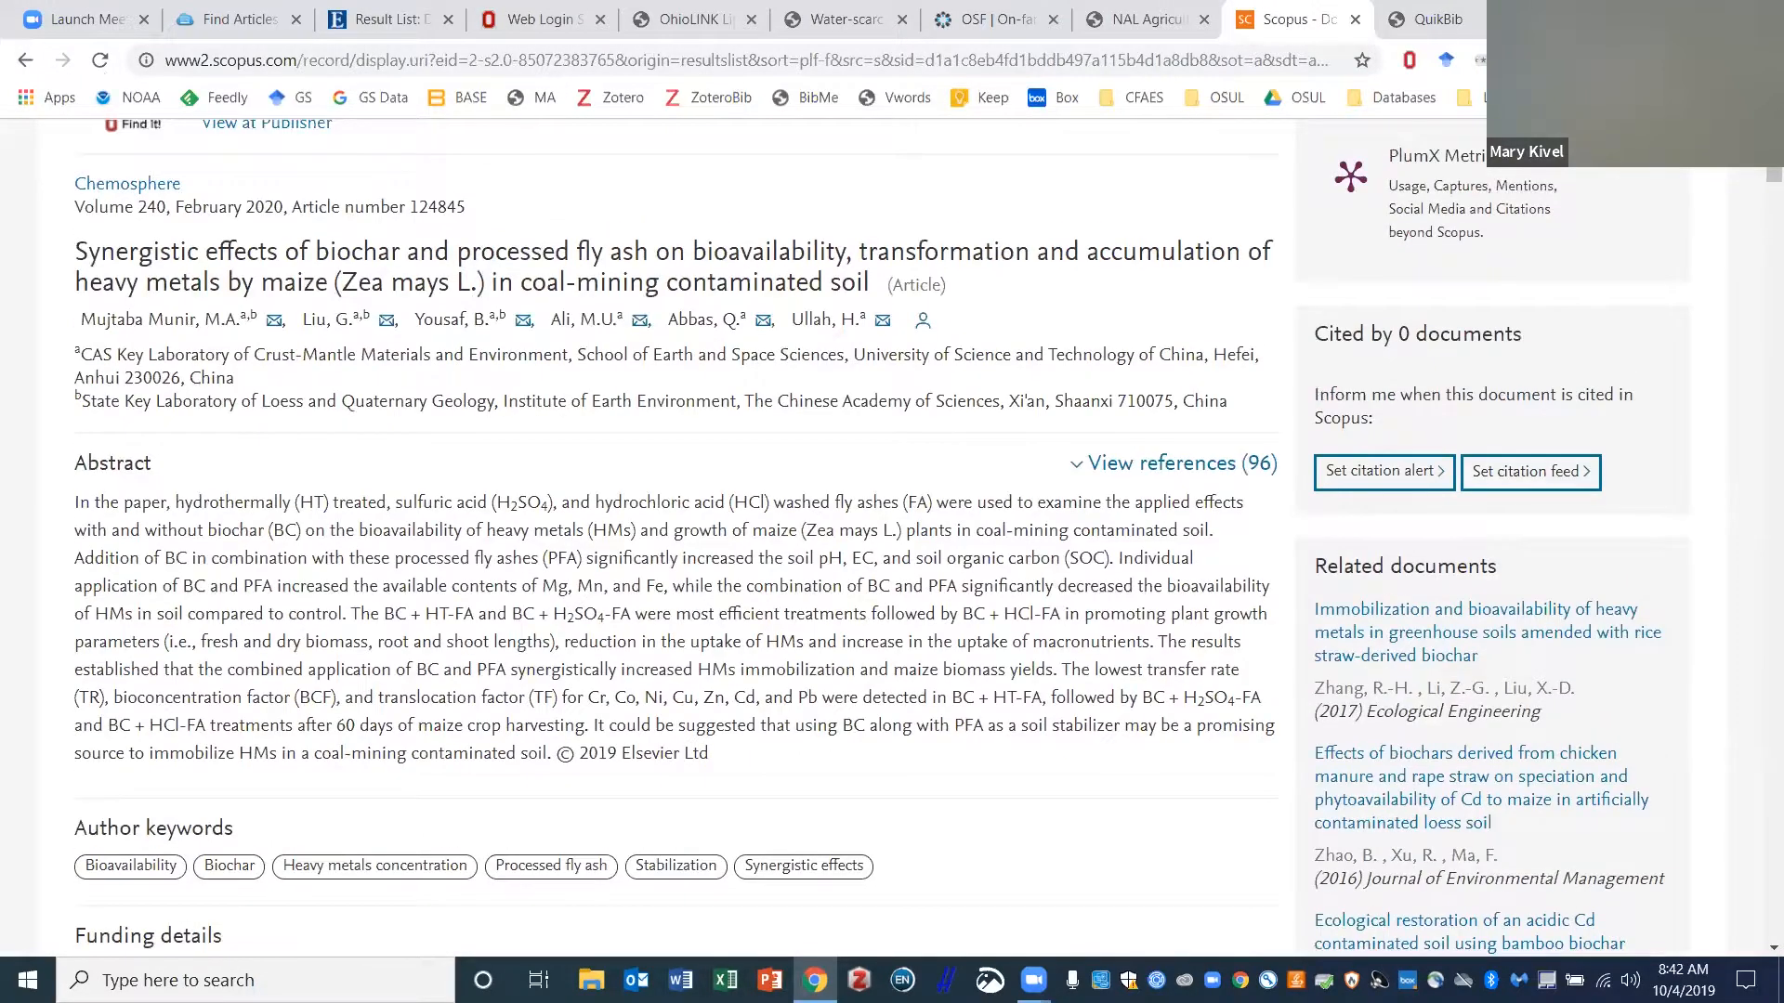
- Load ZoteroBib (zbib.org) in a new browser tab, then return to the Scopus record
{"action": "left_click", "coordinate": [1510, 19]}
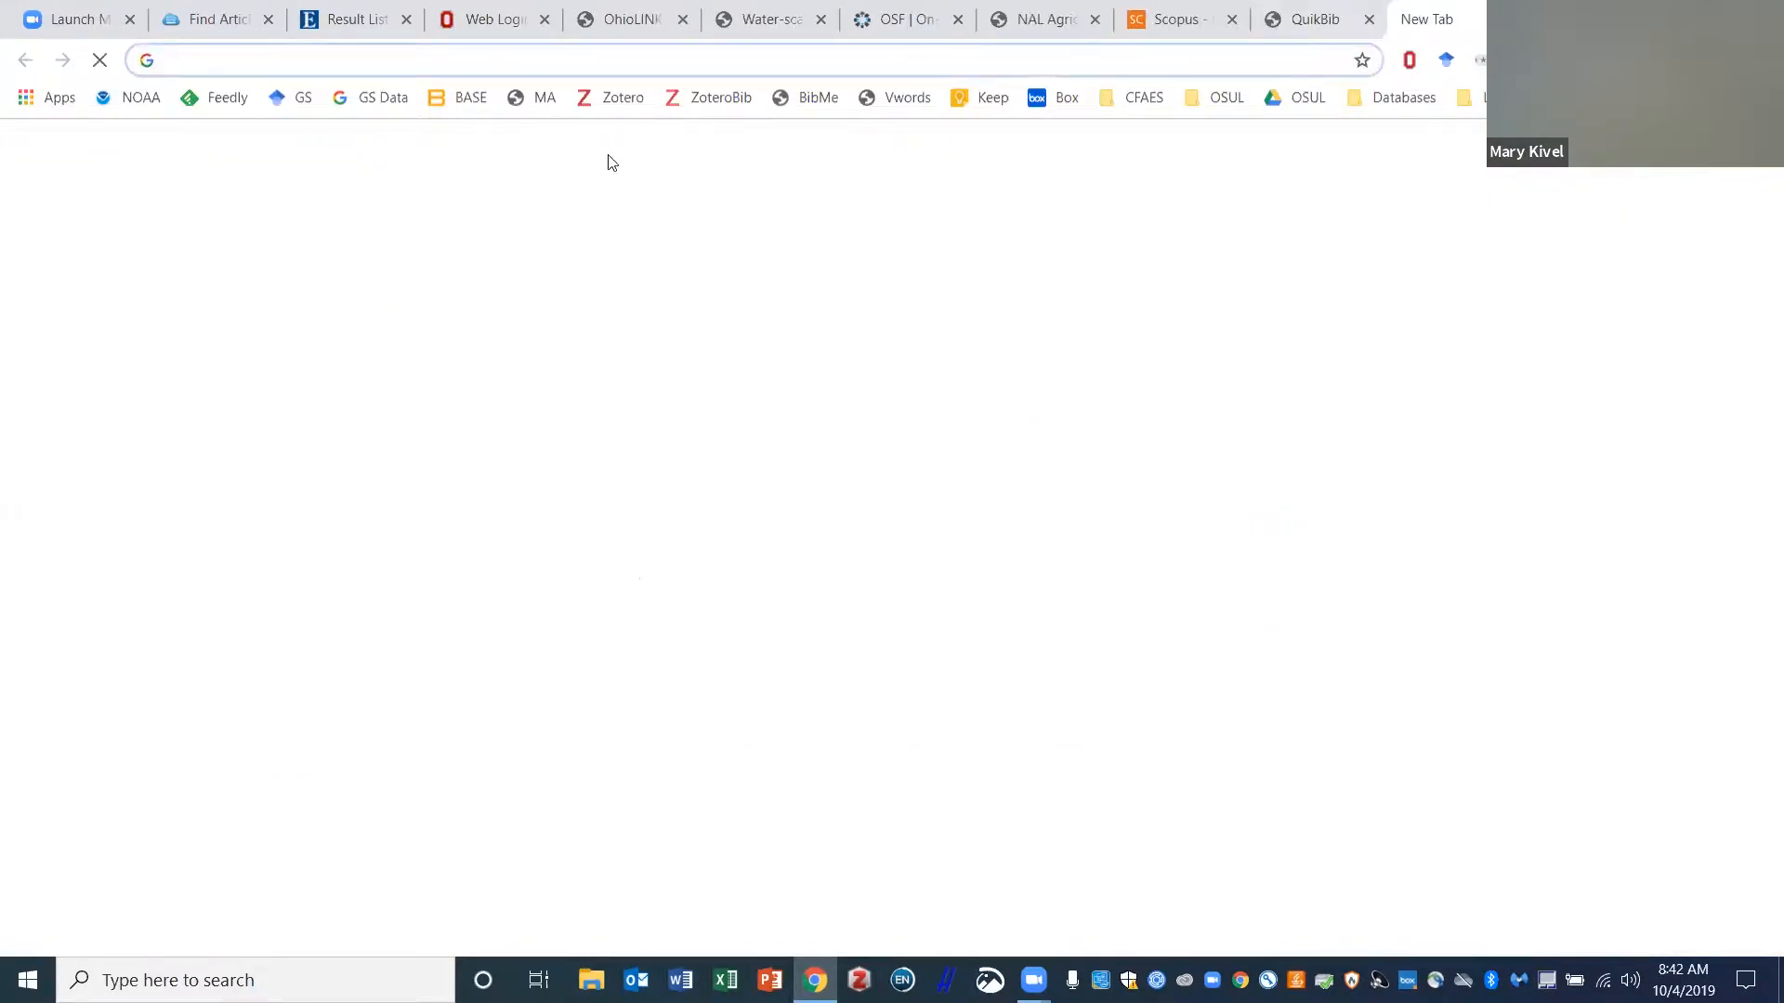
{"action": "left_click", "coordinate": [711, 101]}
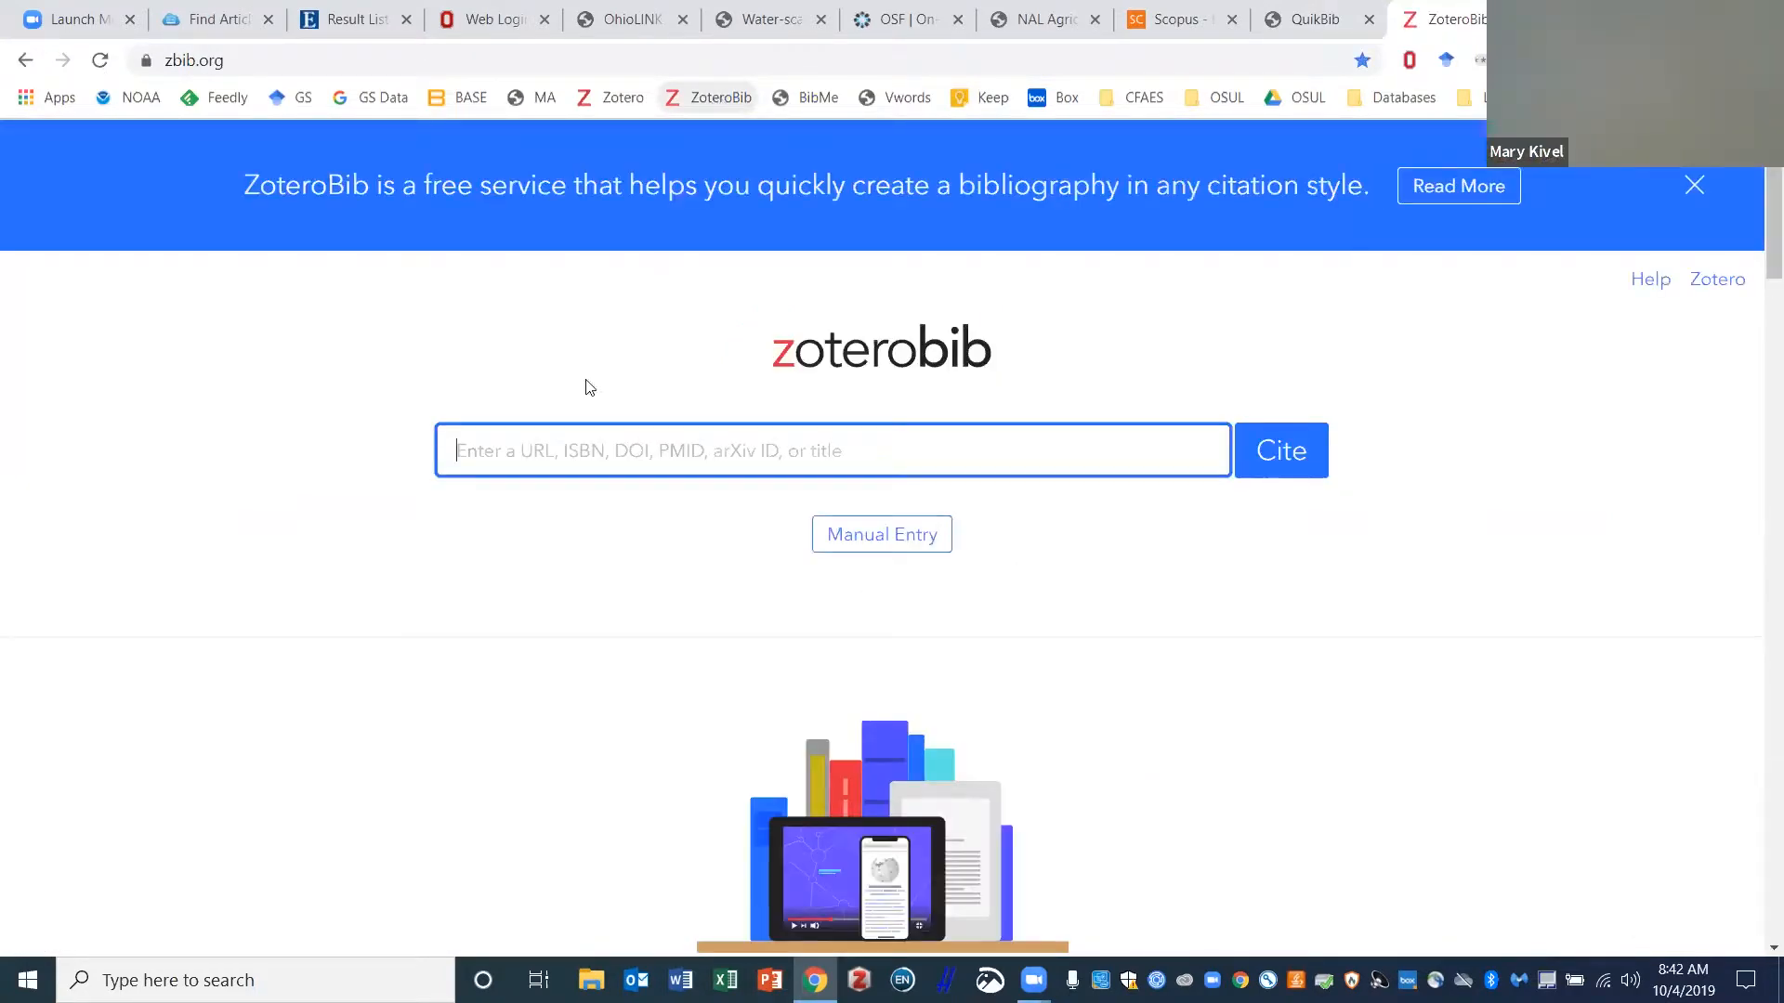
{"action": "left_click", "coordinate": [1300, 11]}
{"action": "left_click", "coordinate": [1208, 14]}
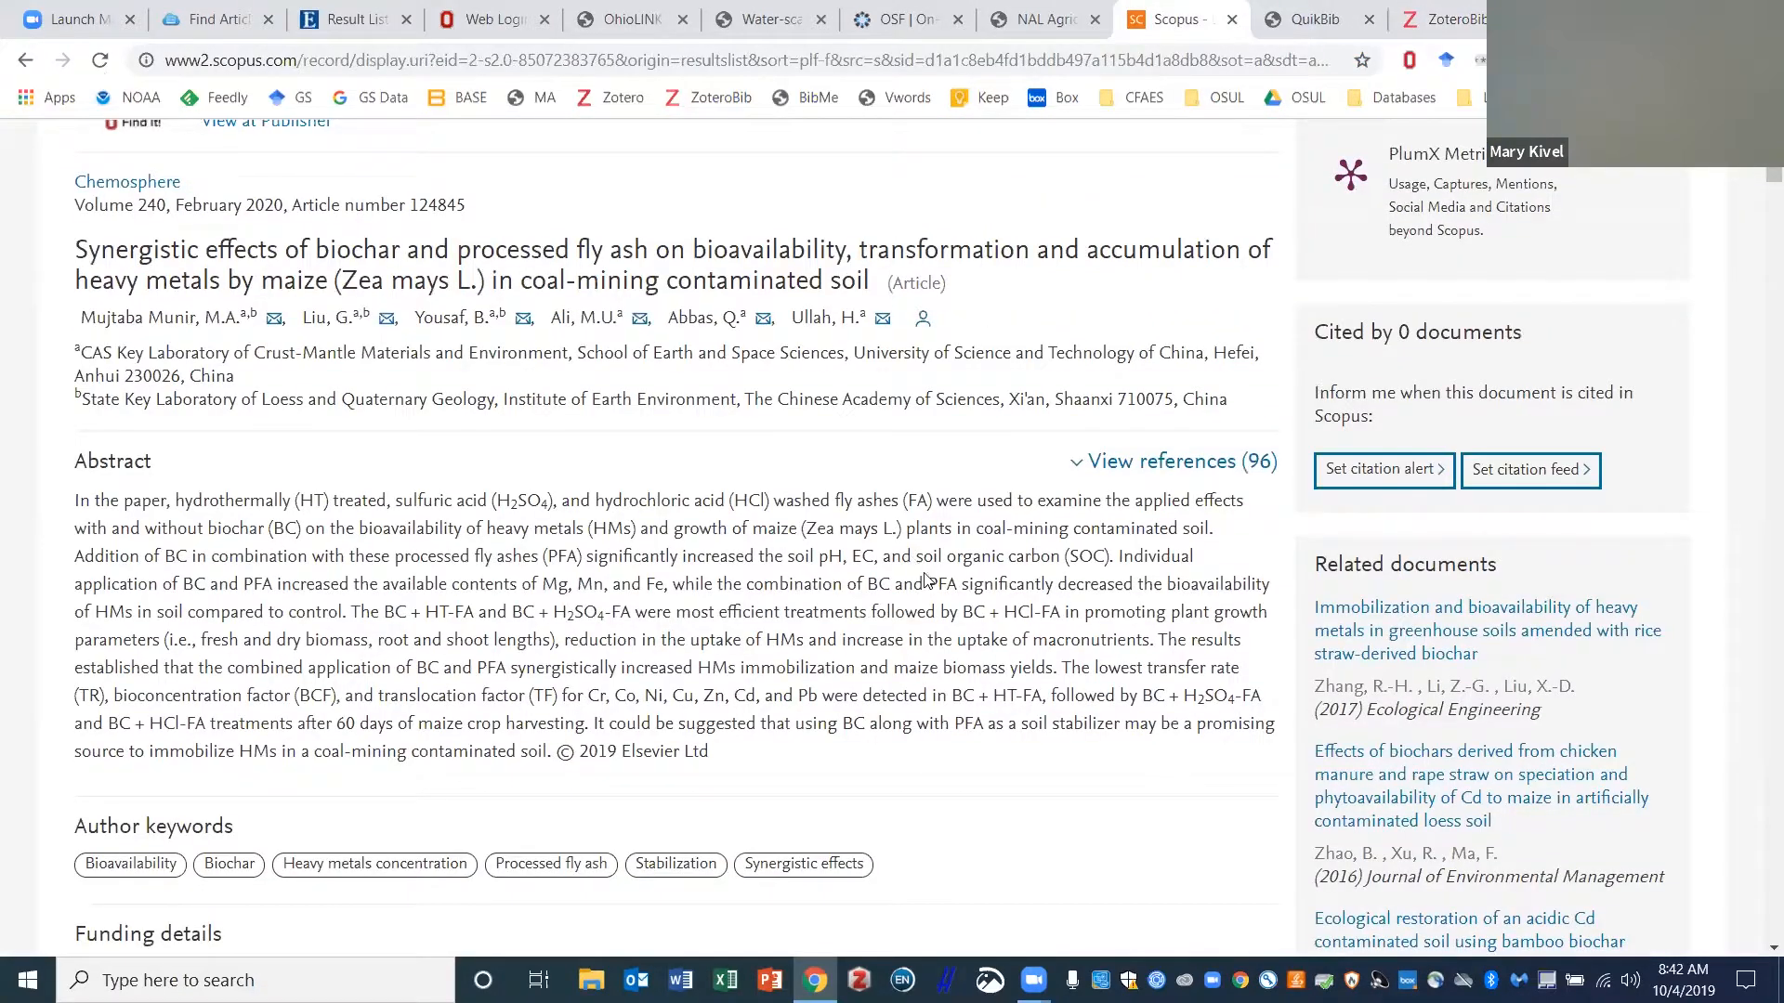
- Copy the article's DOI and paste it into ZoteroBib to cite it
{"action": "scroll", "coordinate": [913, 557], "scroll_direction": "down", "scroll_amount": 10}
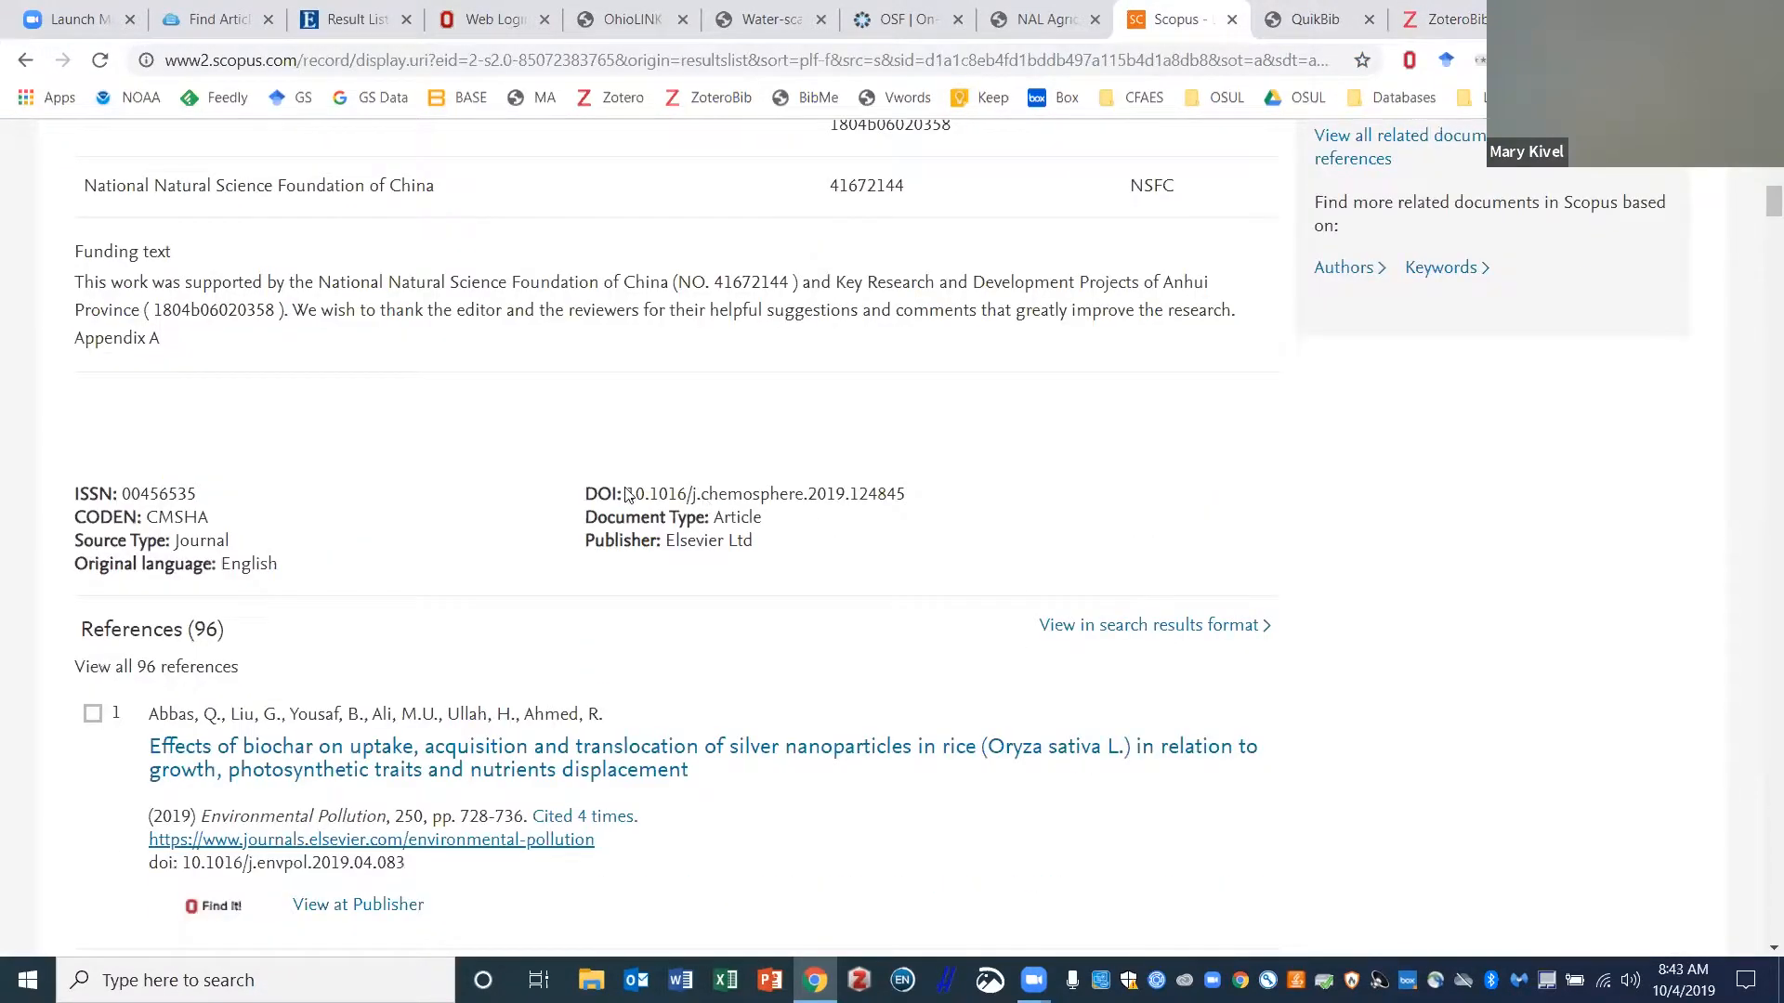
{"action": "left_click_drag", "start_coordinate": [628, 492], "coordinate": [883, 490]}
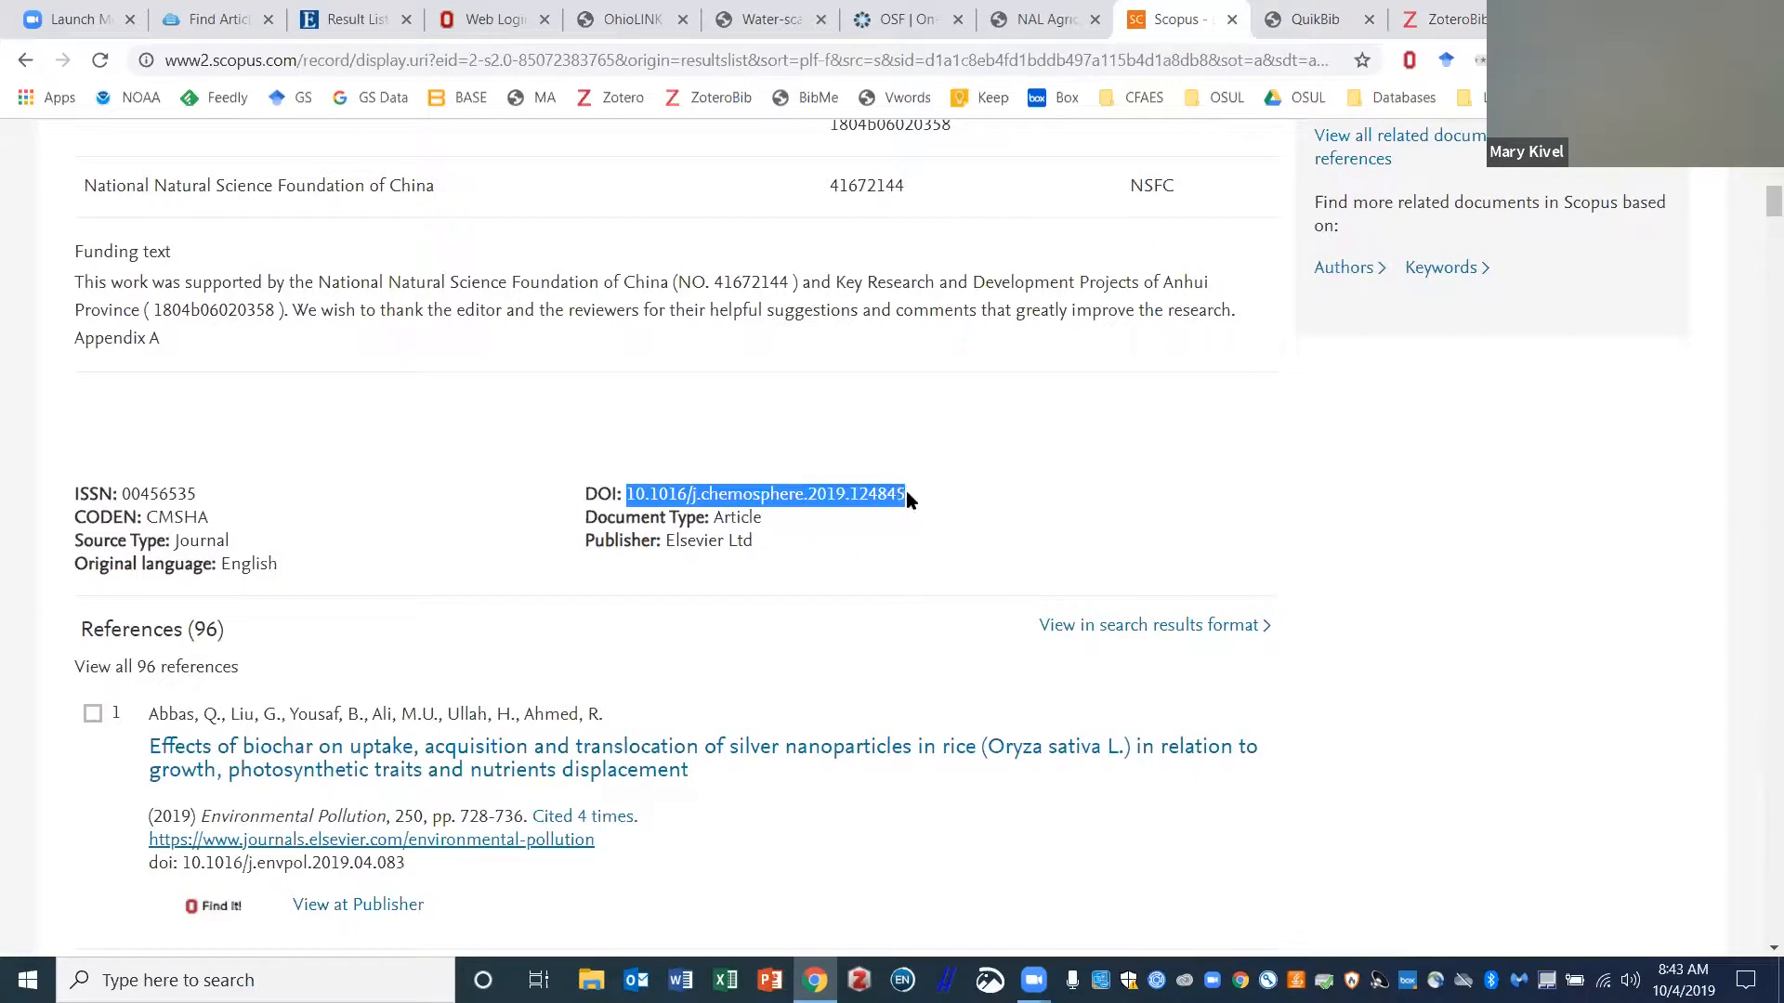
{"action": "key", "text": "ctrl+c"}
{"action": "left_click", "coordinate": [1444, 19]}
{"action": "key", "text": "ctrl+v"}
{"action": "left_click", "coordinate": [1277, 460]}
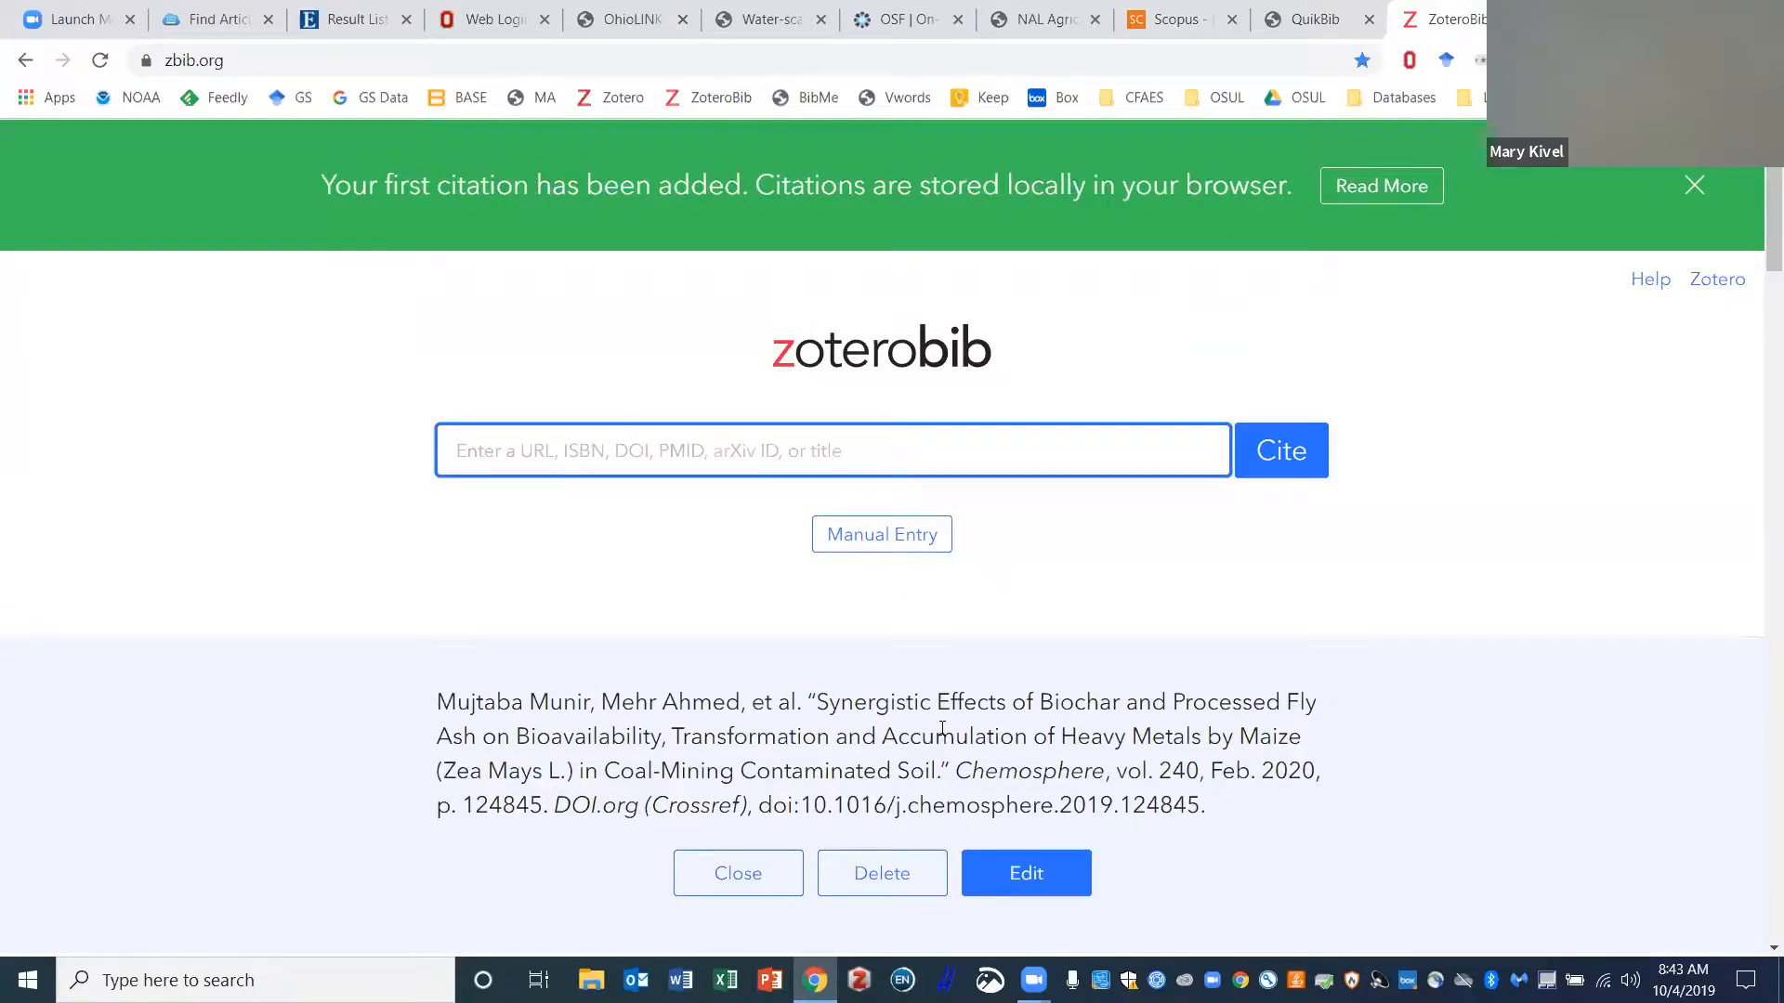
- Switch ZoteroBib's citation style to APA 6th edition and copy the bibliography to the clipboard
{"action": "scroll", "coordinate": [942, 728], "scroll_direction": "down", "scroll_amount": 3}
{"action": "scroll", "coordinate": [1005, 616], "scroll_direction": "down", "scroll_amount": 2}
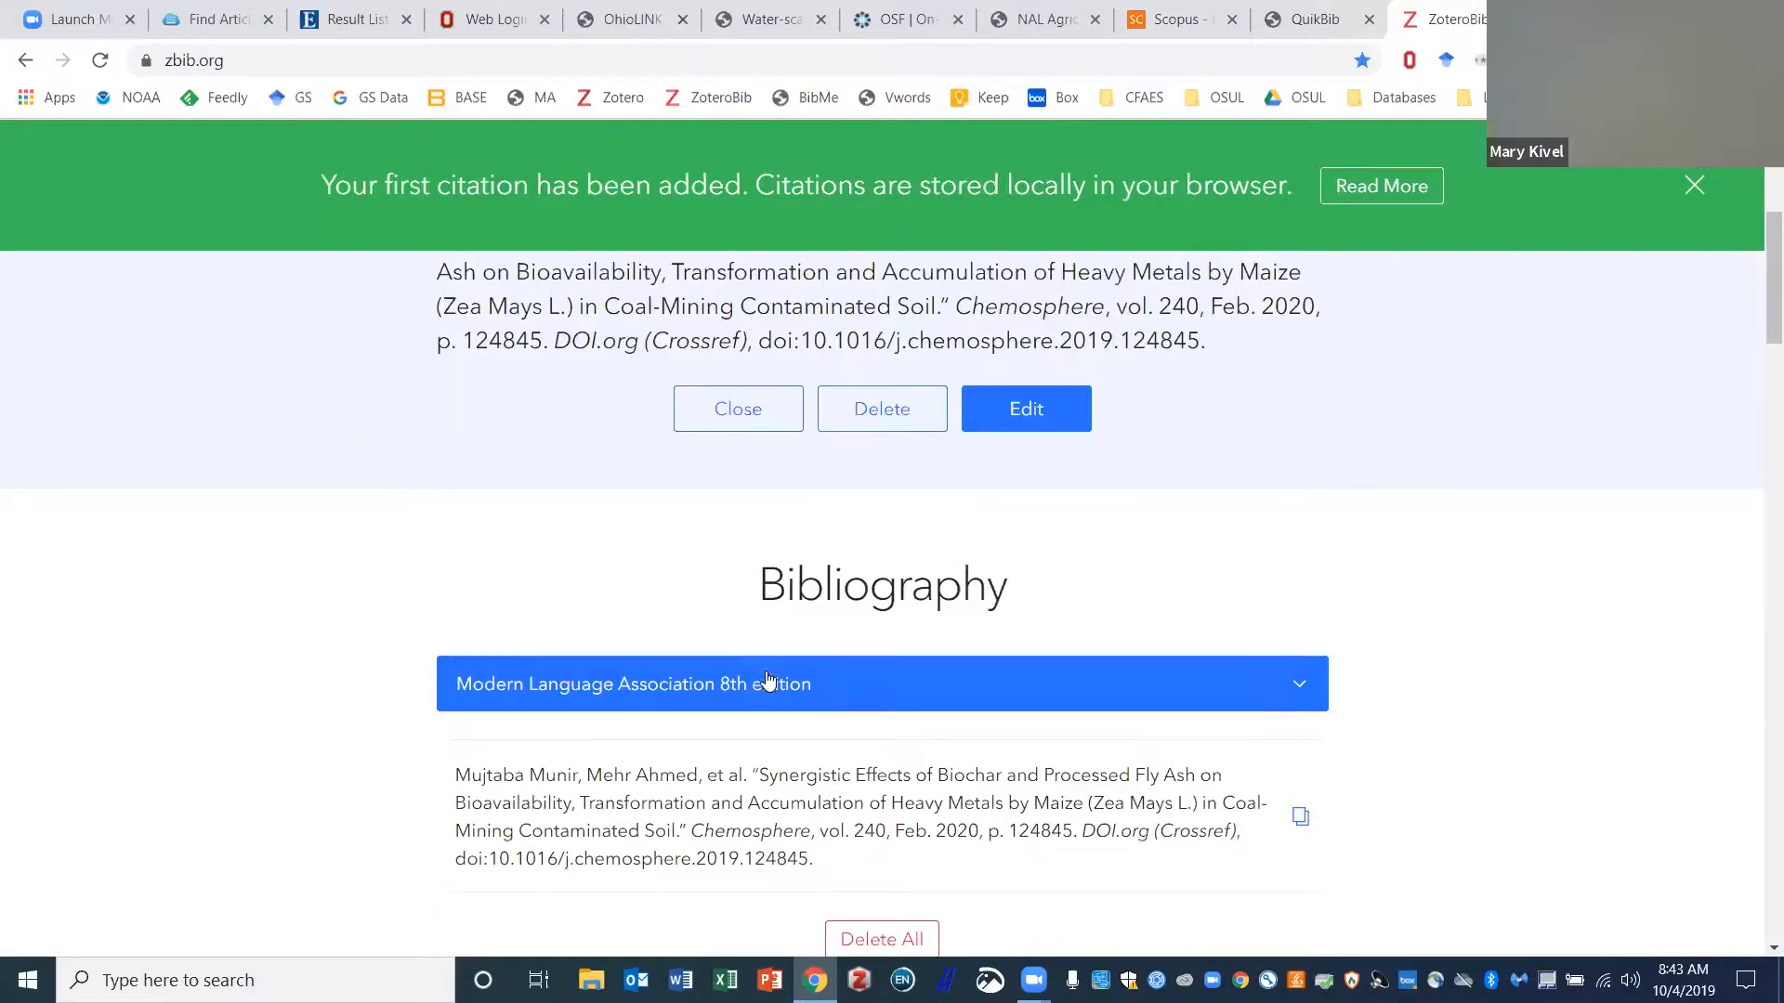
{"action": "left_click", "coordinate": [785, 687]}
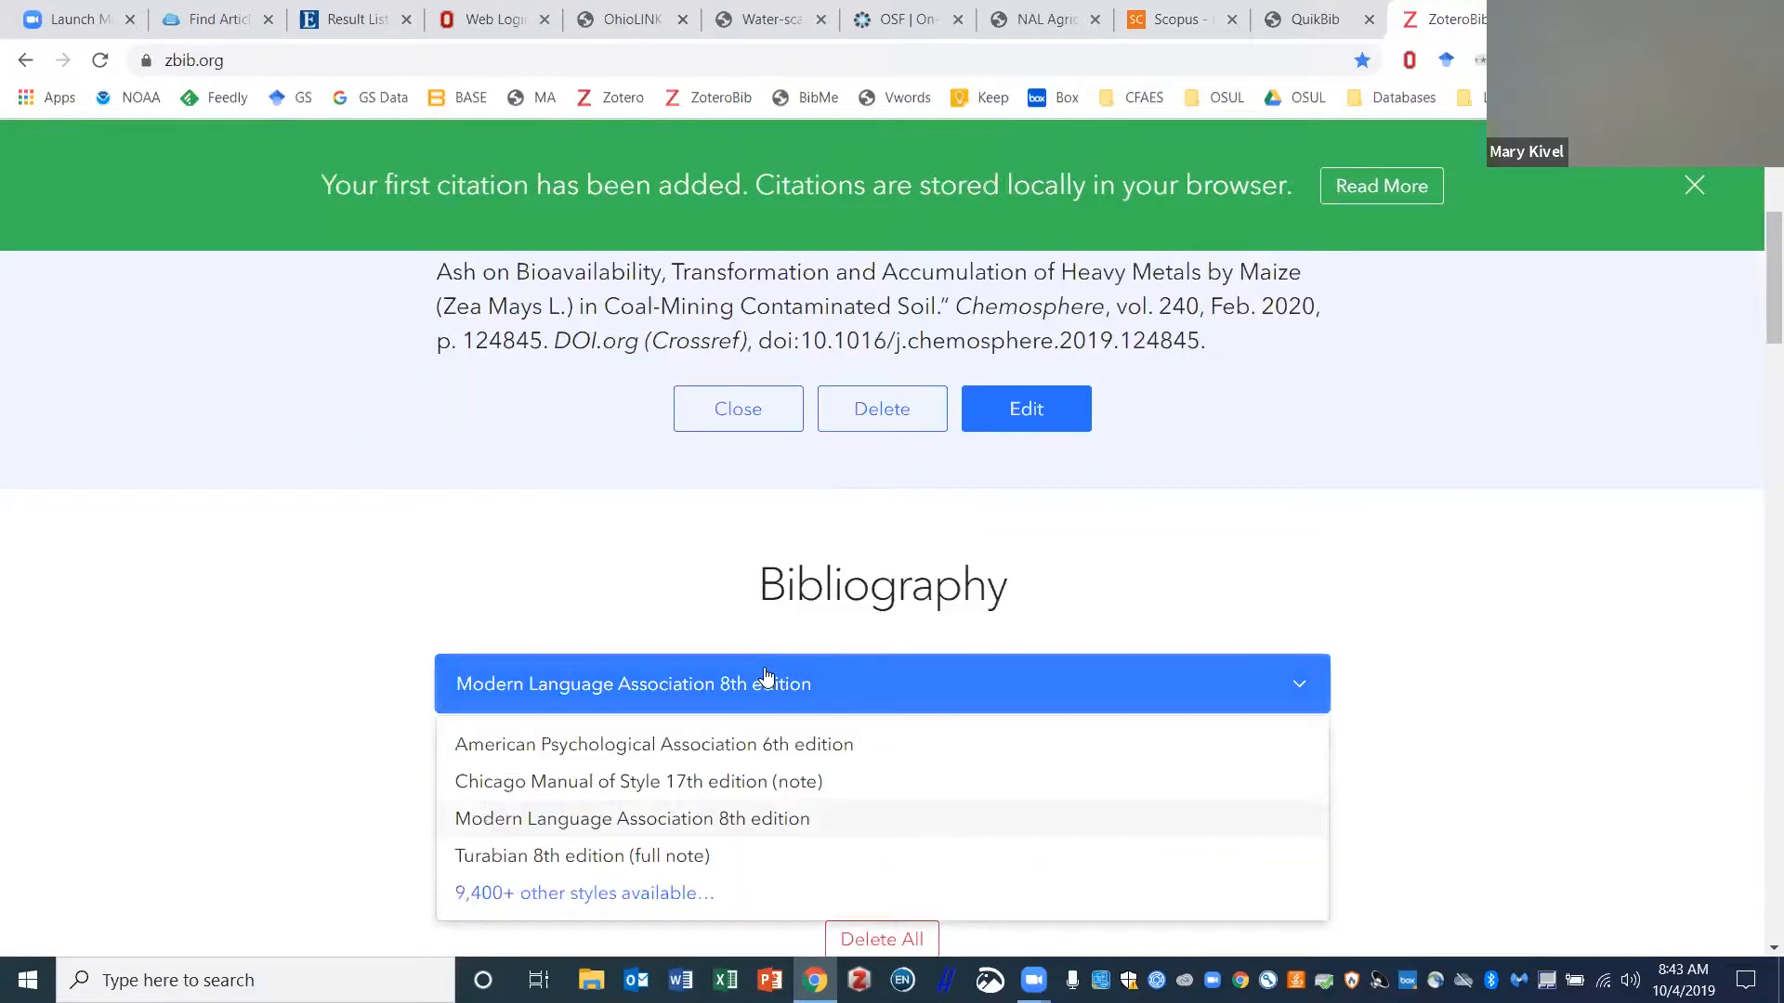
{"action": "left_click", "coordinate": [689, 748]}
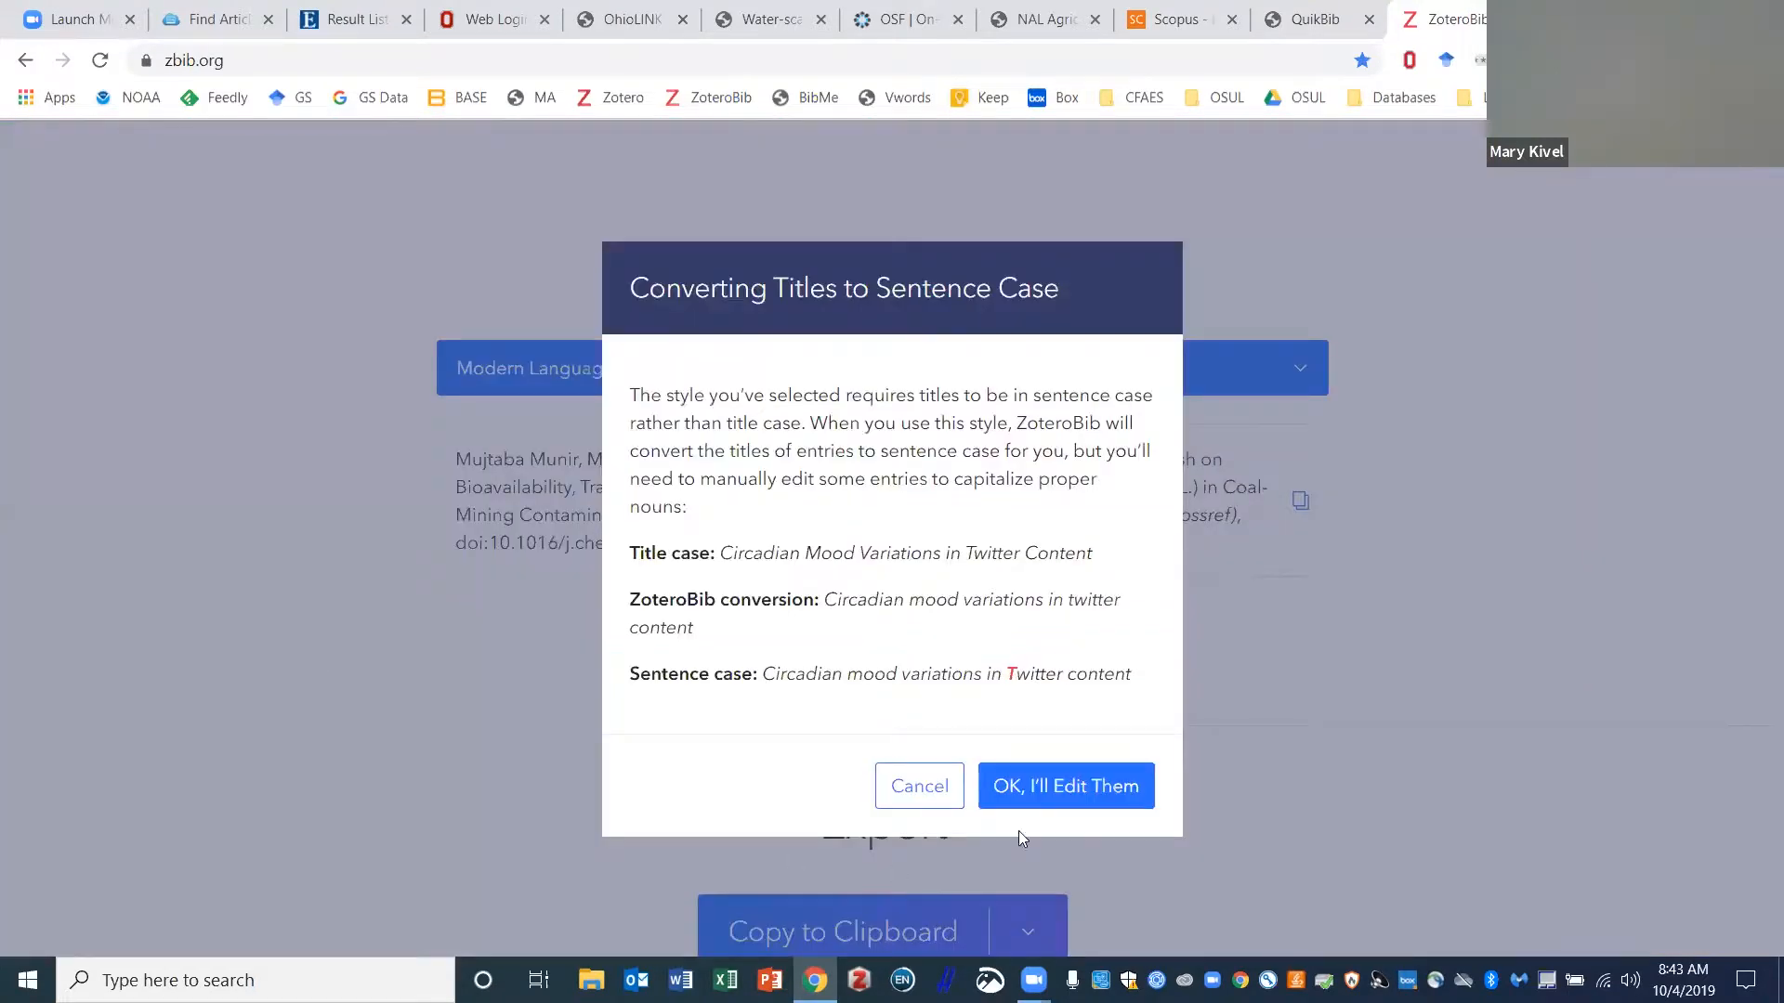
{"action": "left_click", "coordinate": [1012, 786]}
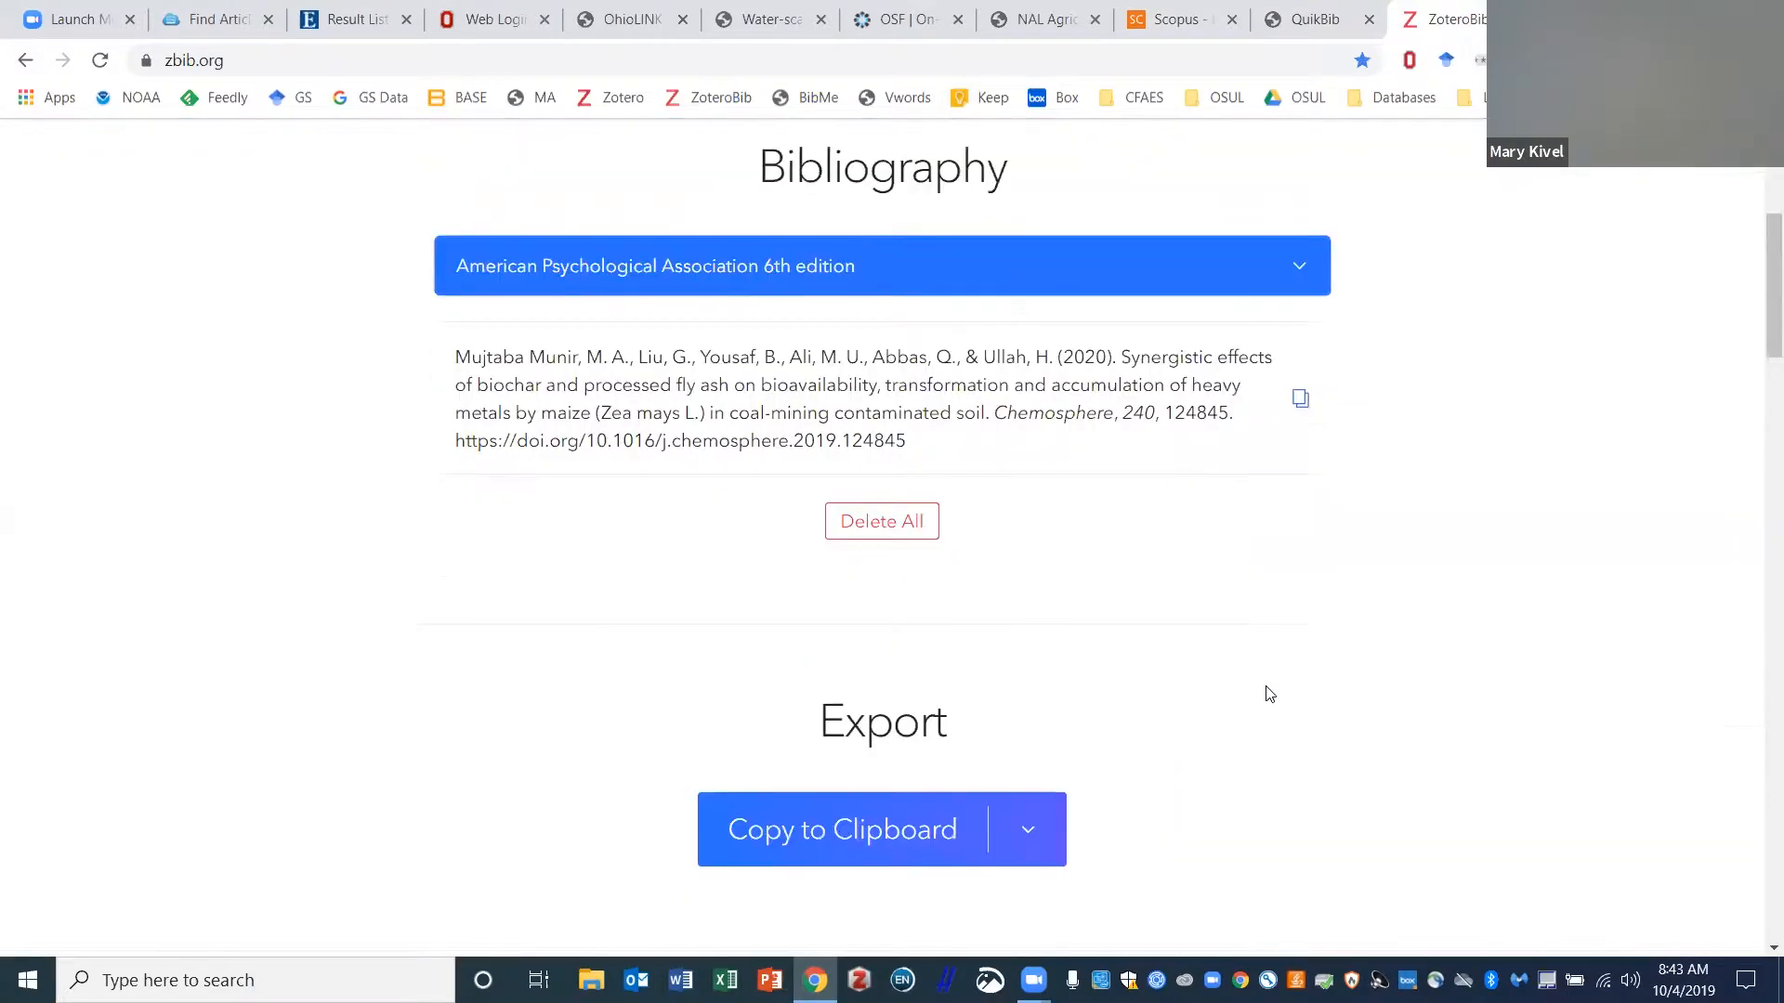
{"action": "scroll", "coordinate": [1269, 694], "scroll_direction": "down", "scroll_amount": 5}
{"action": "left_click", "coordinate": [853, 255]}
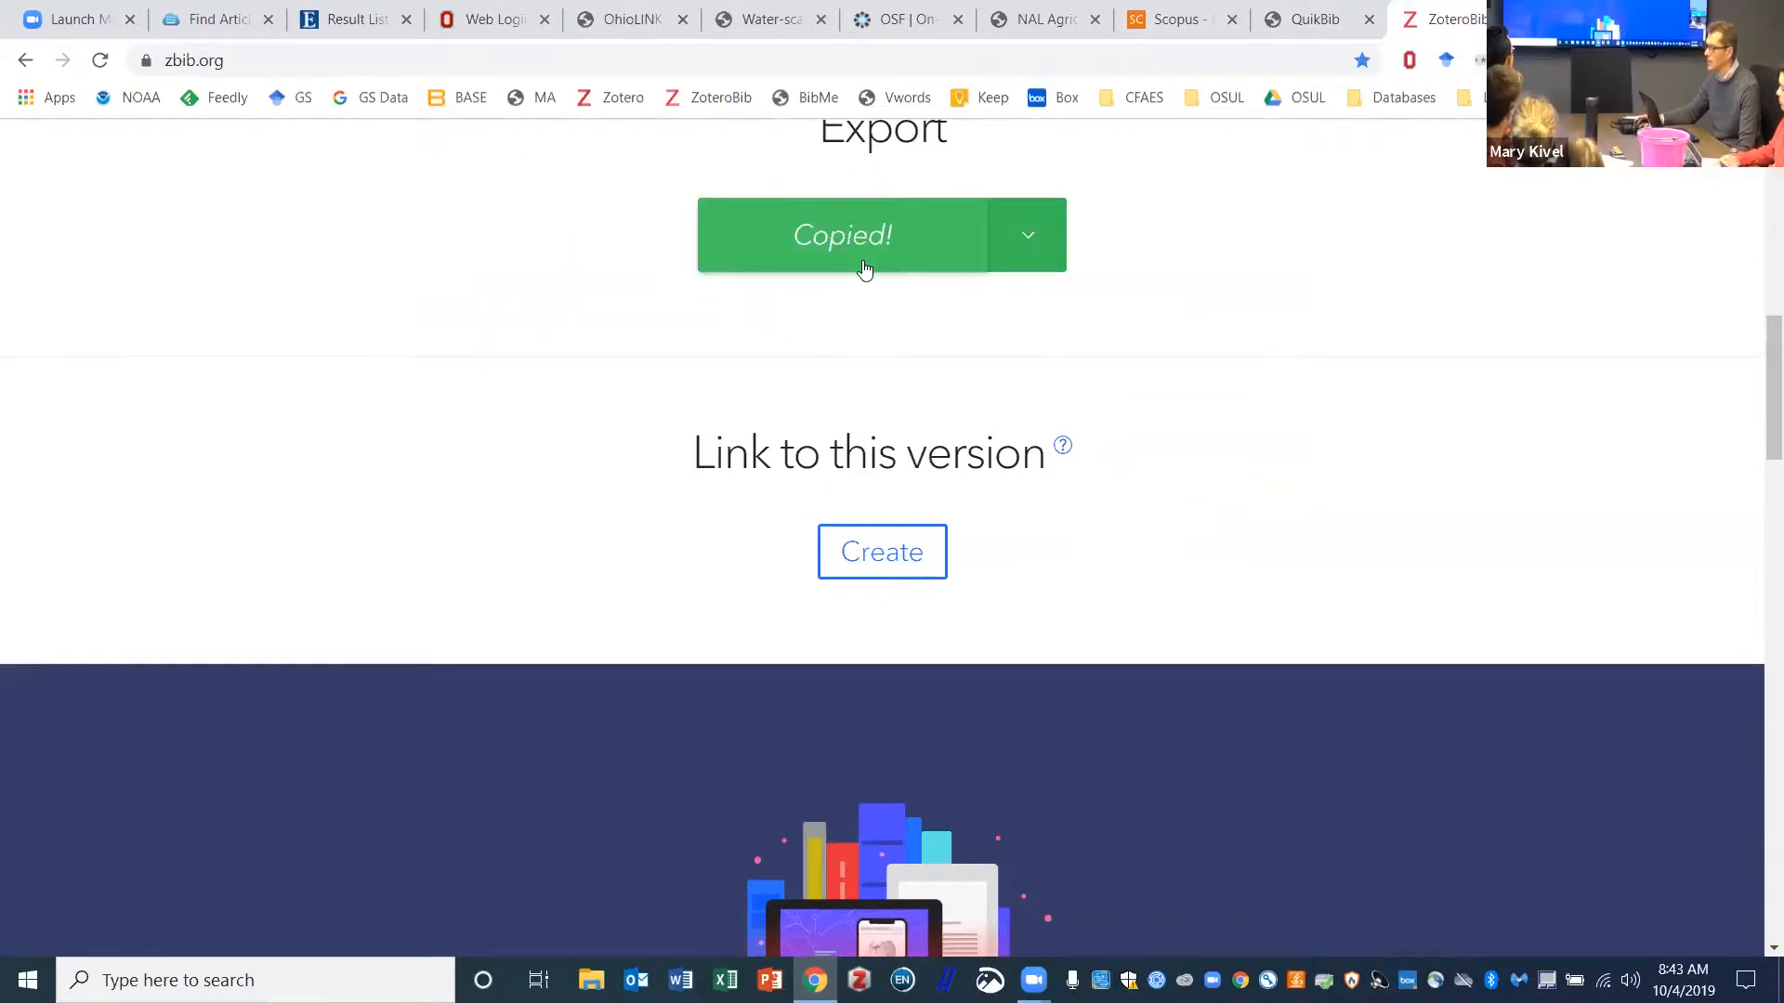
{"action": "scroll", "coordinate": [1378, 493], "scroll_direction": "up", "scroll_amount": 3}
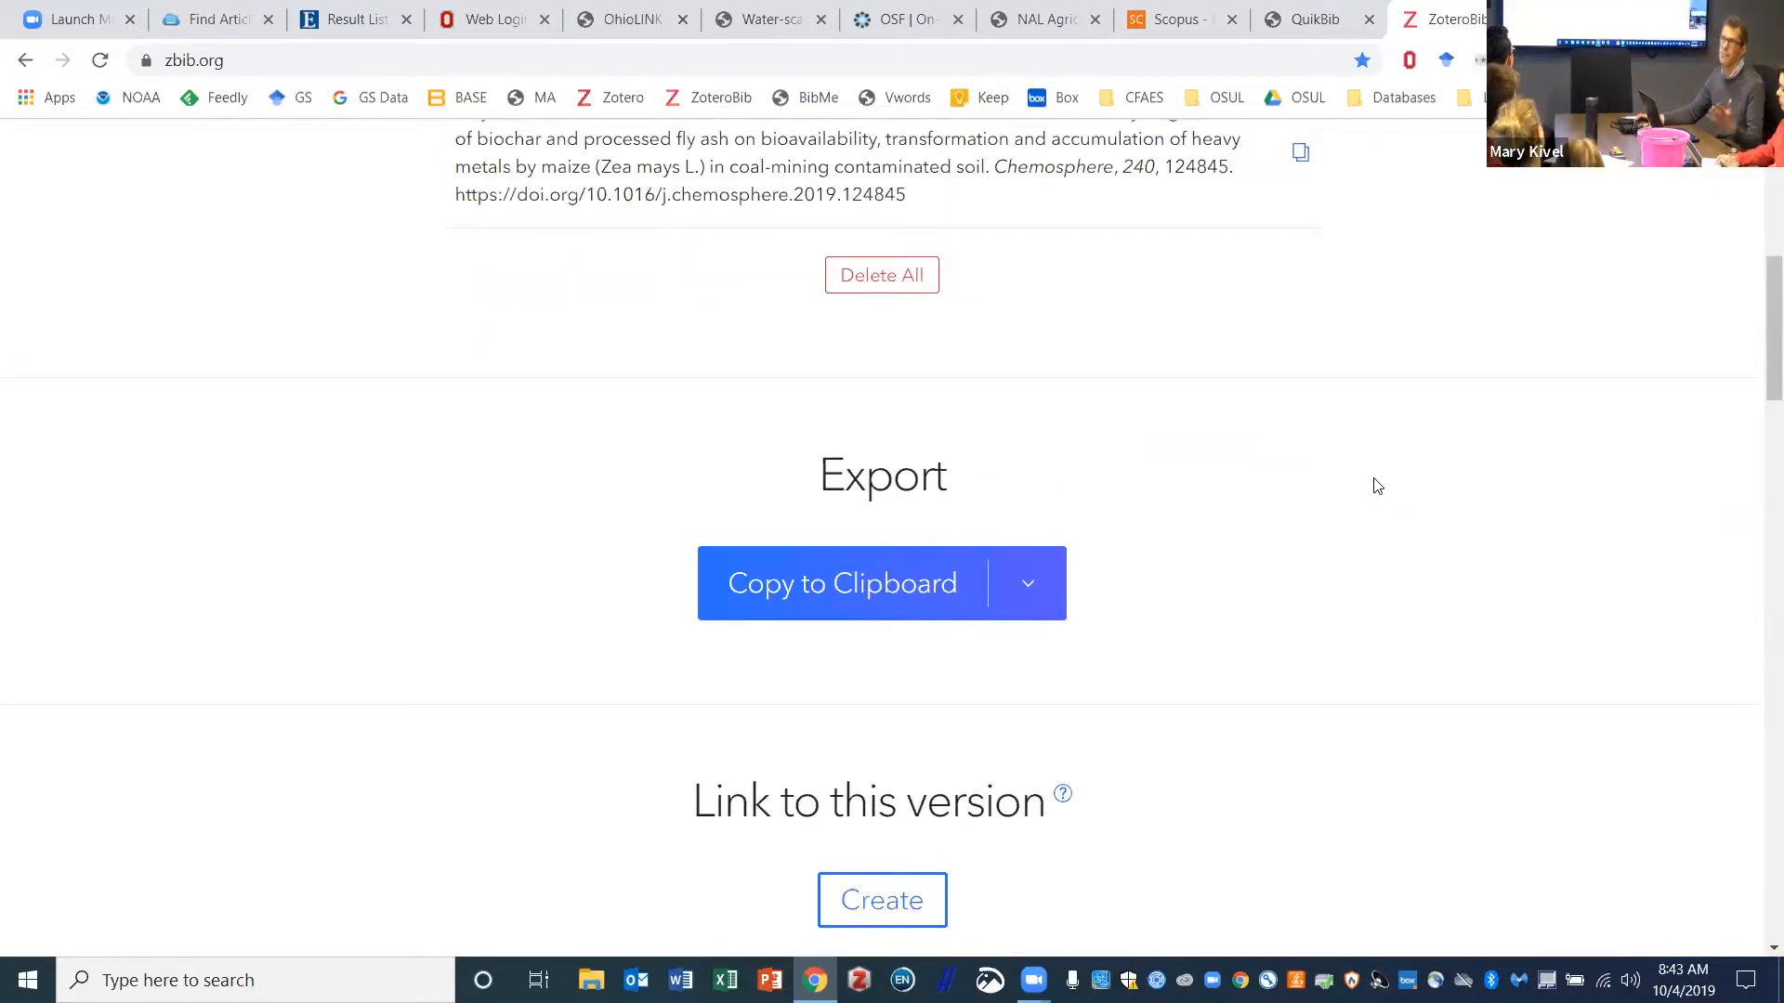
{"action": "scroll", "coordinate": [1370, 482], "scroll_direction": "up", "scroll_amount": 3}
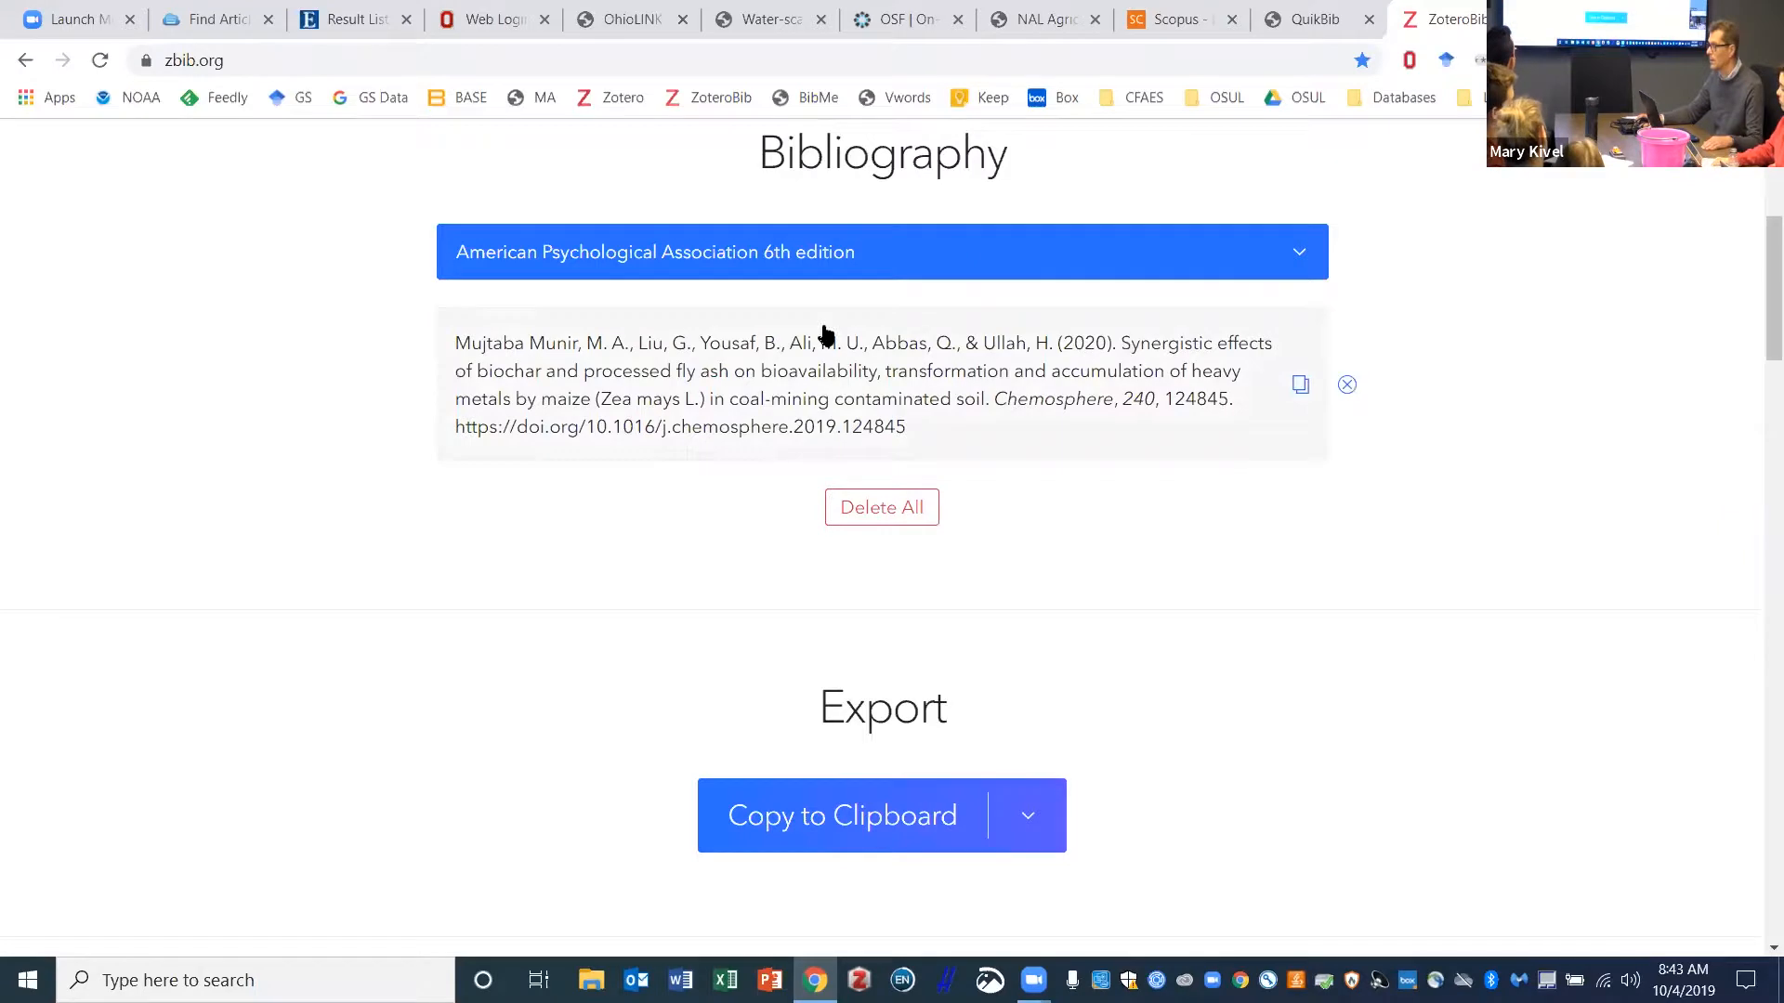
{"action": "scroll", "coordinate": [1362, 629], "scroll_direction": "up", "scroll_amount": 3}
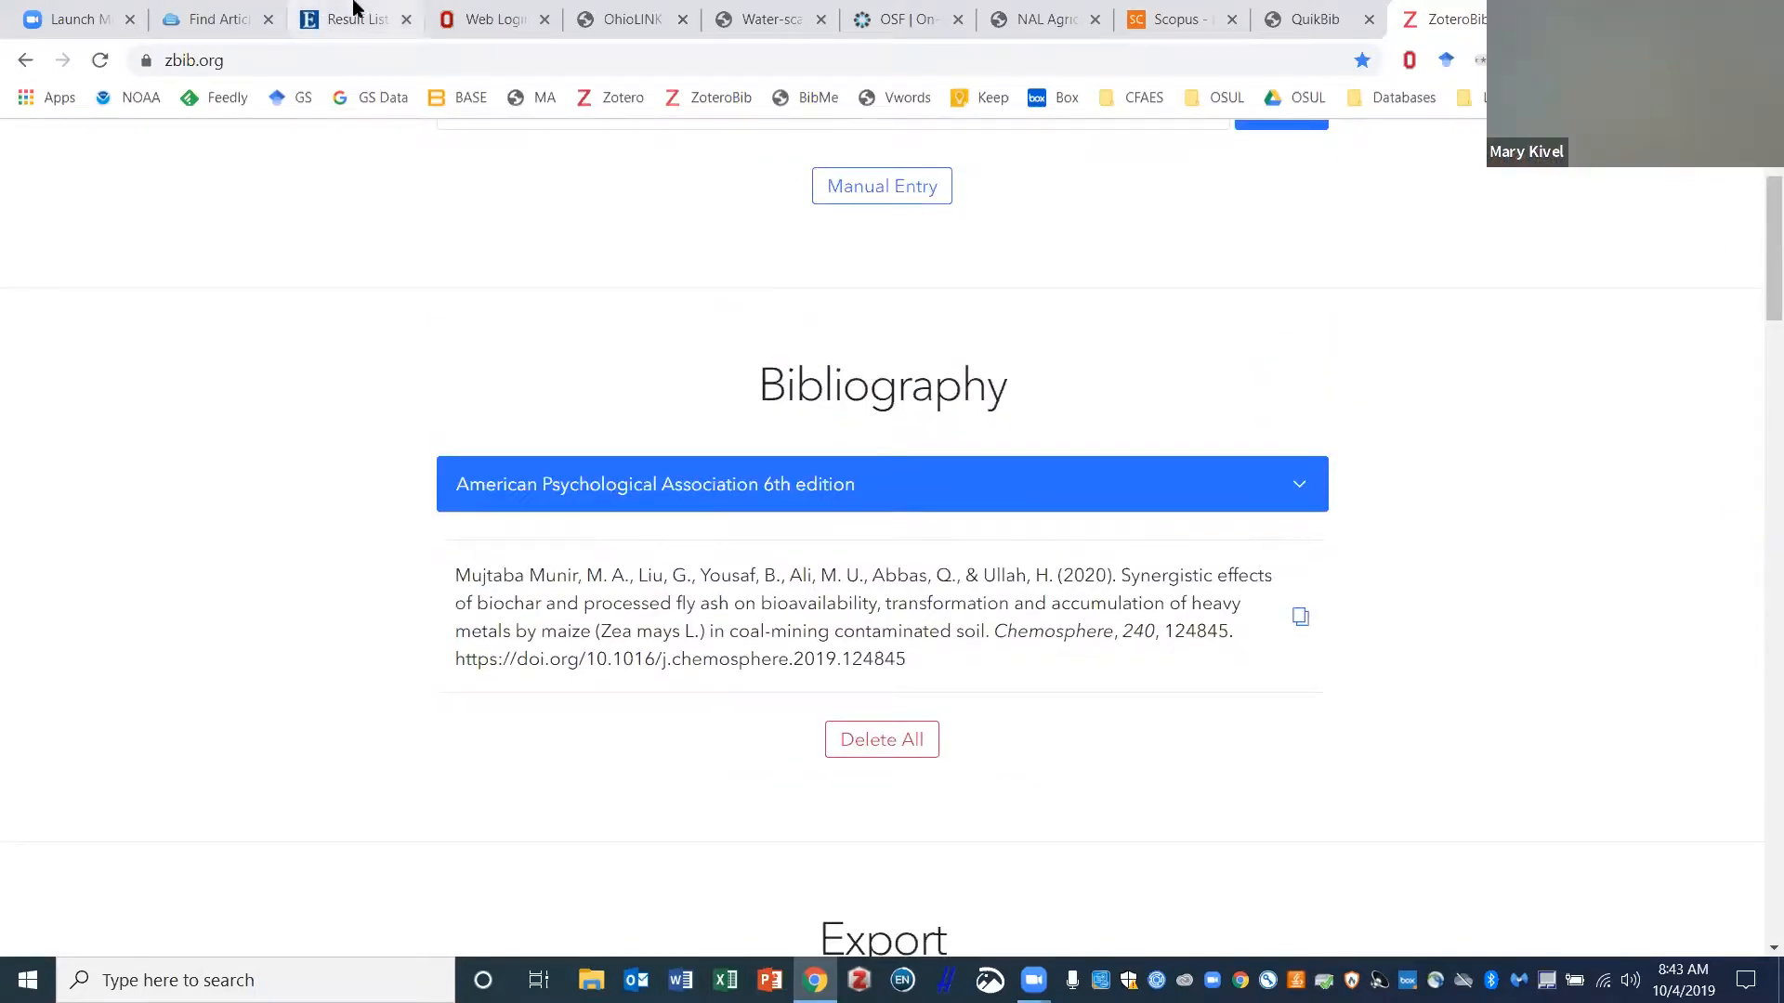
- Cycle through the Scopus, thesaurus and QuikBib tabs, then go back to the Scopus results list
{"action": "left_click", "coordinate": [1175, 18]}
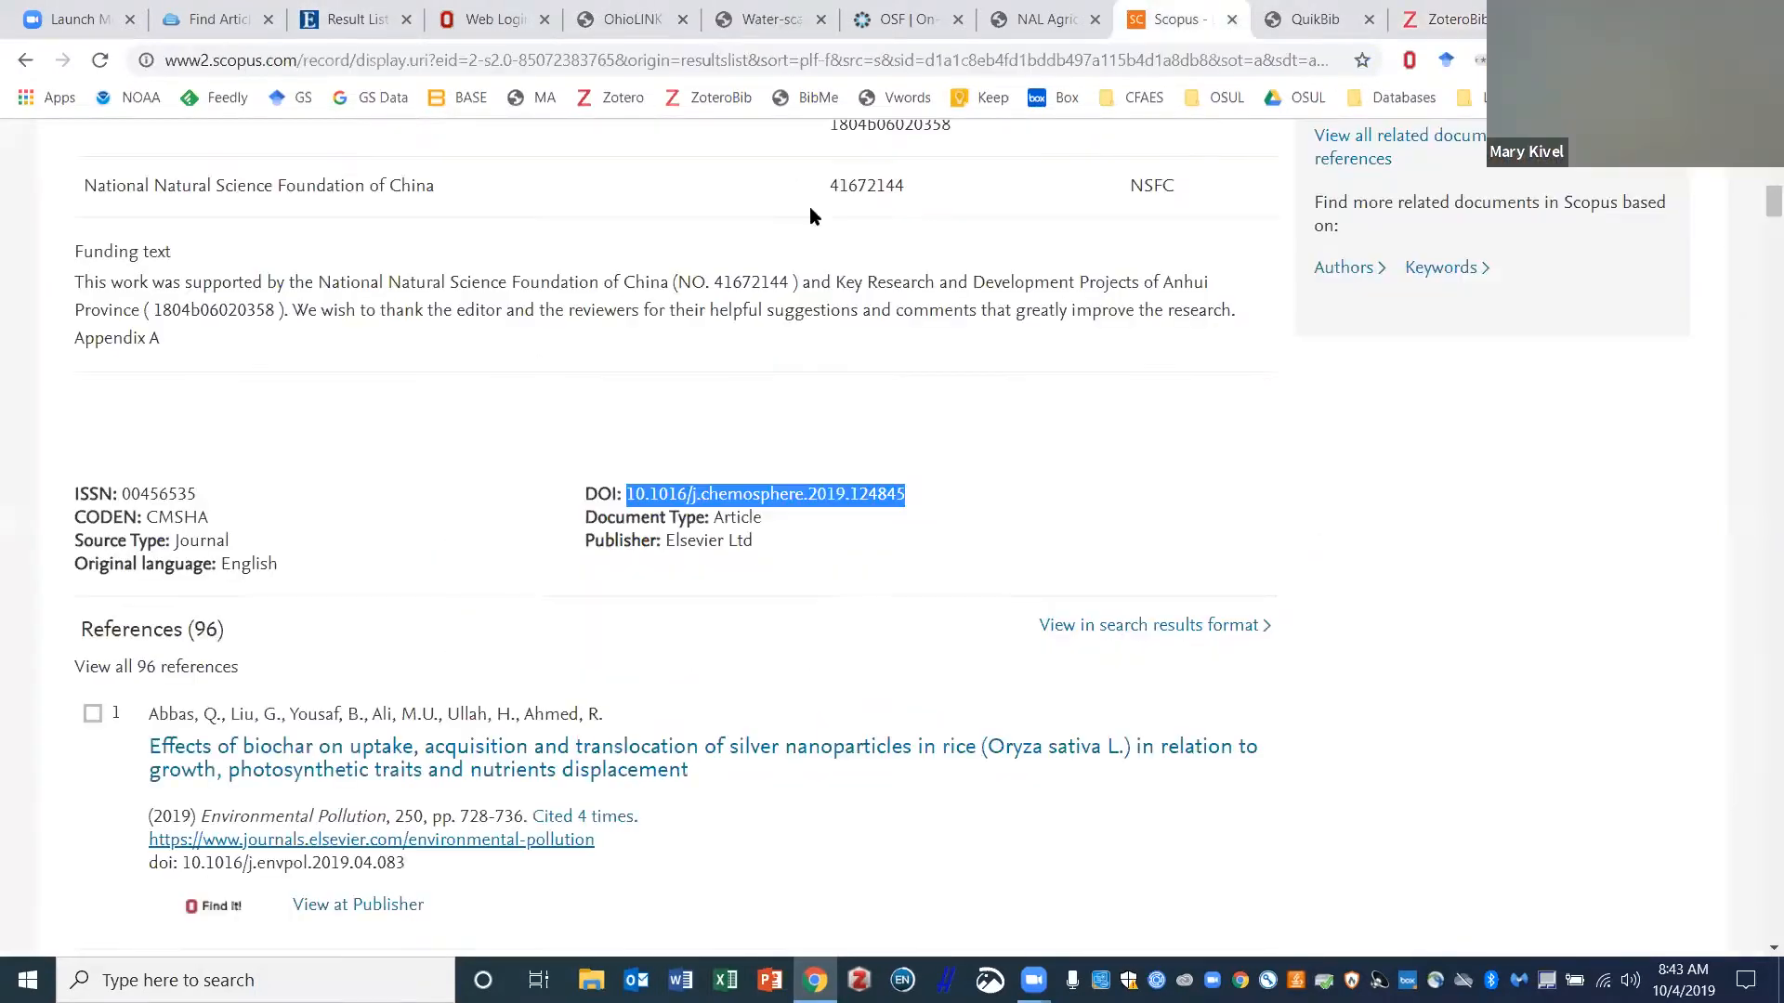
{"action": "scroll", "coordinate": [367, 541], "scroll_direction": "up", "scroll_amount": 2}
{"action": "left_click", "coordinate": [1050, 19]}
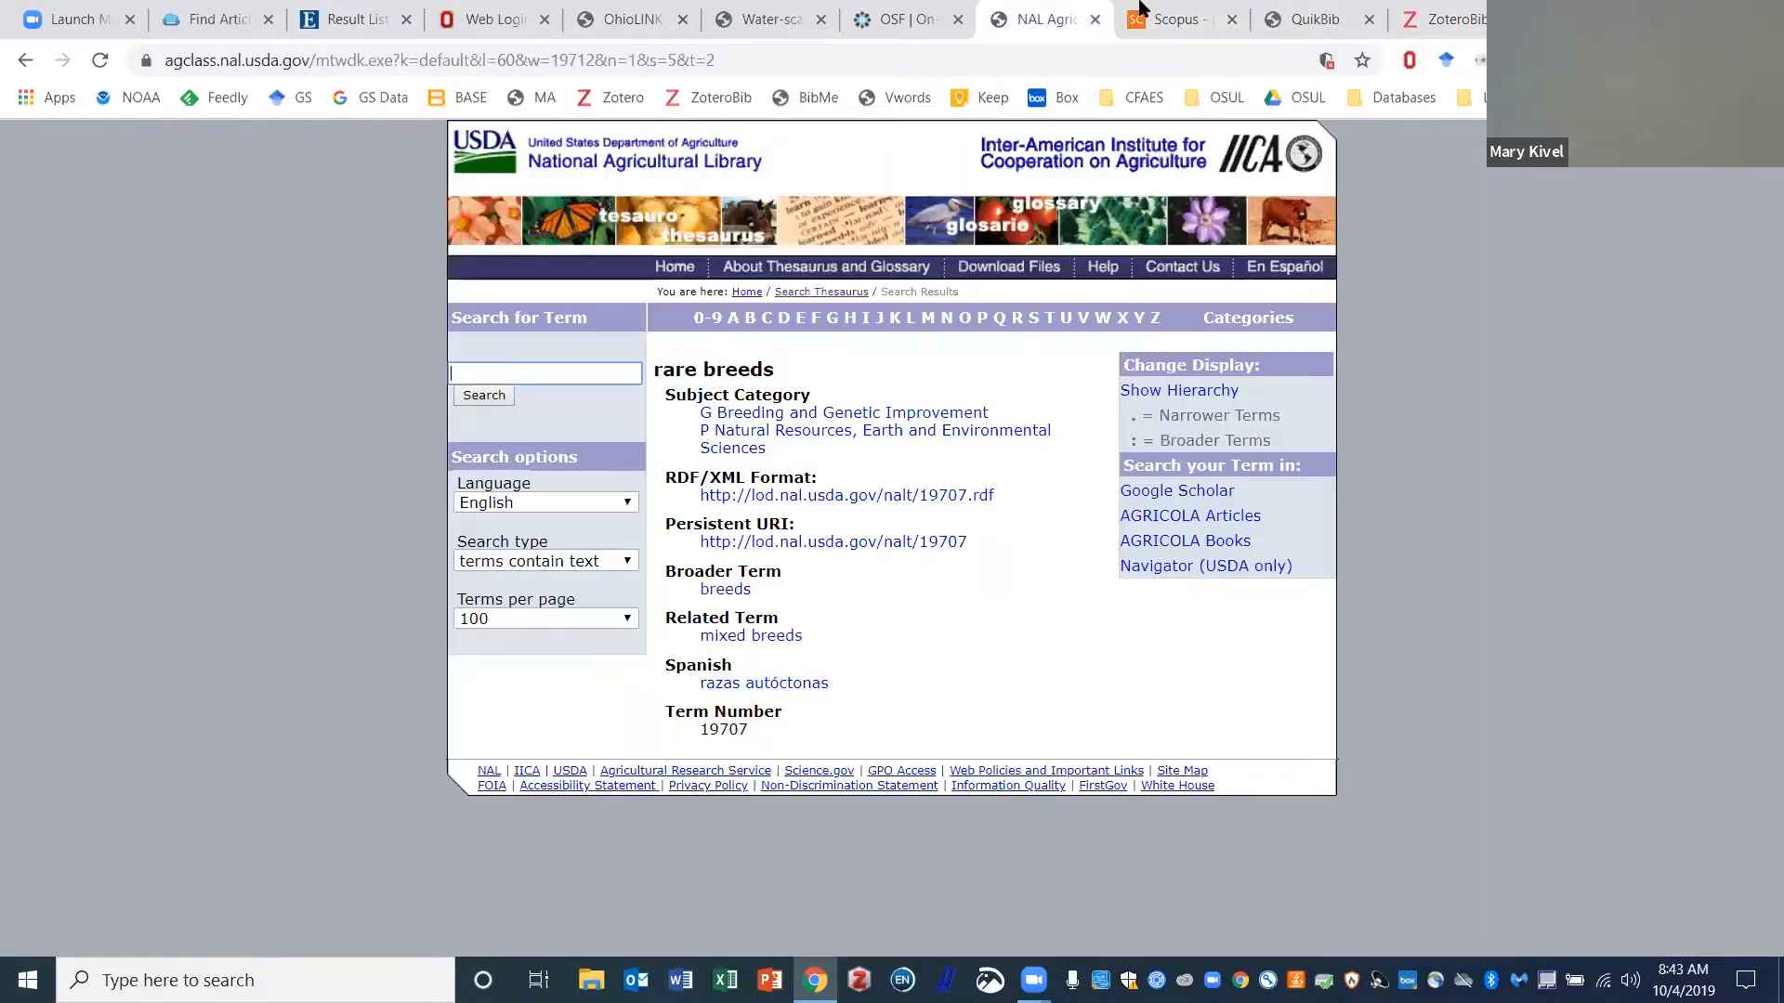
{"action": "left_click", "coordinate": [1320, 18]}
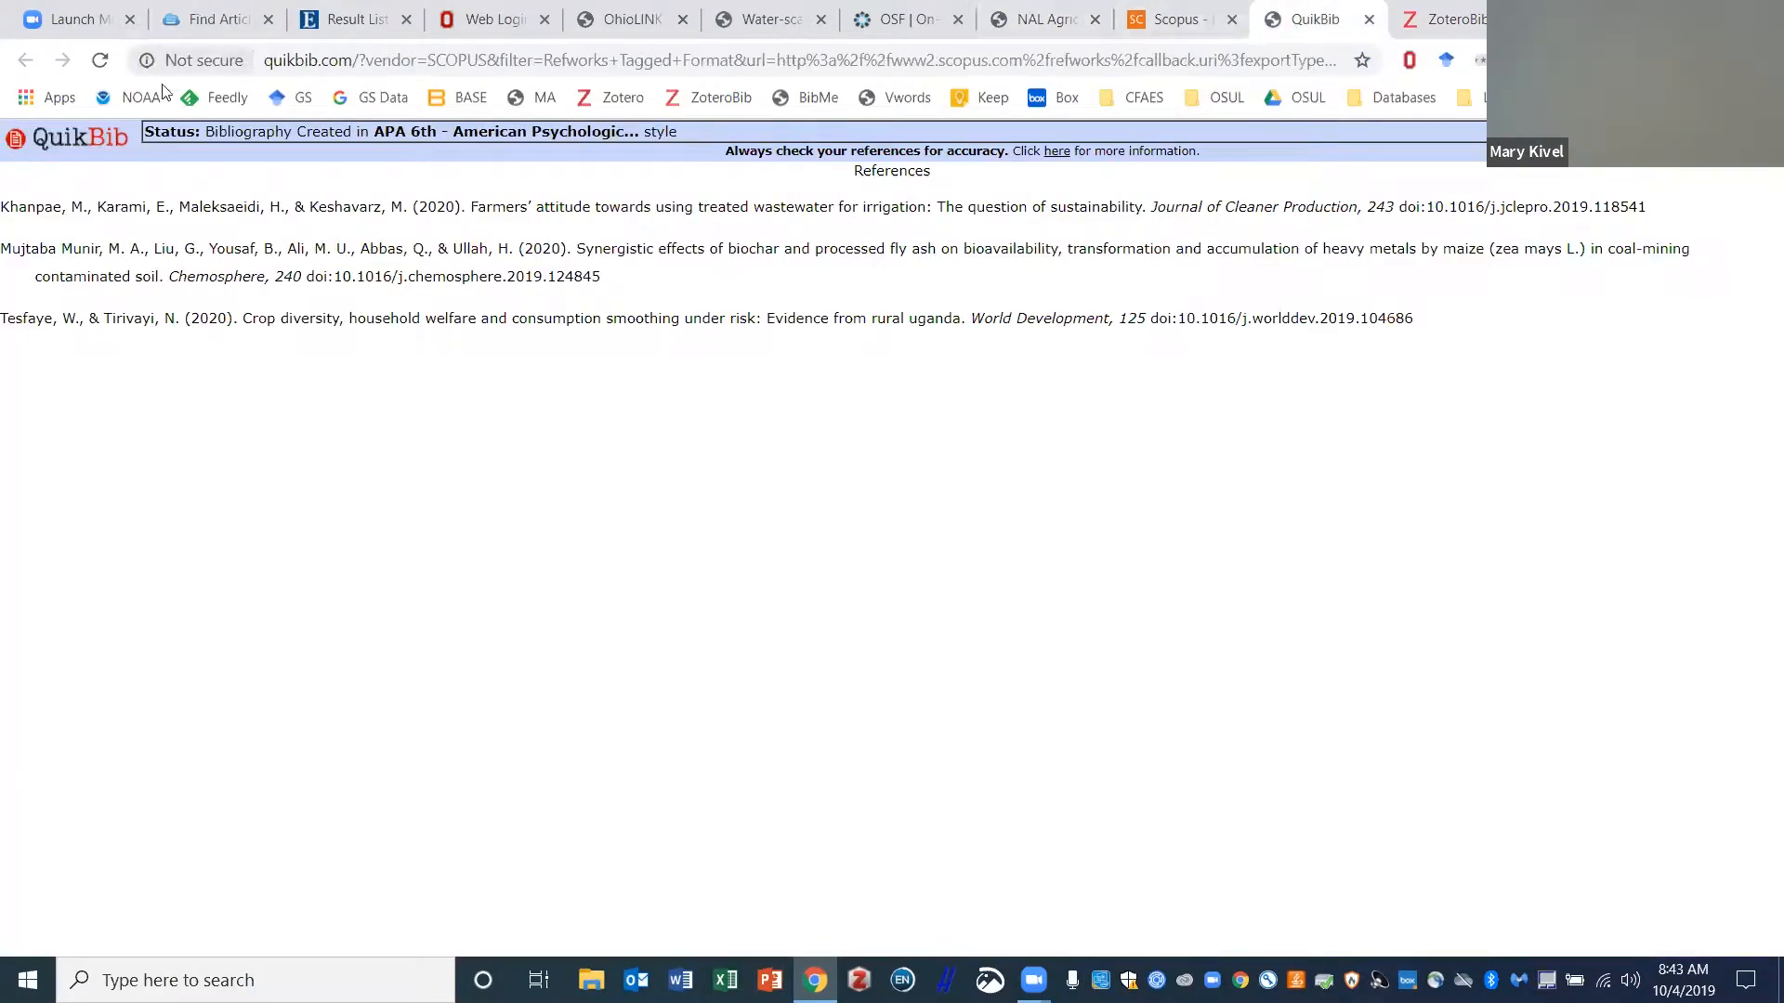
{"action": "left_click", "coordinate": [1175, 19]}
{"action": "left_click", "coordinate": [25, 67]}
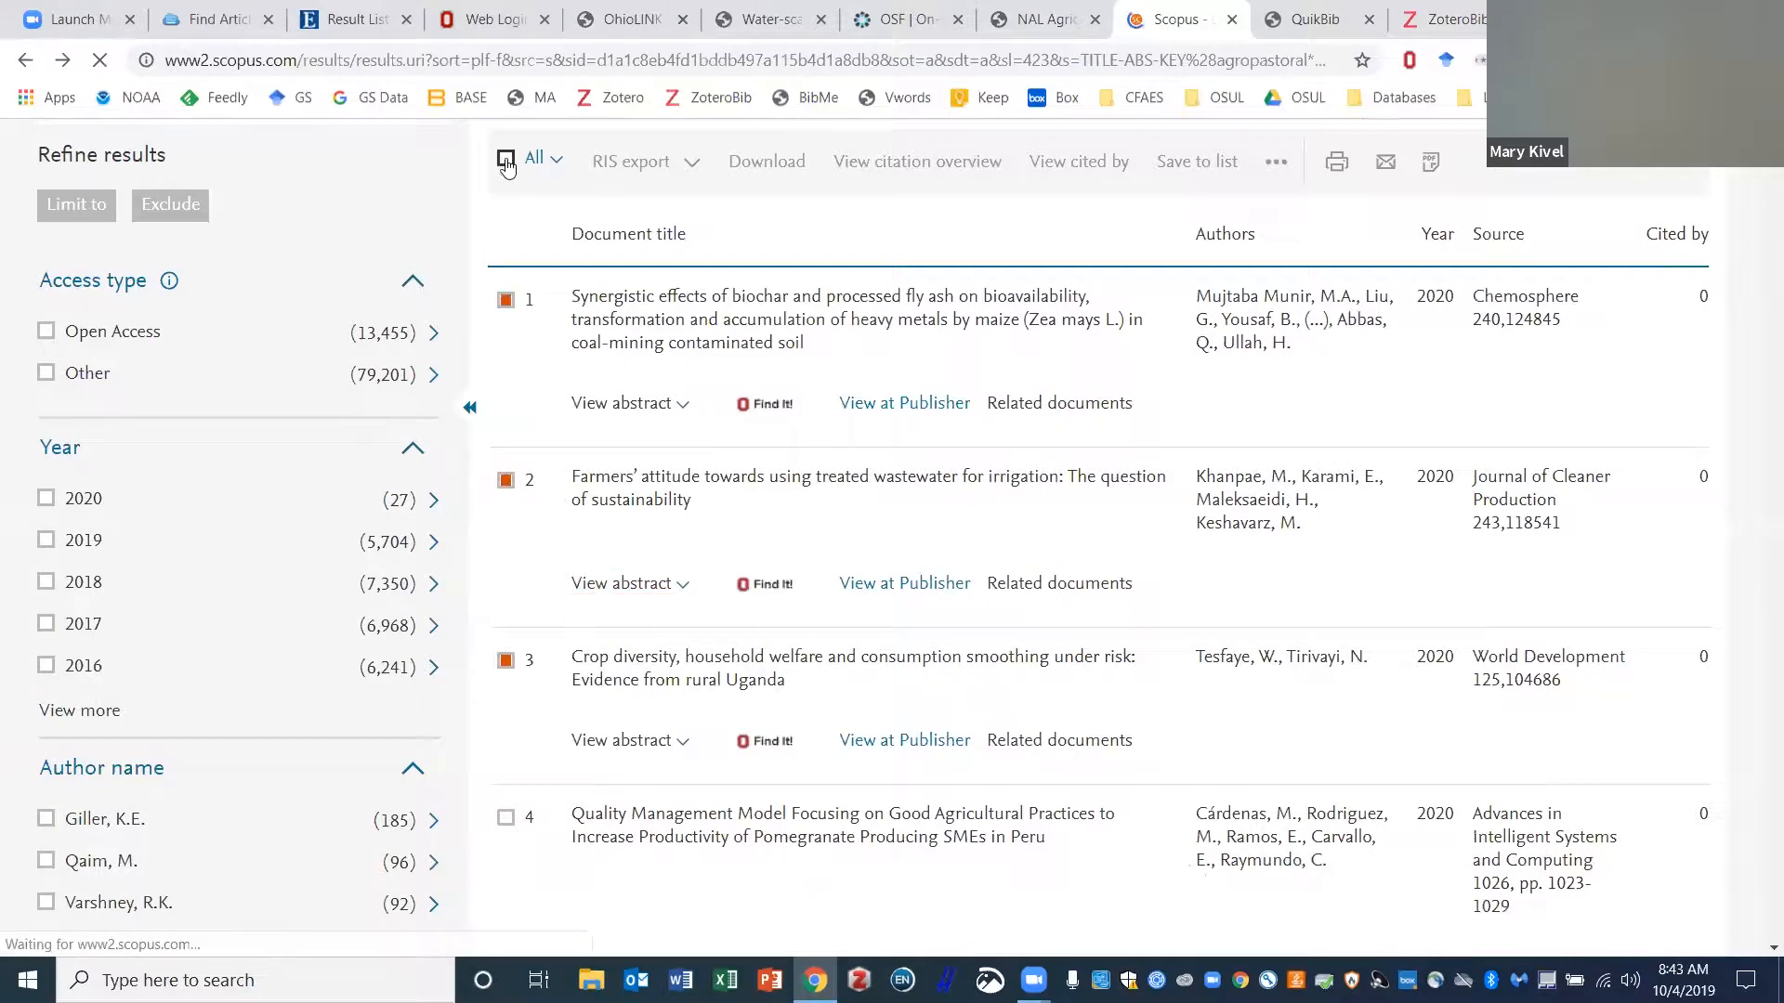
- Select all 92,656 results with the All checkbox and open the RIS export settings
{"action": "left_click", "coordinate": [507, 161]}
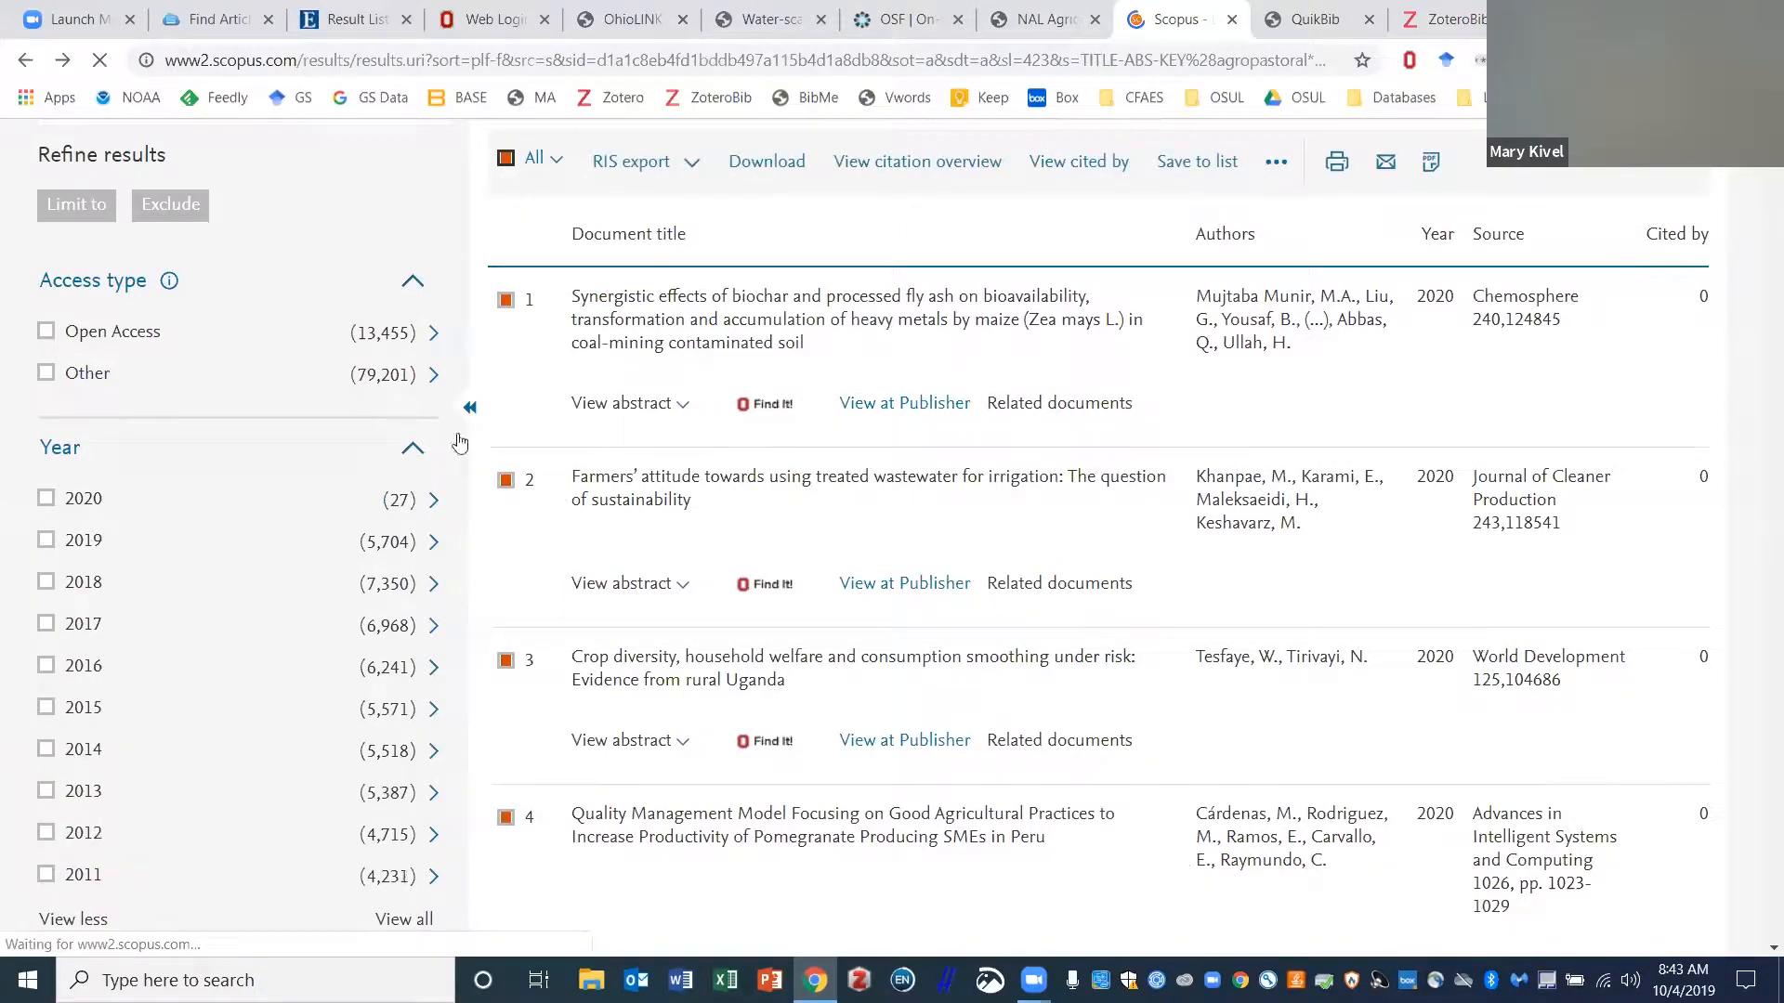
{"action": "scroll", "coordinate": [632, 455], "scroll_direction": "up", "scroll_amount": 3}
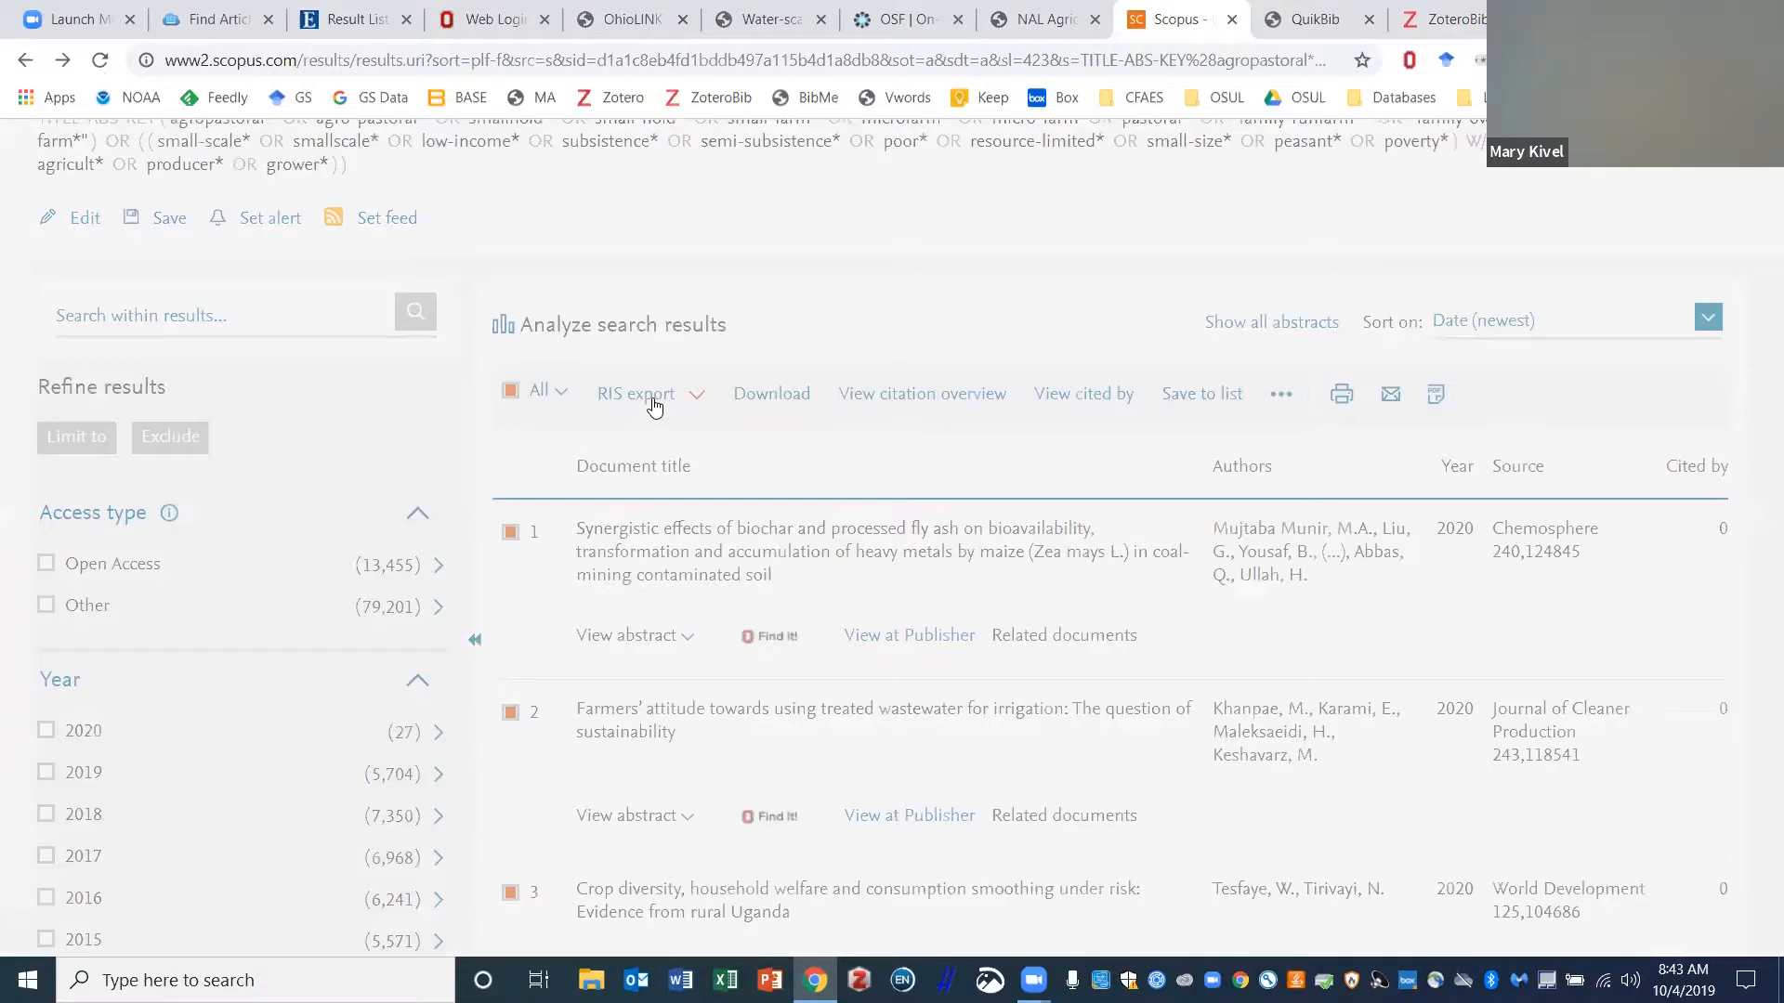
{"action": "left_click", "coordinate": [653, 401]}
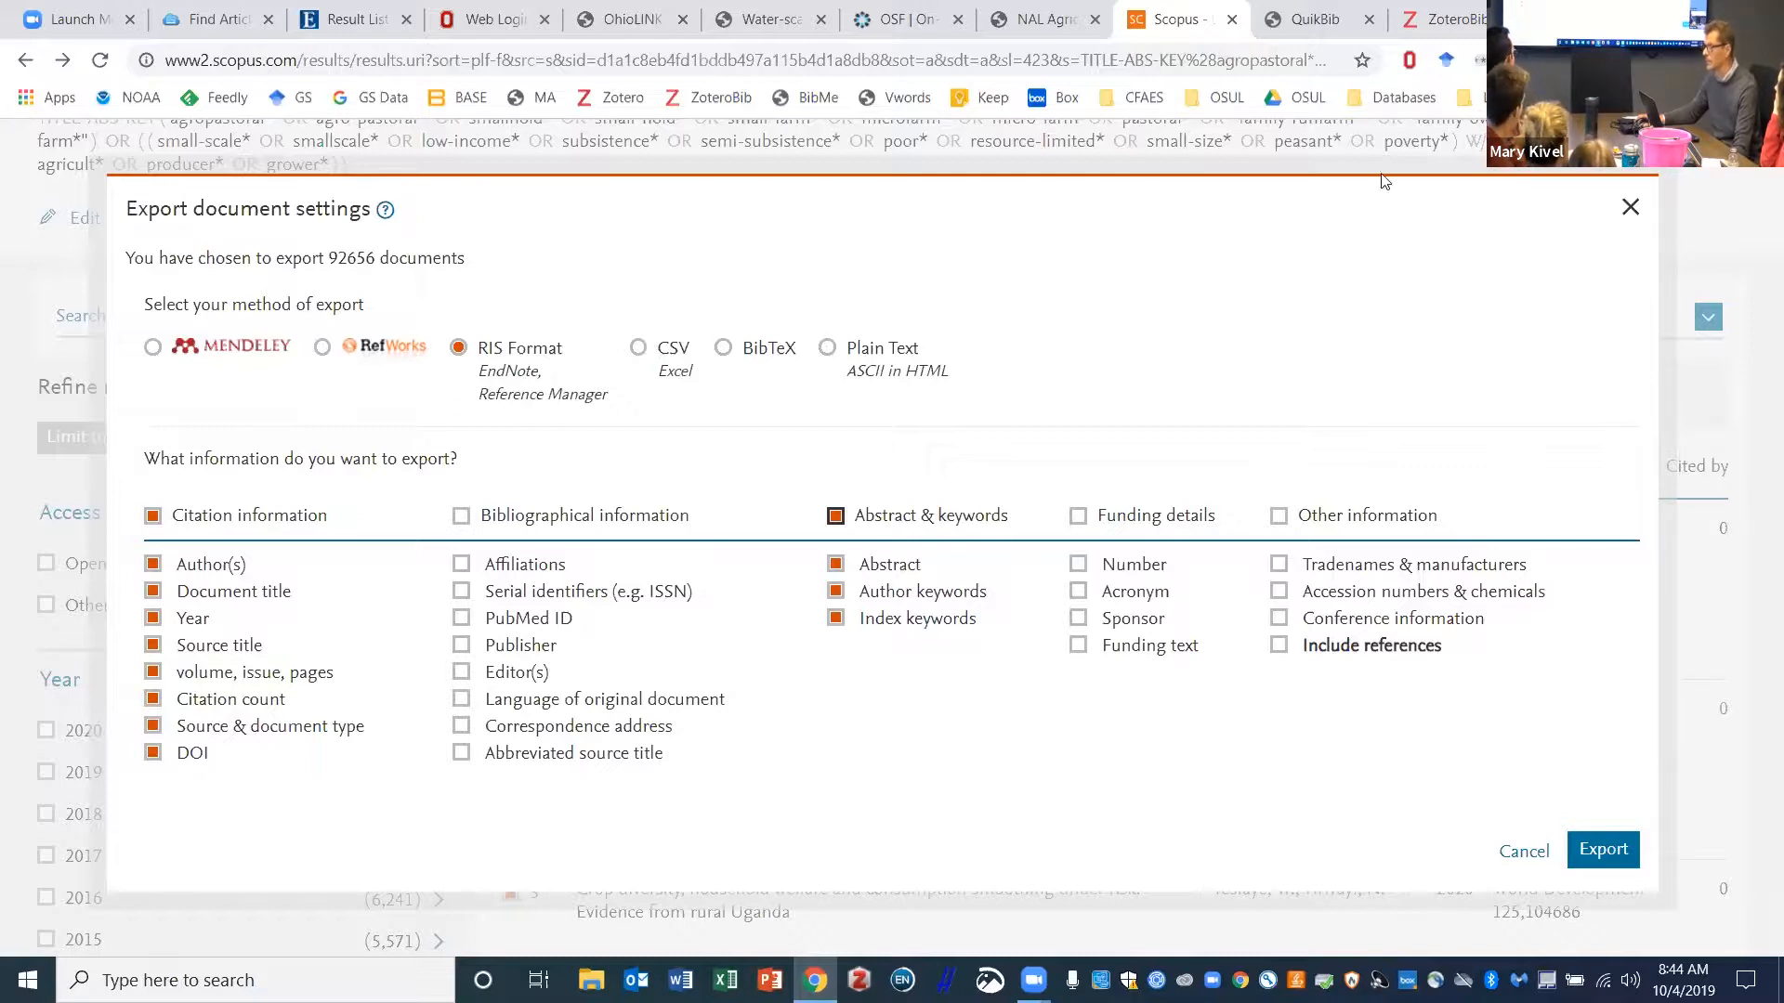
- Retry the export of all results with abstracts and keywords, then cancel the oversized export
{"action": "left_click", "coordinate": [1630, 207]}
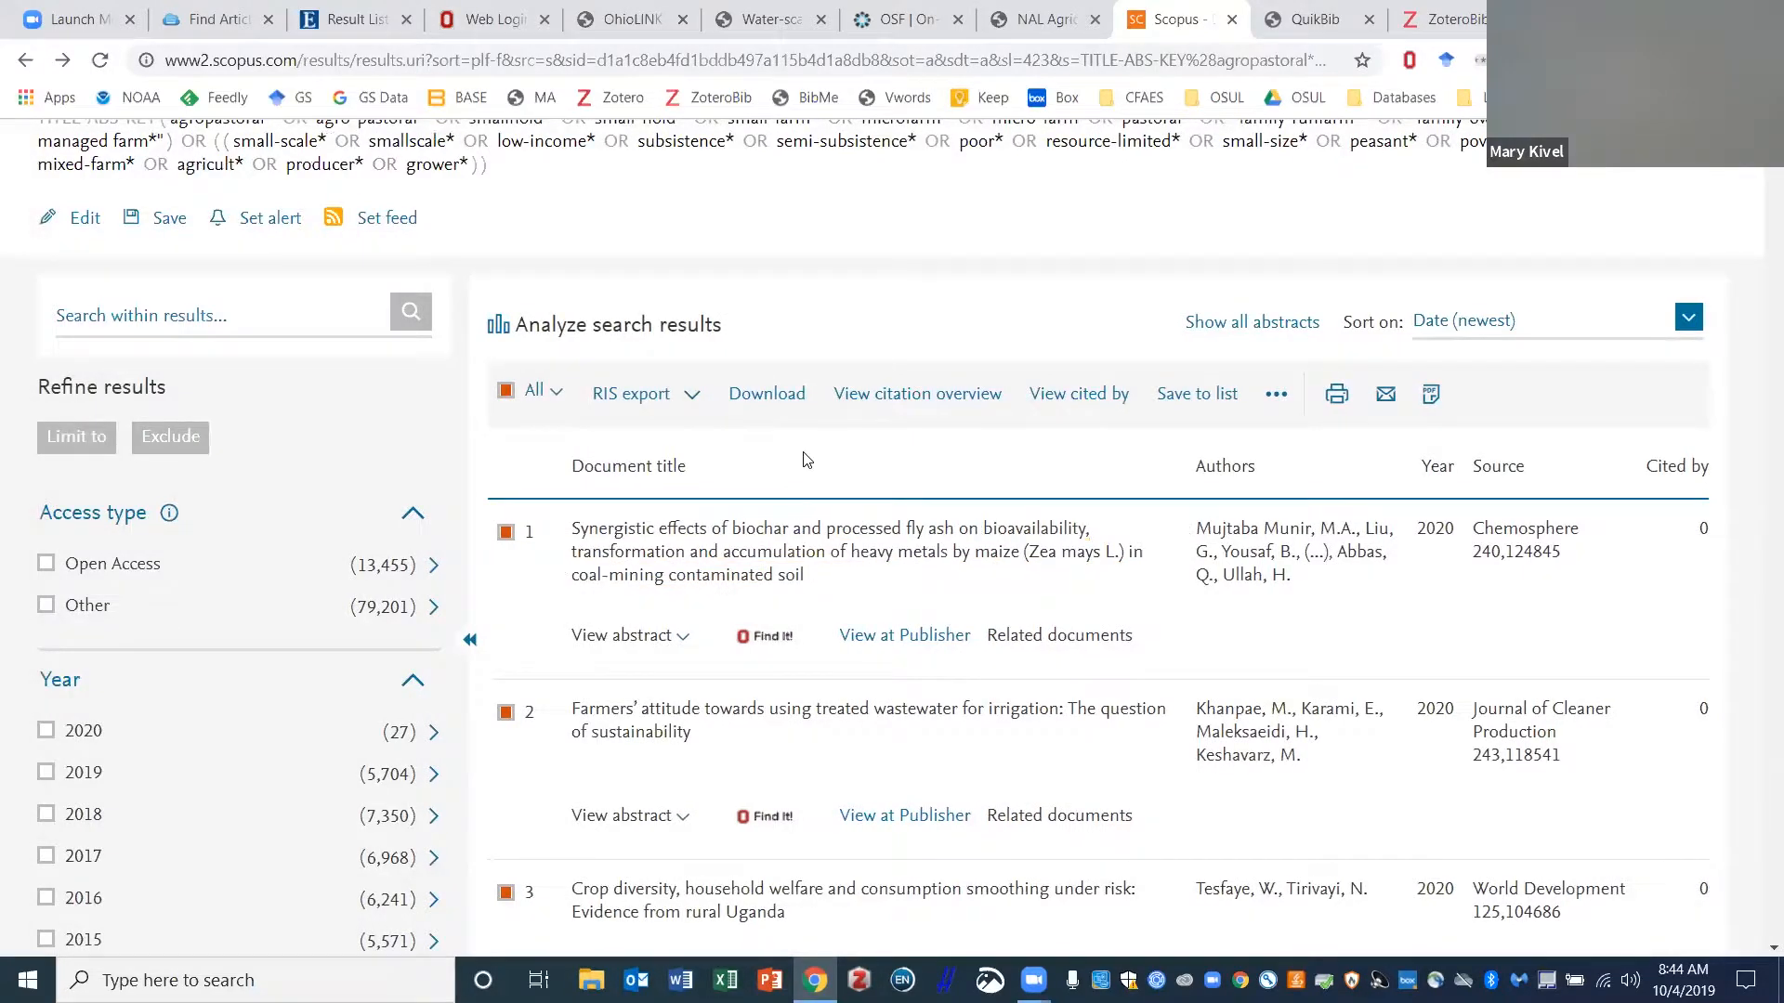
{"action": "left_click", "coordinate": [693, 396]}
{"action": "left_click", "coordinate": [835, 516]}
{"action": "left_click", "coordinate": [1602, 850]}
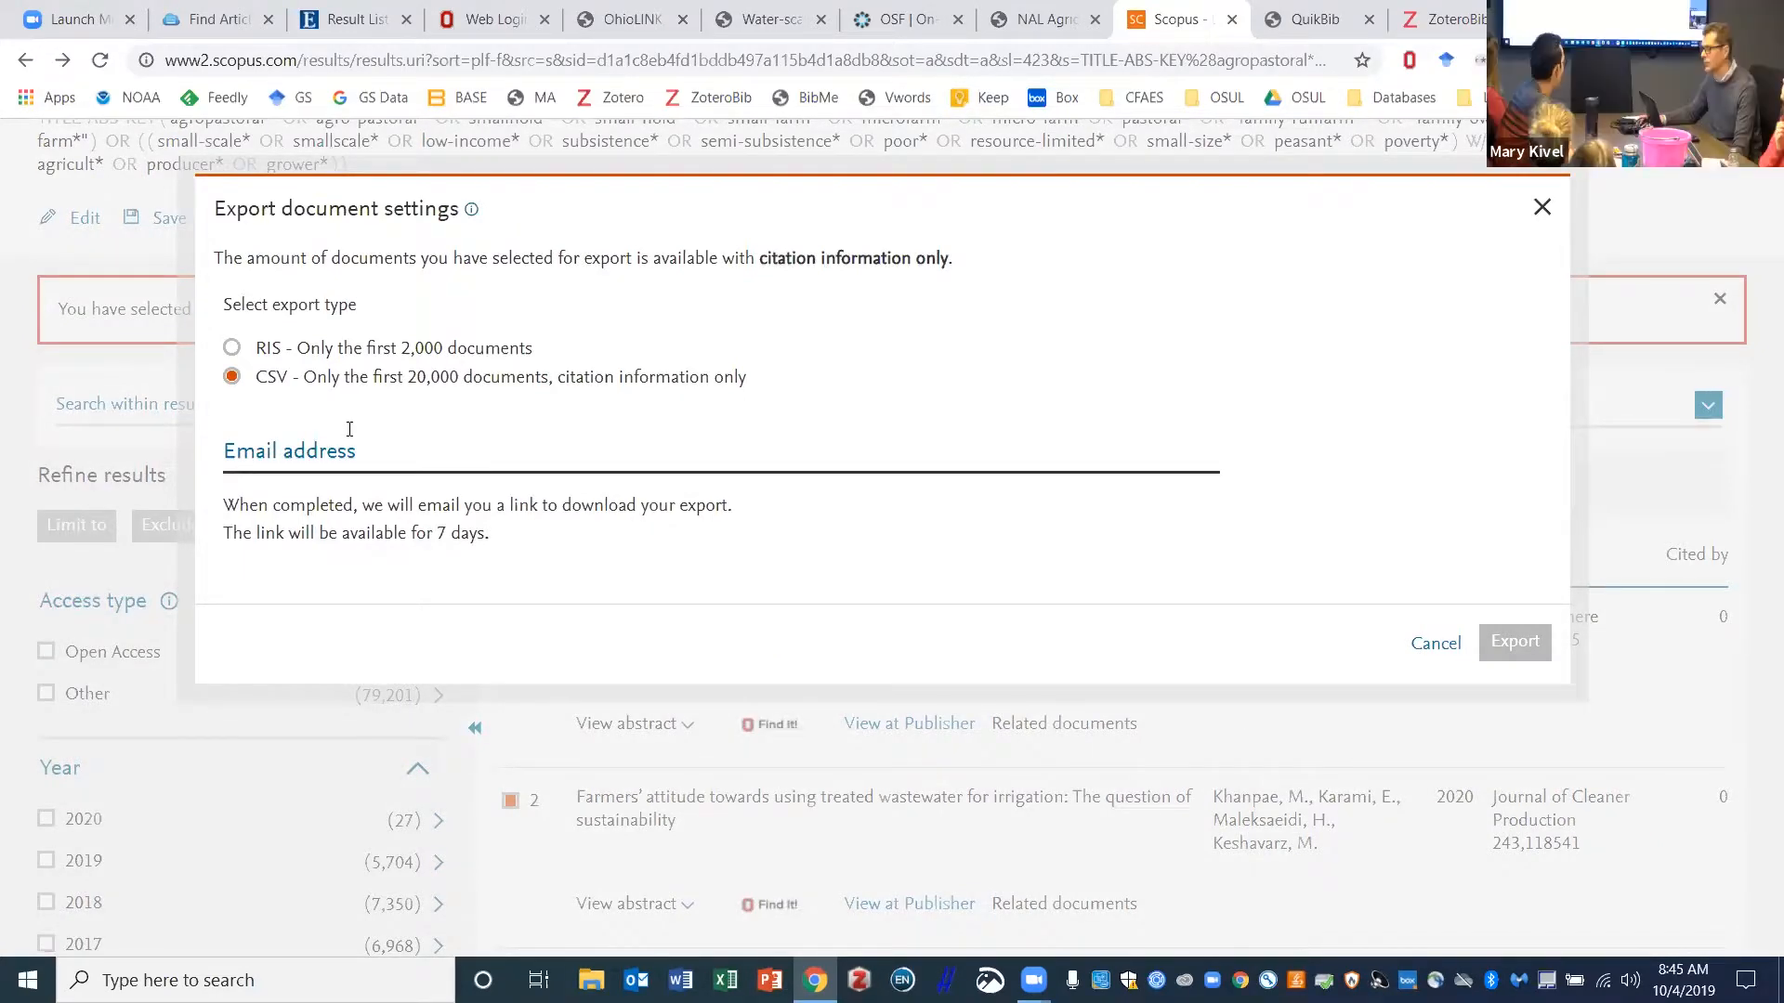
{"action": "double_click", "coordinate": [1536, 217]}
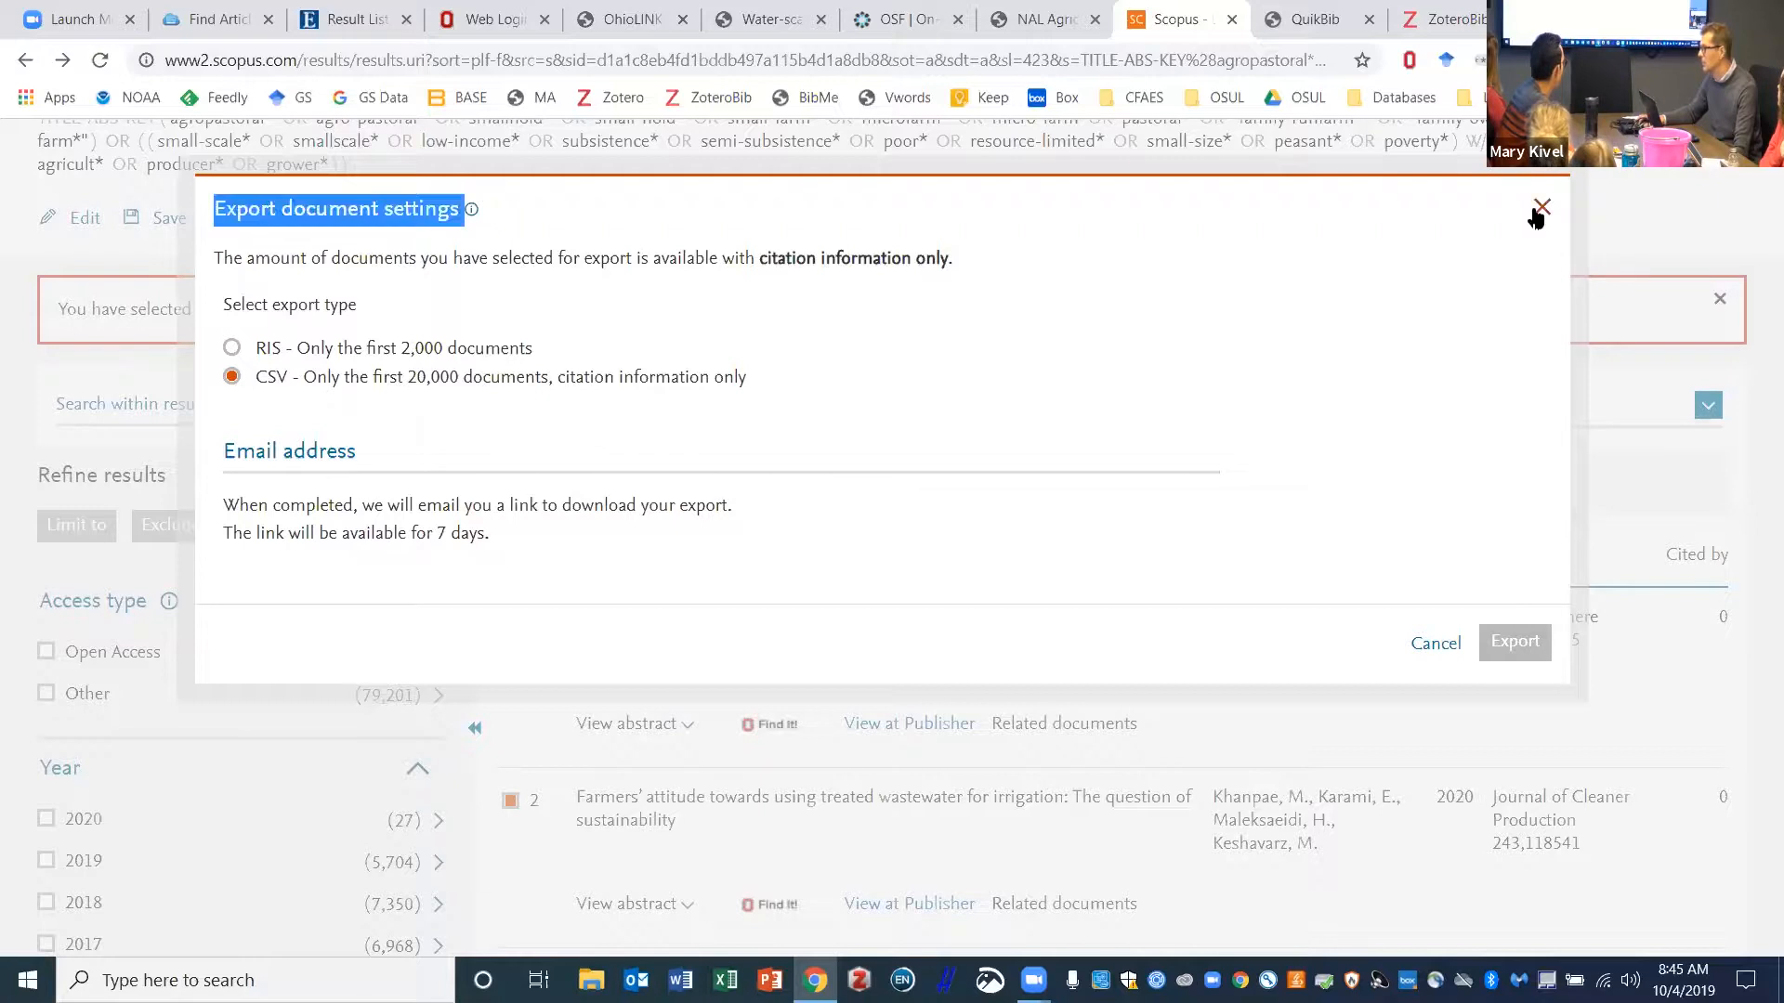
{"action": "left_click", "coordinate": [1435, 643]}
- Clear the All selection and tick the biochar, wastewater irrigation and crop diversity articles
{"action": "scroll", "coordinate": [609, 506], "scroll_direction": "up", "scroll_amount": 1}
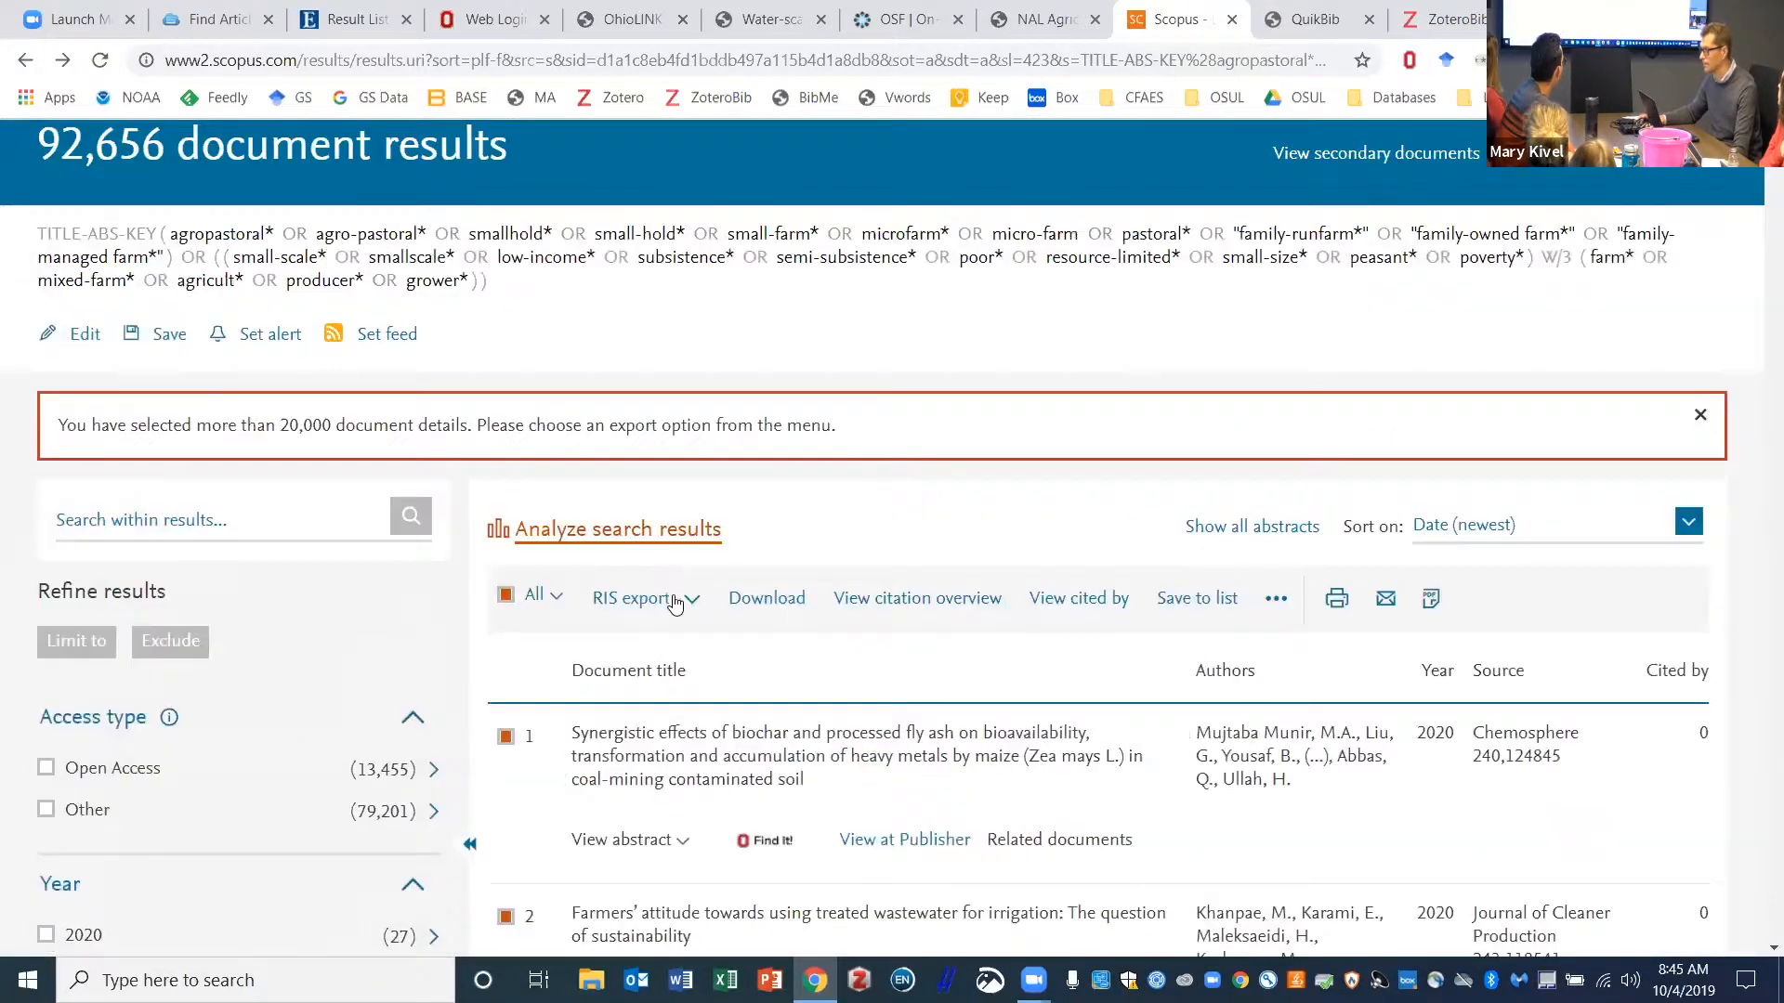
{"action": "left_click", "coordinate": [507, 595]}
{"action": "scroll", "coordinate": [557, 599], "scroll_direction": "down", "scroll_amount": 2}
{"action": "left_click", "coordinate": [506, 507]}
{"action": "left_click", "coordinate": [506, 688]}
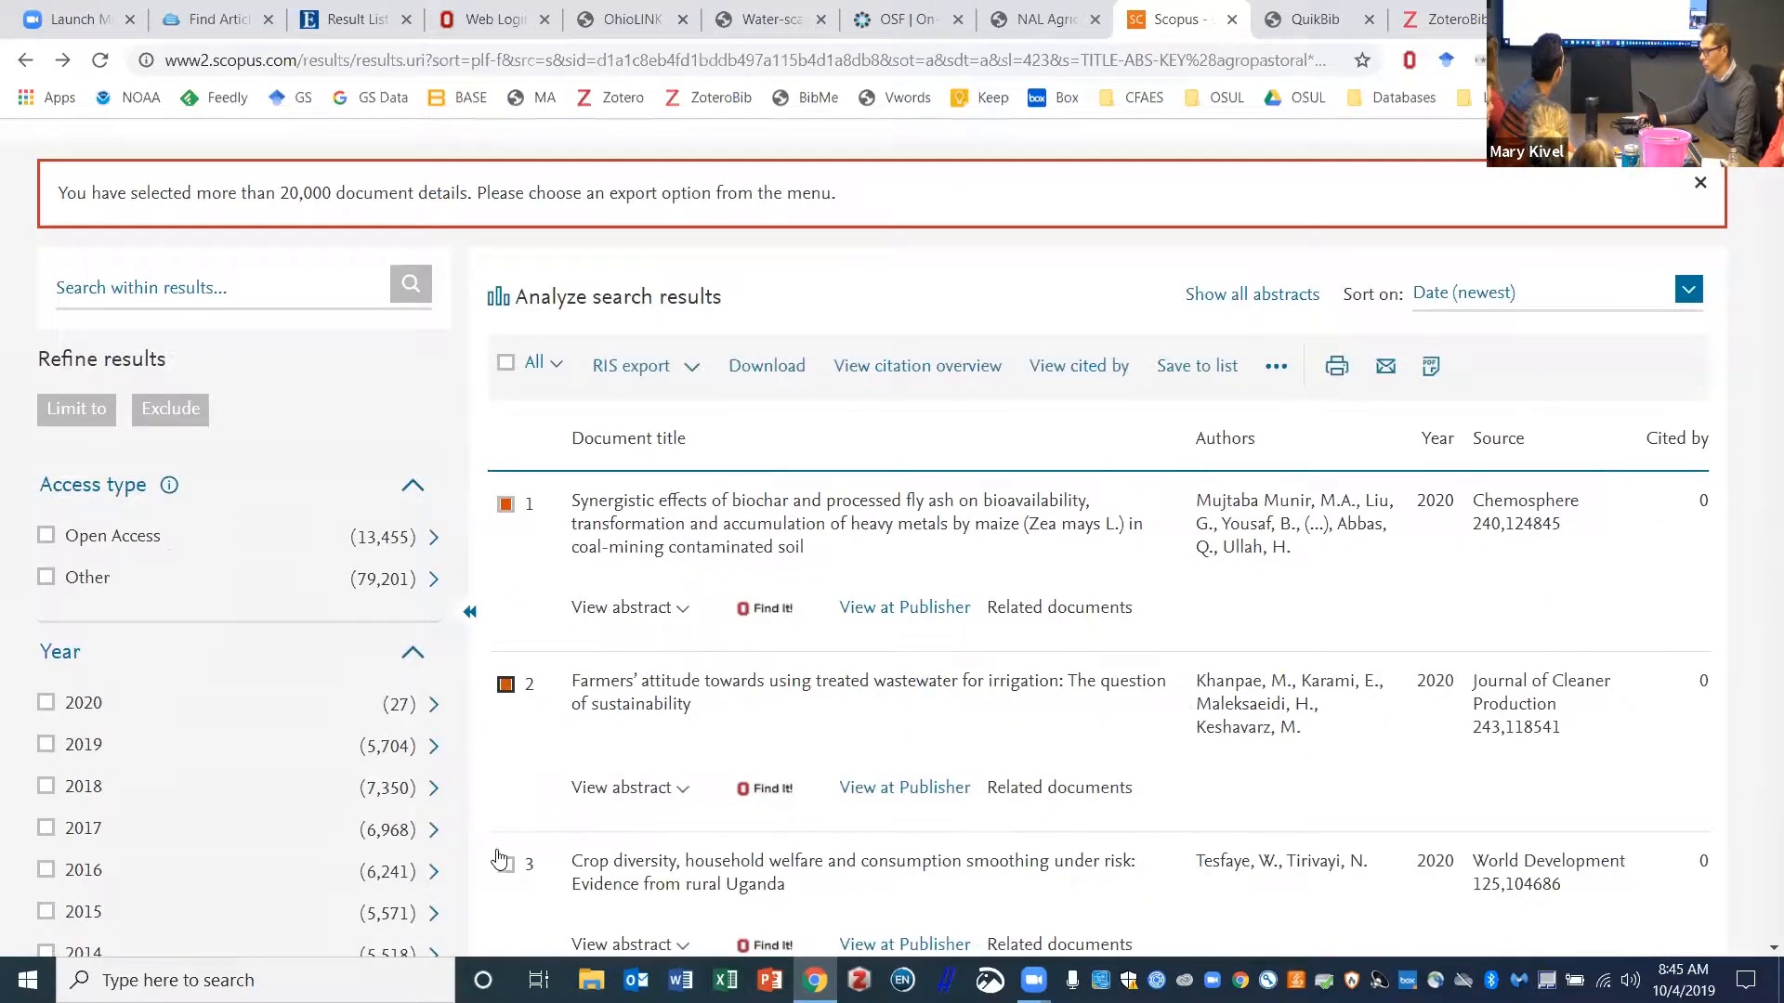
{"action": "left_click", "coordinate": [505, 865]}
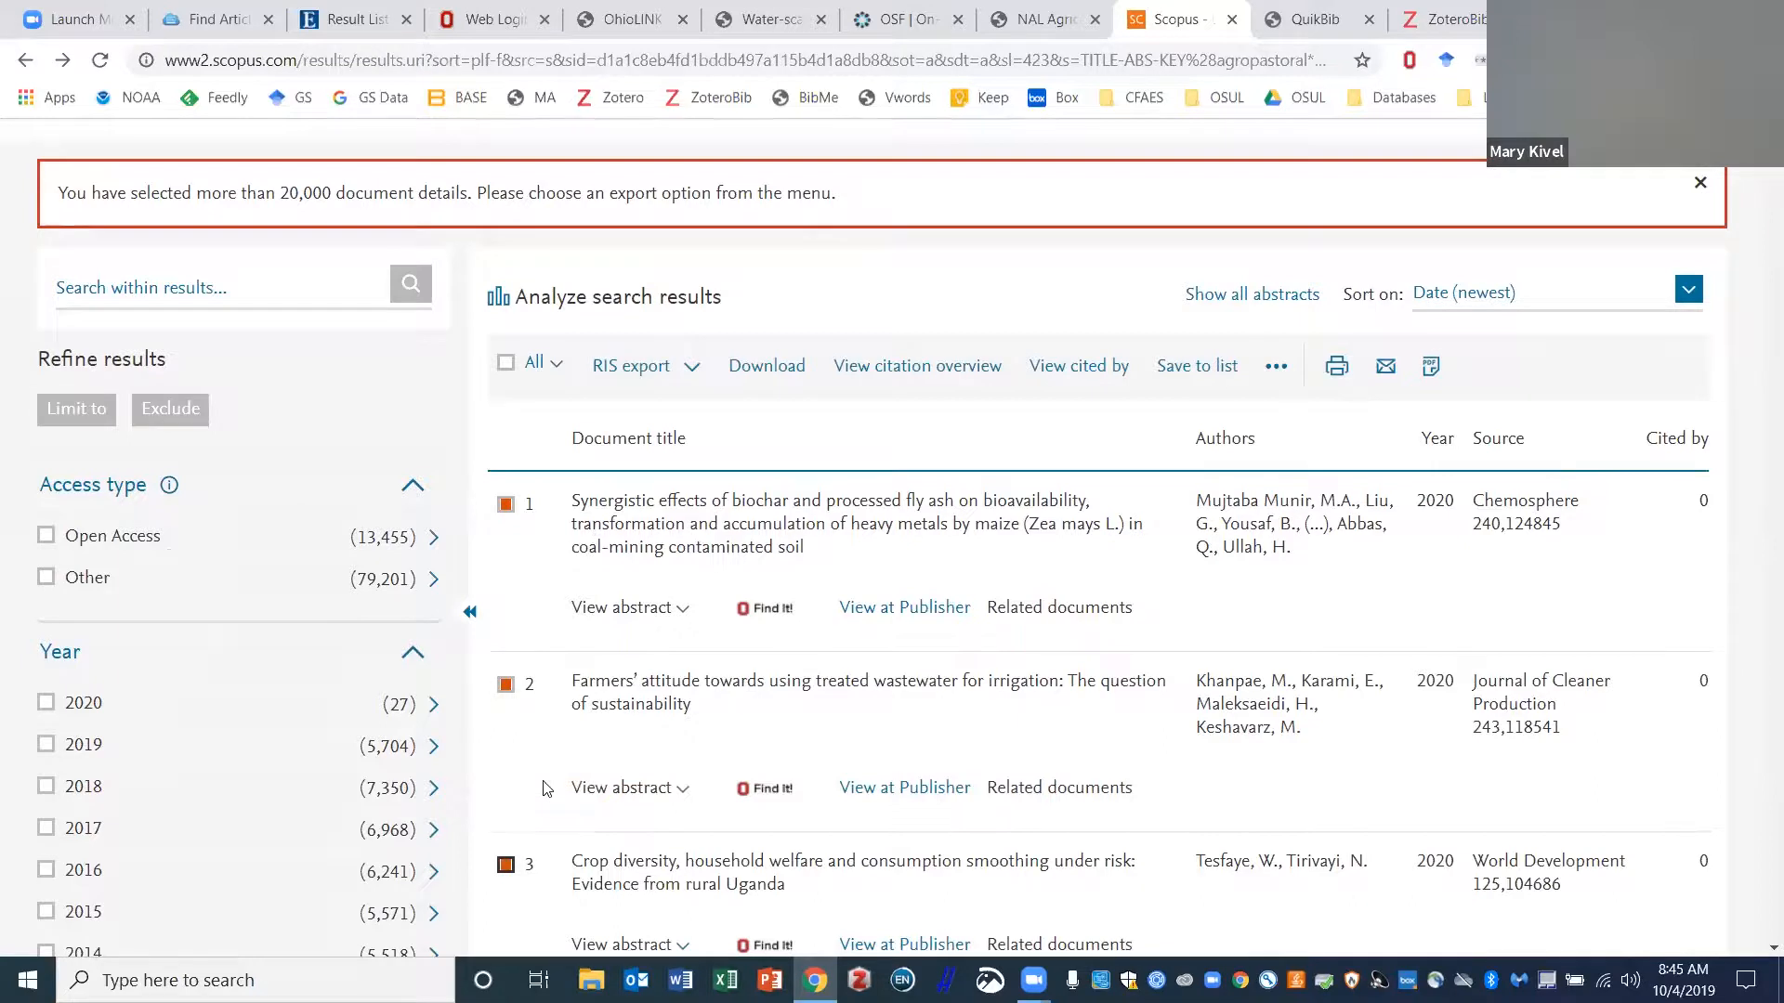
- Export the three articles as RIS with abstracts and keywords, saving scopus to the Desktop
{"action": "scroll", "coordinate": [796, 339], "scroll_direction": "down", "scroll_amount": 1}
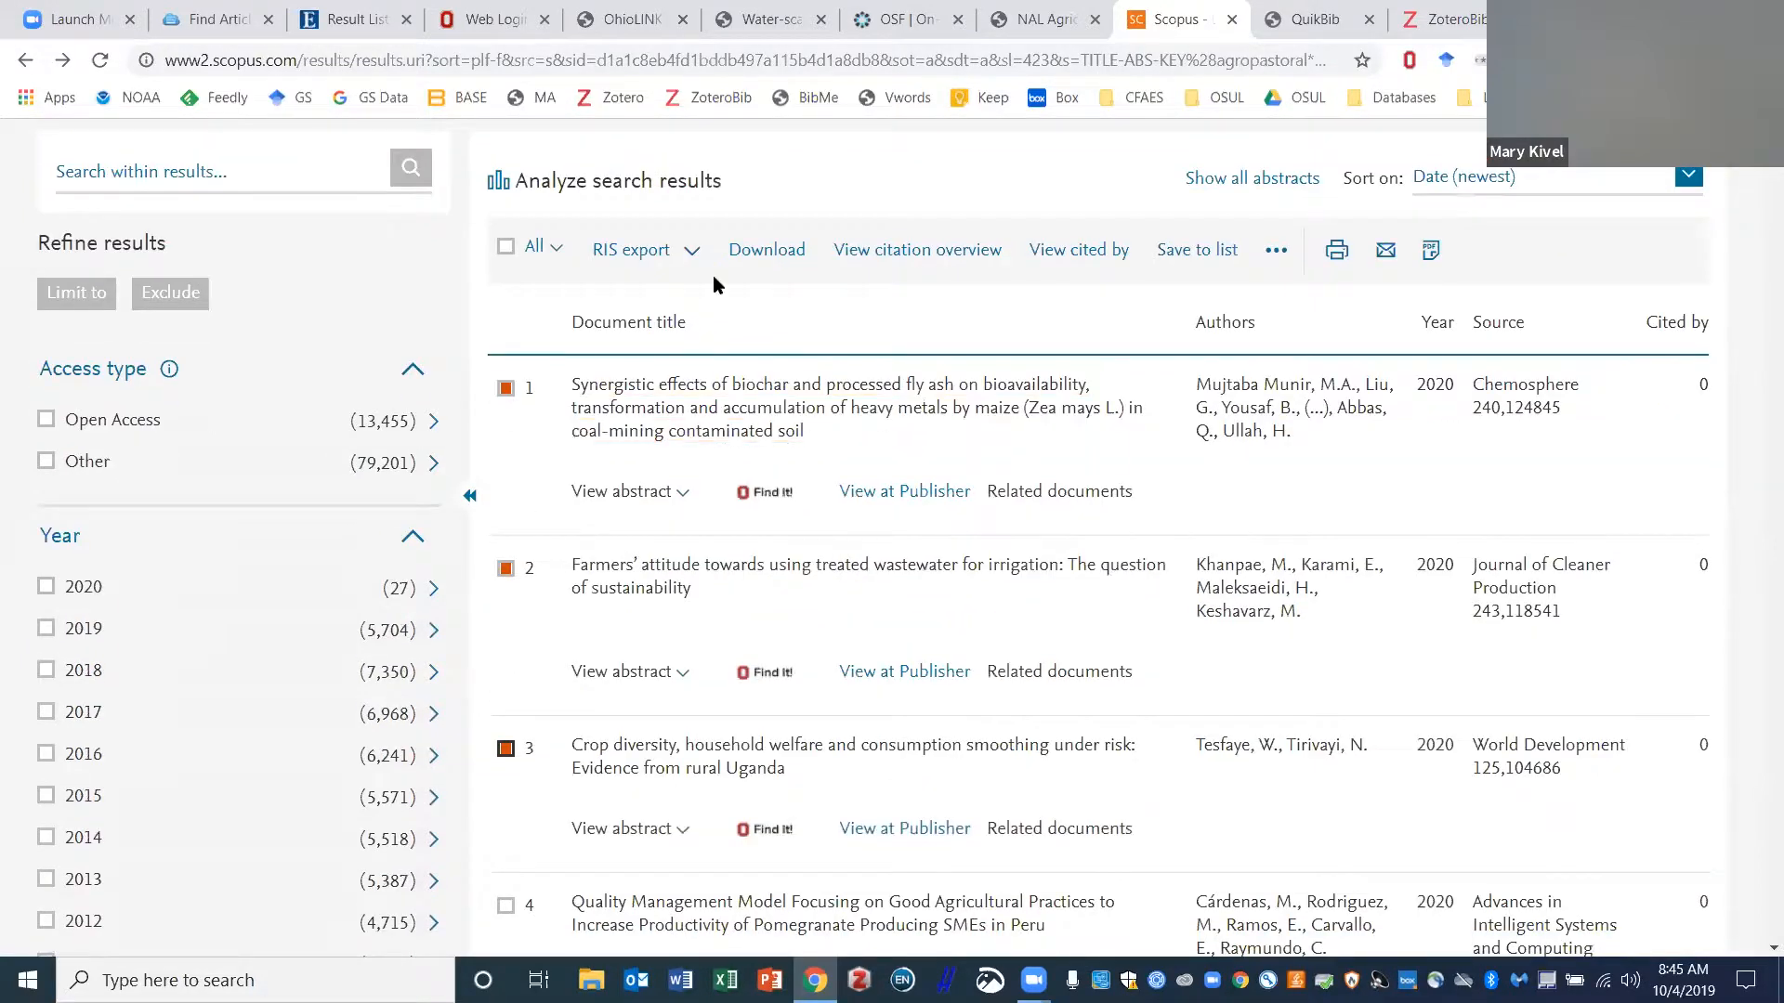
{"action": "left_click", "coordinate": [692, 258]}
{"action": "left_click", "coordinate": [836, 516]}
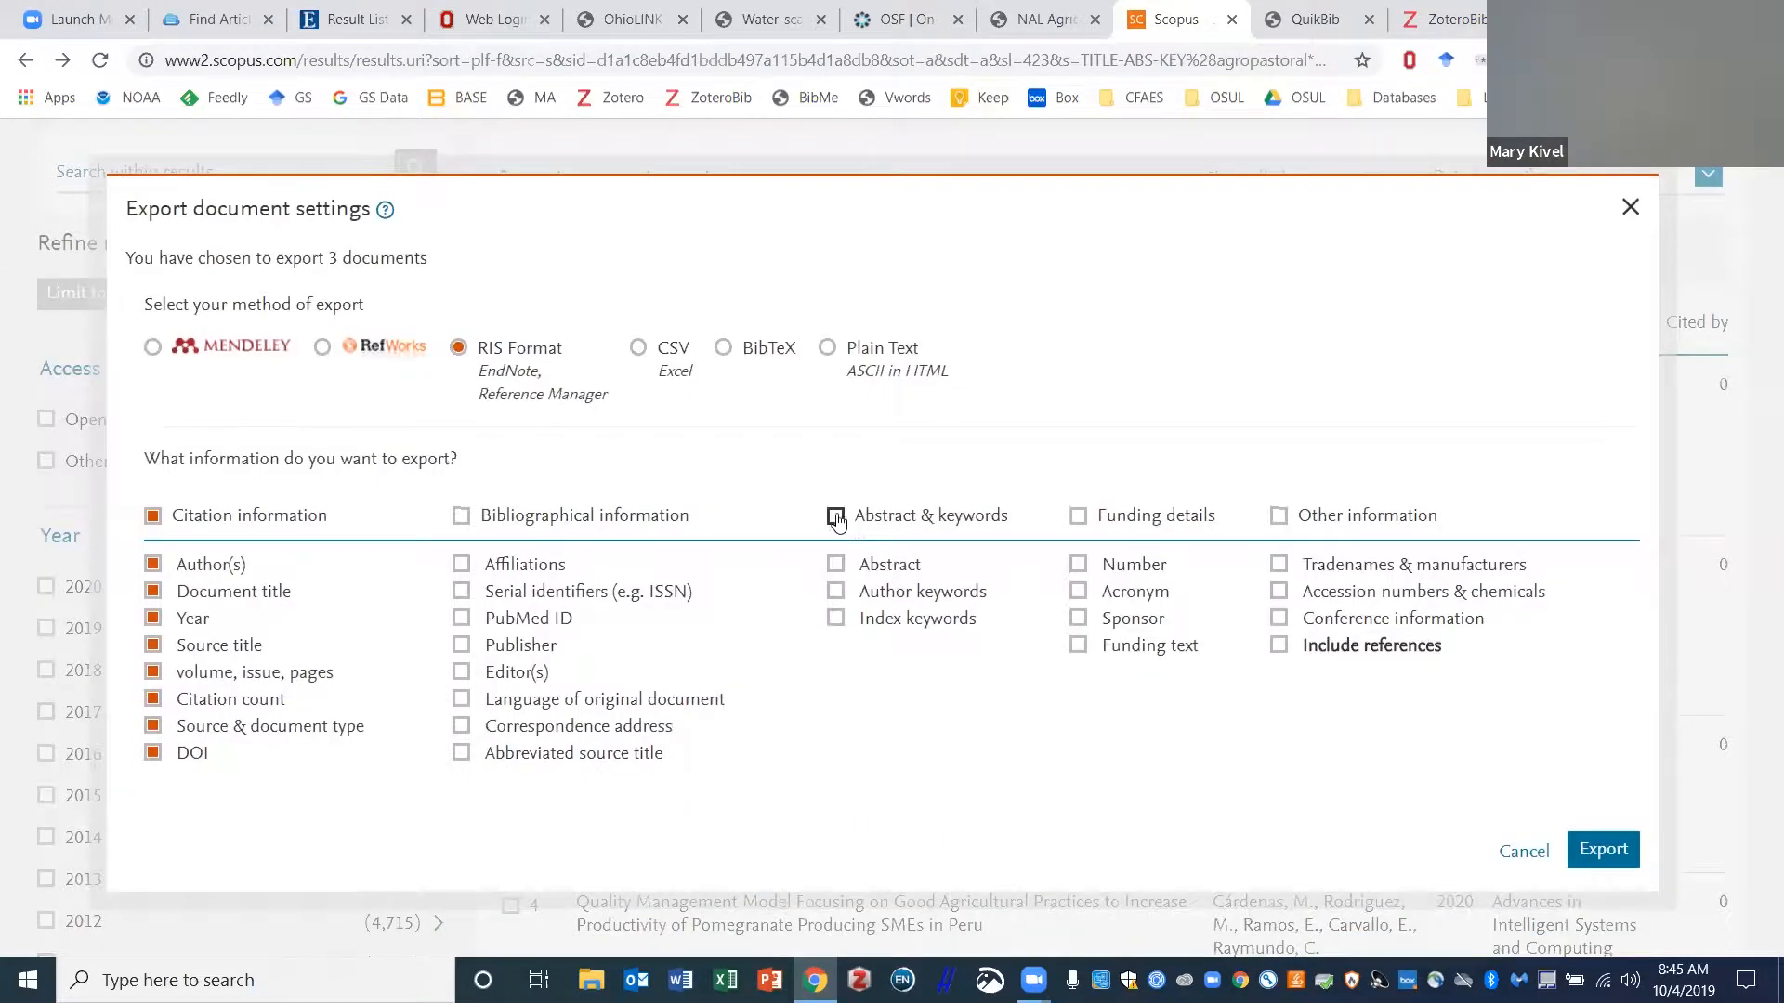
{"action": "left_click", "coordinate": [1594, 847]}
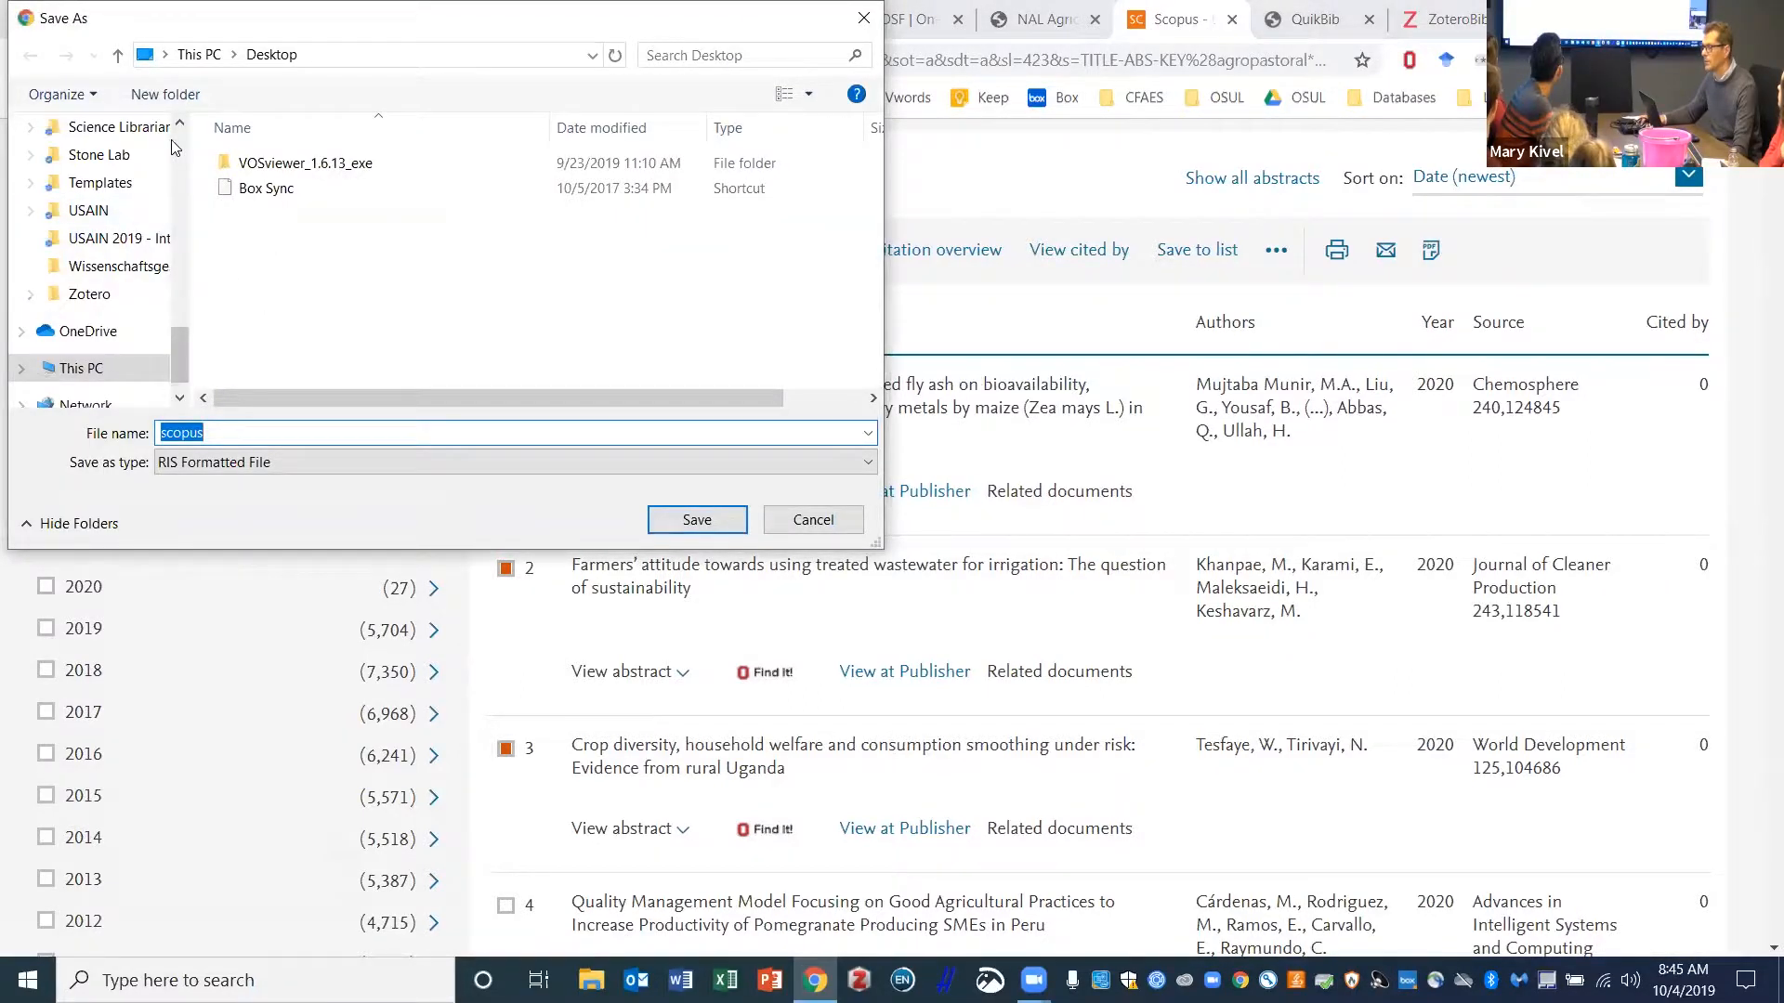
{"action": "scroll", "coordinate": [181, 149], "scroll_direction": "up", "scroll_amount": 10}
{"action": "scroll", "coordinate": [180, 132], "scroll_direction": "up", "scroll_amount": 5}
{"action": "left_click", "coordinate": [116, 175]}
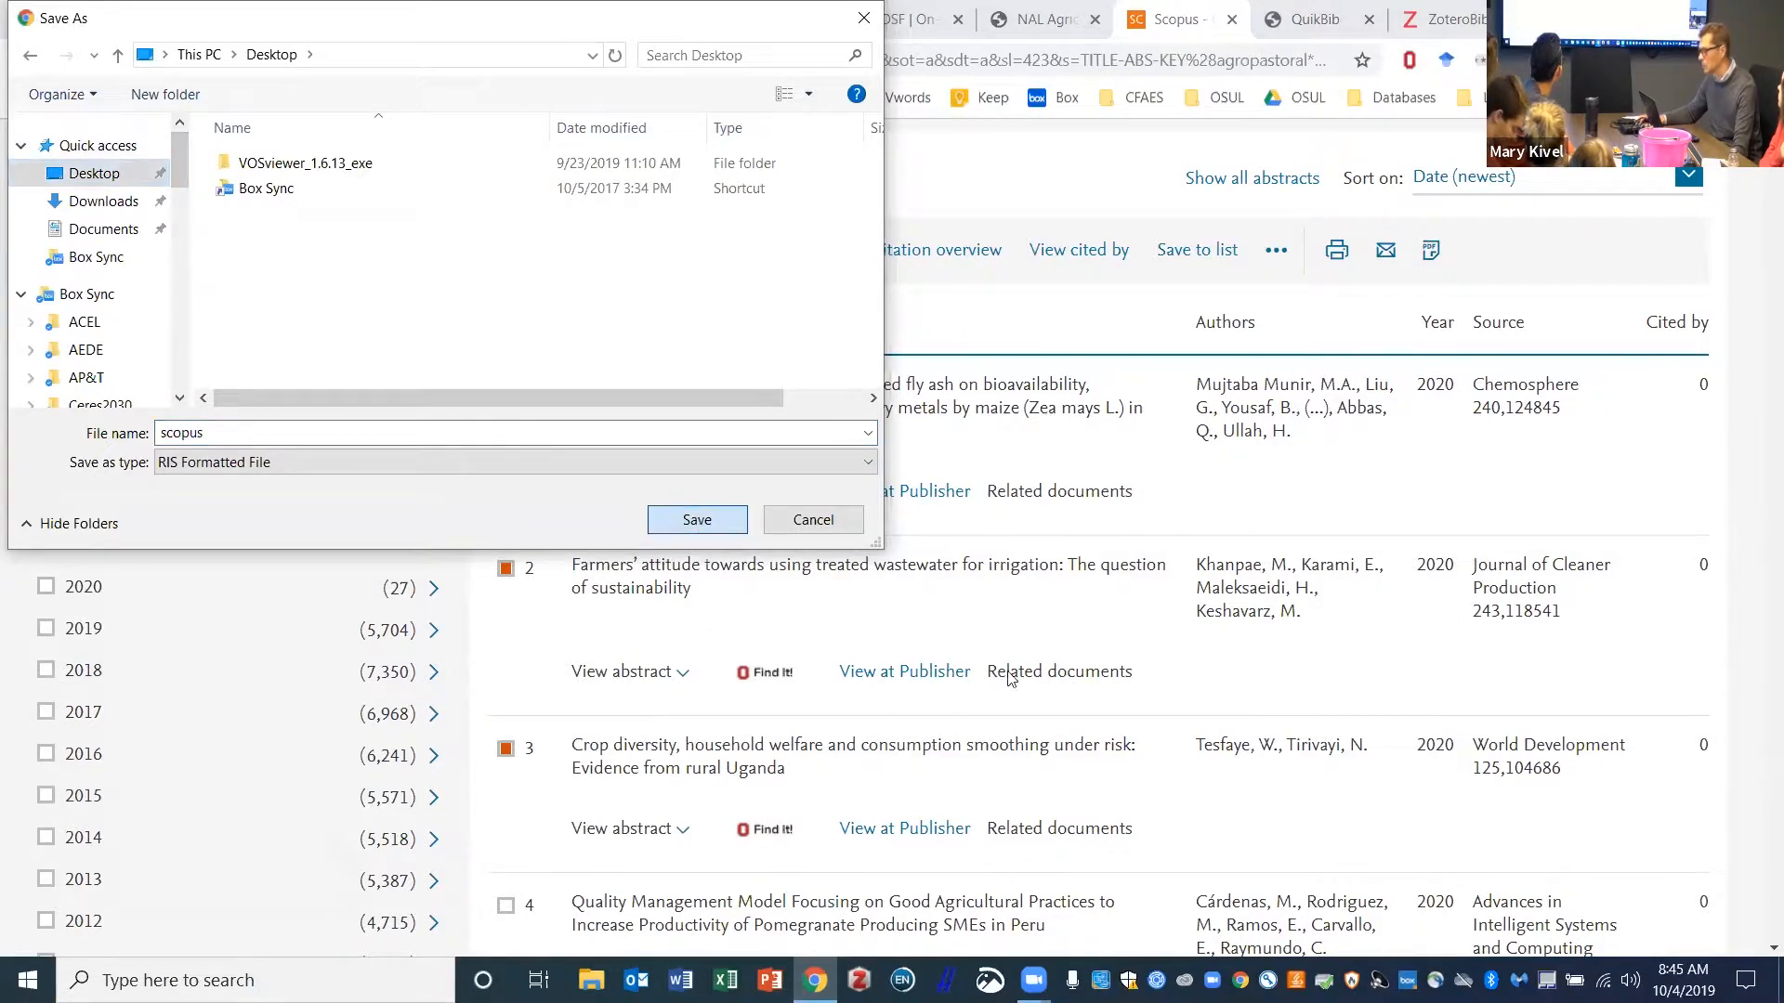
{"action": "left_click", "coordinate": [697, 521]}
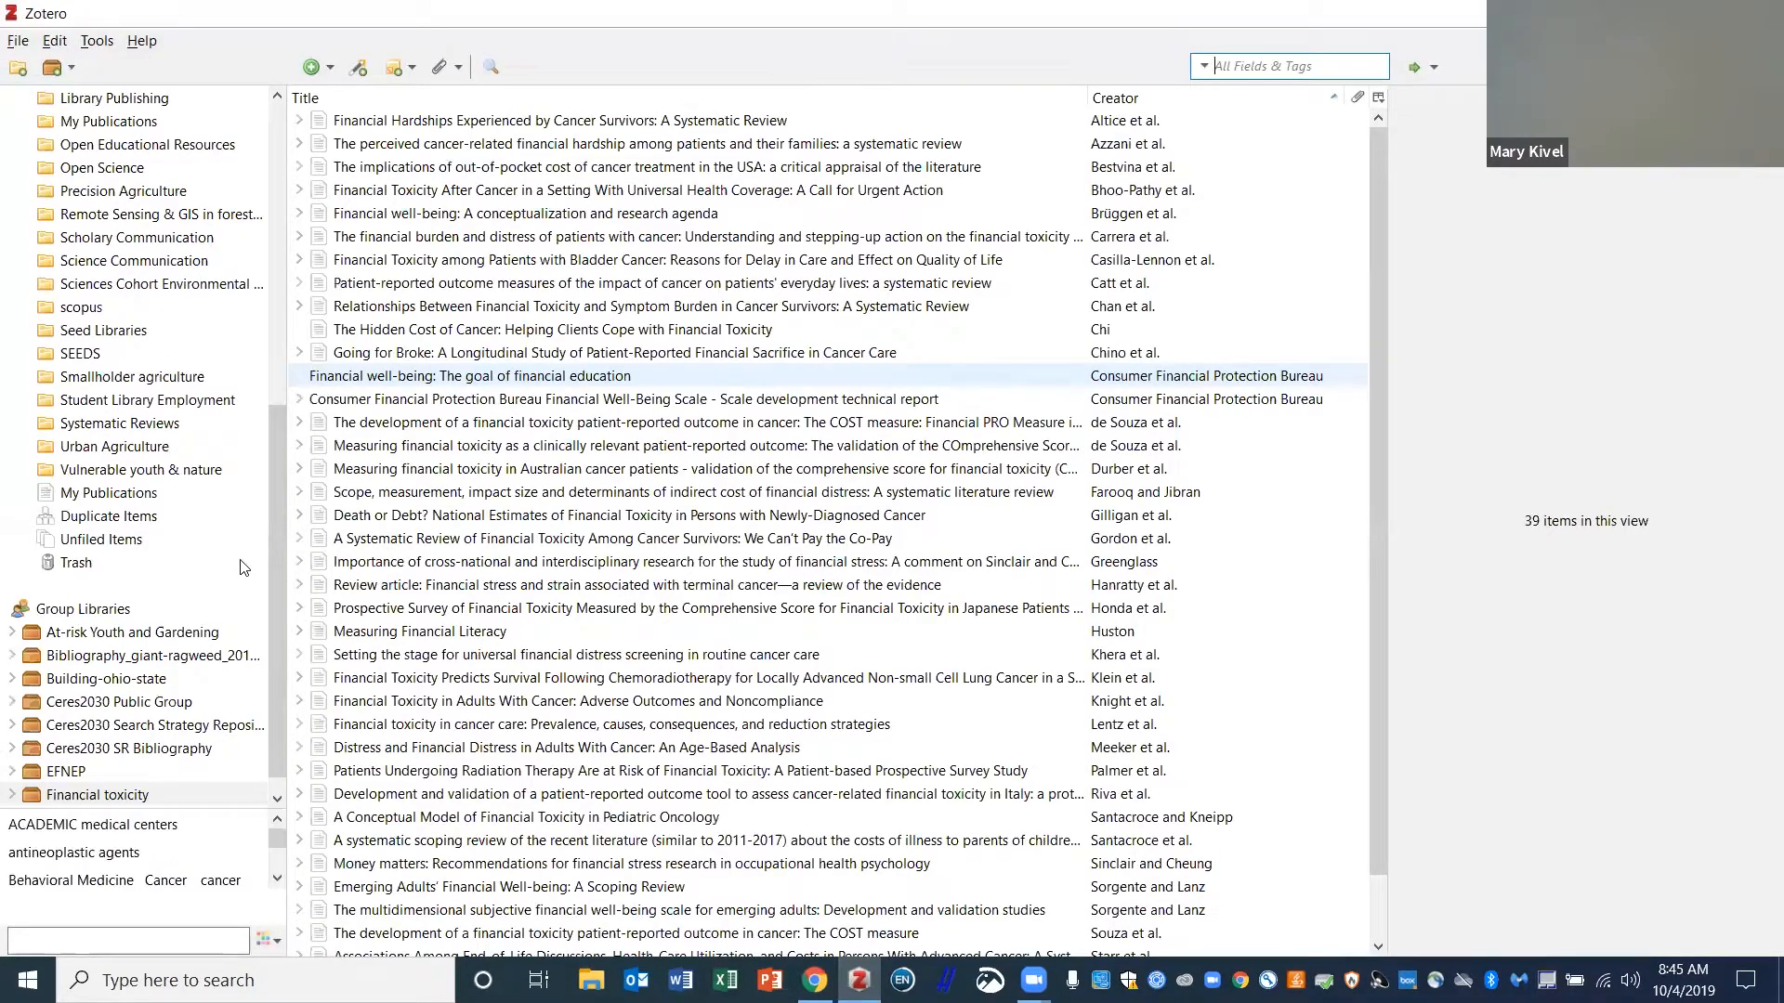
{"action": "left_click_drag", "start_coordinate": [279, 598], "coordinate": [278, 175]}
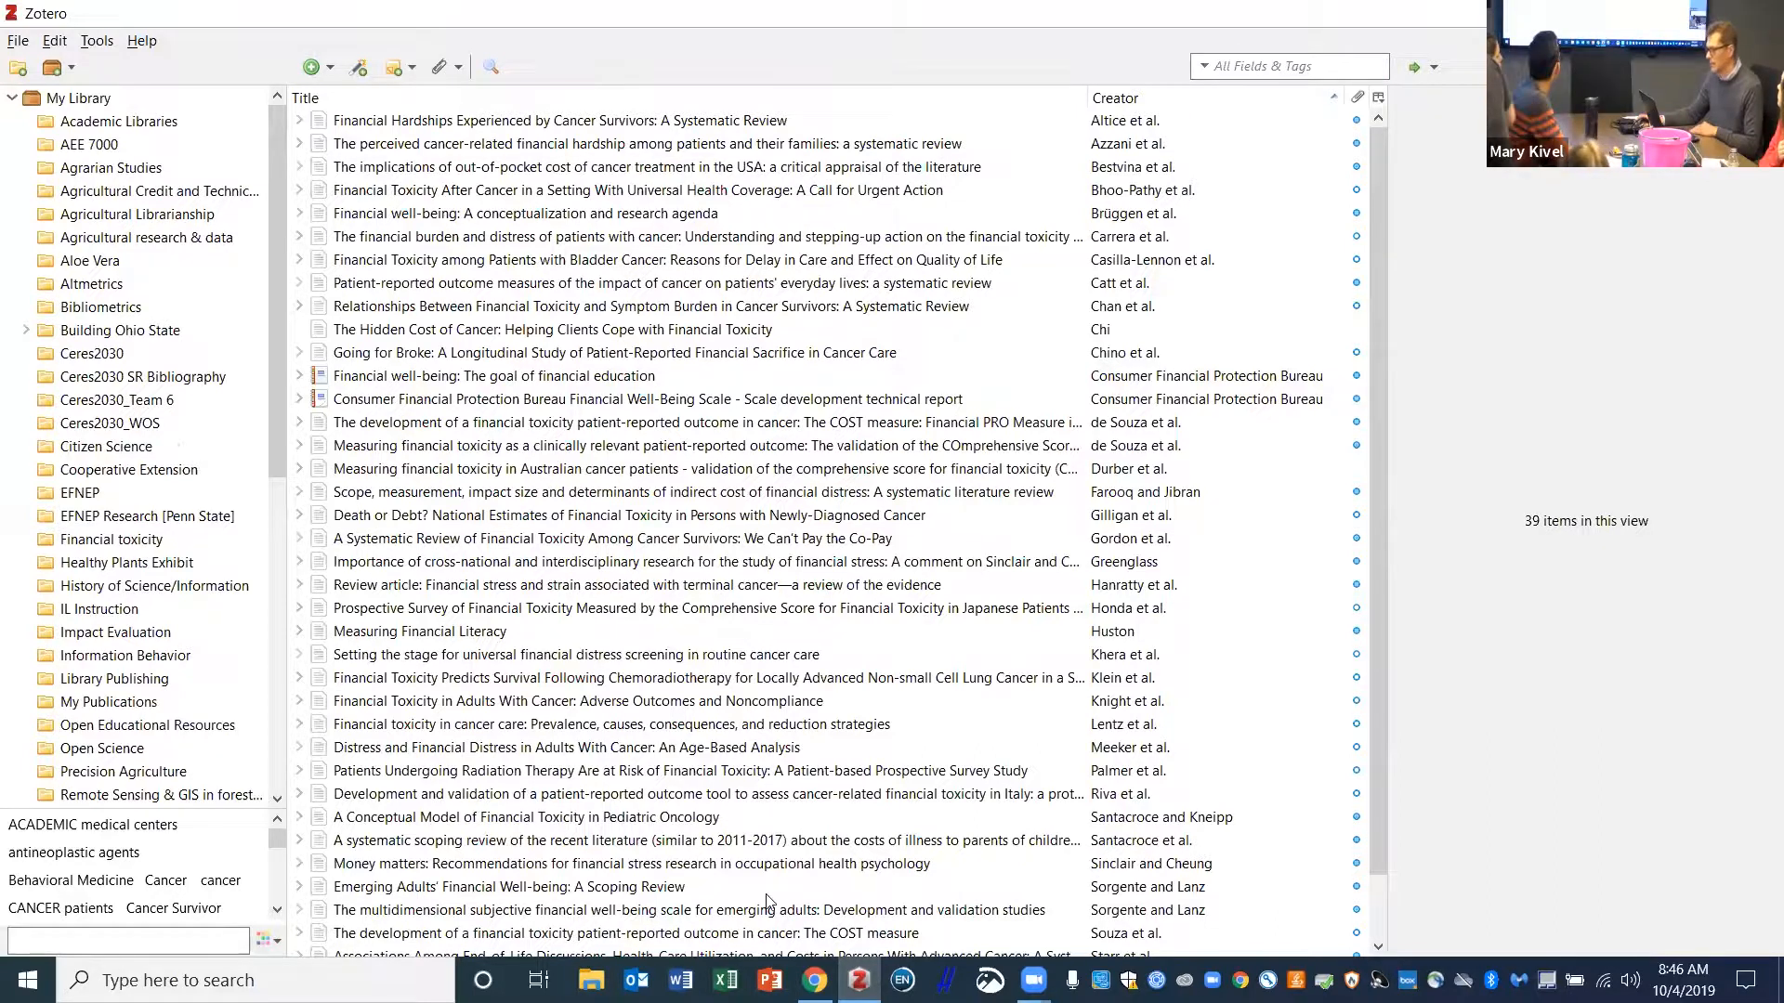
{"action": "key", "text": "alt+Tab"}
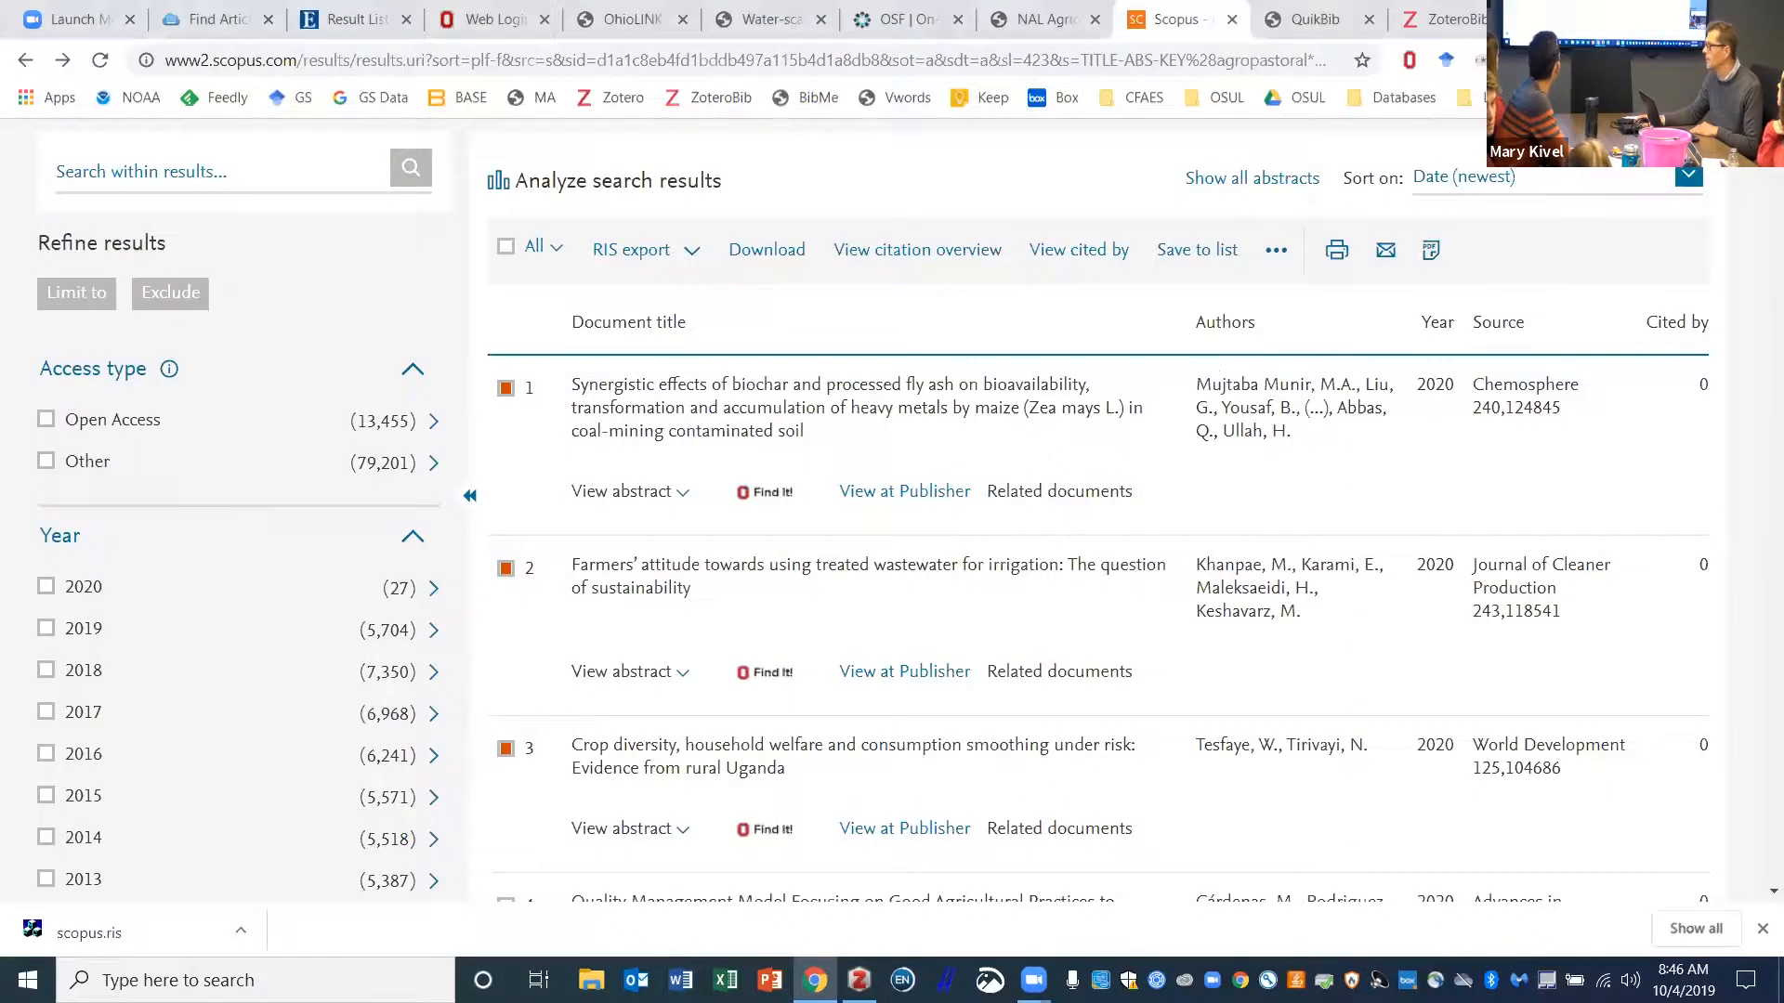
- Search Google for 'zotero' in a new browser tab
{"action": "key", "text": "ctrl+t"}
{"action": "type", "text": "zot"}
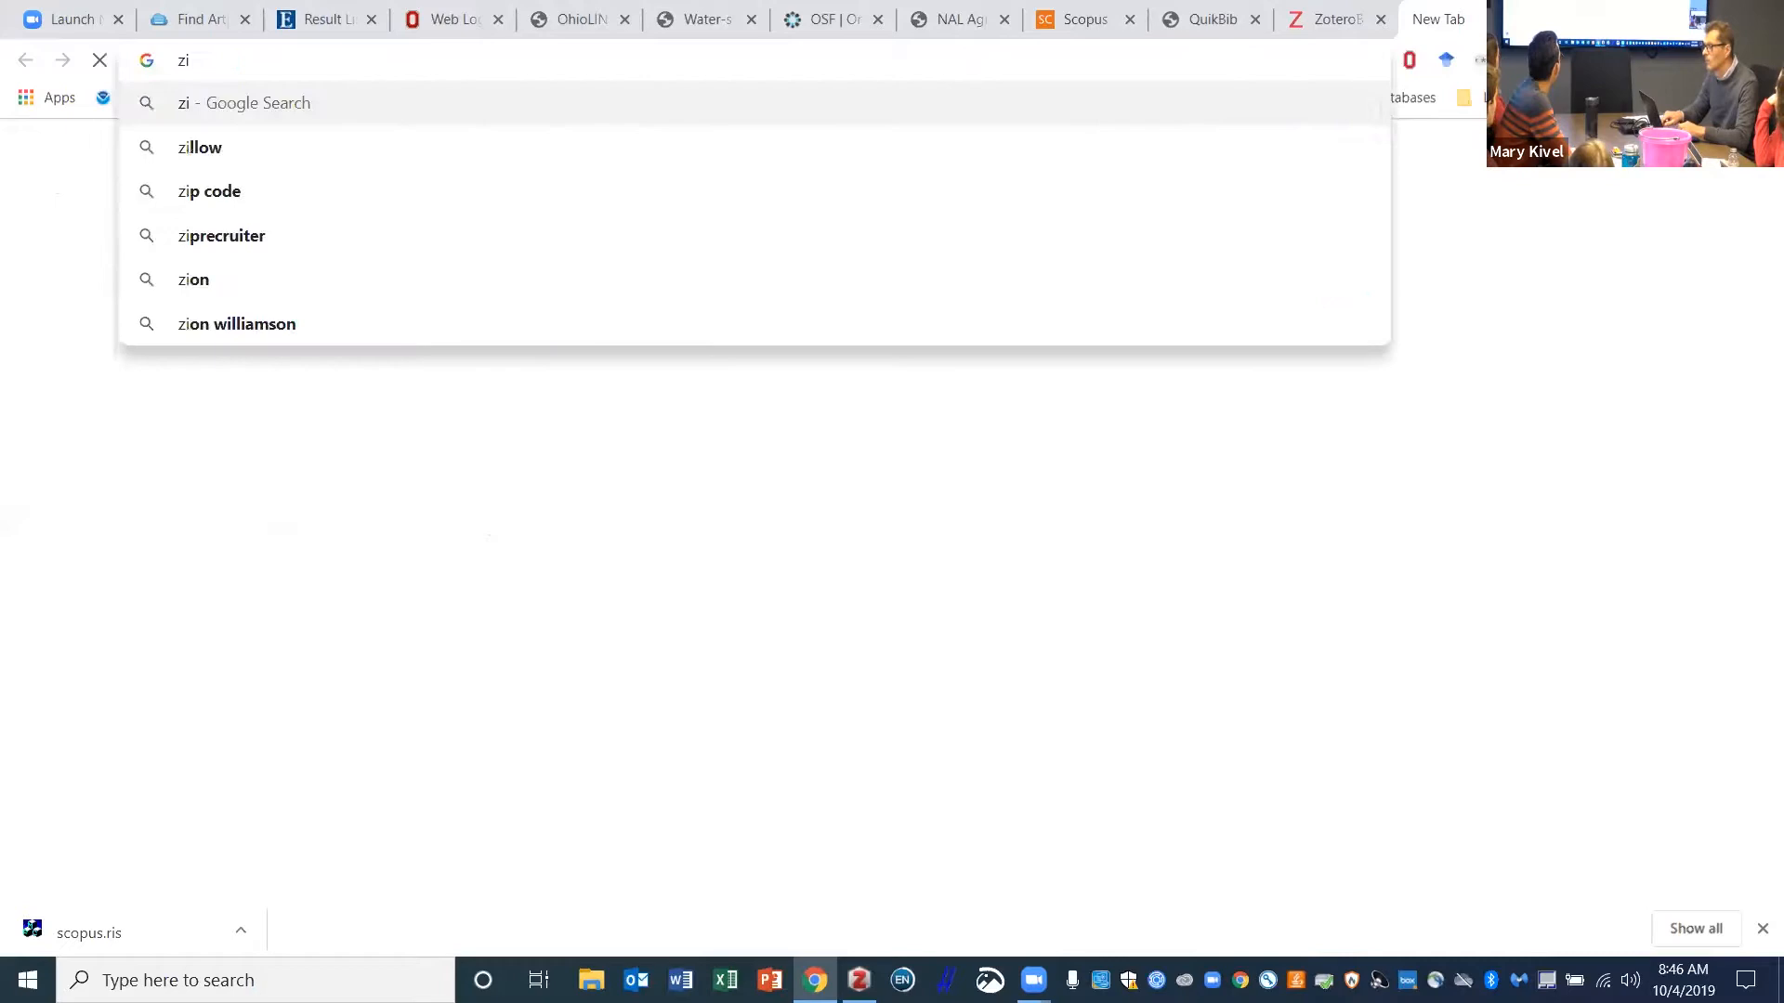
{"action": "type", "text": "ero"}
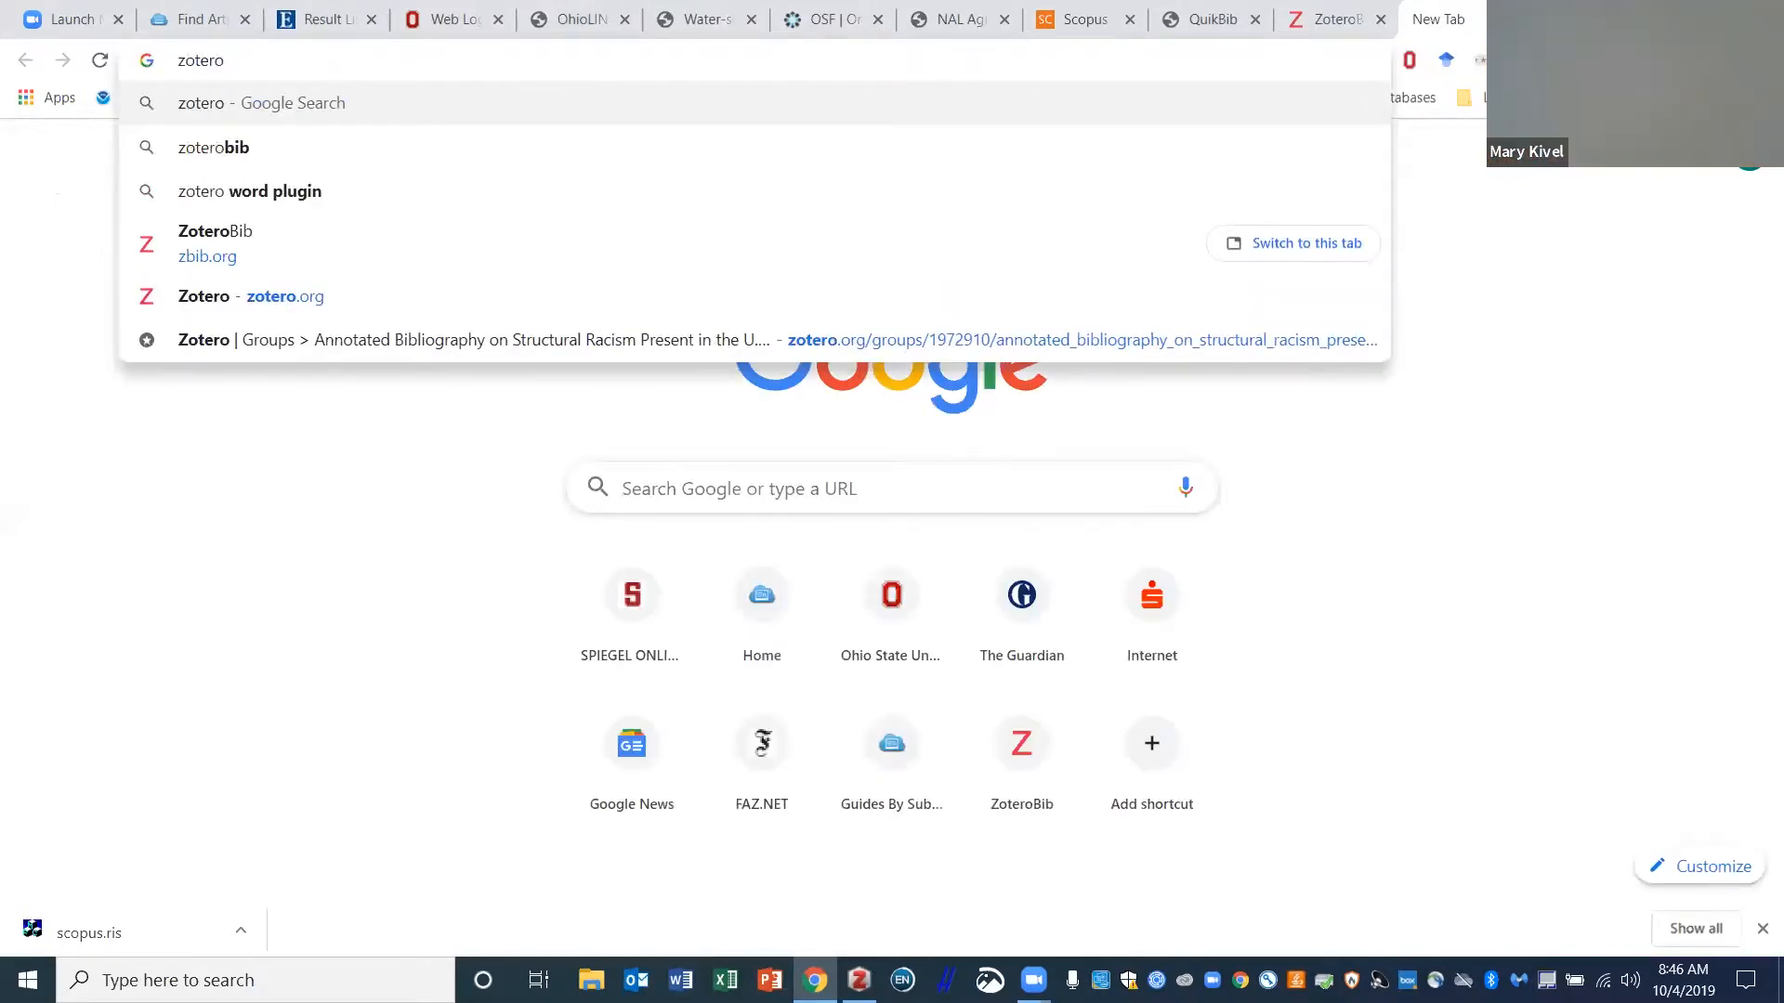
{"action": "key", "text": "Return"}
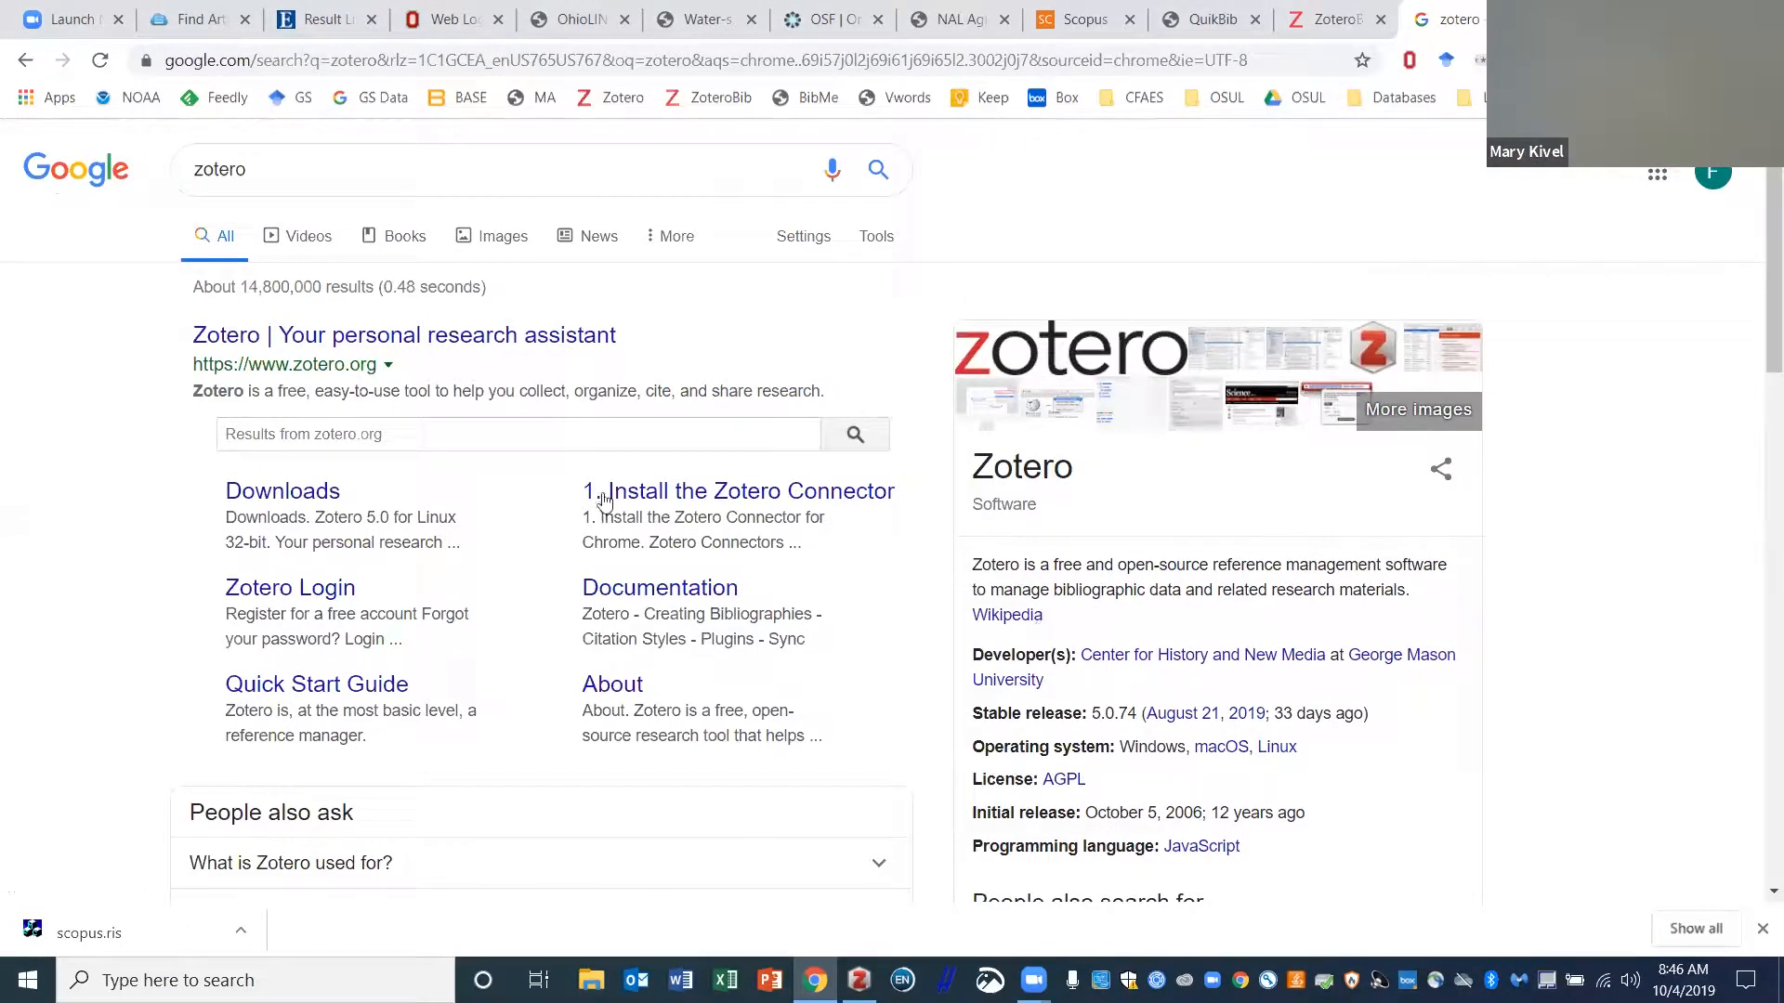
- Go to zotero.org and sign in to the Zotero account
{"action": "left_click", "coordinate": [371, 340]}
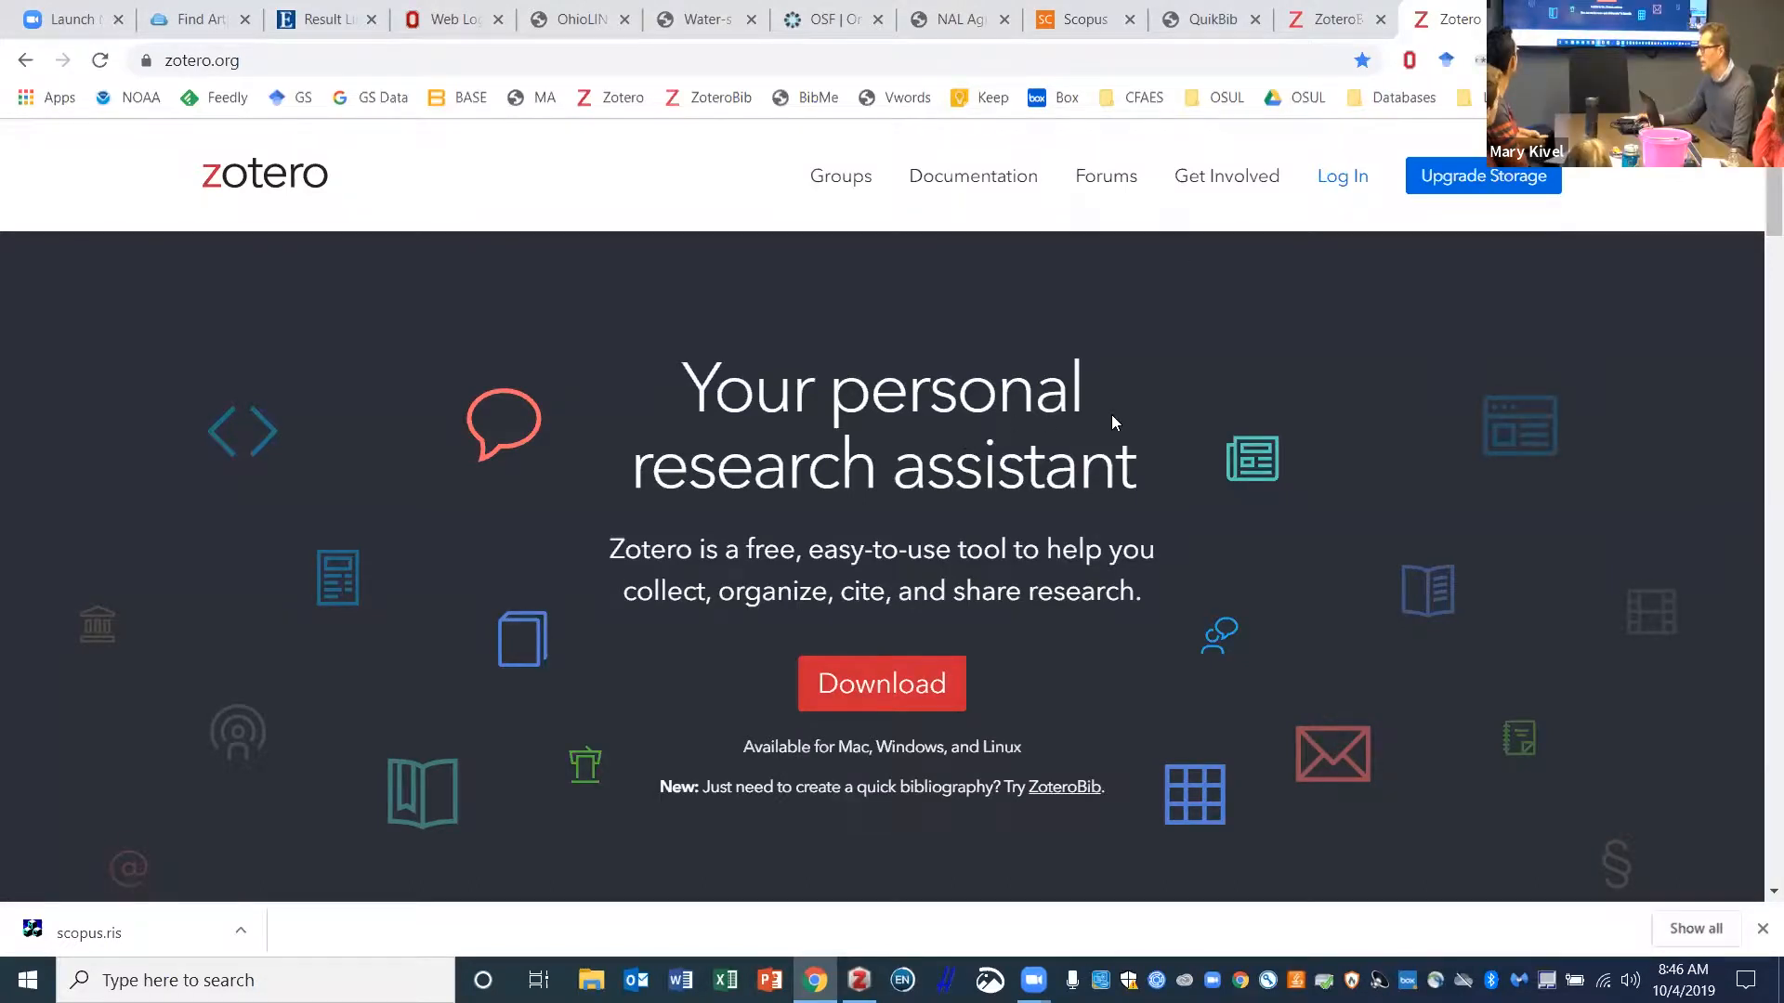
{"action": "scroll", "coordinate": [1111, 409], "scroll_direction": "down", "scroll_amount": 1}
{"action": "scroll", "coordinate": [1111, 414], "scroll_direction": "down", "scroll_amount": 6}
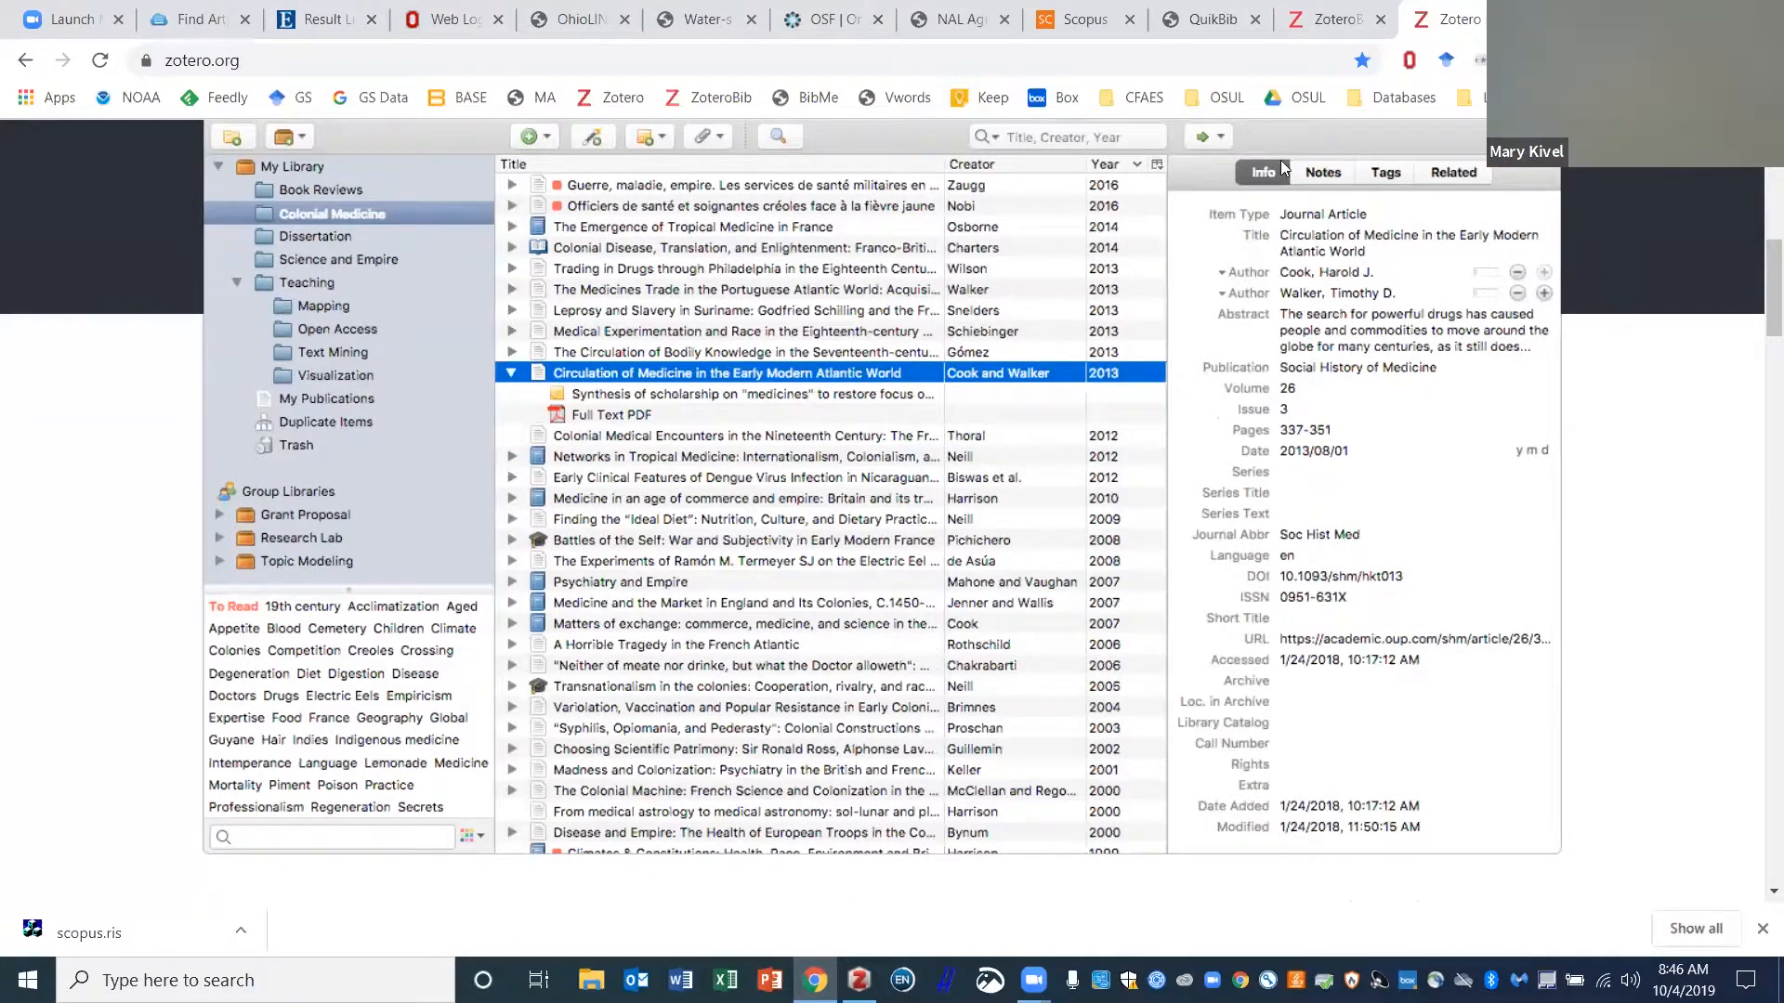
{"action": "scroll", "coordinate": [1394, 223], "scroll_direction": "up", "scroll_amount": 8}
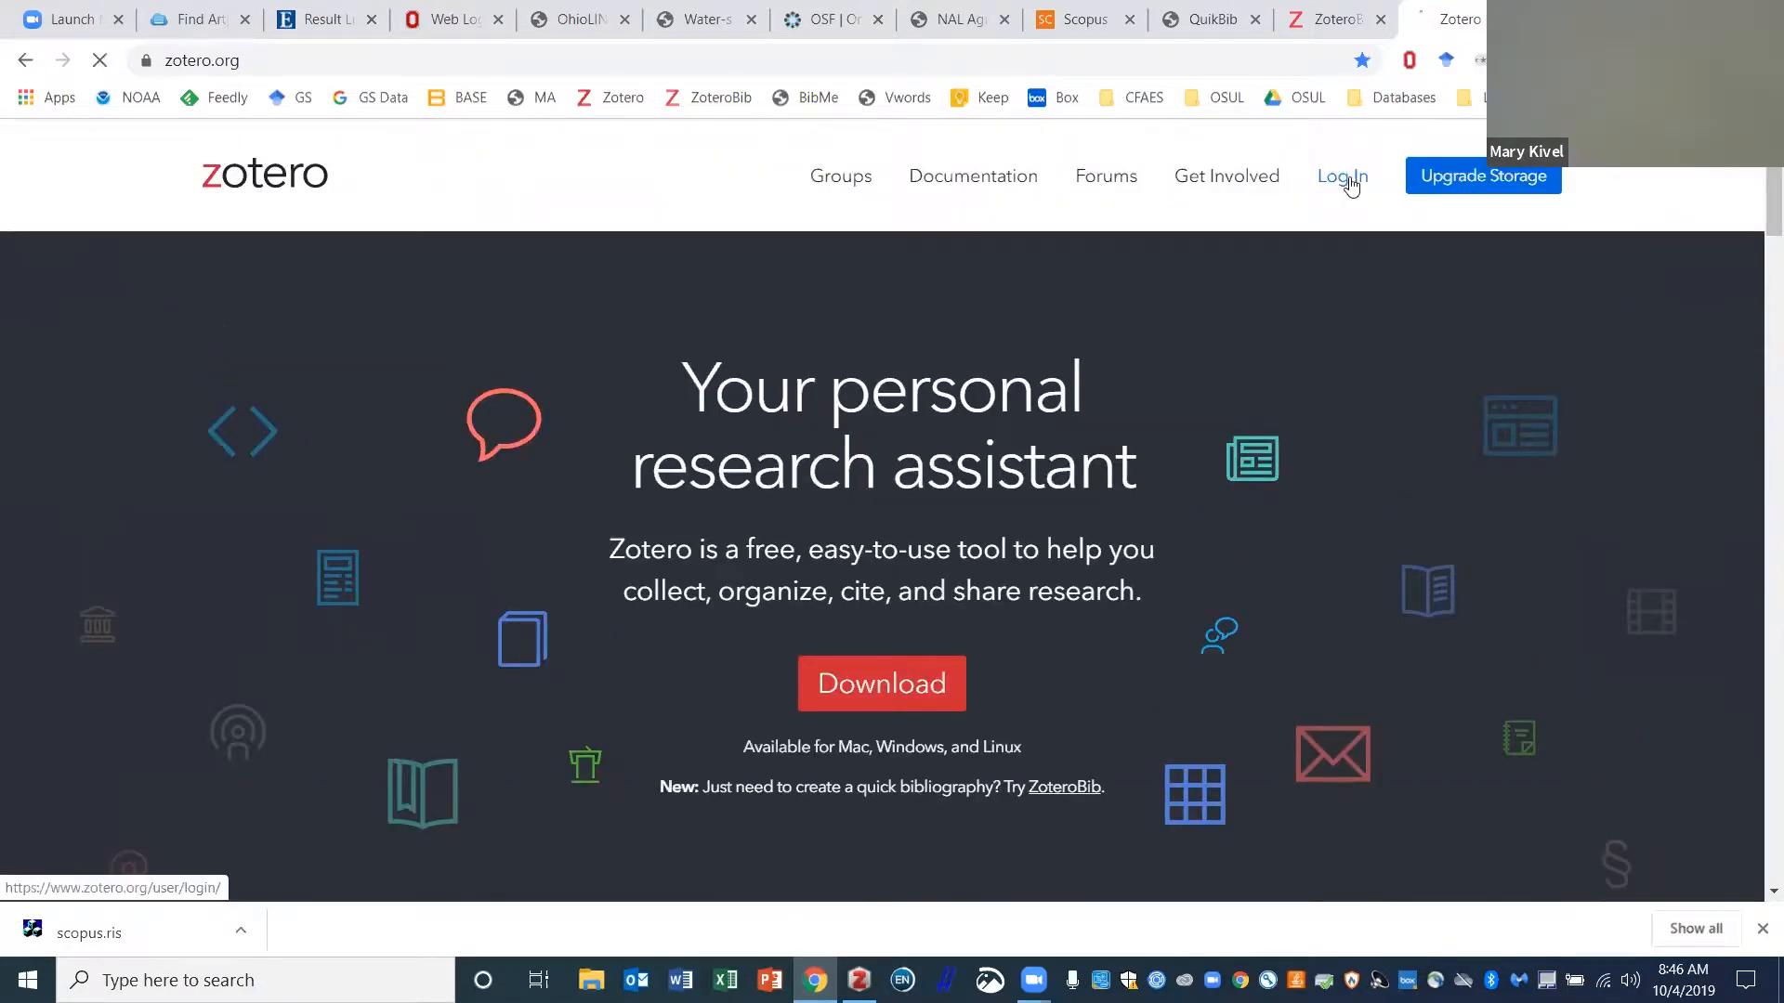
{"action": "left_click", "coordinate": [1344, 181]}
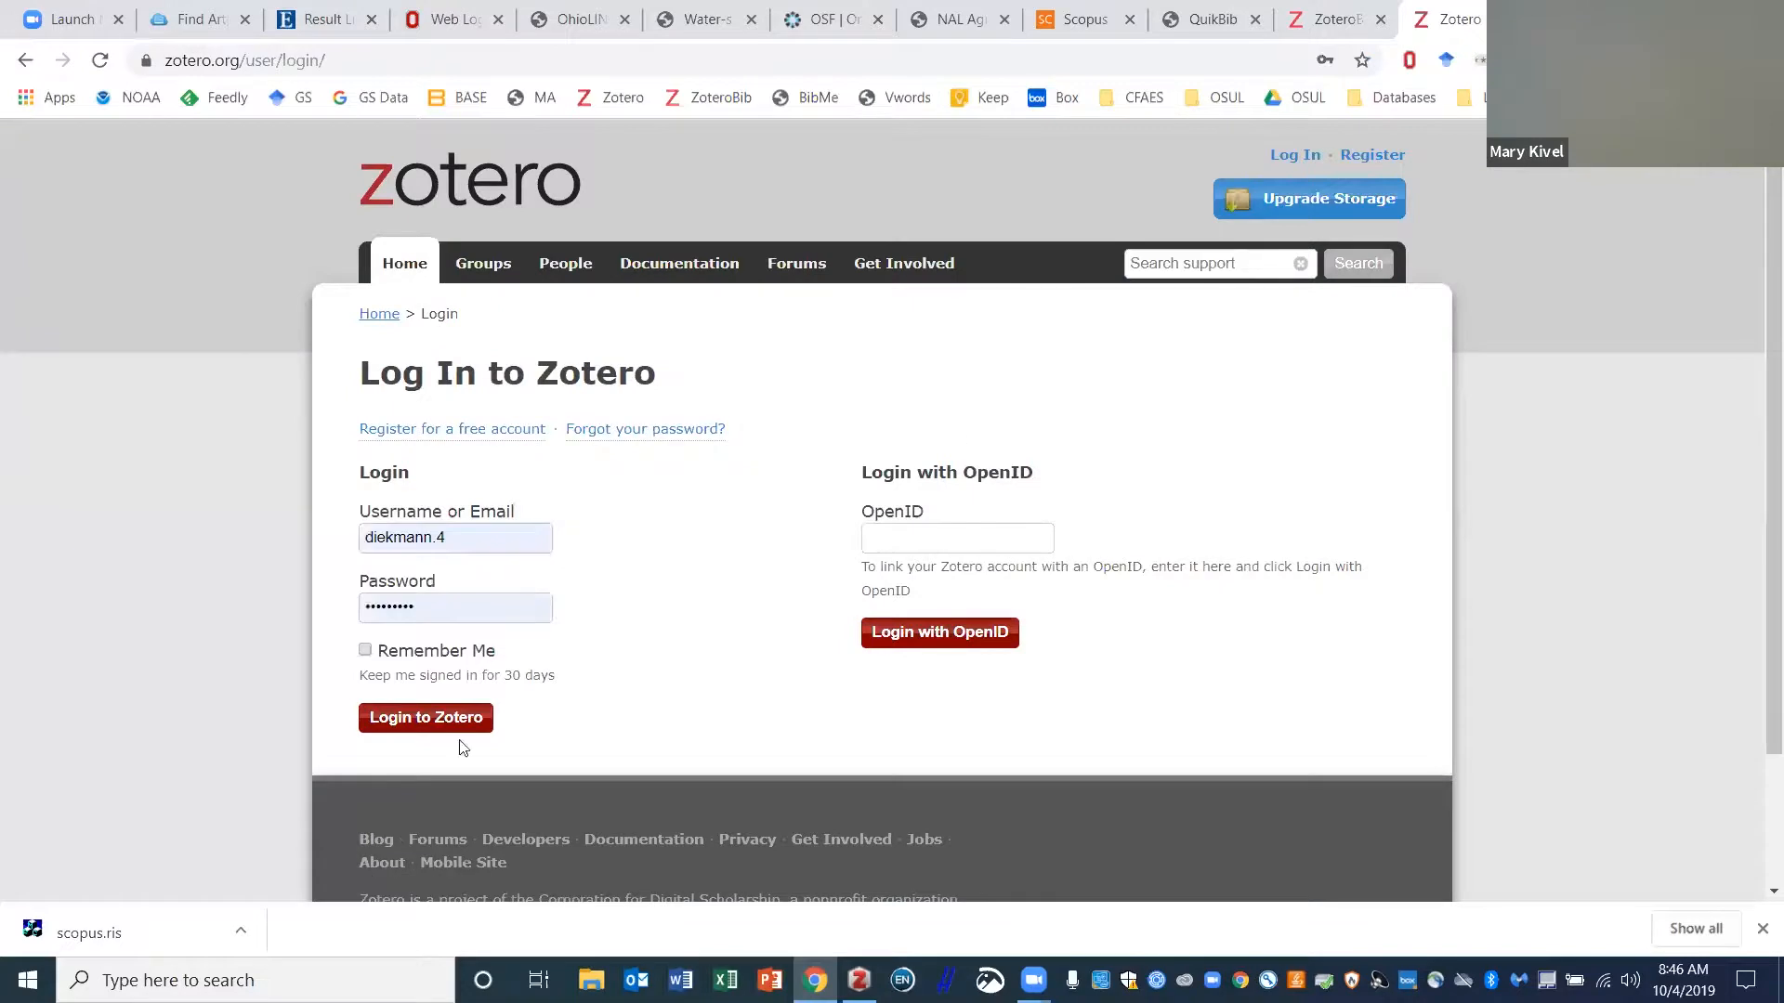
{"action": "left_click", "coordinate": [399, 722]}
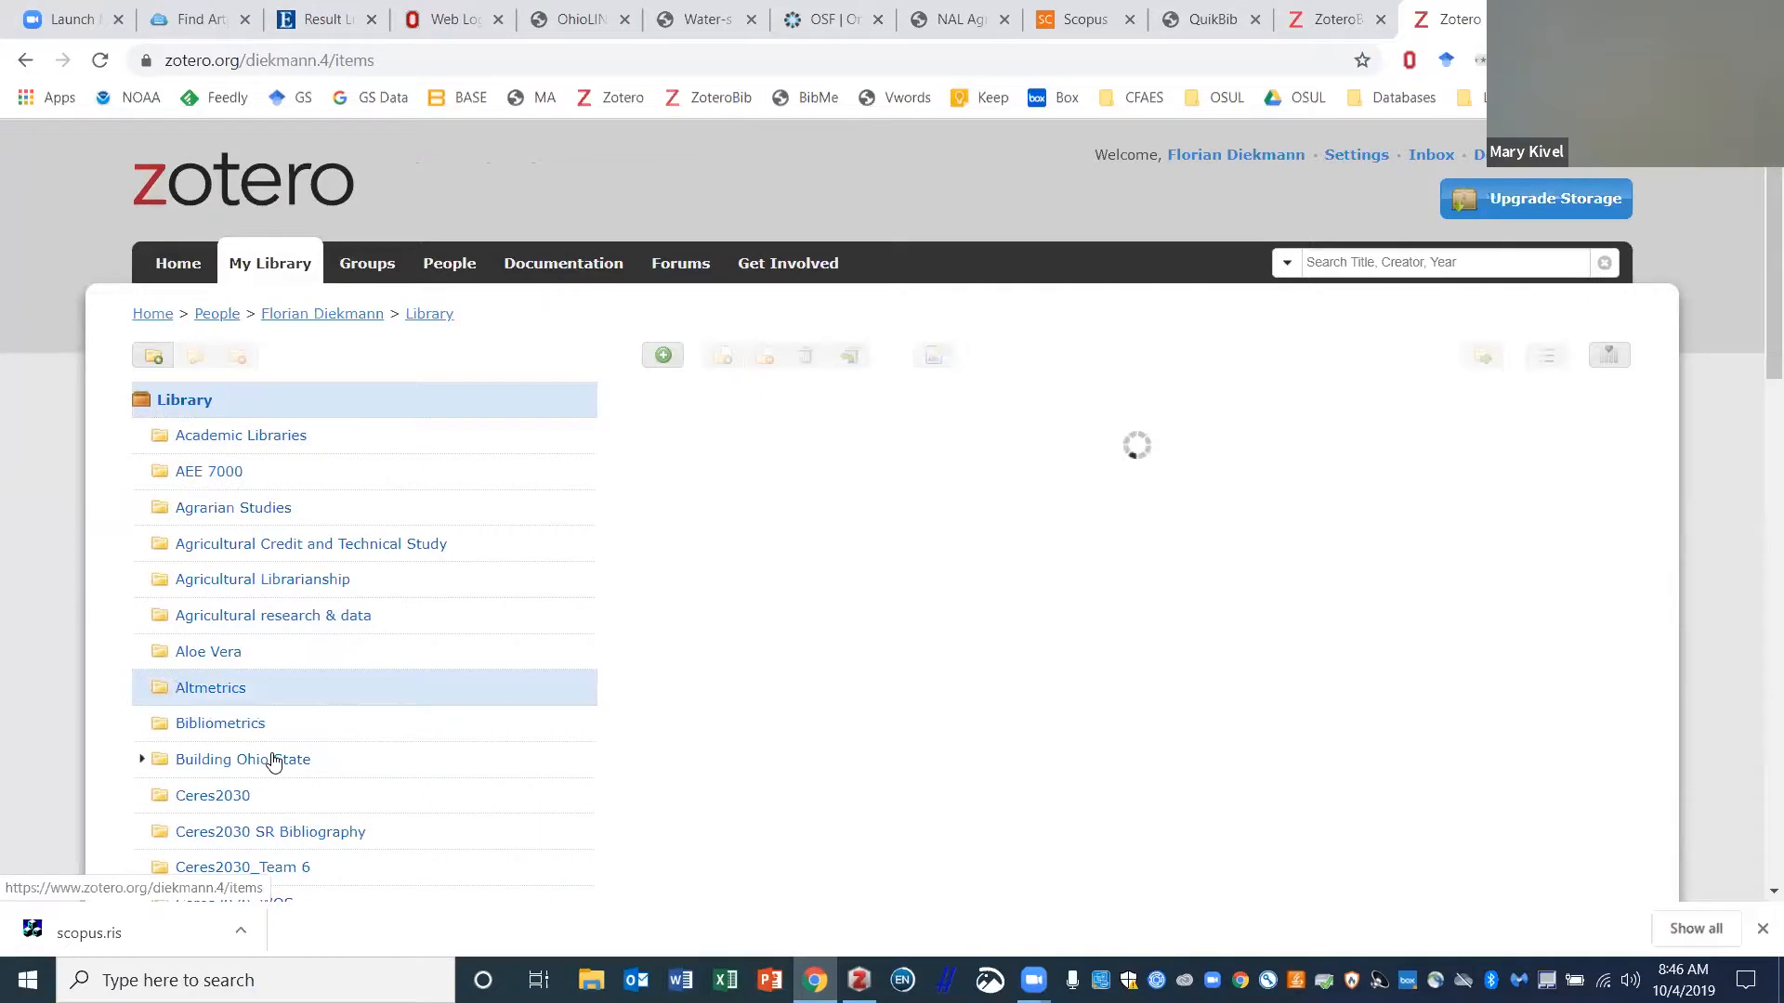
- Browse the Building Ohio State collection online, then switch to the Zotero desktop app
{"action": "left_click", "coordinate": [243, 758]}
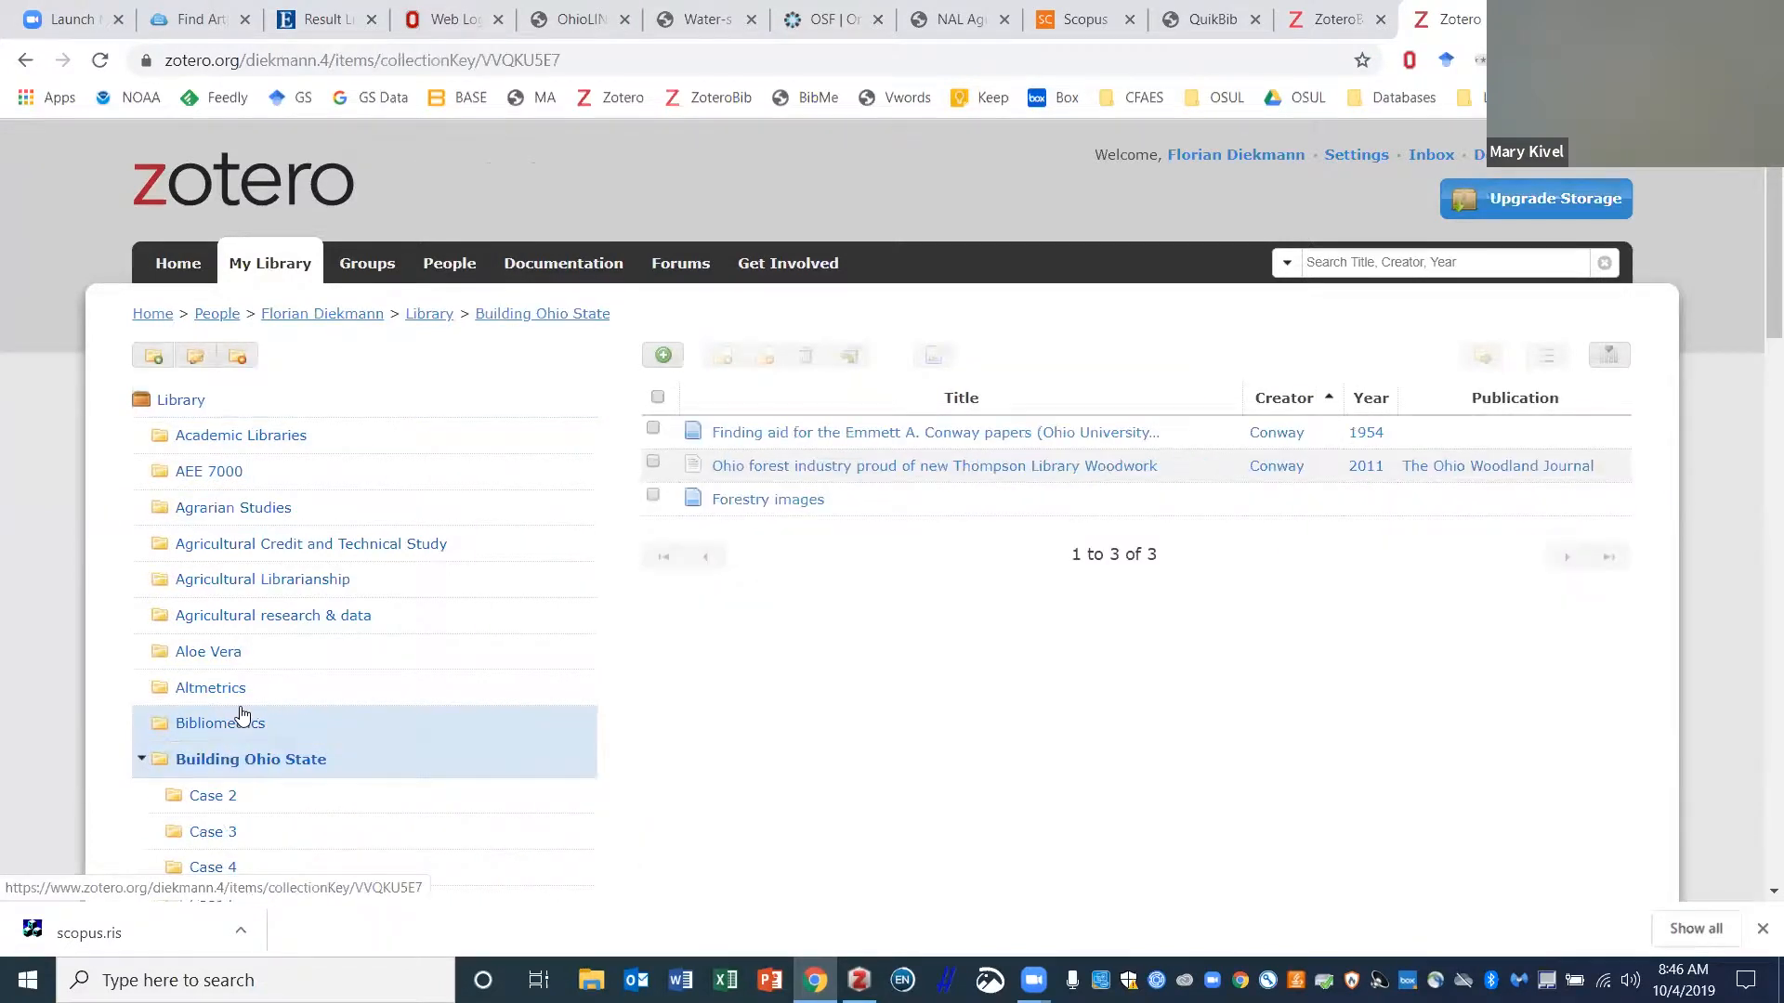
{"action": "scroll", "coordinate": [243, 721], "scroll_direction": "down", "scroll_amount": 6}
{"action": "scroll", "coordinate": [617, 743], "scroll_direction": "down", "scroll_amount": 4}
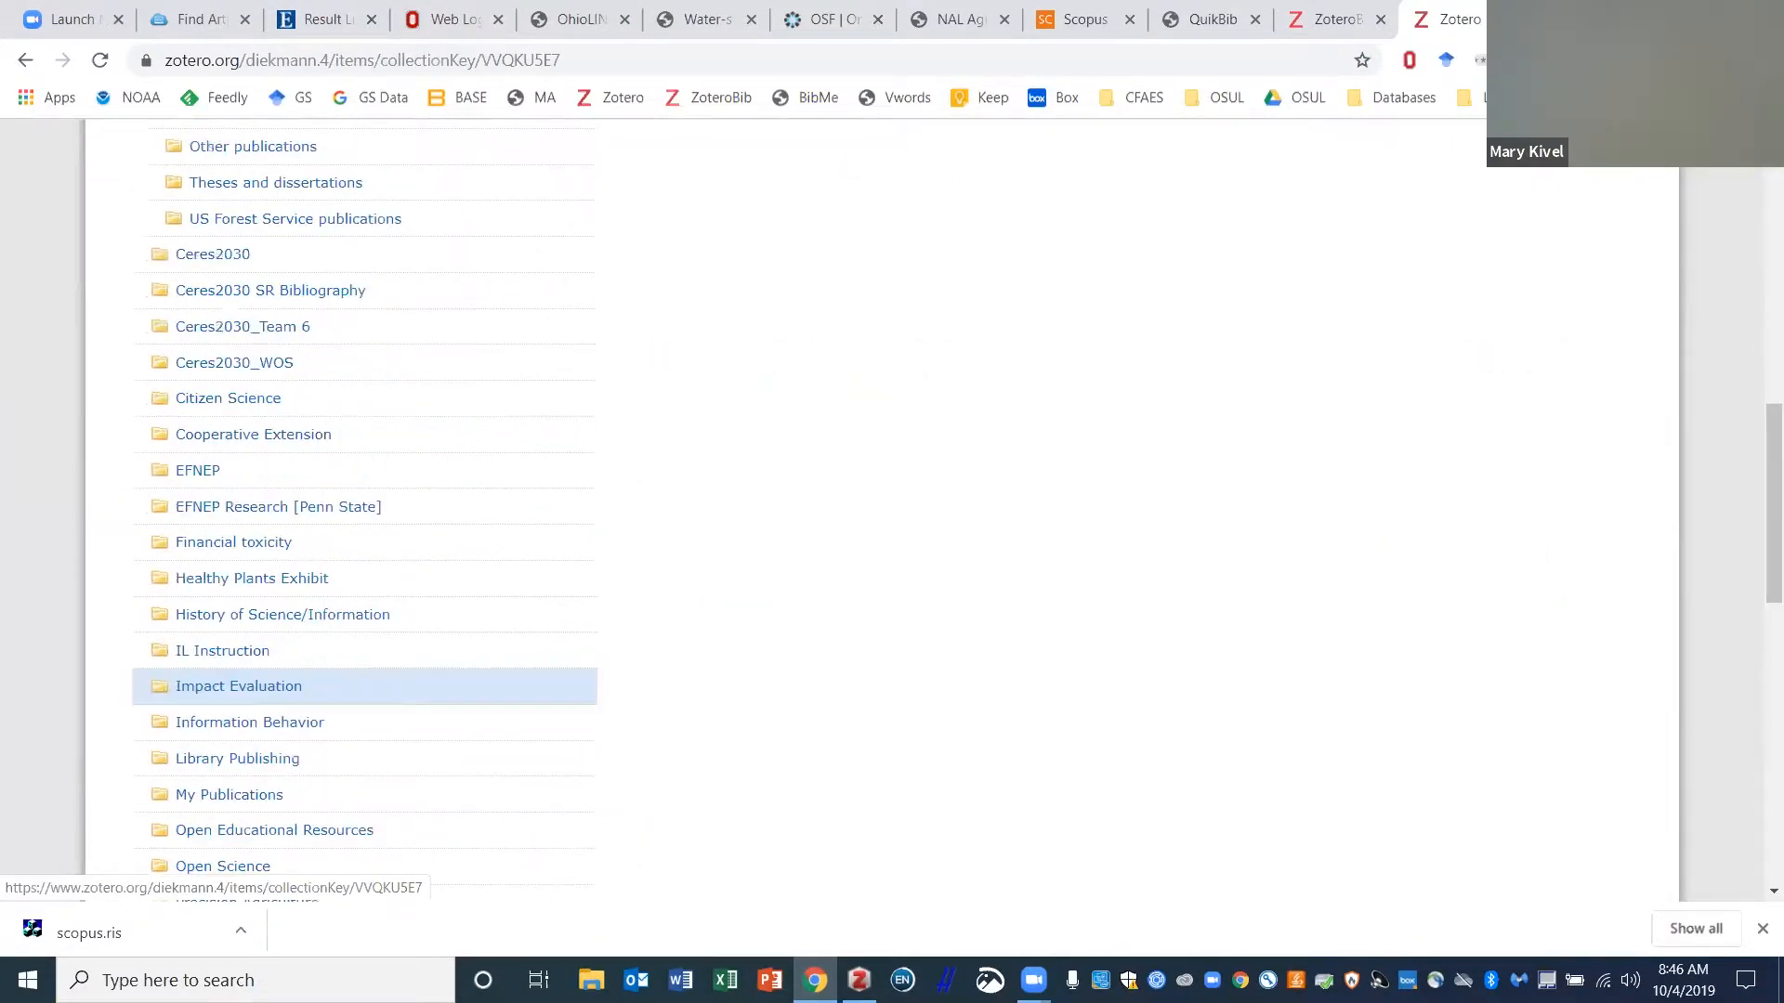
{"action": "key", "text": "alt+Tab"}
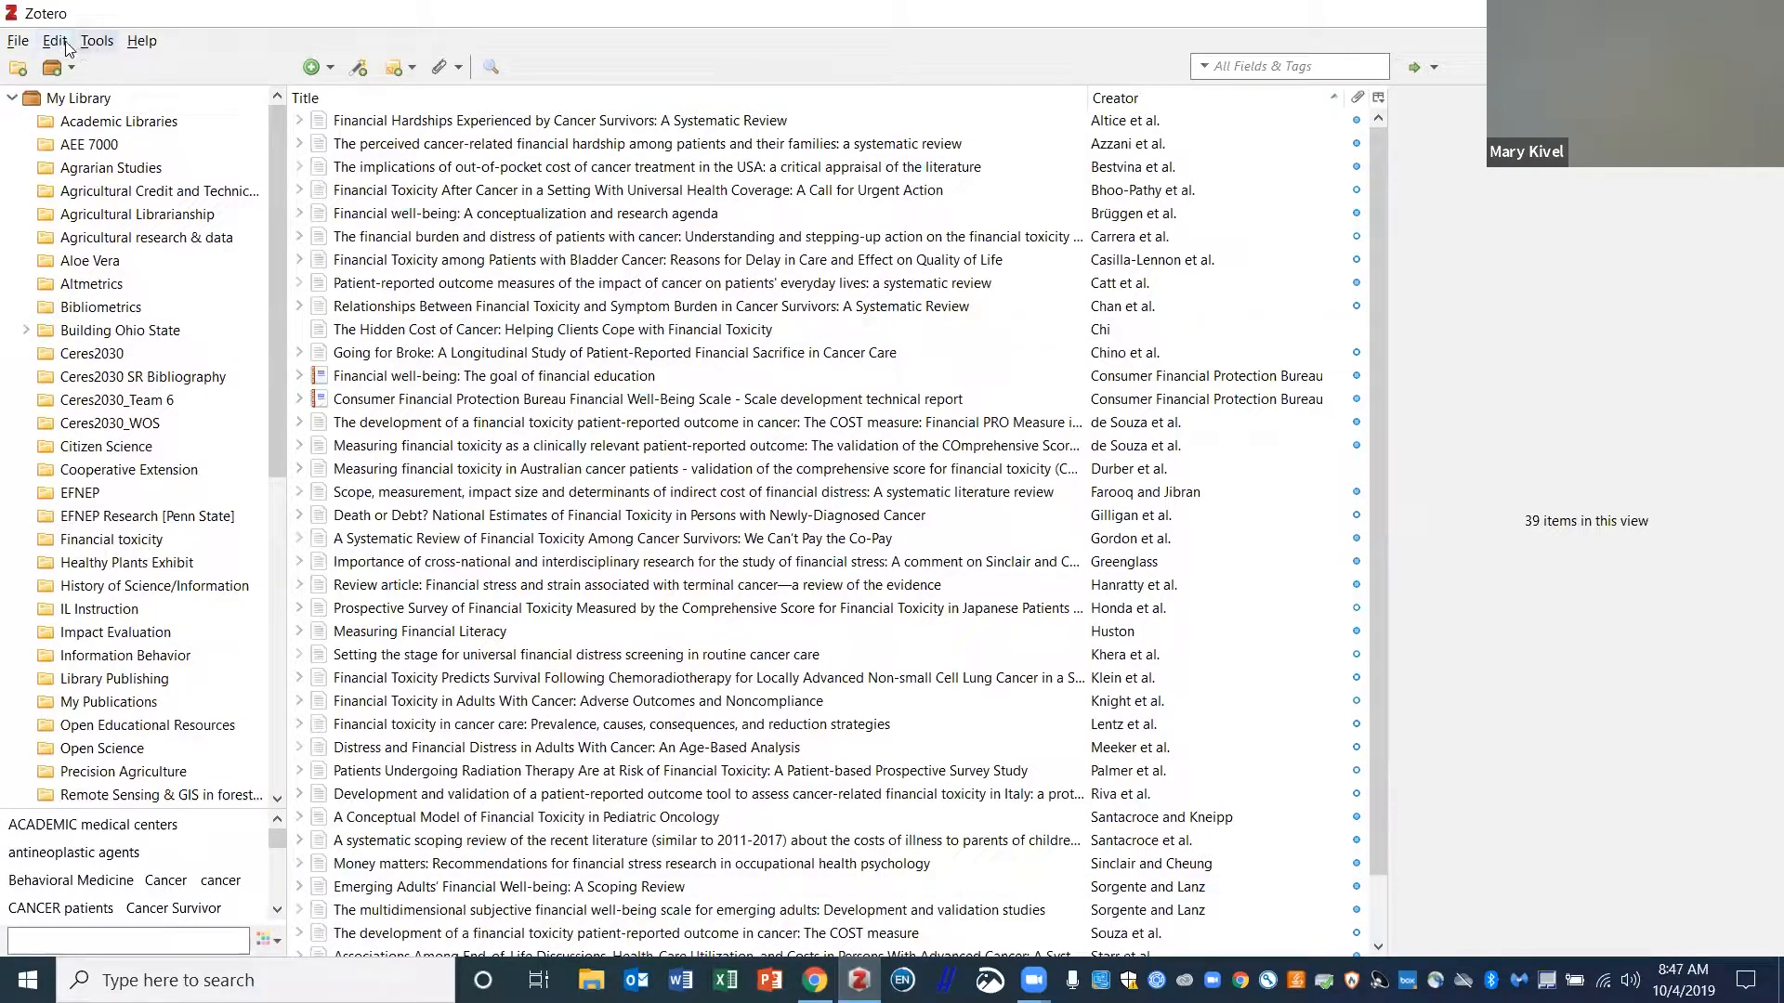
- Create a new collection named 'Test' and move it up the collection tree
{"action": "left_click", "coordinate": [20, 68]}
{"action": "type", "text": "Test"}
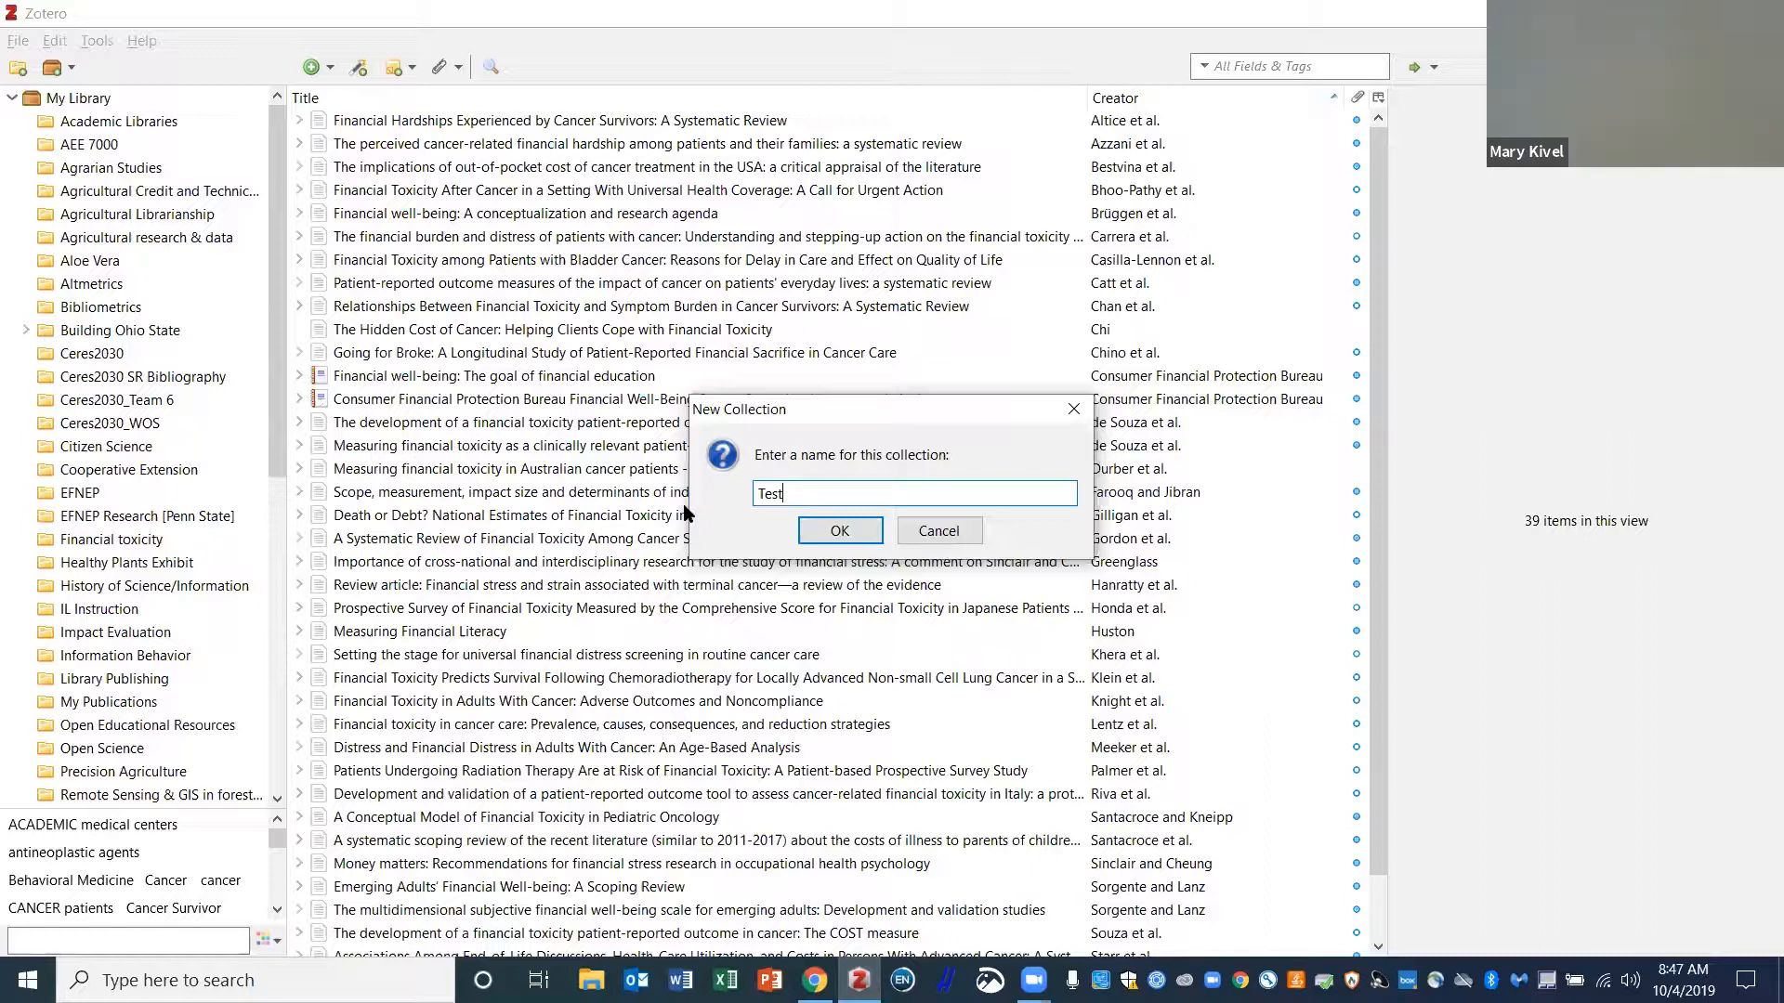
{"action": "left_click", "coordinate": [840, 530]}
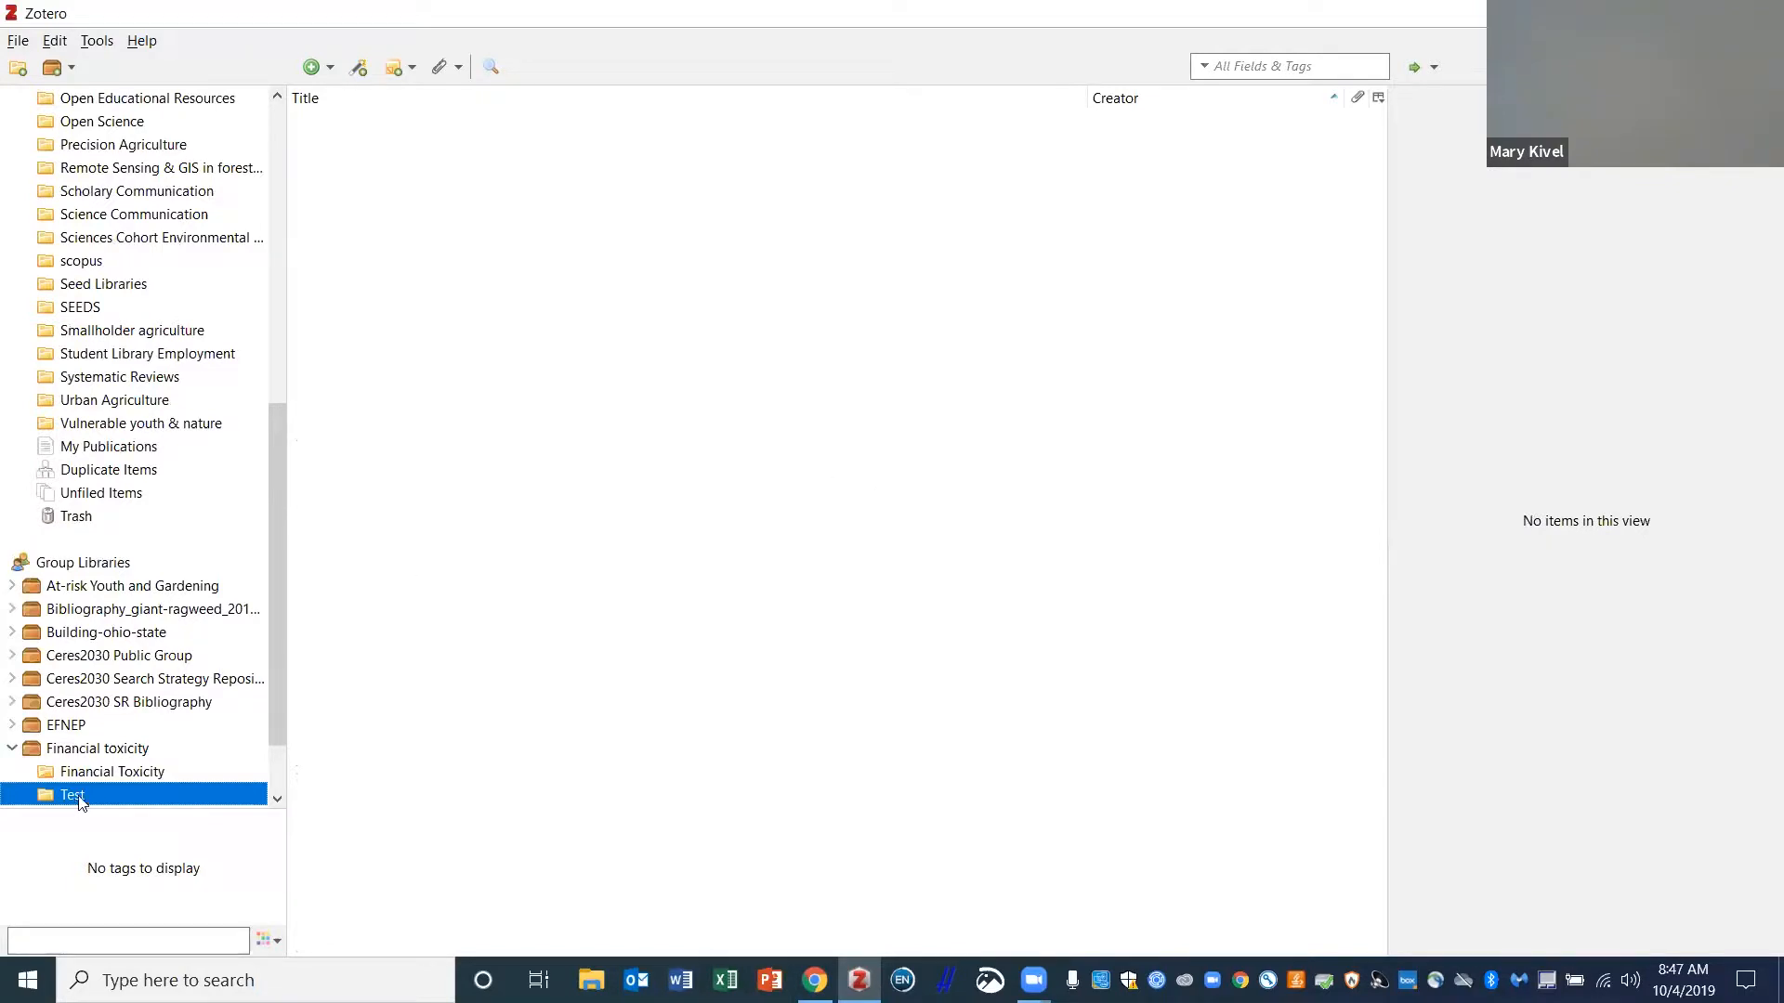
{"action": "left_click_drag", "start_coordinate": [69, 801], "coordinate": [17, 793]}
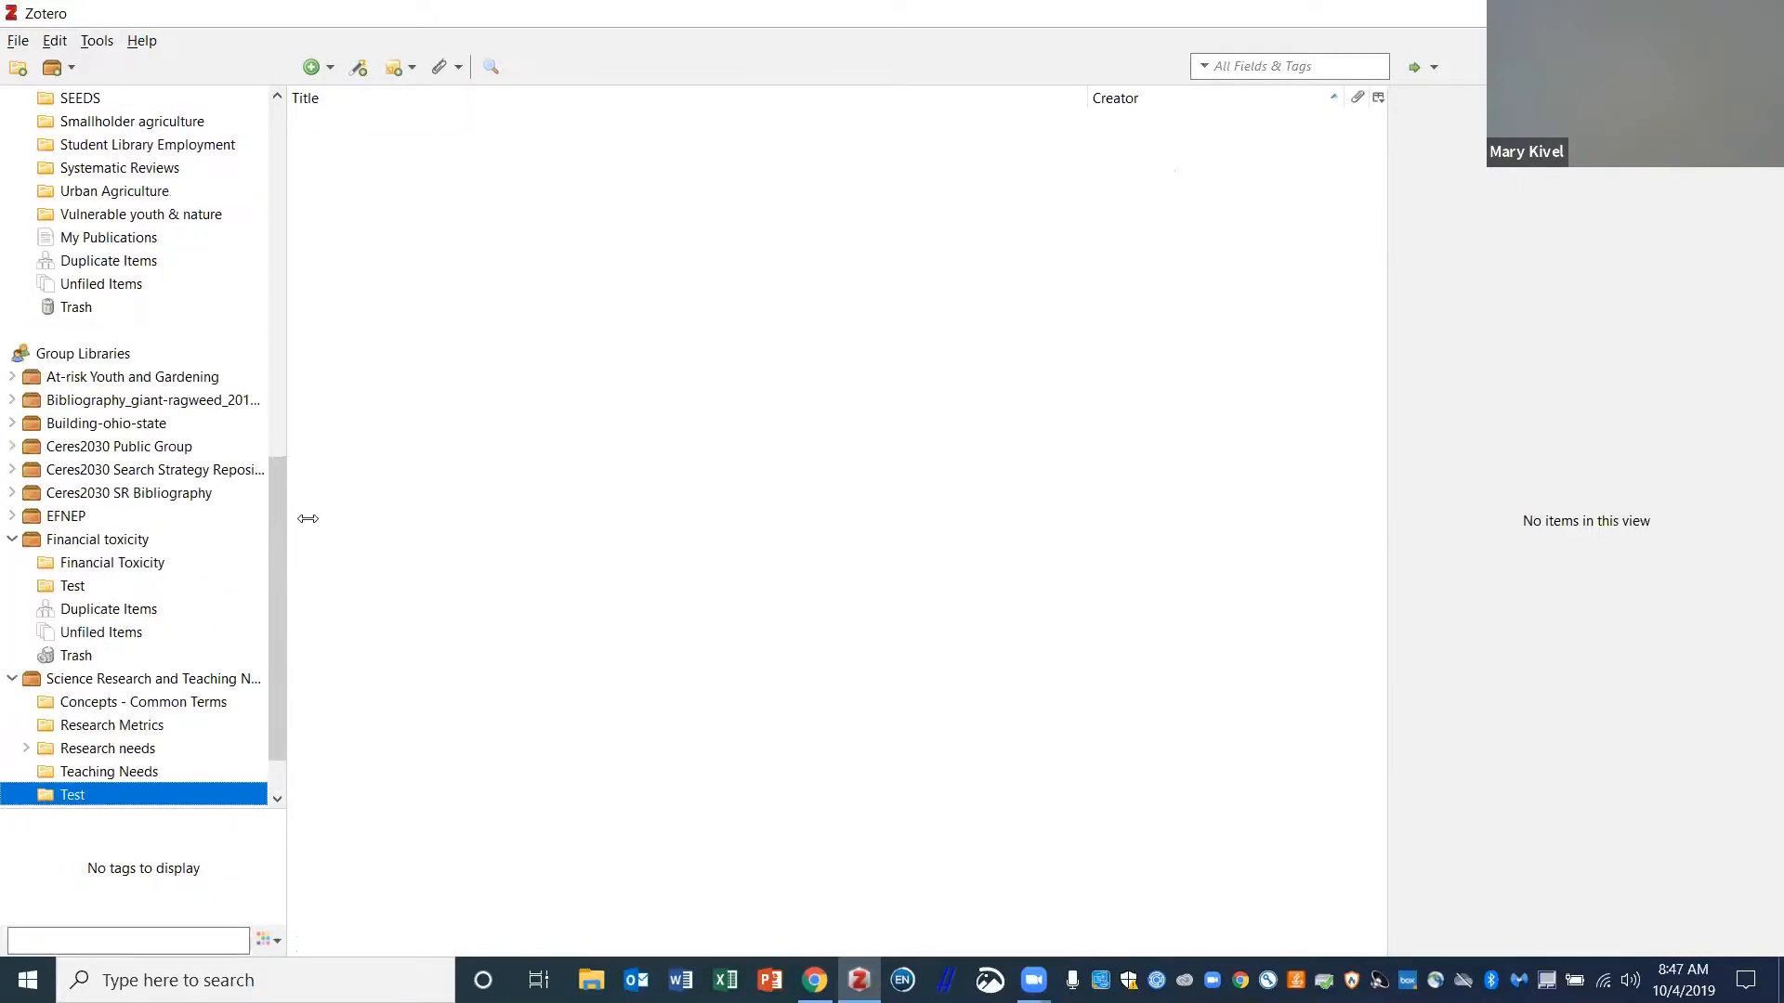
- Create a second collection named 'Test 2' under My Library
{"action": "left_click", "coordinate": [53, 100]}
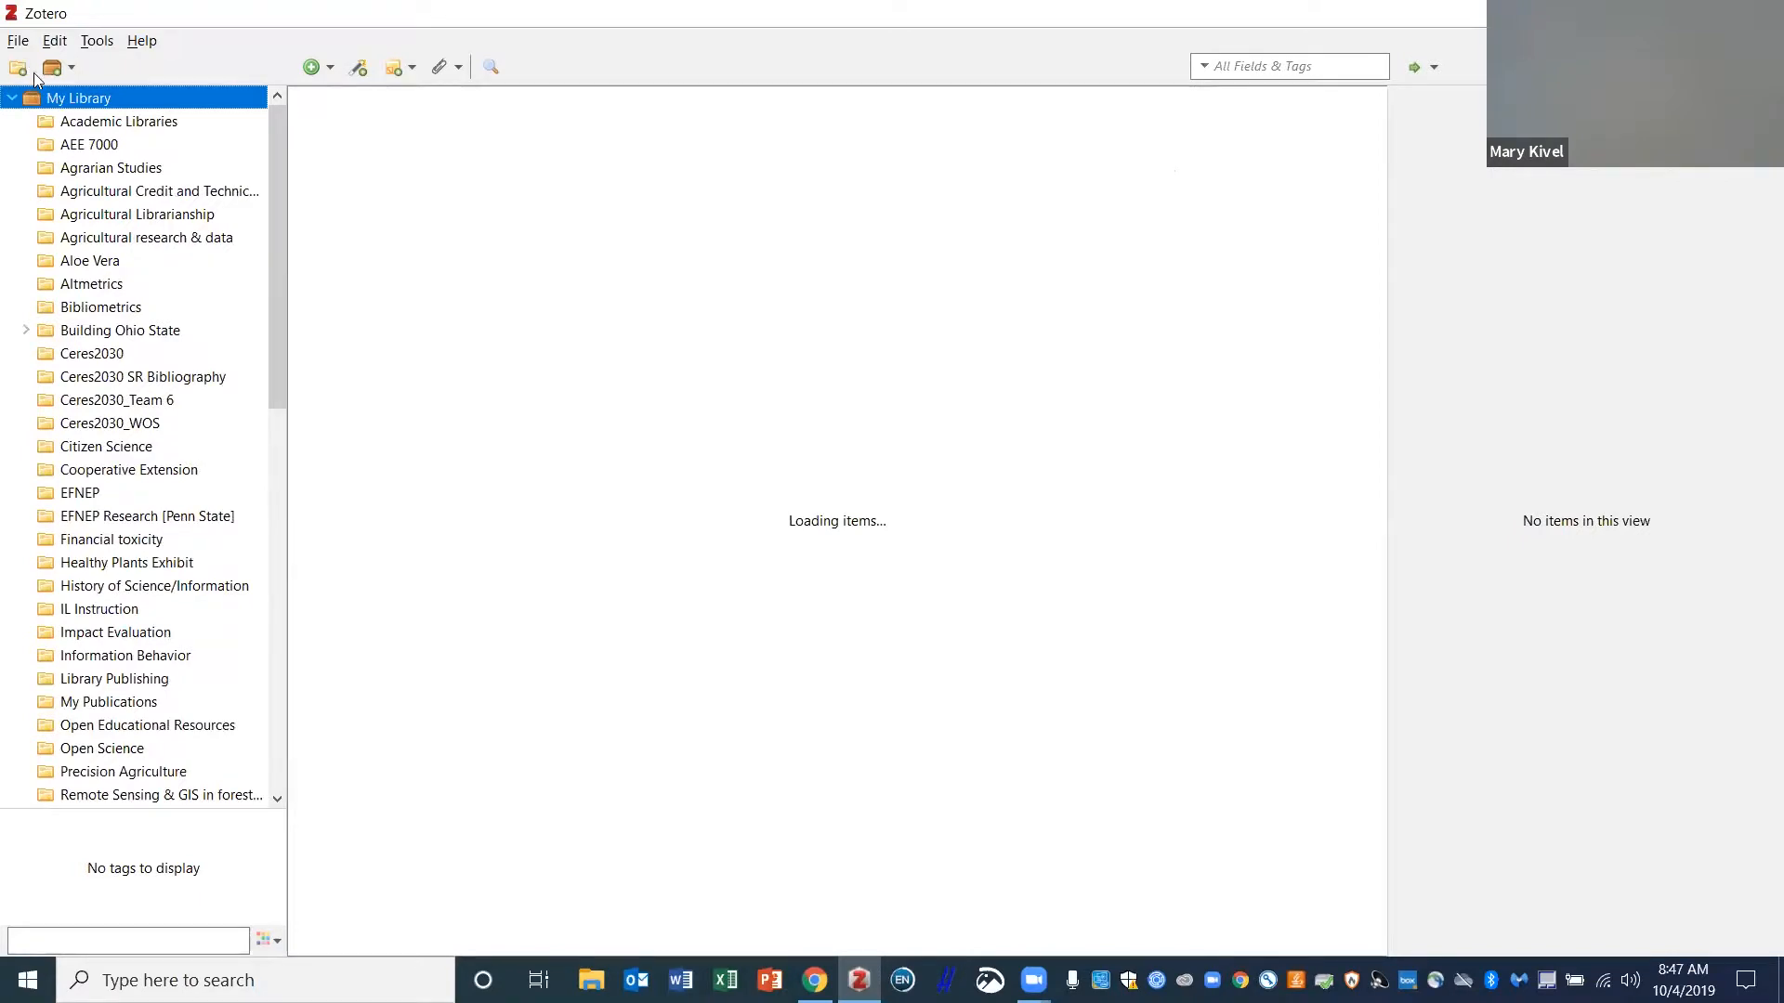
{"action": "left_click", "coordinate": [21, 69]}
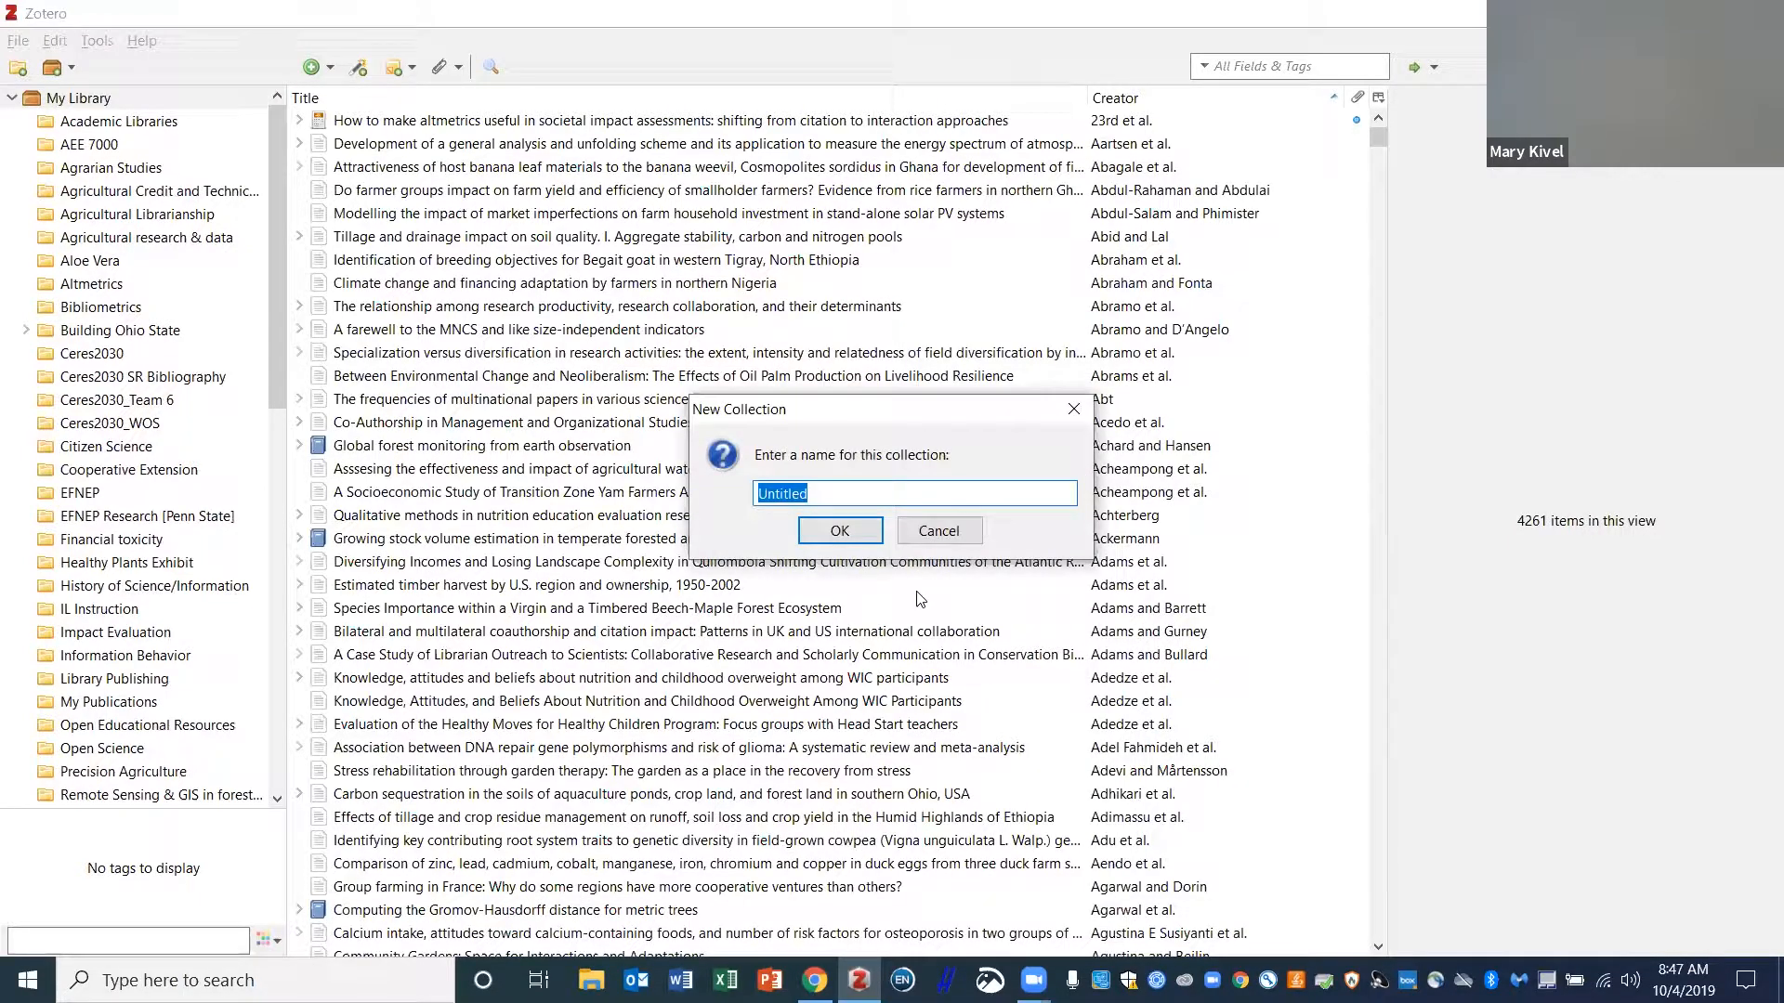
{"action": "type", "text": "Test 2"}
{"action": "key", "text": "Return"}
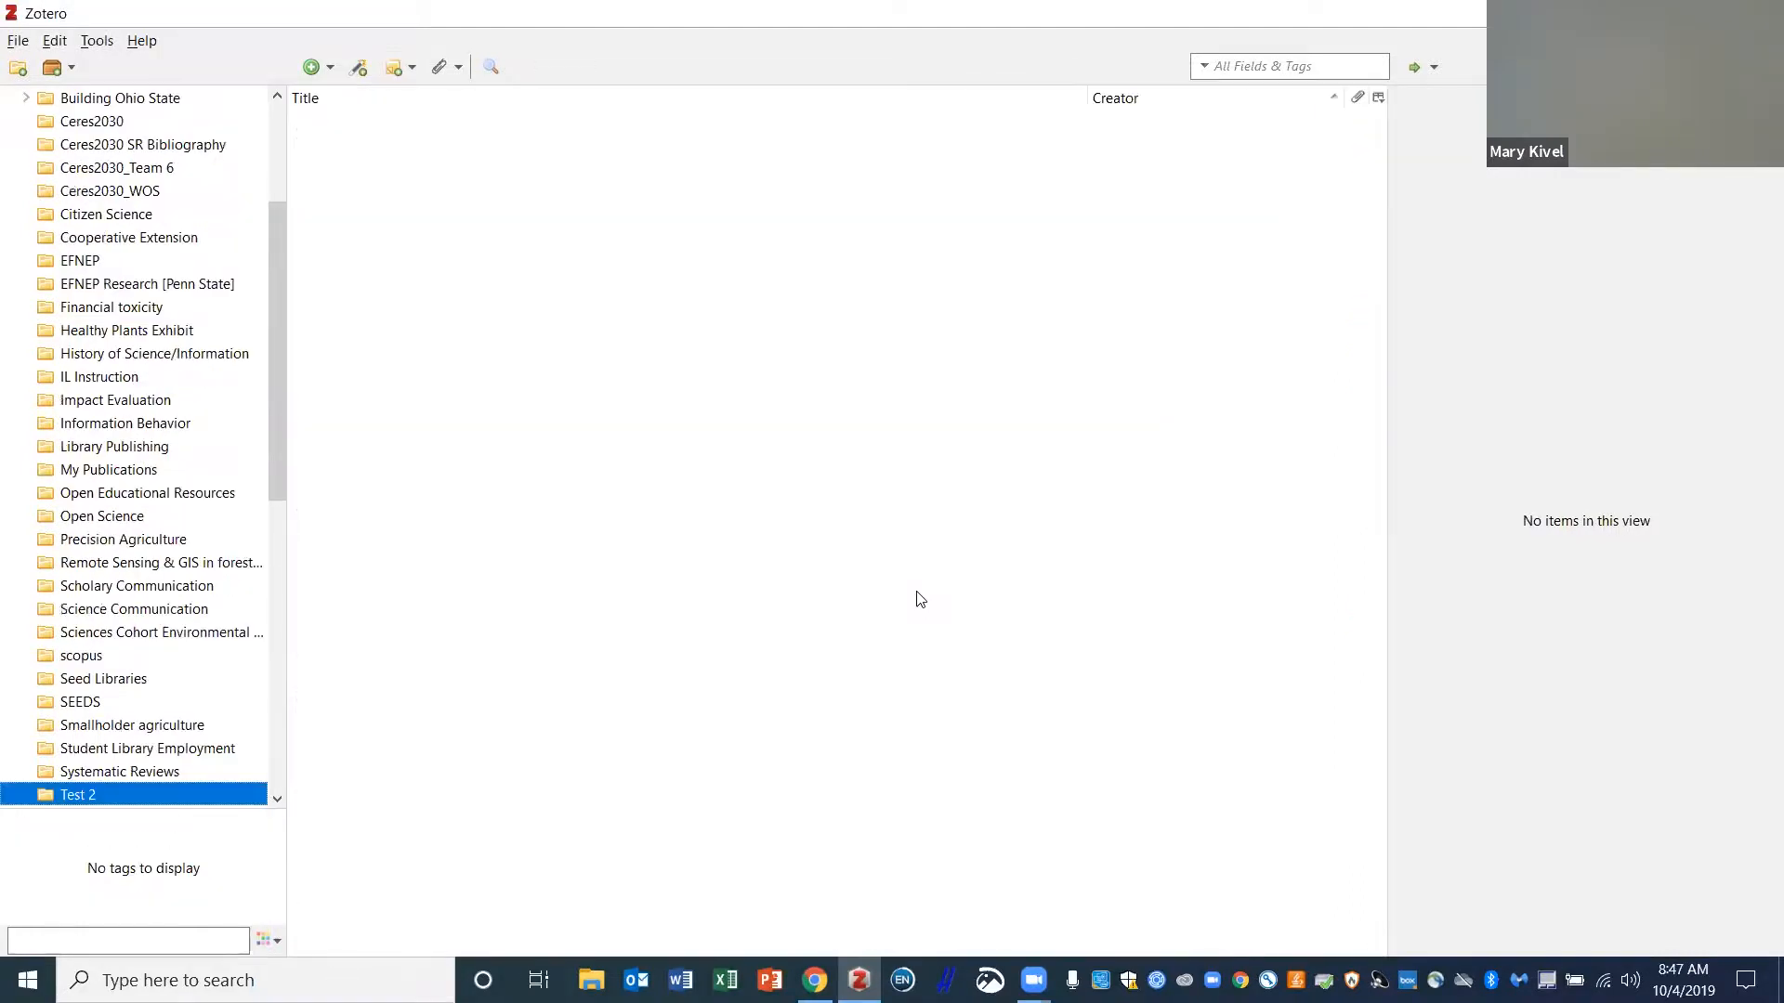
{"action": "left_click", "coordinate": [48, 43]}
- Import scopus.ris into the new collection 'scopus 10/4/2019, 8:48:14 AM' via File > Import
{"action": "mouse_move", "coordinate": [19, 36]}
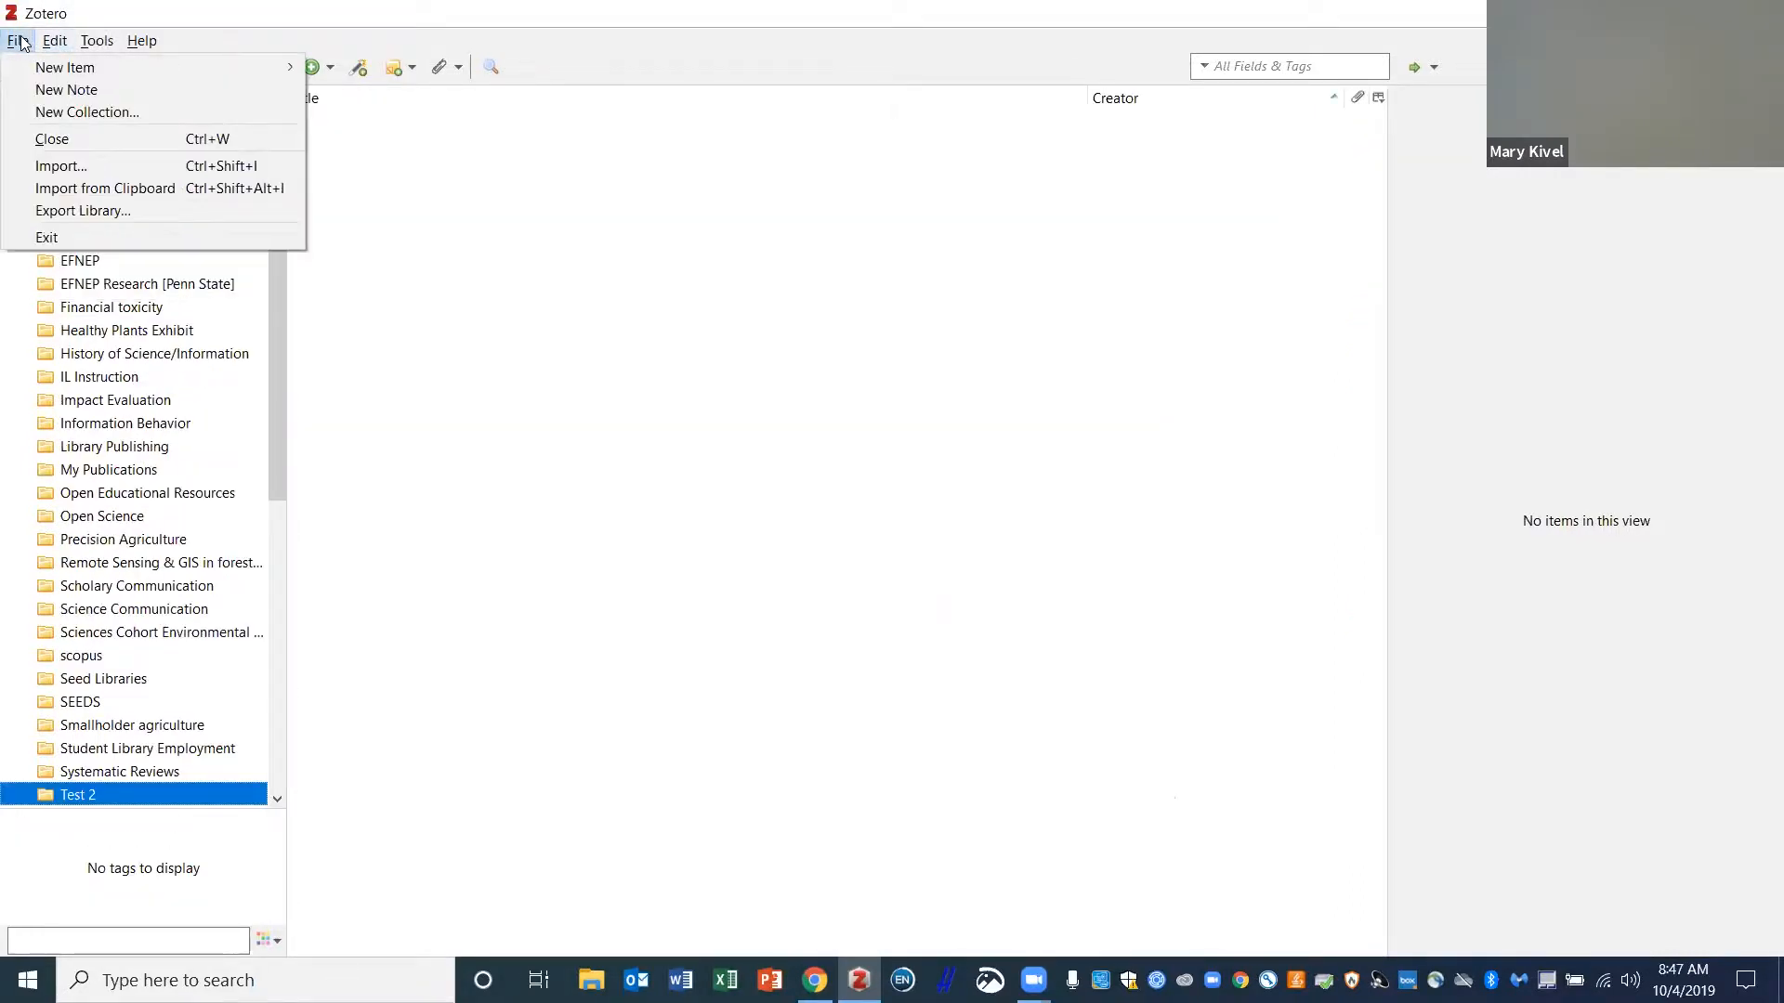
{"action": "left_click", "coordinate": [51, 159]}
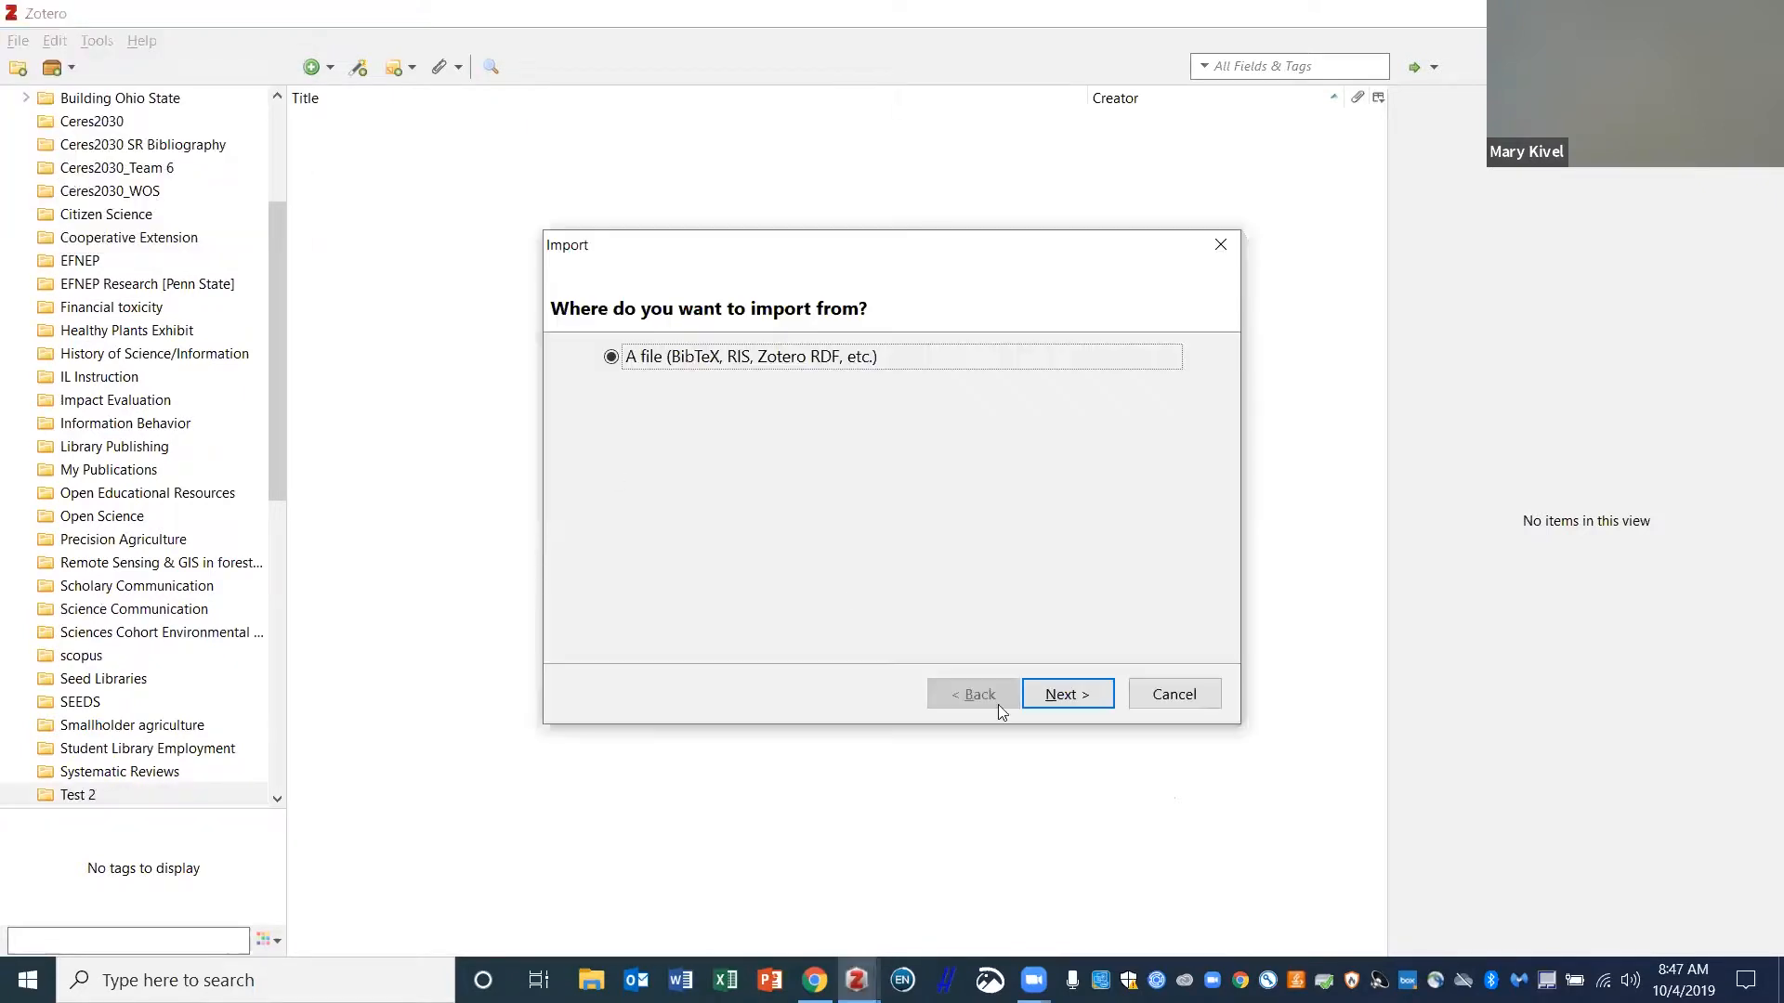
{"action": "left_click", "coordinate": [1082, 697]}
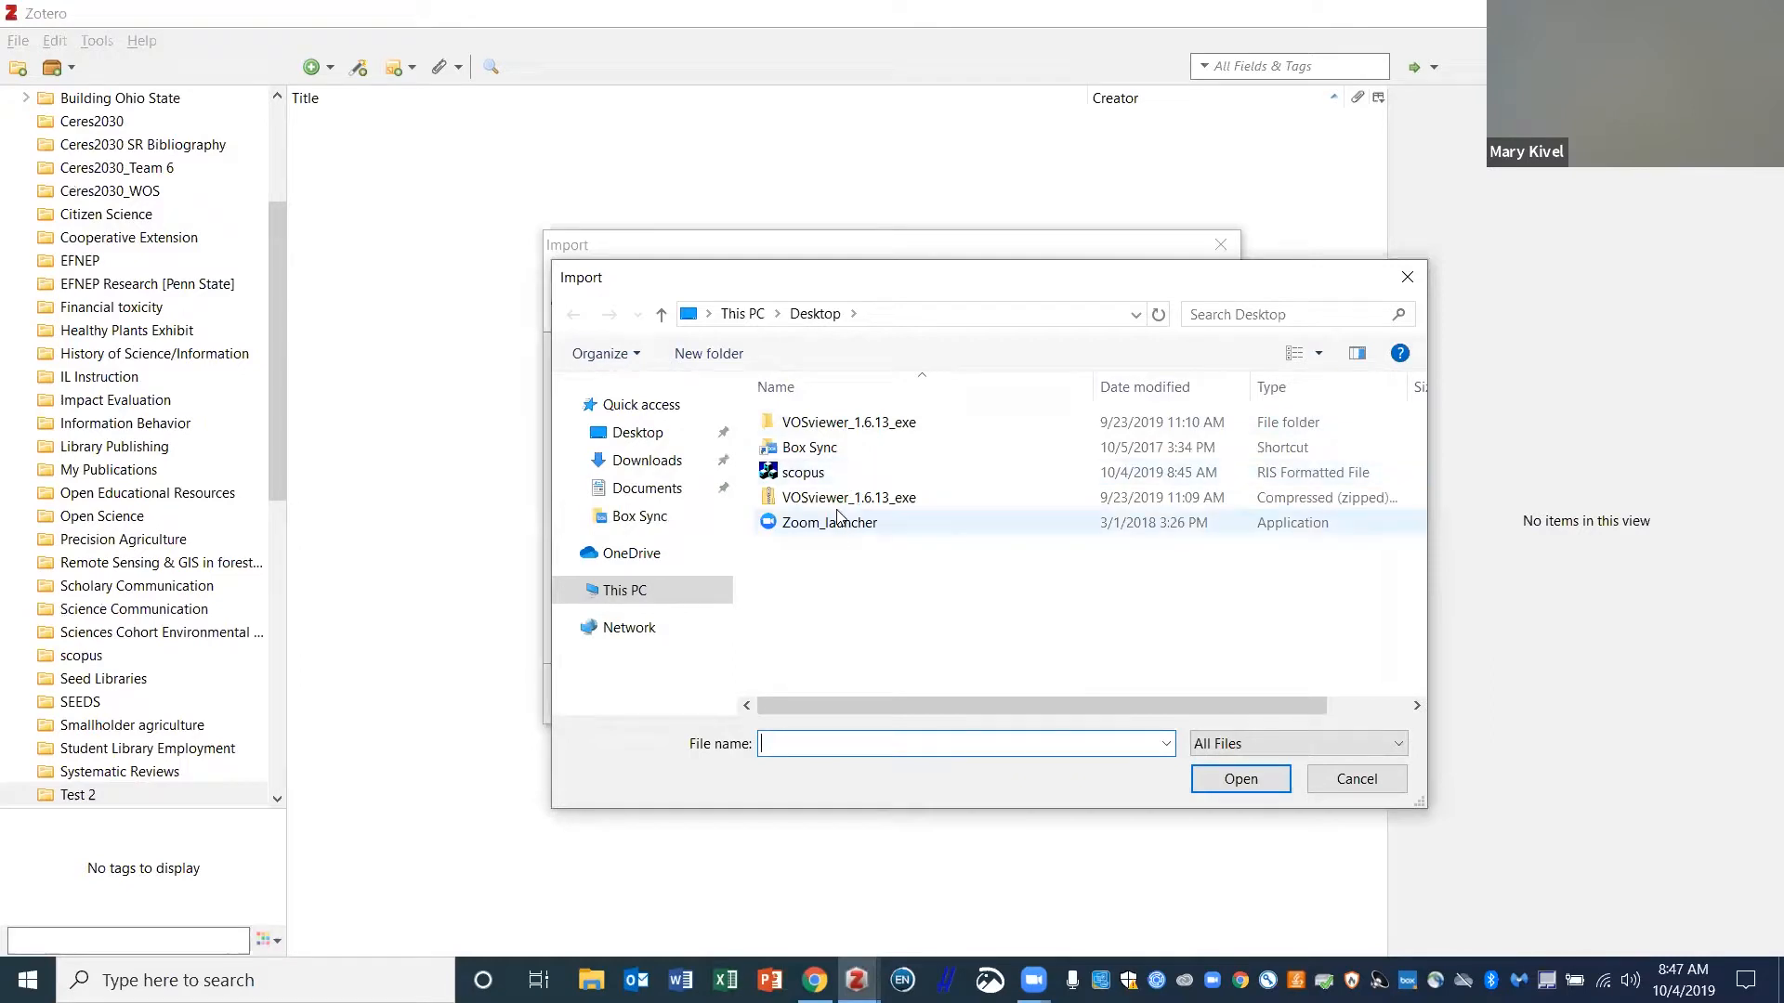
{"action": "left_click", "coordinate": [810, 472]}
{"action": "left_click", "coordinate": [1241, 780]}
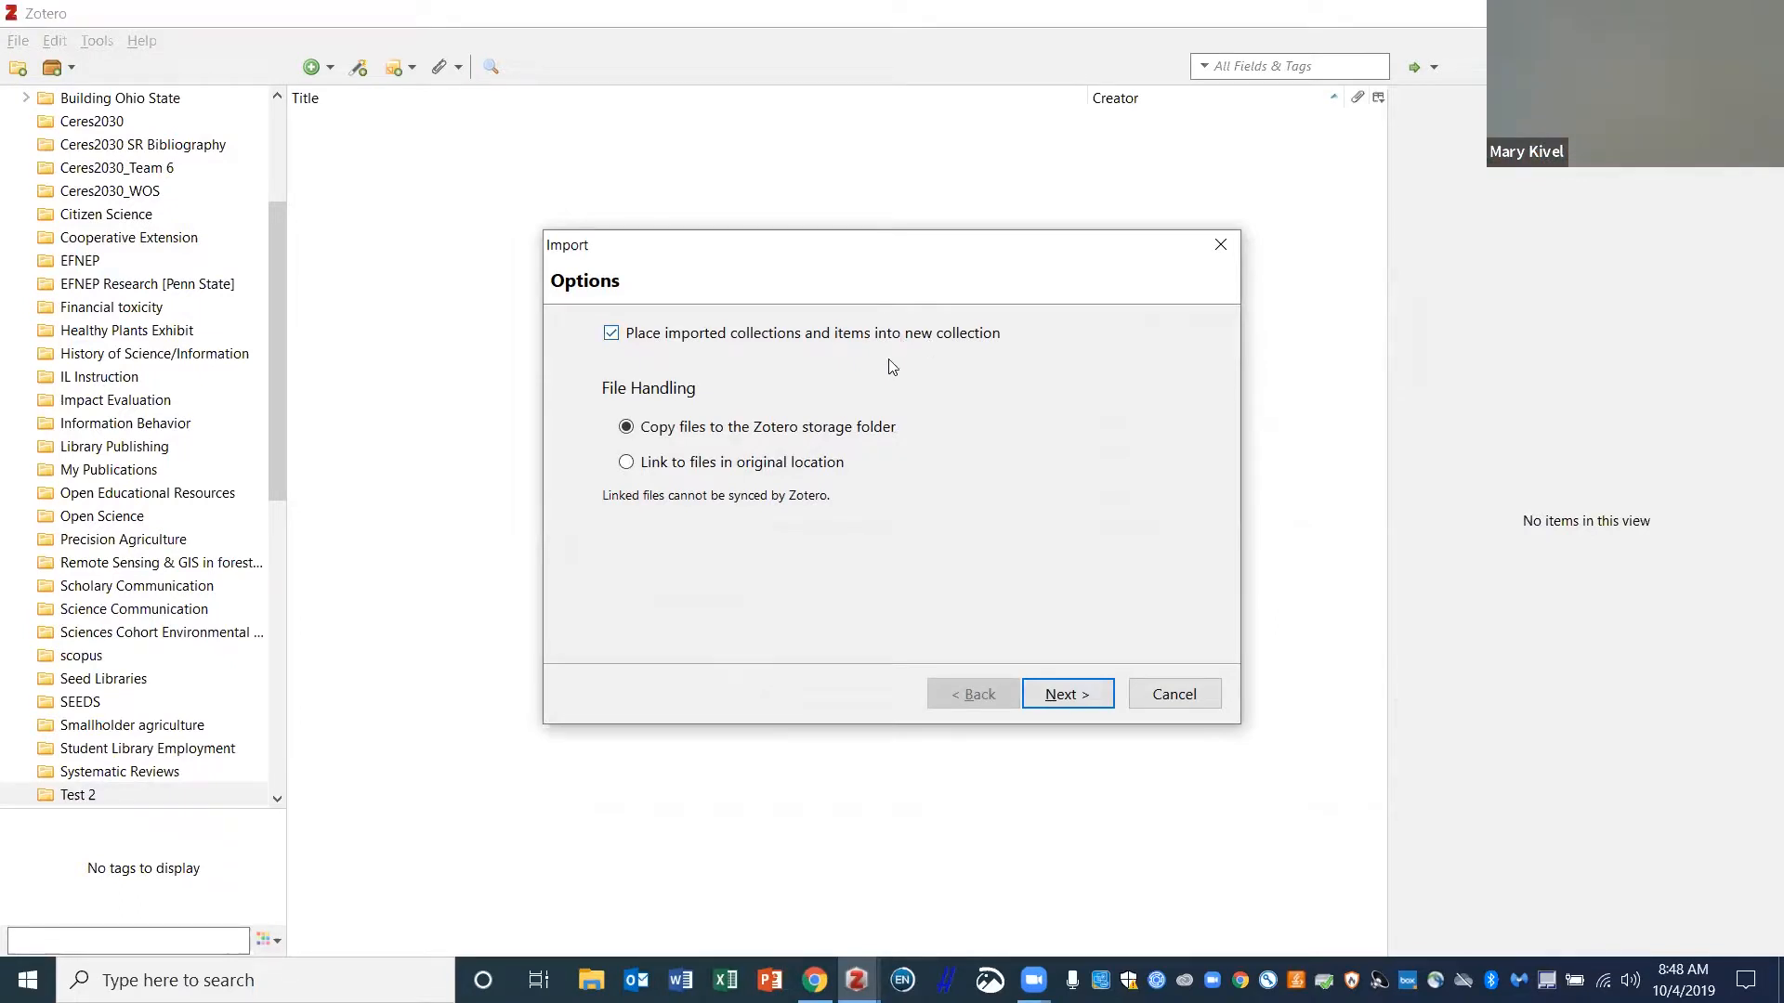
{"action": "left_click", "coordinate": [1069, 695]}
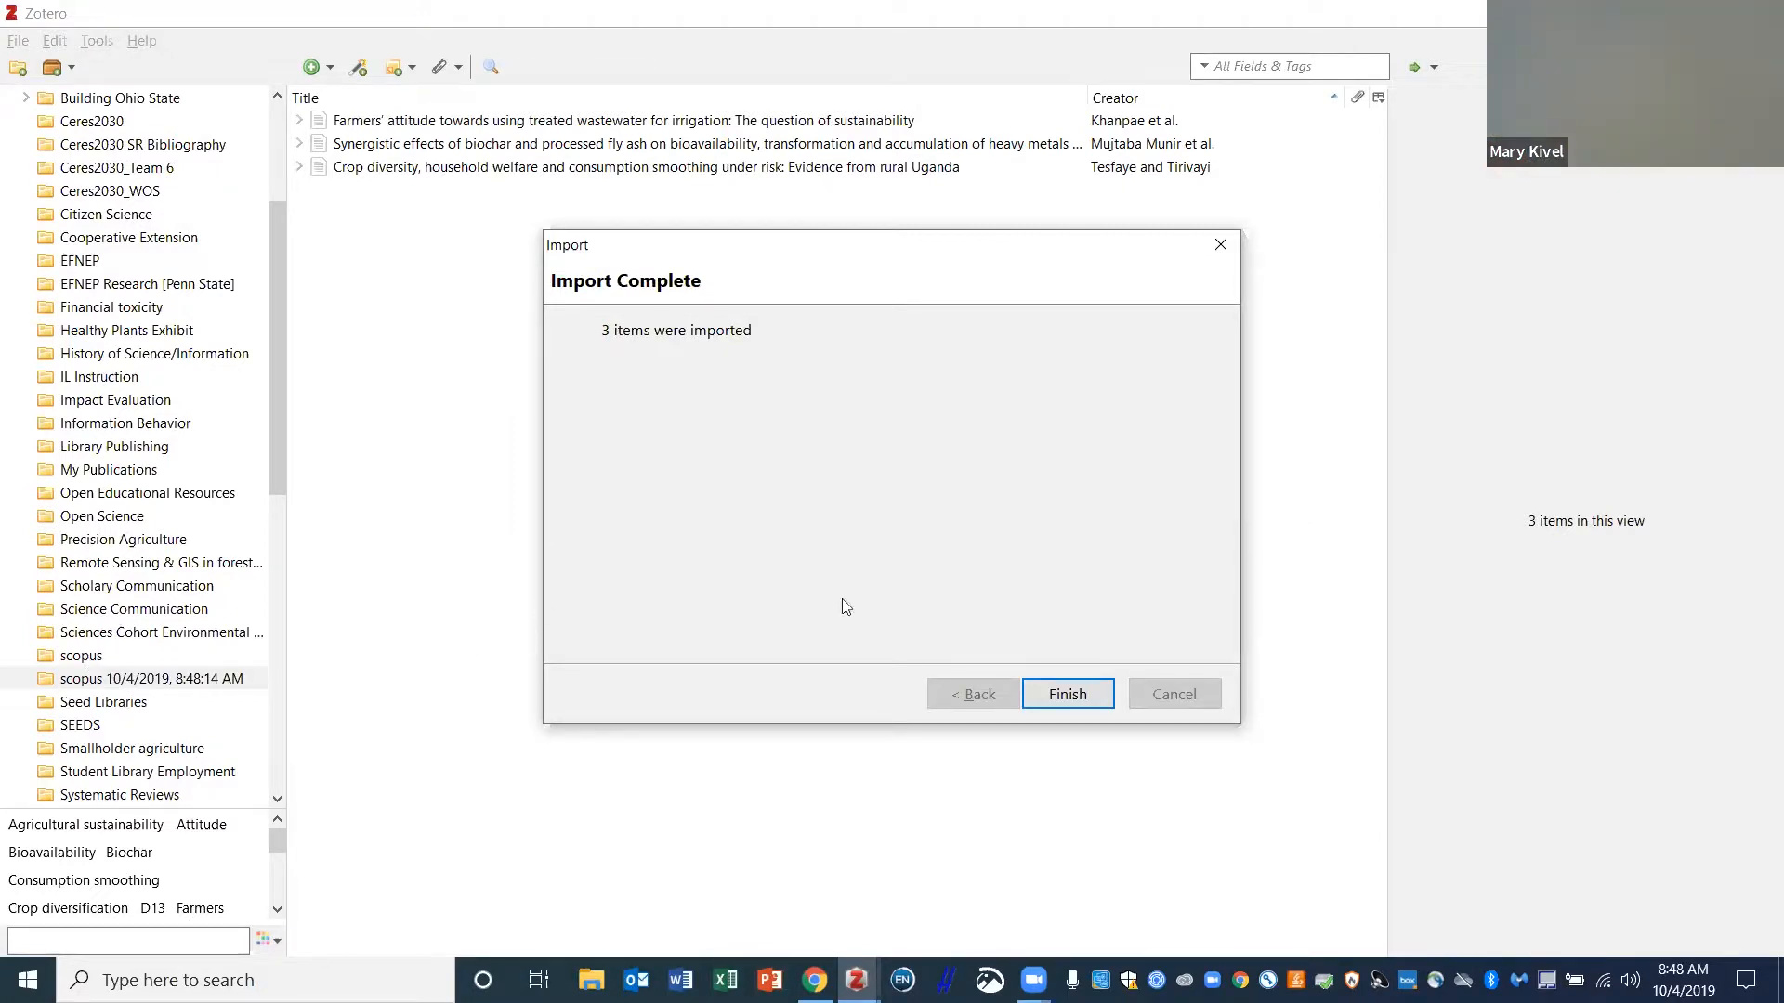
{"action": "left_click", "coordinate": [1067, 694]}
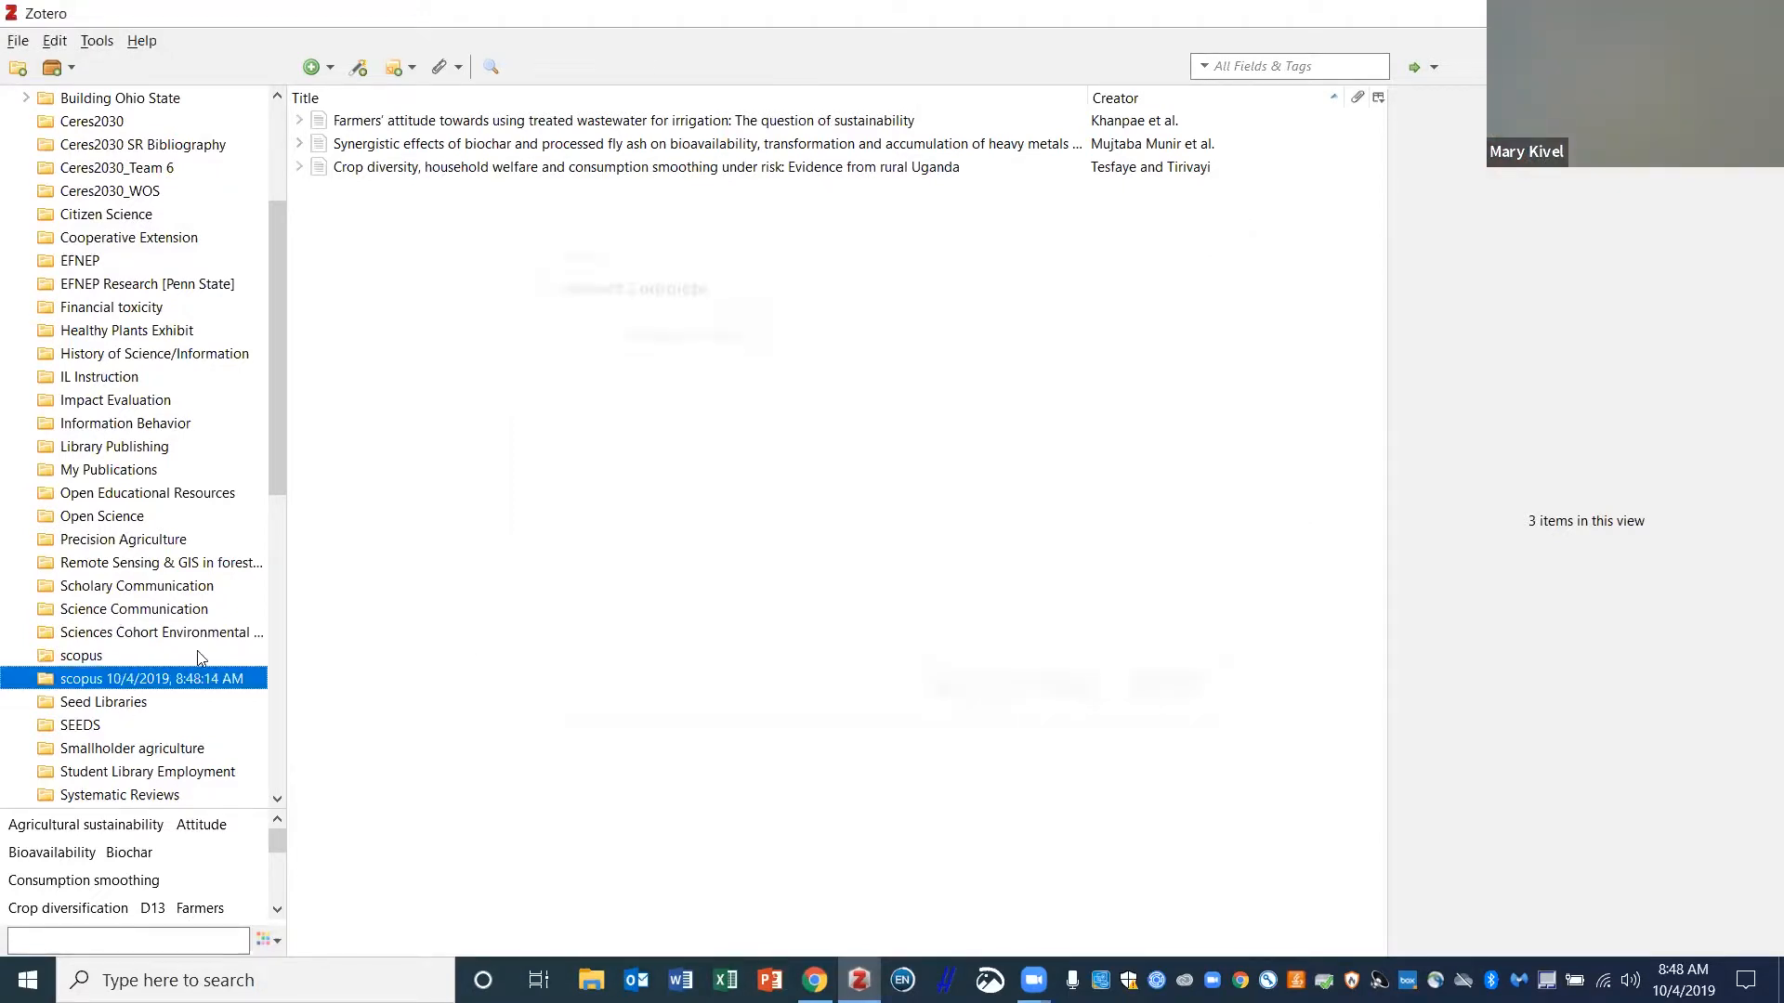
- In the newly imported scopus collection, select all three records
{"action": "left_click", "coordinate": [100, 659]}
{"action": "left_click", "coordinate": [101, 682]}
{"action": "left_click", "coordinate": [420, 121]}
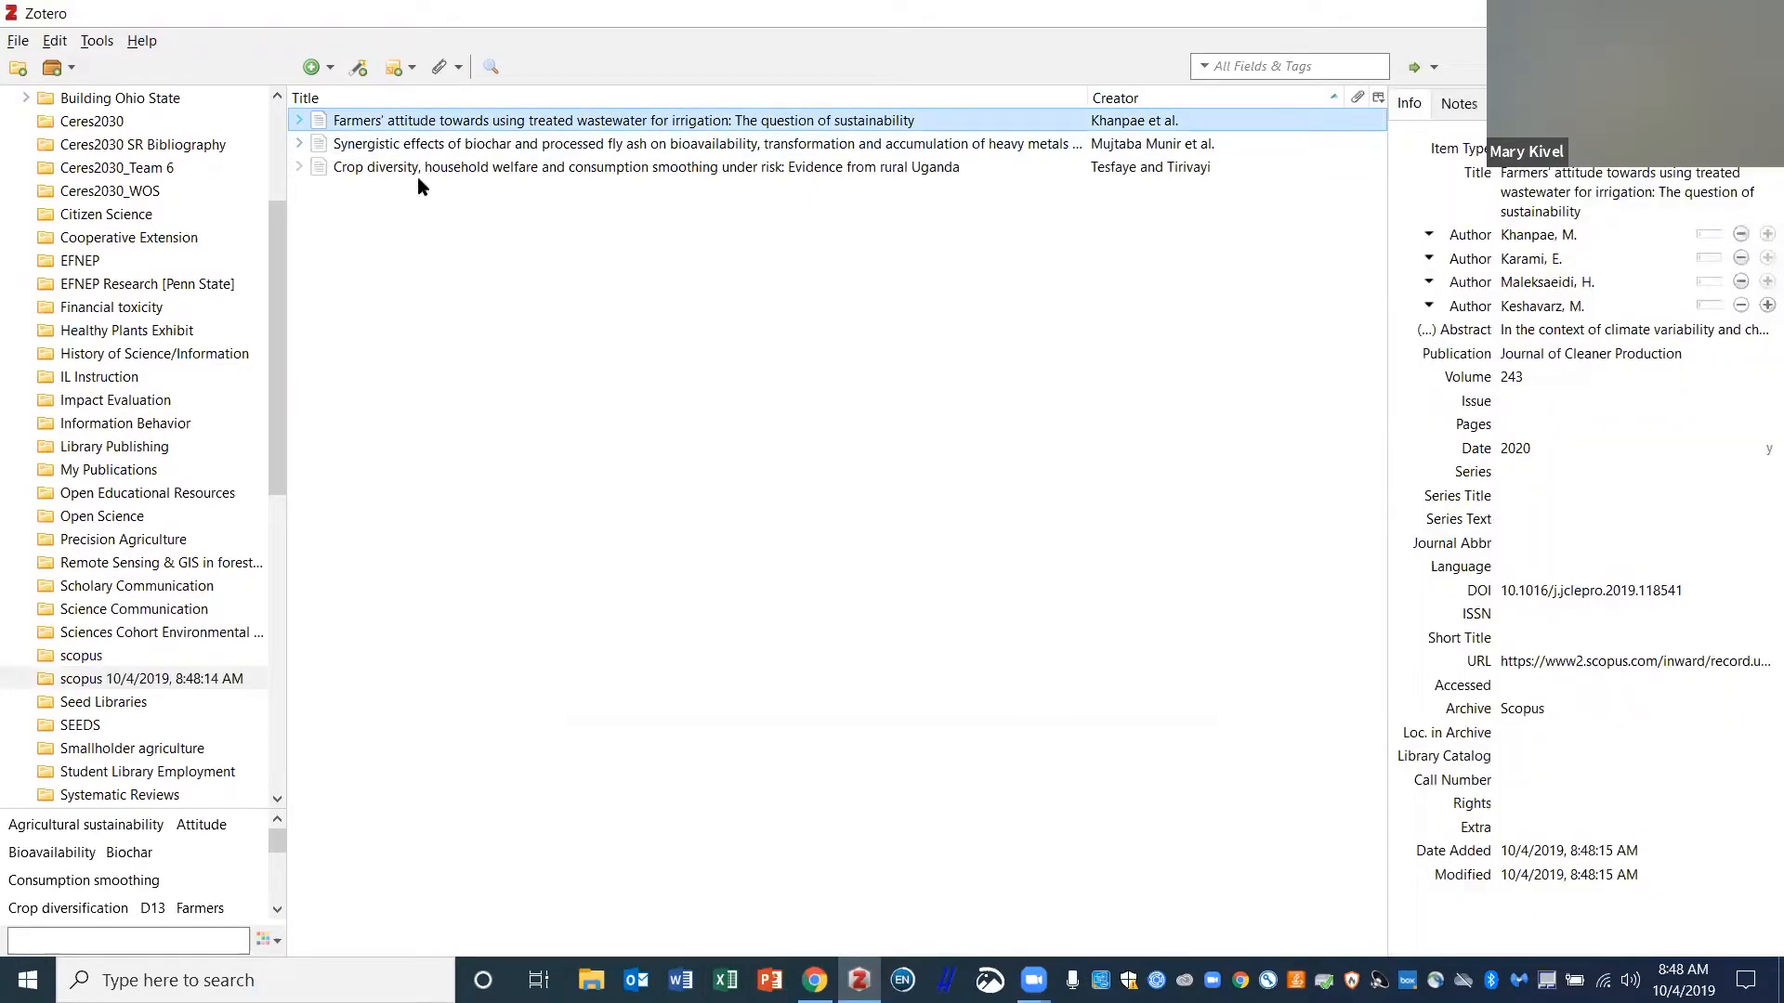
{"action": "left_click", "coordinate": [418, 146], "text": "ctrl"}
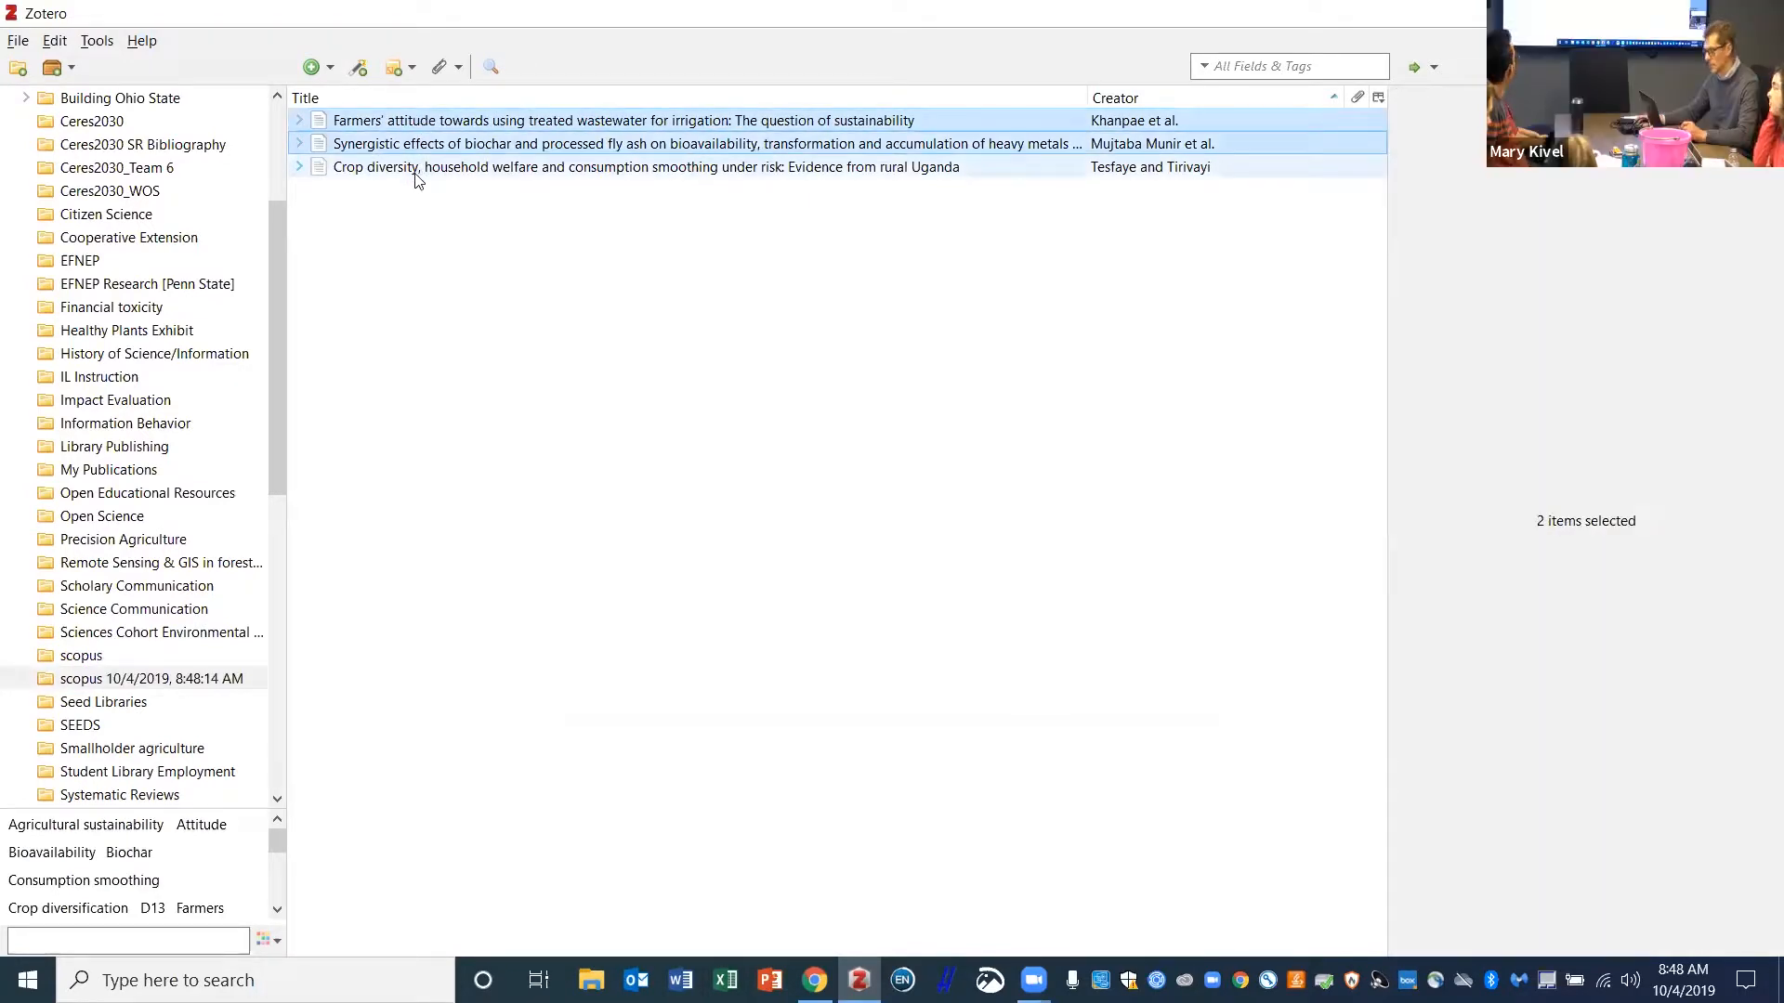
{"action": "left_click", "coordinate": [416, 169], "text": "ctrl"}
- Drag the three records onto Test 2 and confirm they appear there
{"action": "left_click_drag", "start_coordinate": [277, 291], "coordinate": [291, 418]}
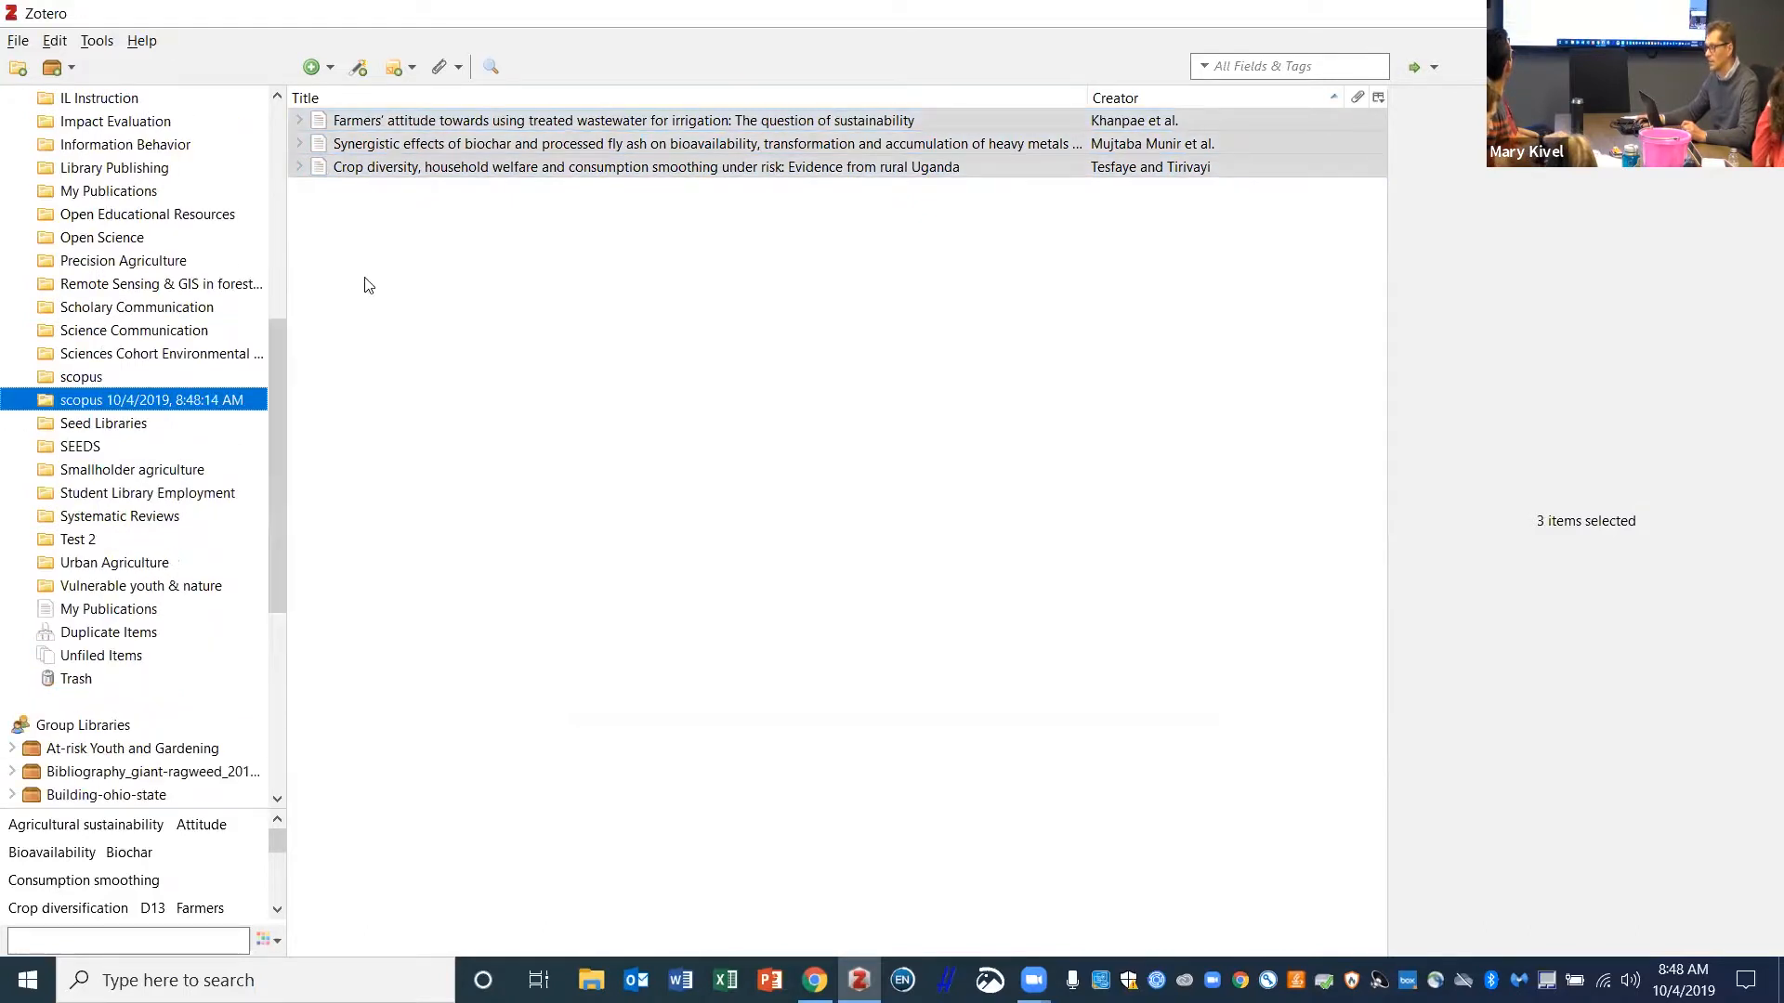
{"action": "left_click_drag", "start_coordinate": [398, 170], "coordinate": [178, 455]}
{"action": "left_click_drag", "start_coordinate": [96, 546], "coordinate": [82, 546]}
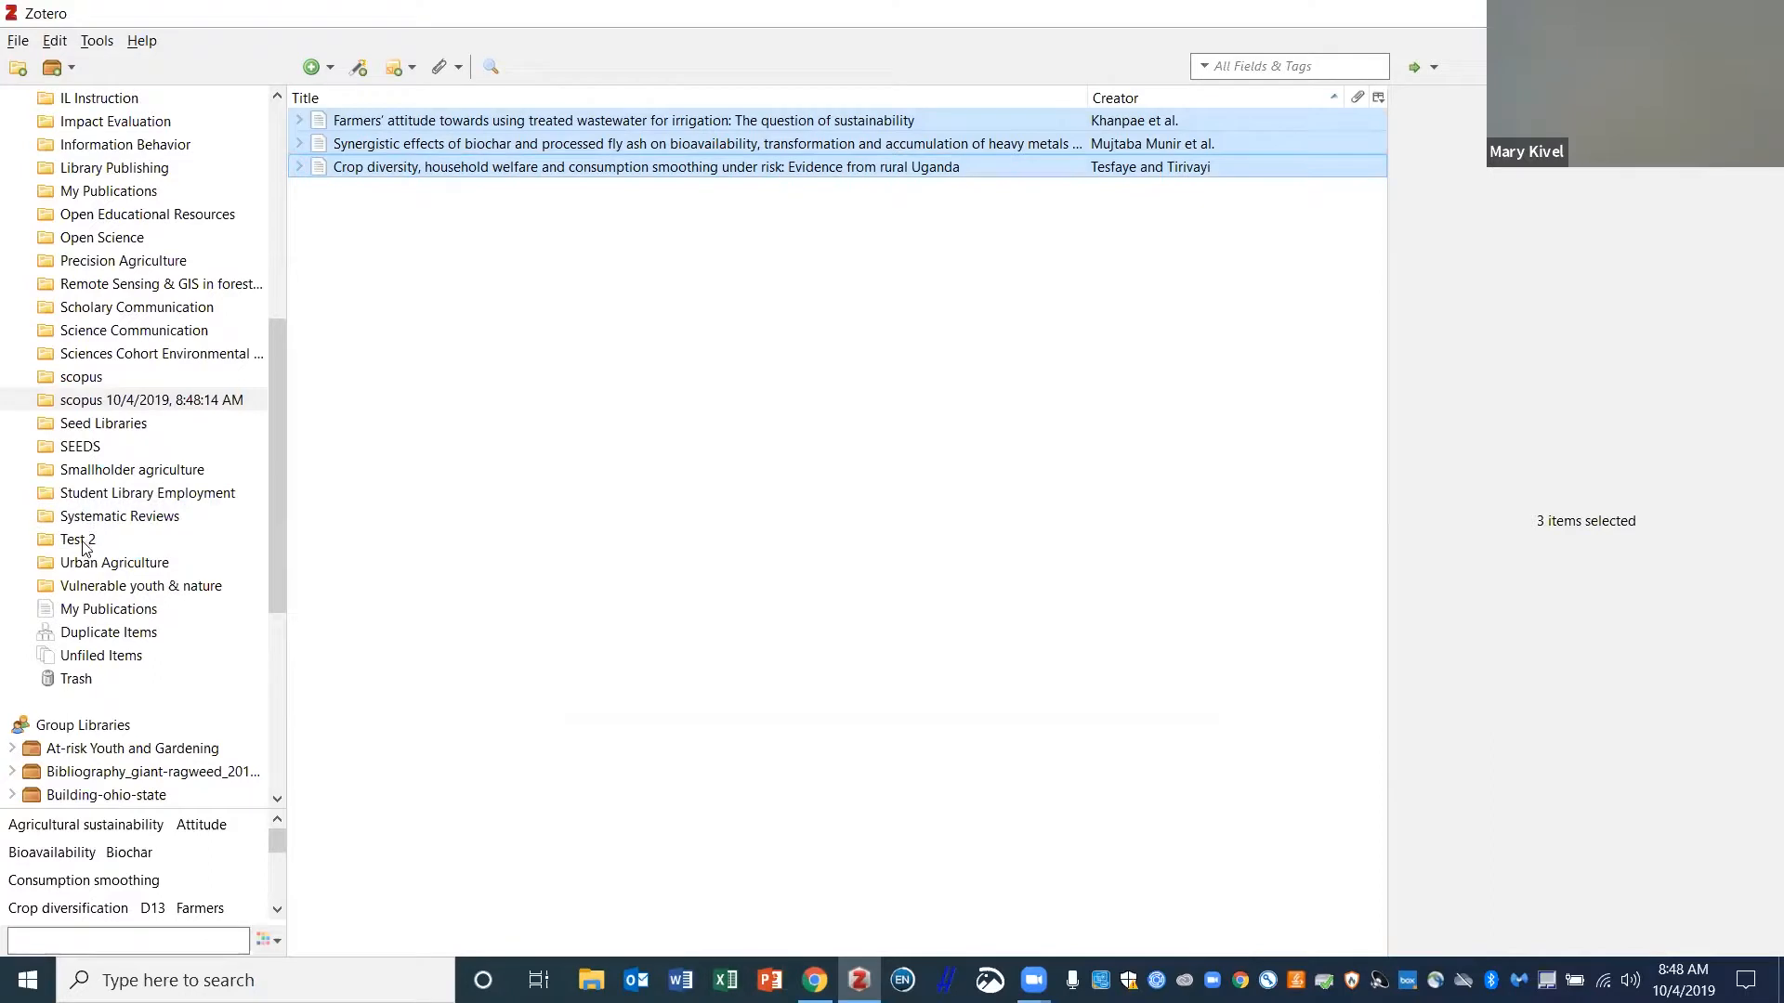
{"action": "left_click", "coordinate": [86, 541]}
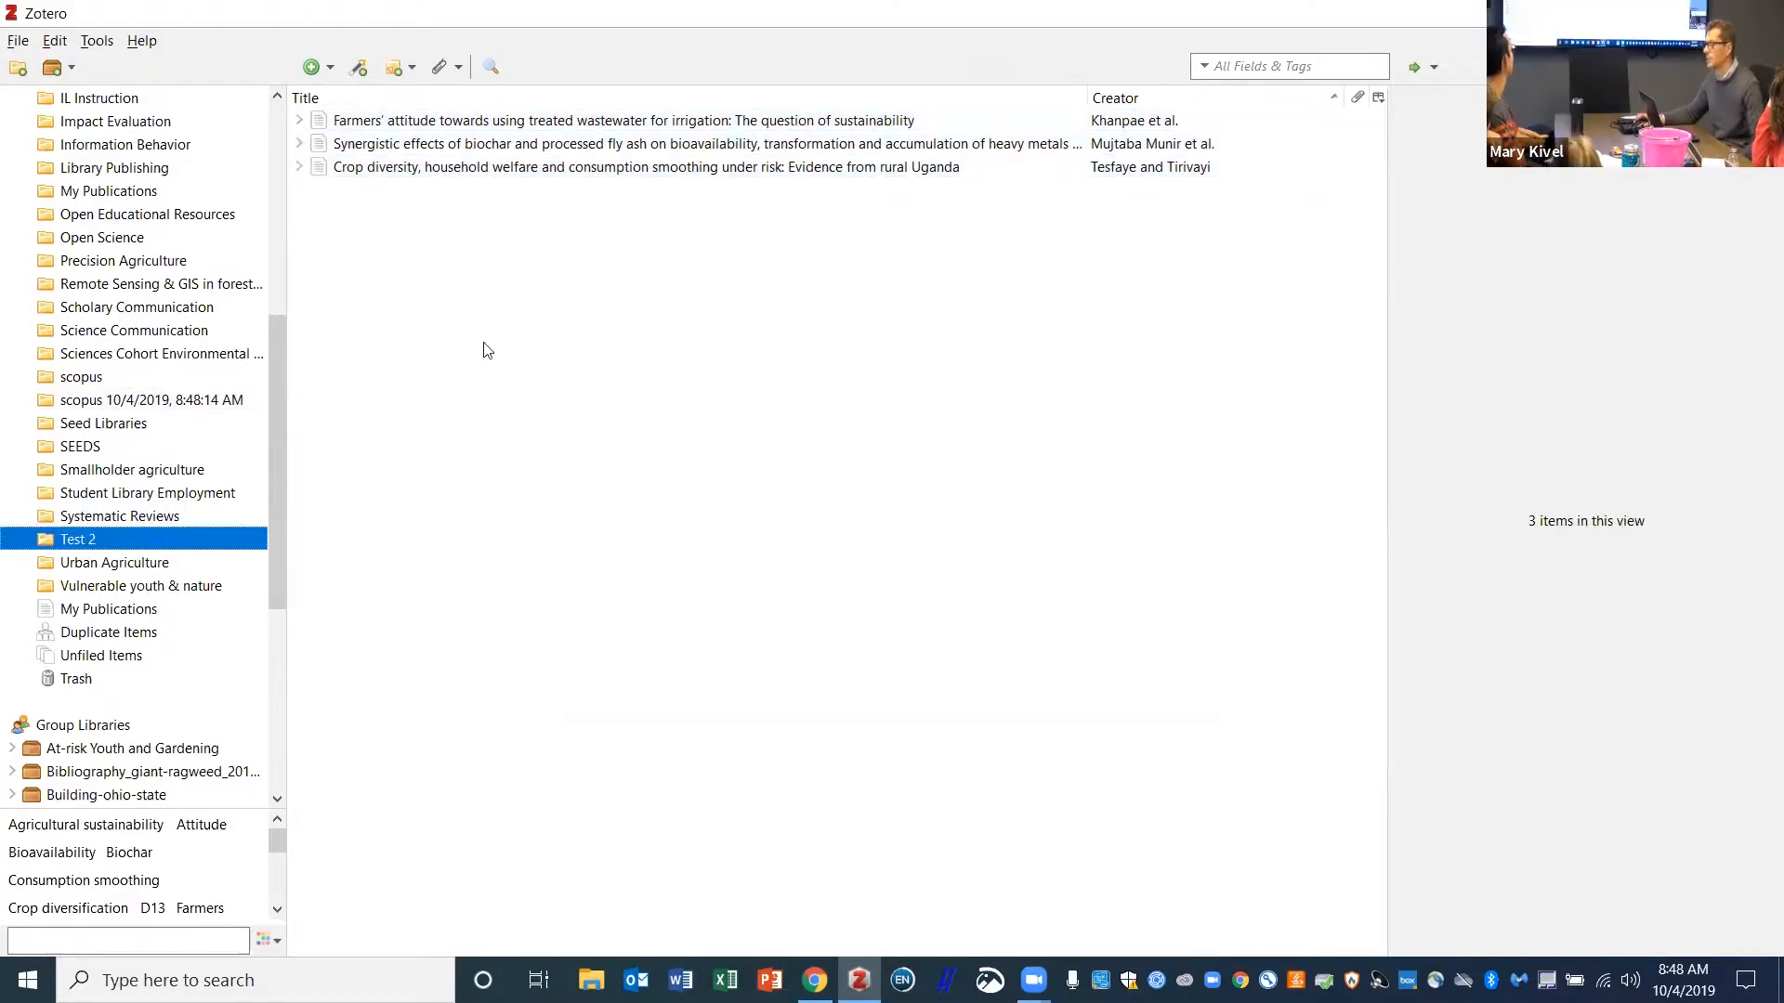
{"action": "left_click", "coordinate": [97, 42]}
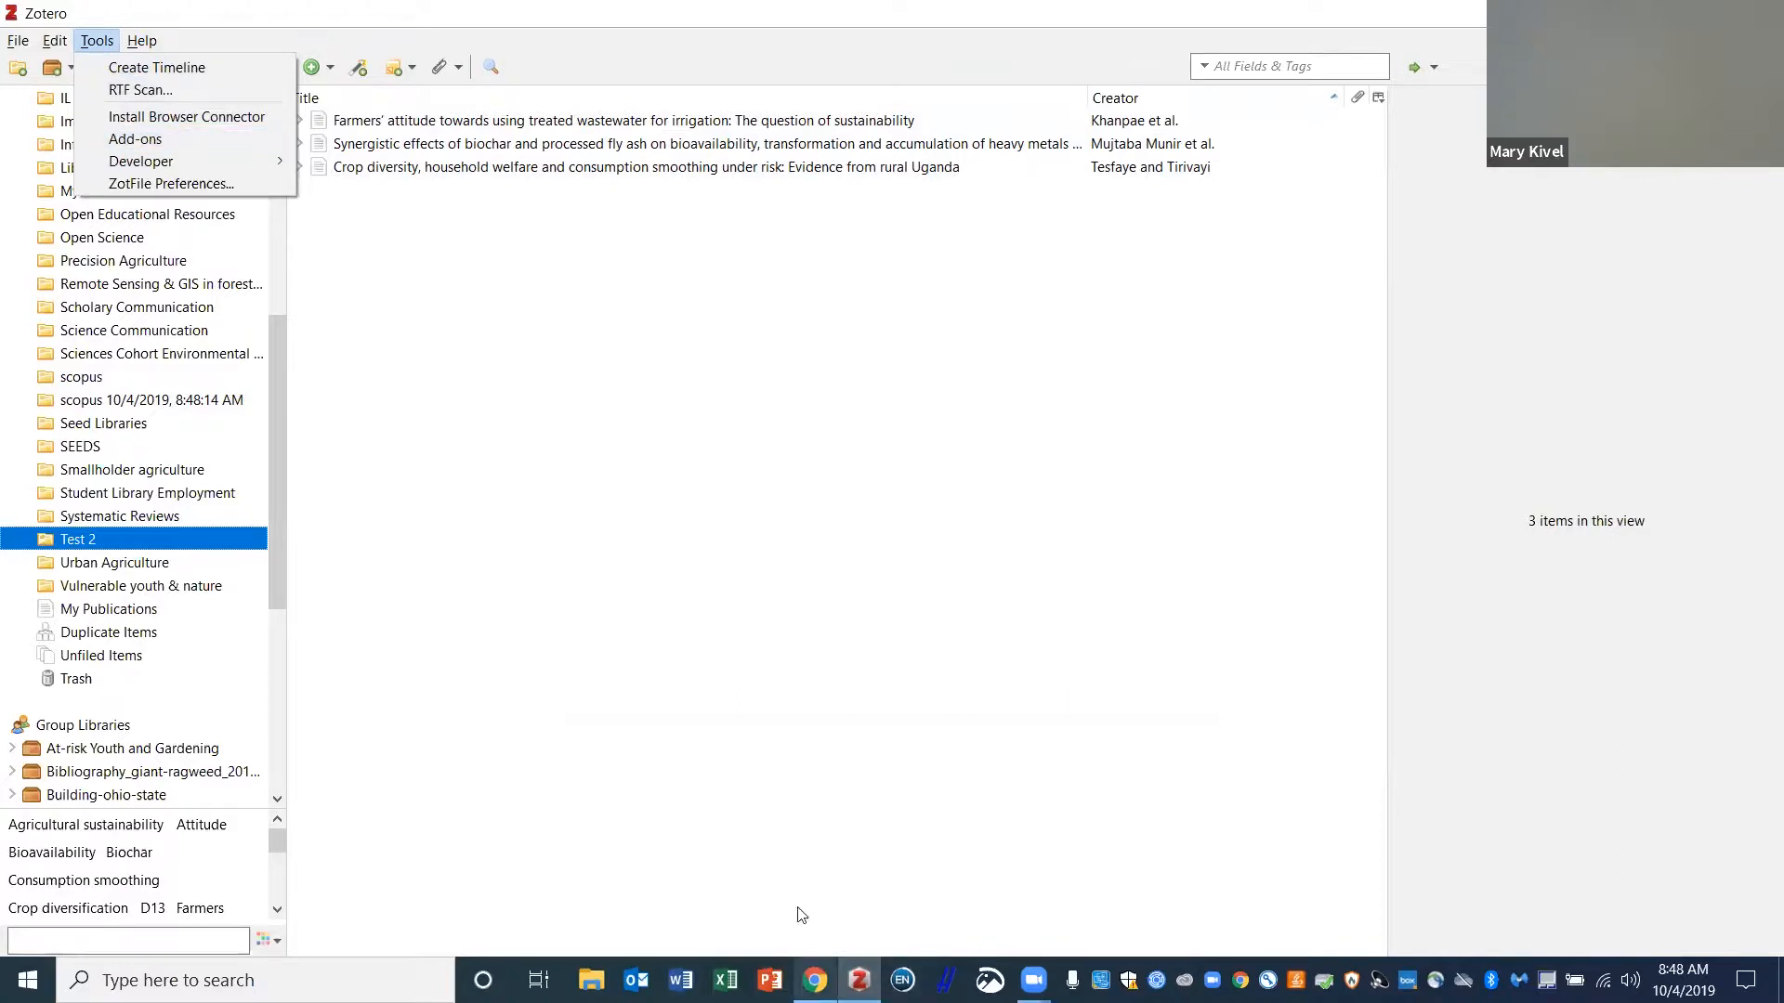
{"action": "mouse_move", "coordinate": [53, 39]}
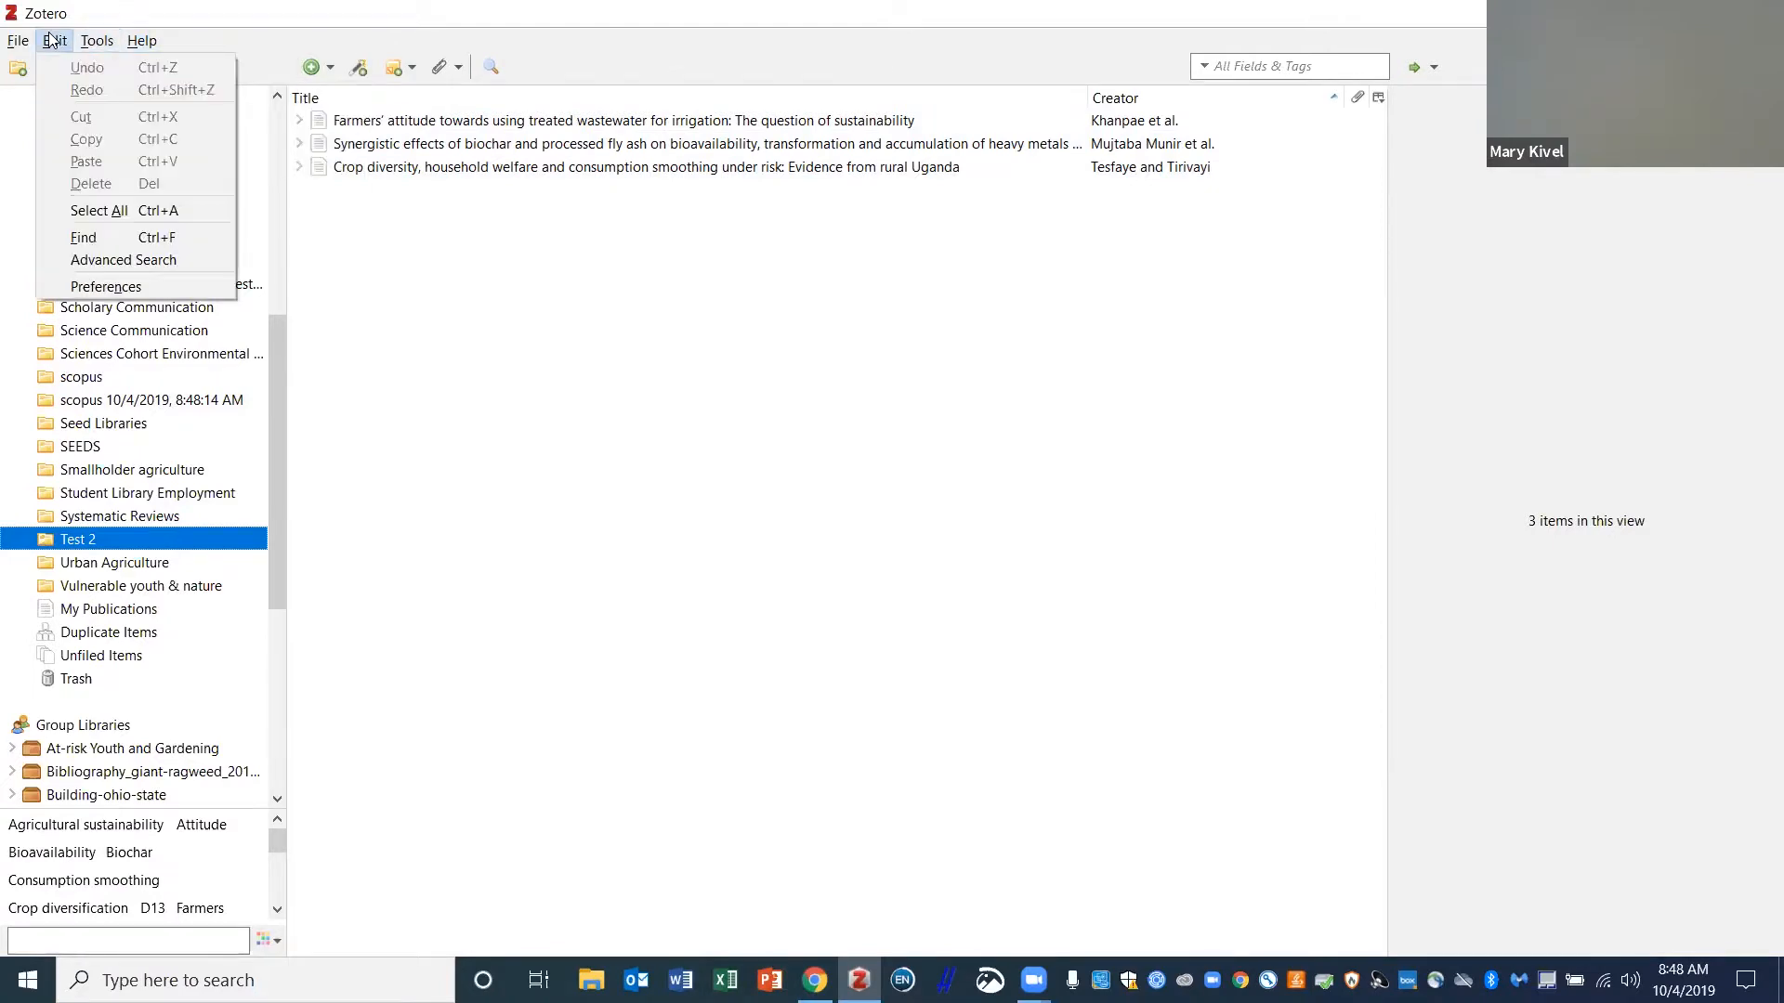
{"action": "left_click", "coordinate": [102, 286]}
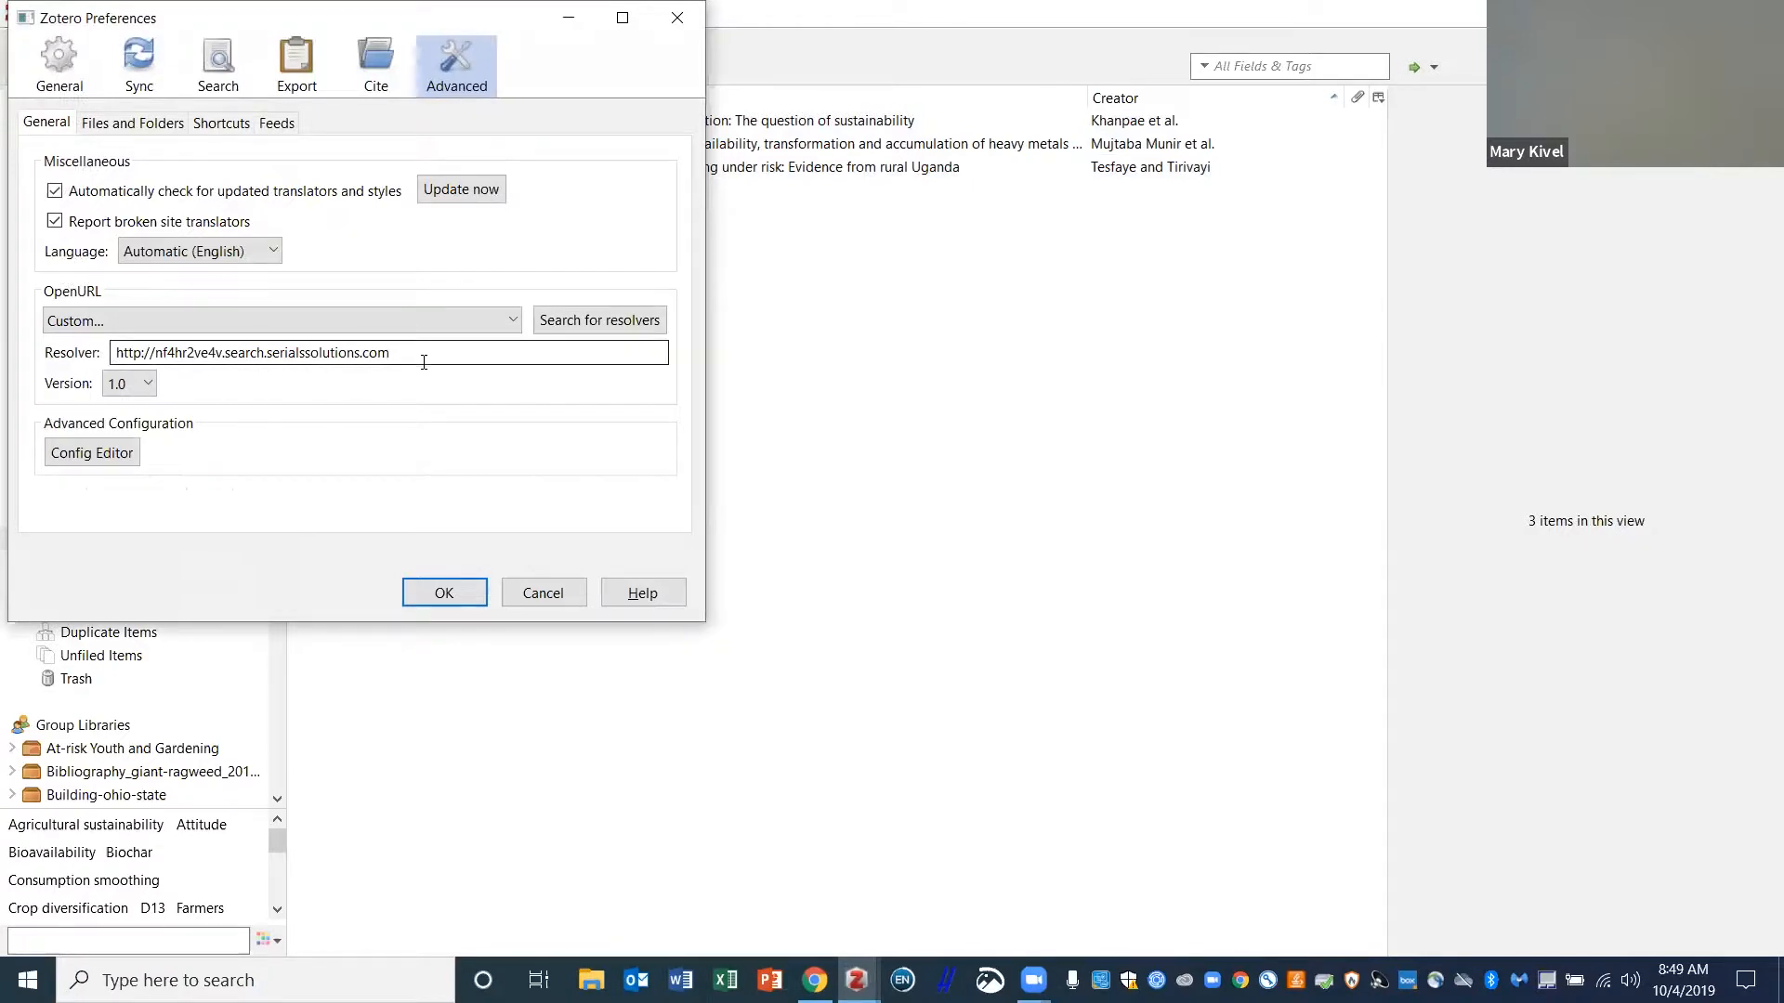
{"action": "left_click", "coordinate": [445, 593]}
- Run Find Available PDFs on all three records, then switch to the Systematic Reviews collection
{"action": "left_click", "coordinate": [531, 121]}
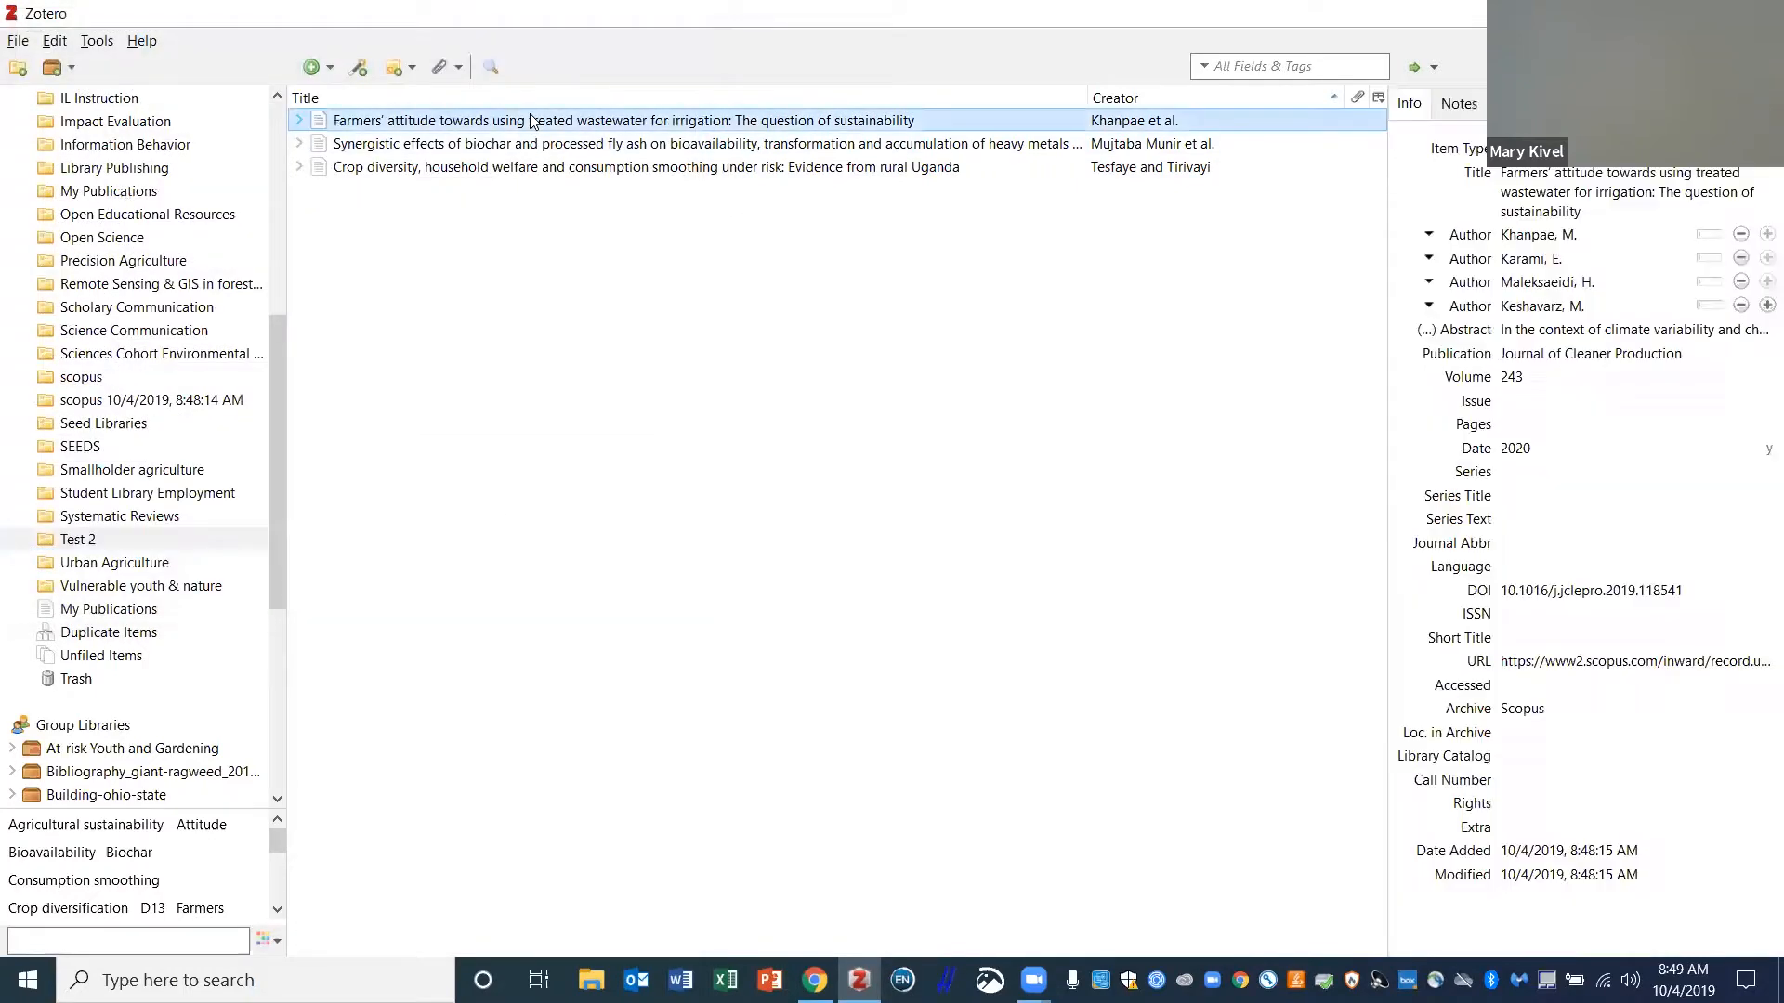
{"action": "left_click", "coordinate": [511, 167], "text": "shift"}
{"action": "right_click", "coordinate": [511, 167]}
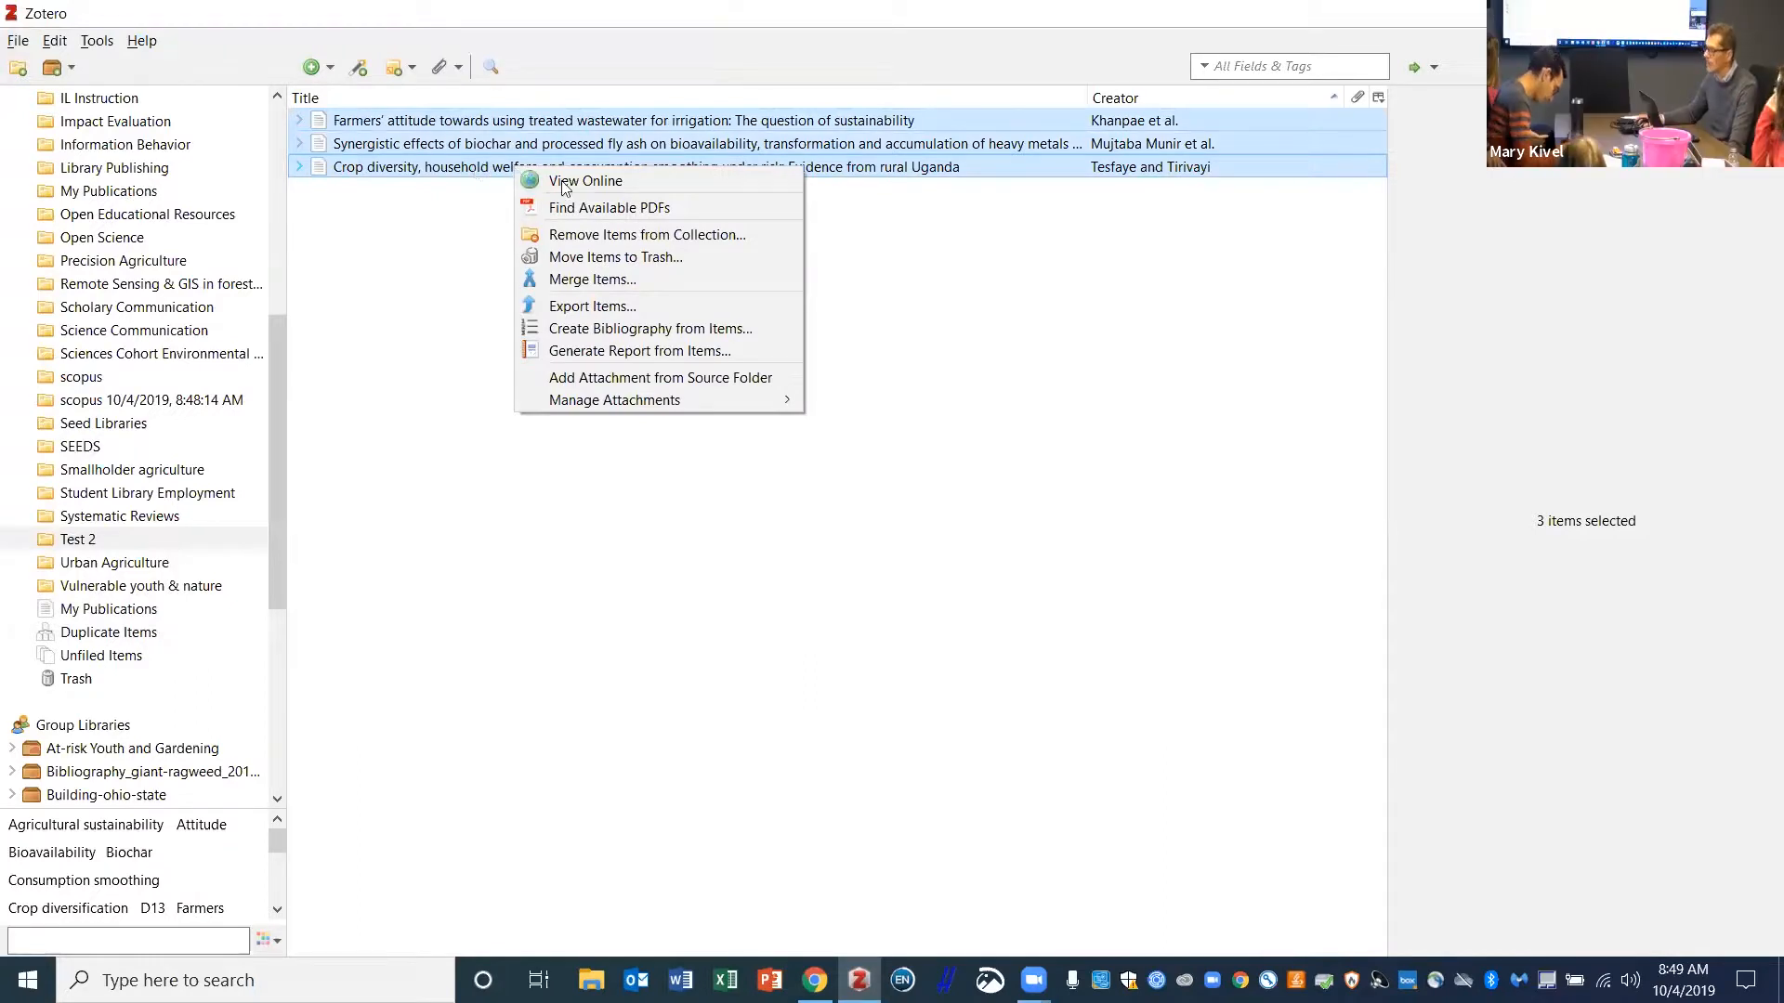
{"action": "left_click", "coordinate": [608, 209]}
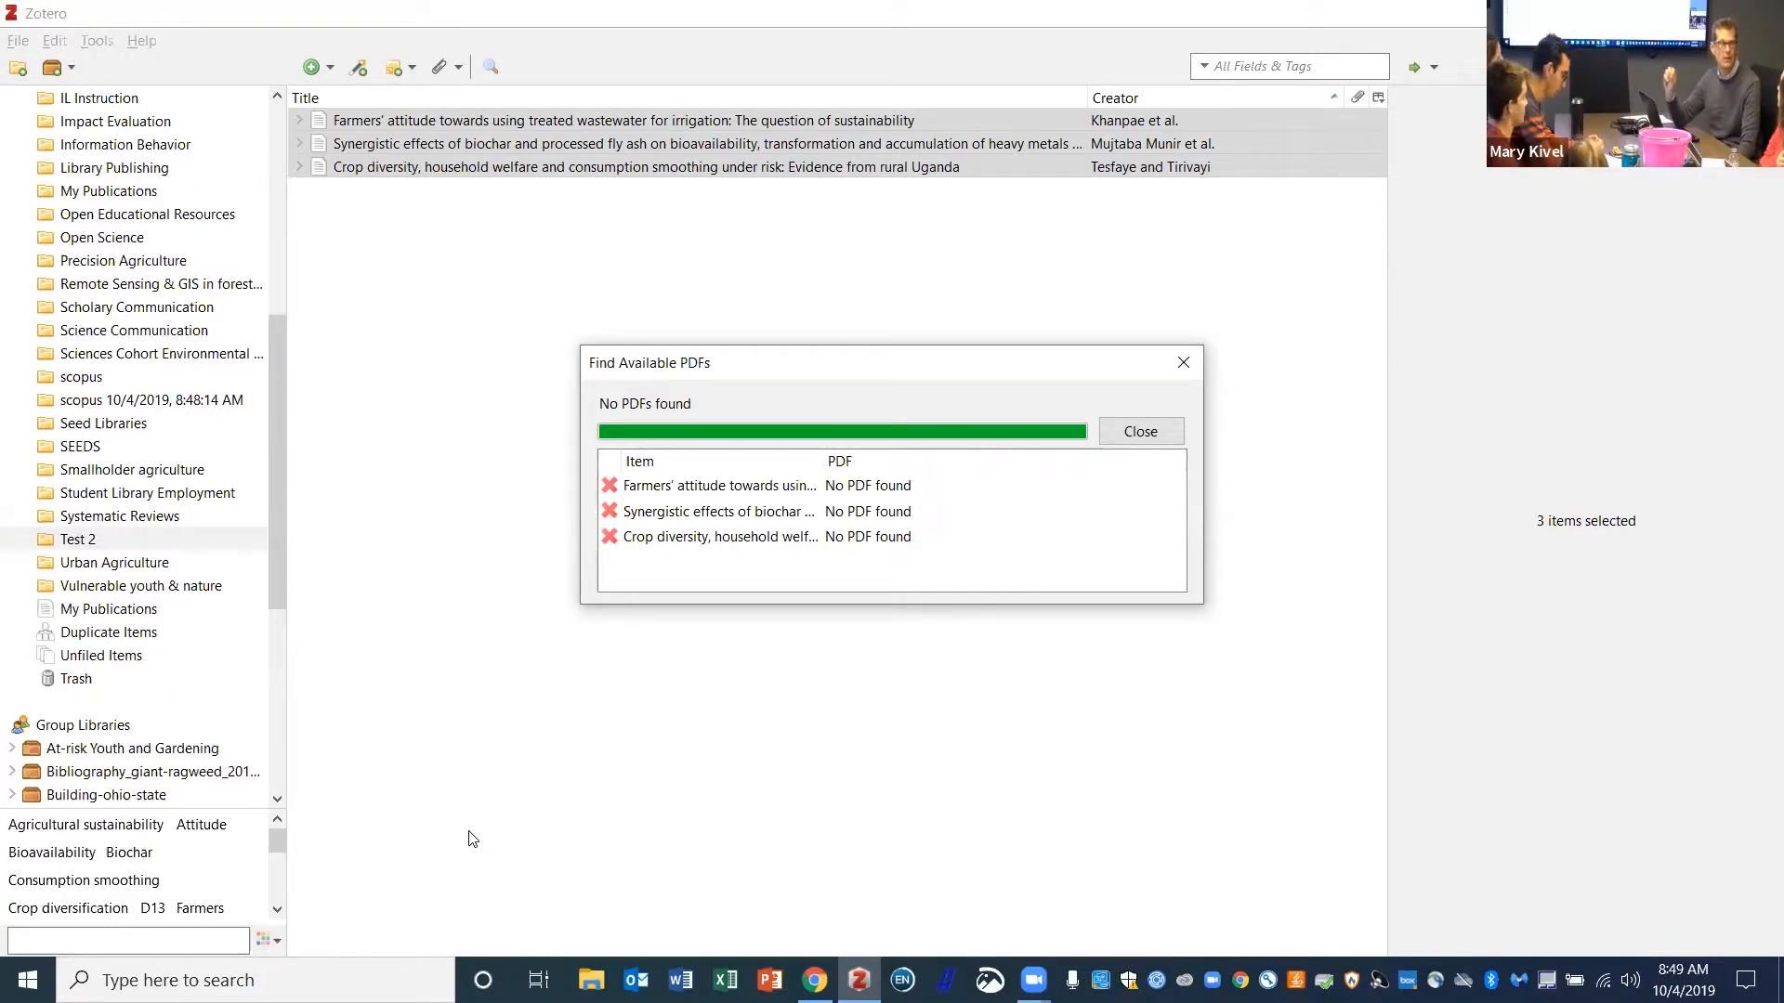
{"action": "left_click", "coordinate": [172, 513]}
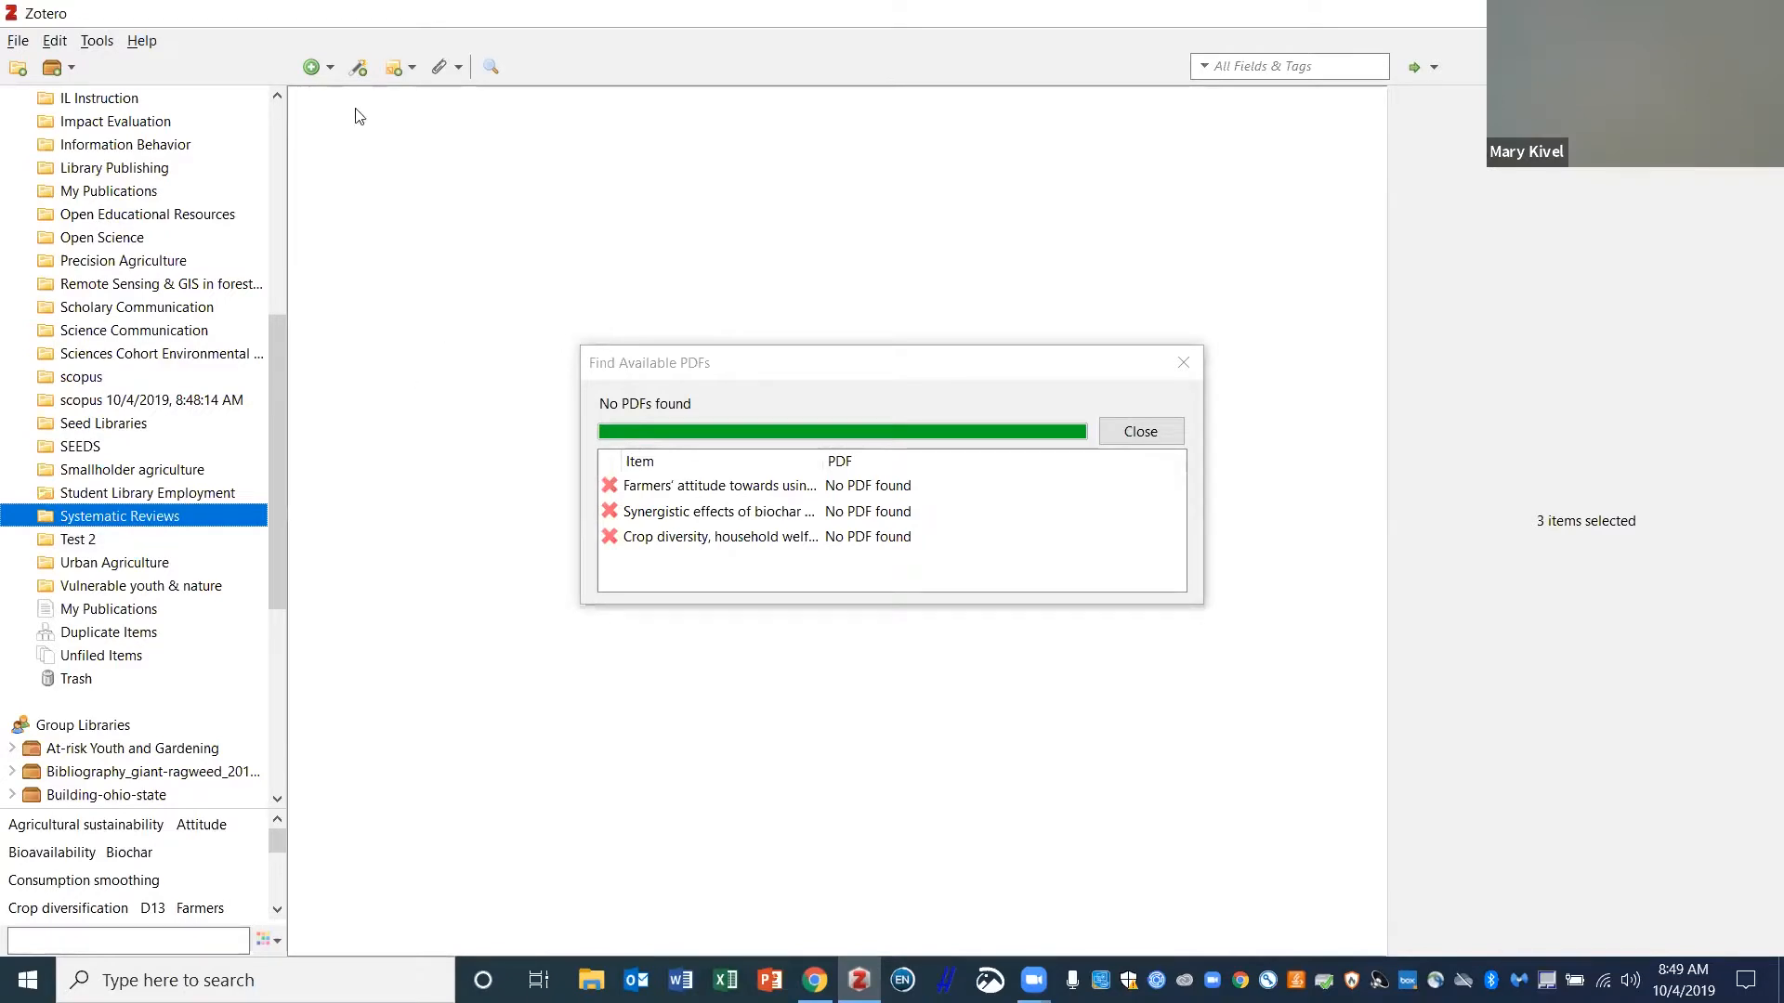
{"action": "left_click", "coordinate": [97, 41]}
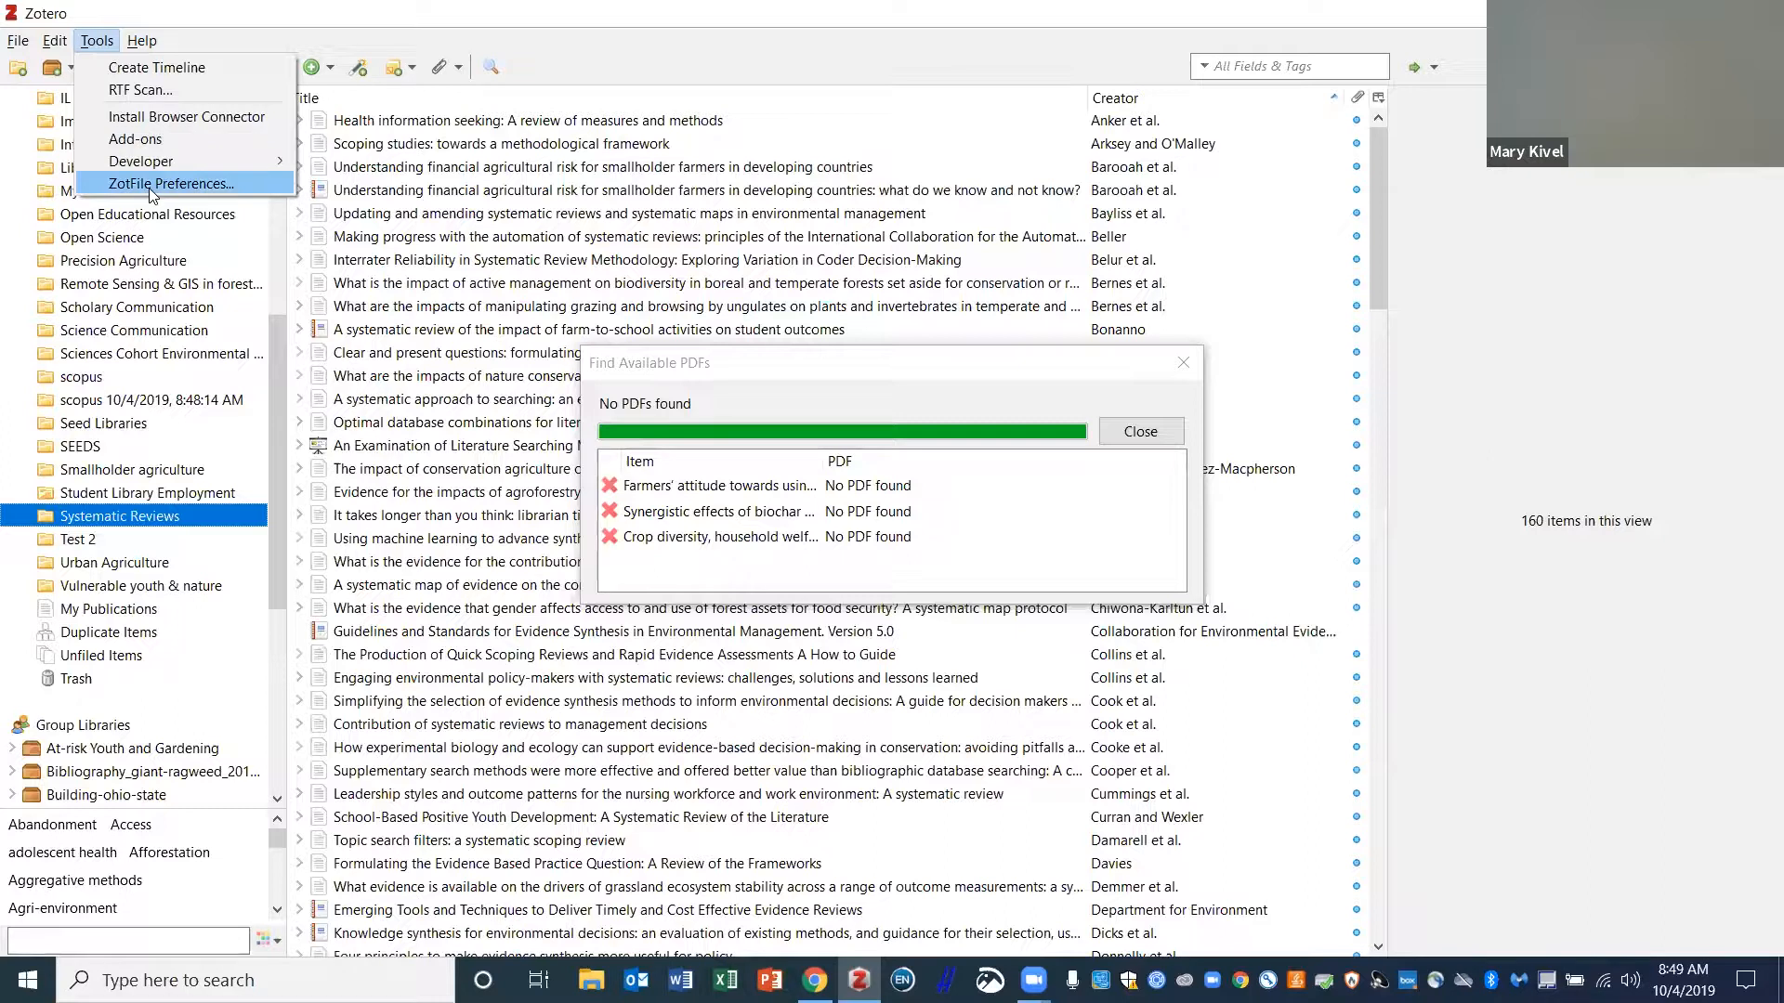
- Close the Add-ons Manager and select the smallholder financial agricultural risk item
{"action": "left_click", "coordinate": [154, 139]}
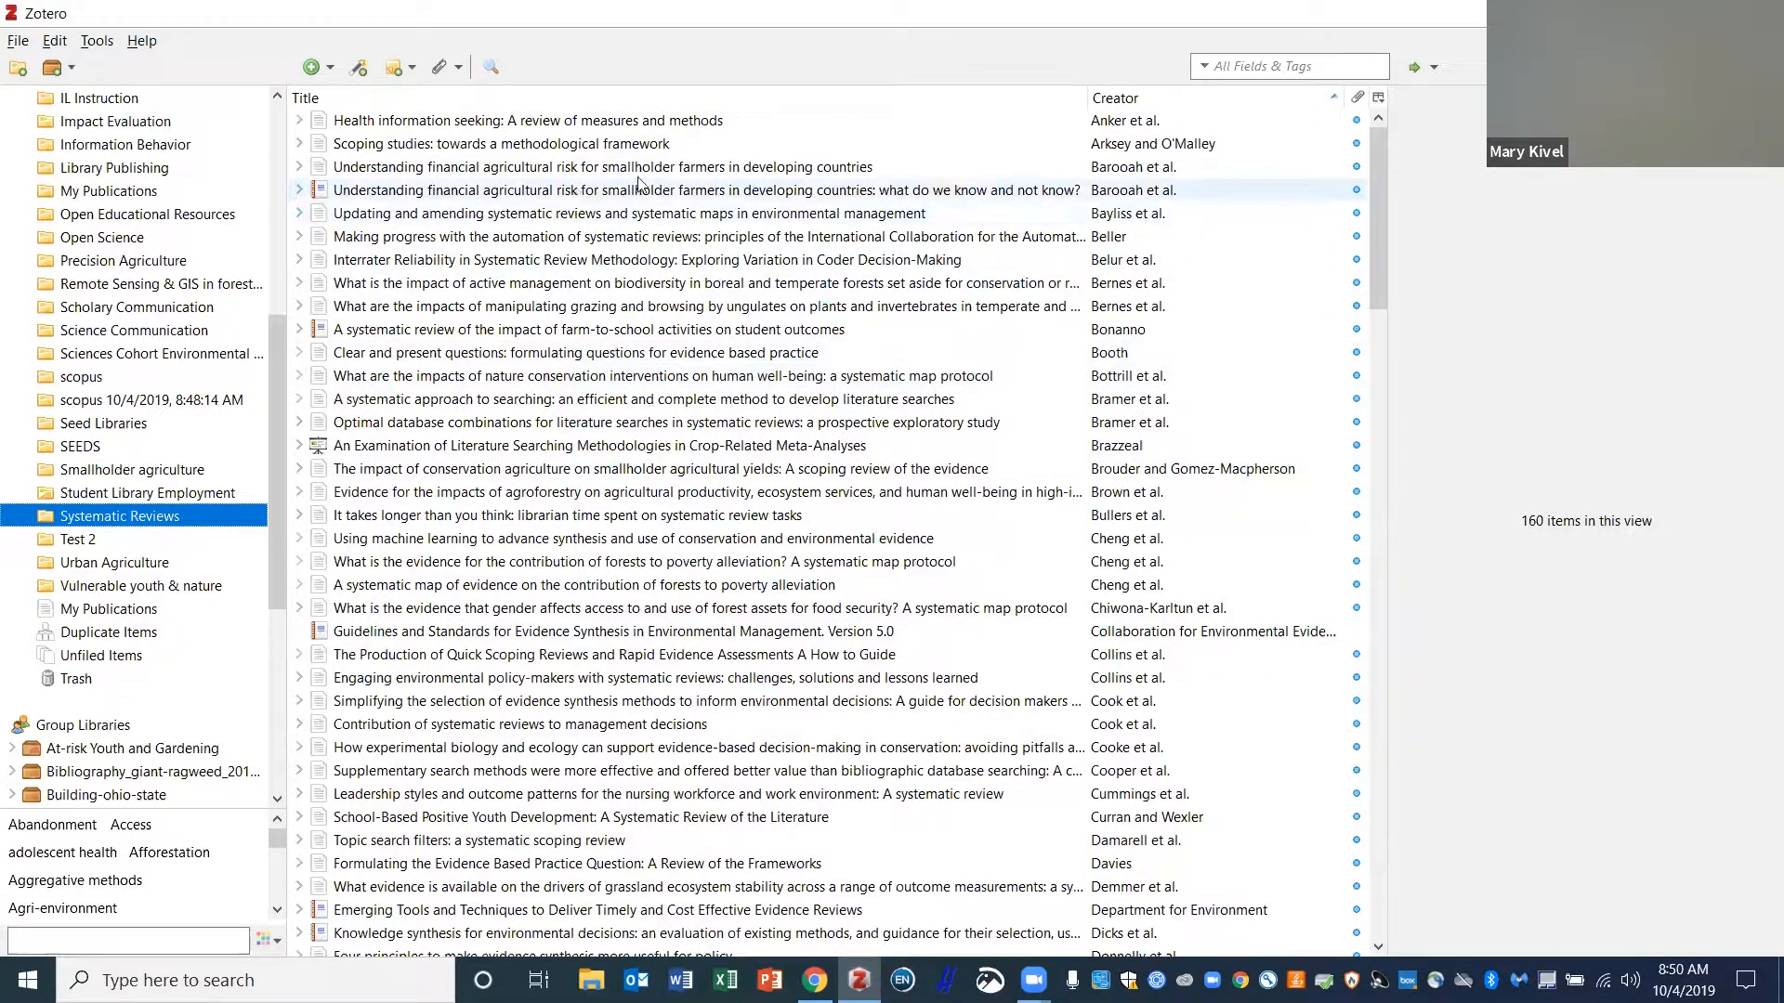
{"action": "left_click", "coordinate": [394, 172]}
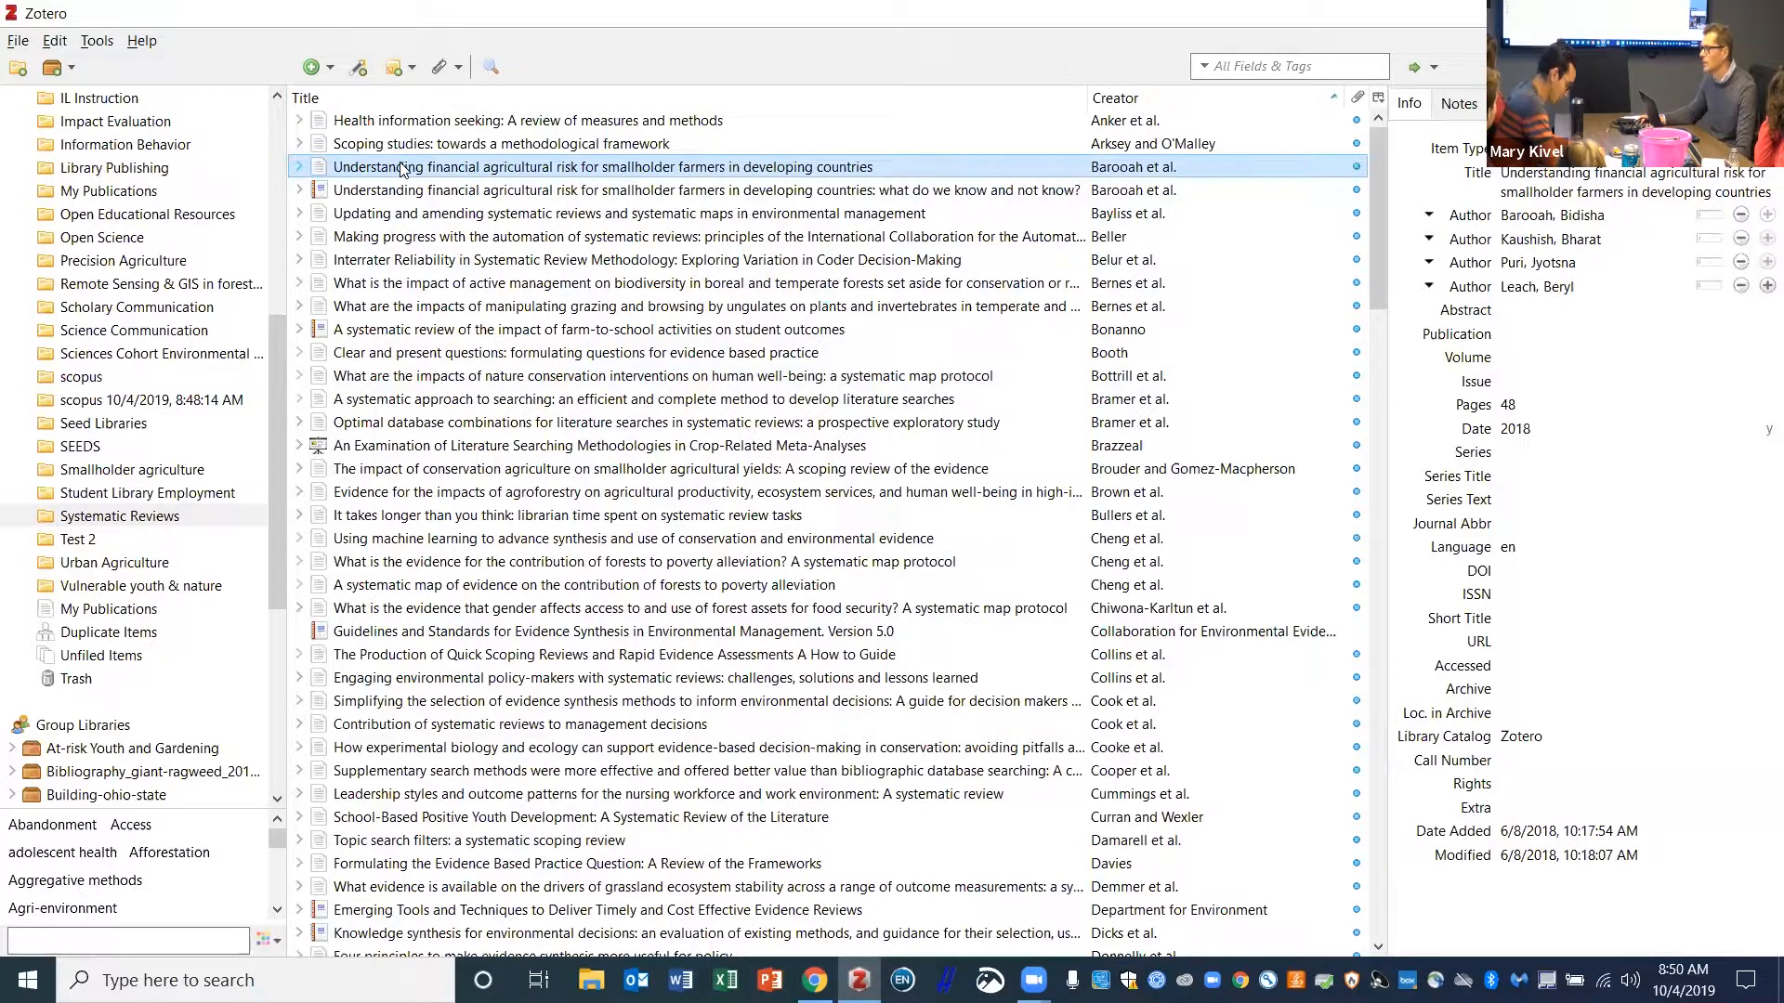
{"action": "double_click", "coordinate": [403, 170]}
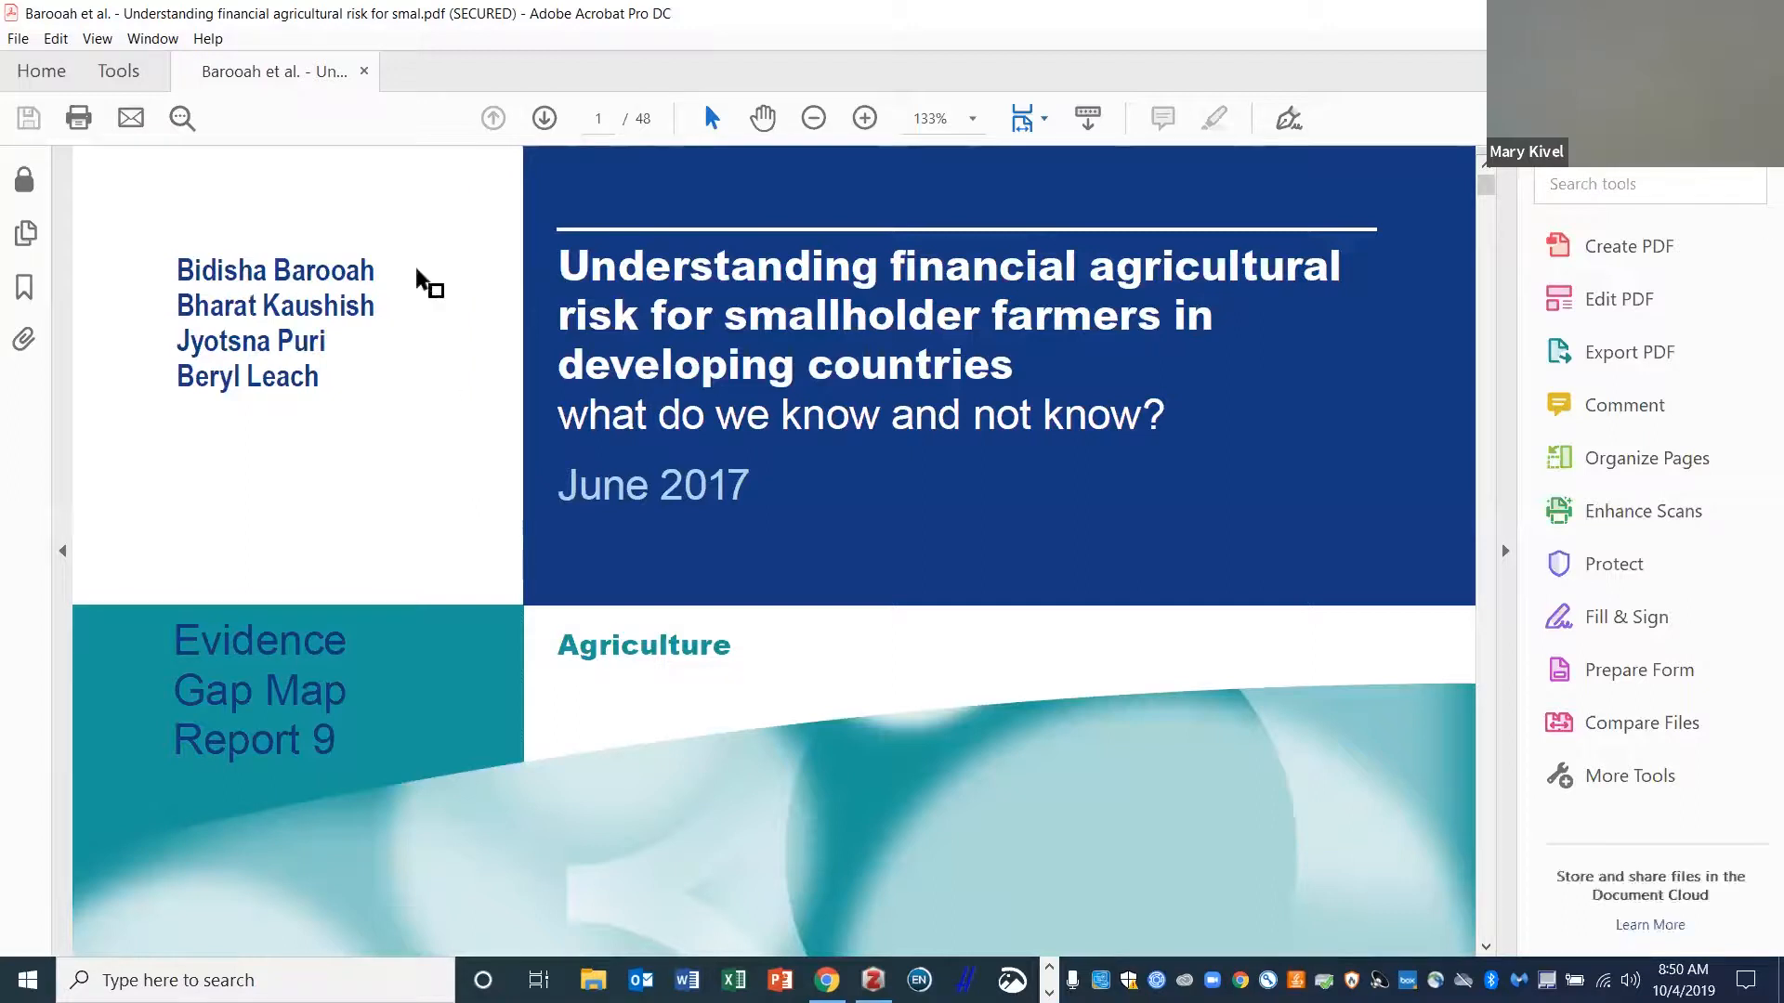
{"action": "left_click", "coordinate": [1761, 13]}
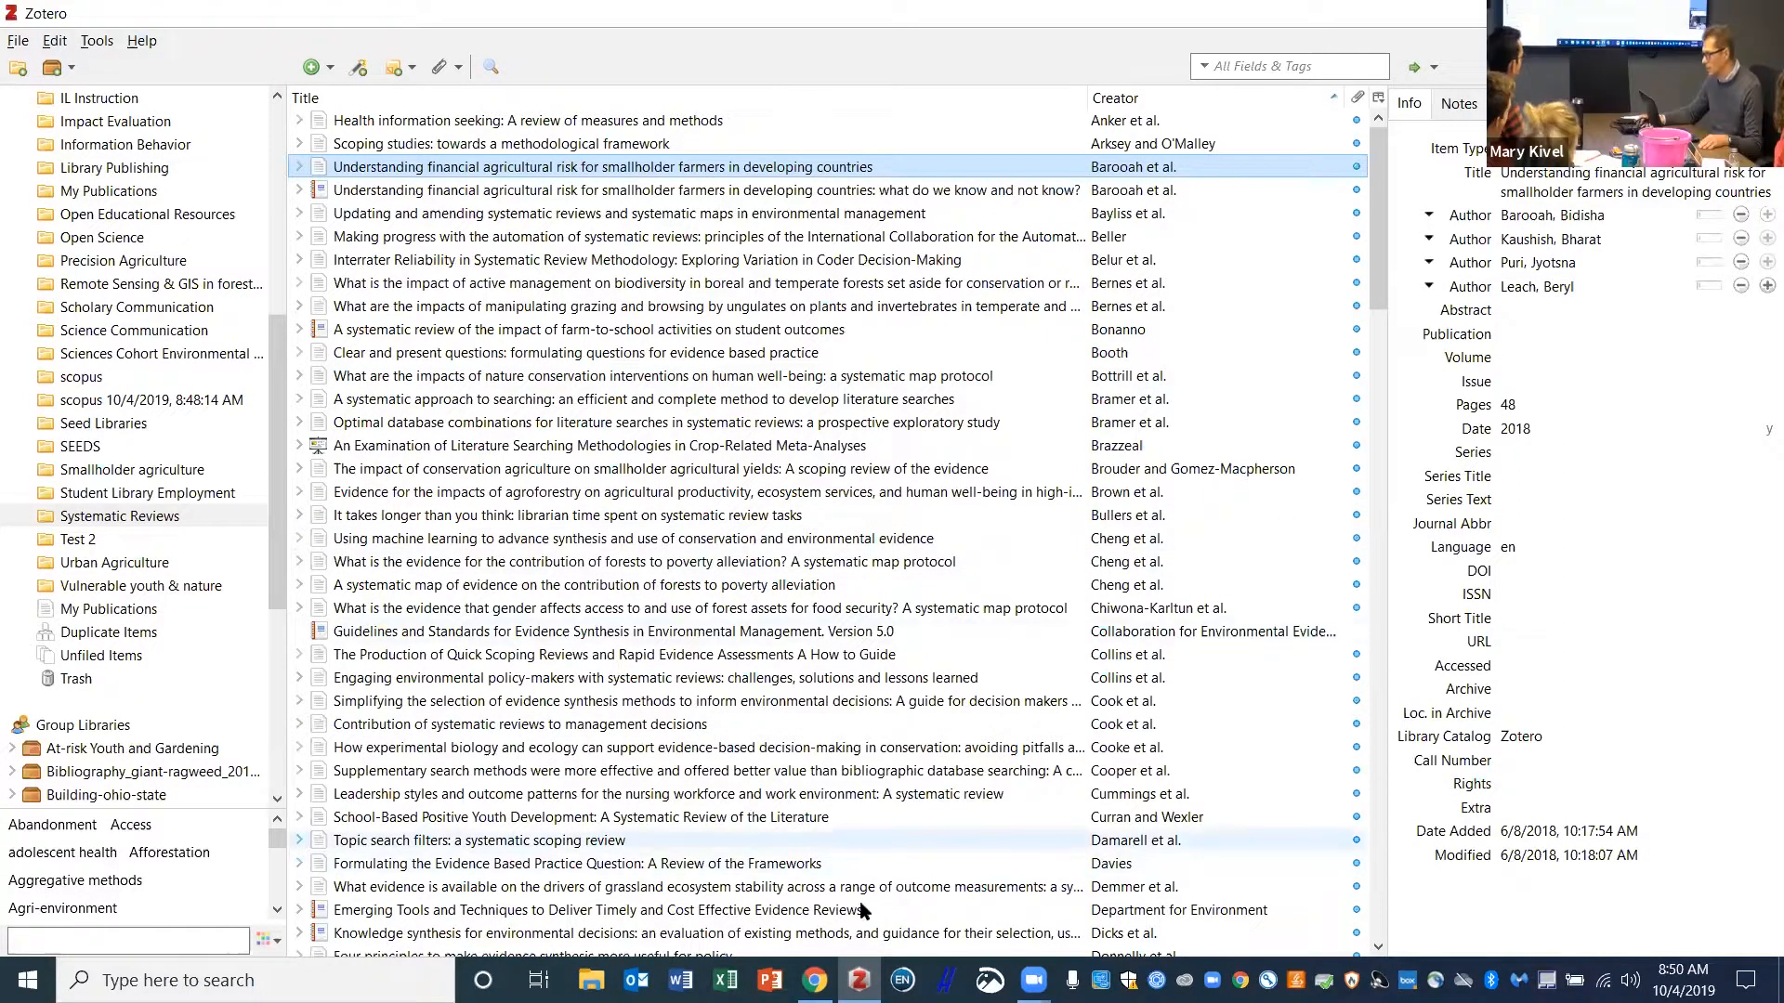
- In Test 2, inspect the Crop diversity item's author names, empty Pages field and DOI
{"action": "left_click", "coordinate": [80, 543]}
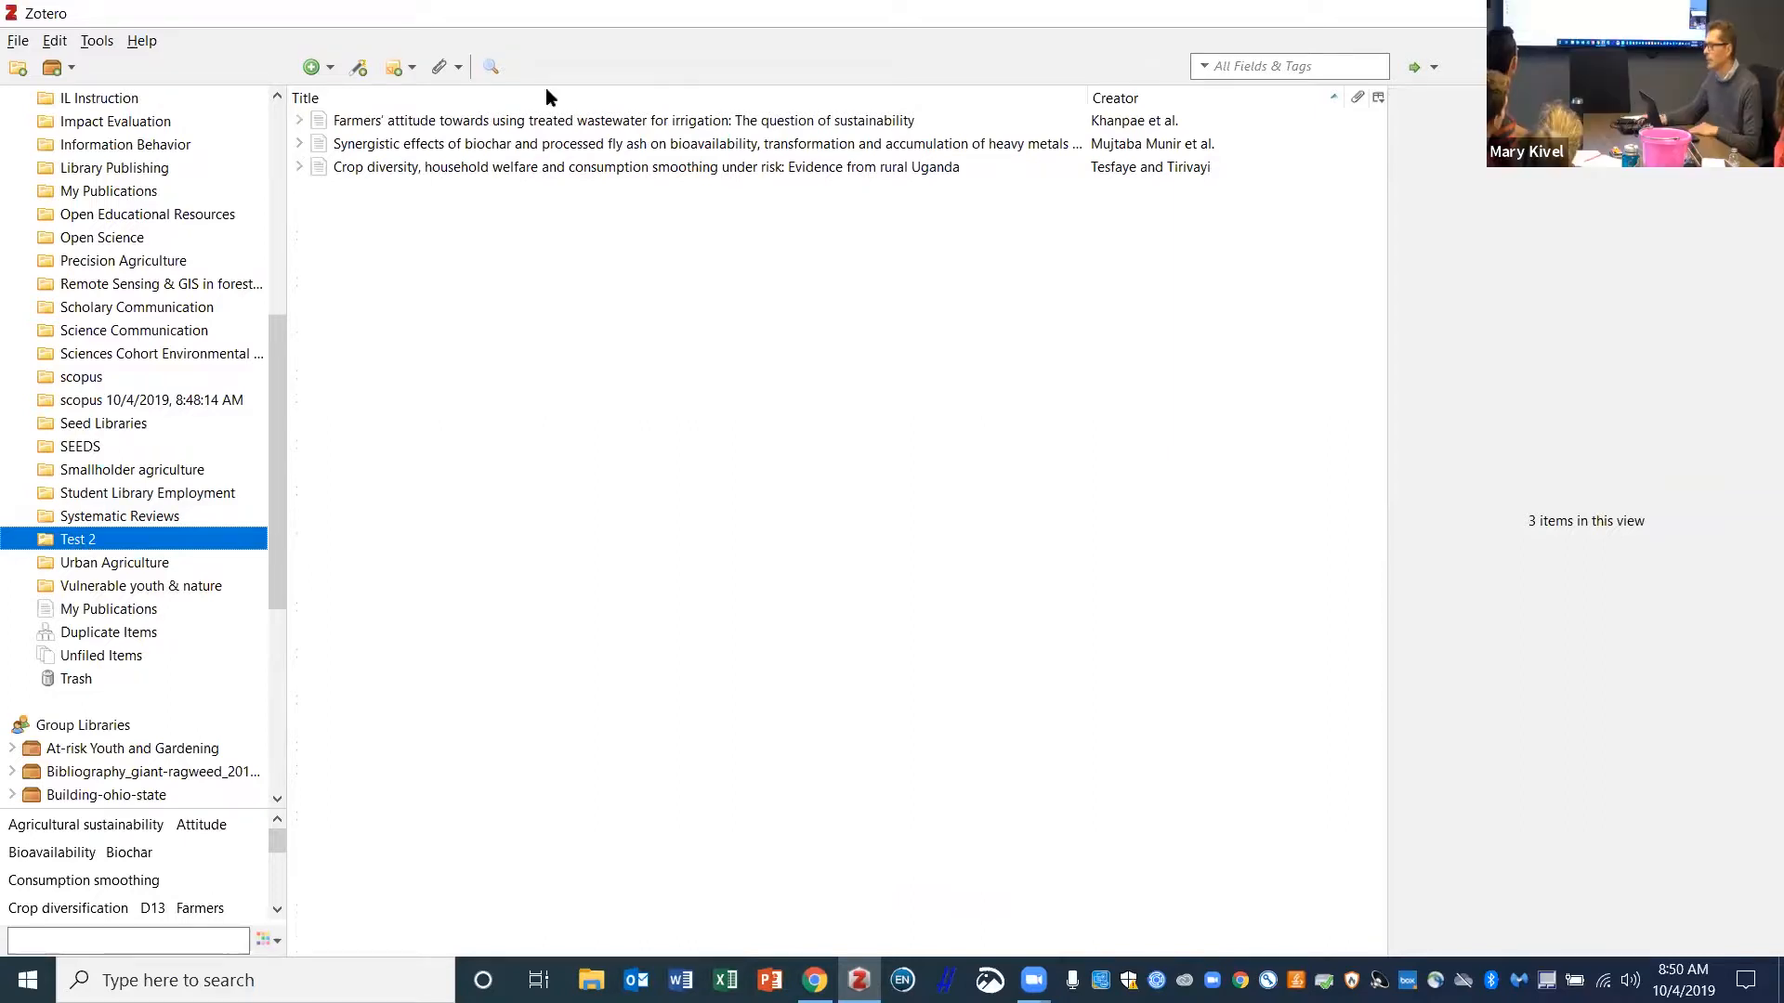
{"action": "left_click", "coordinate": [844, 169]}
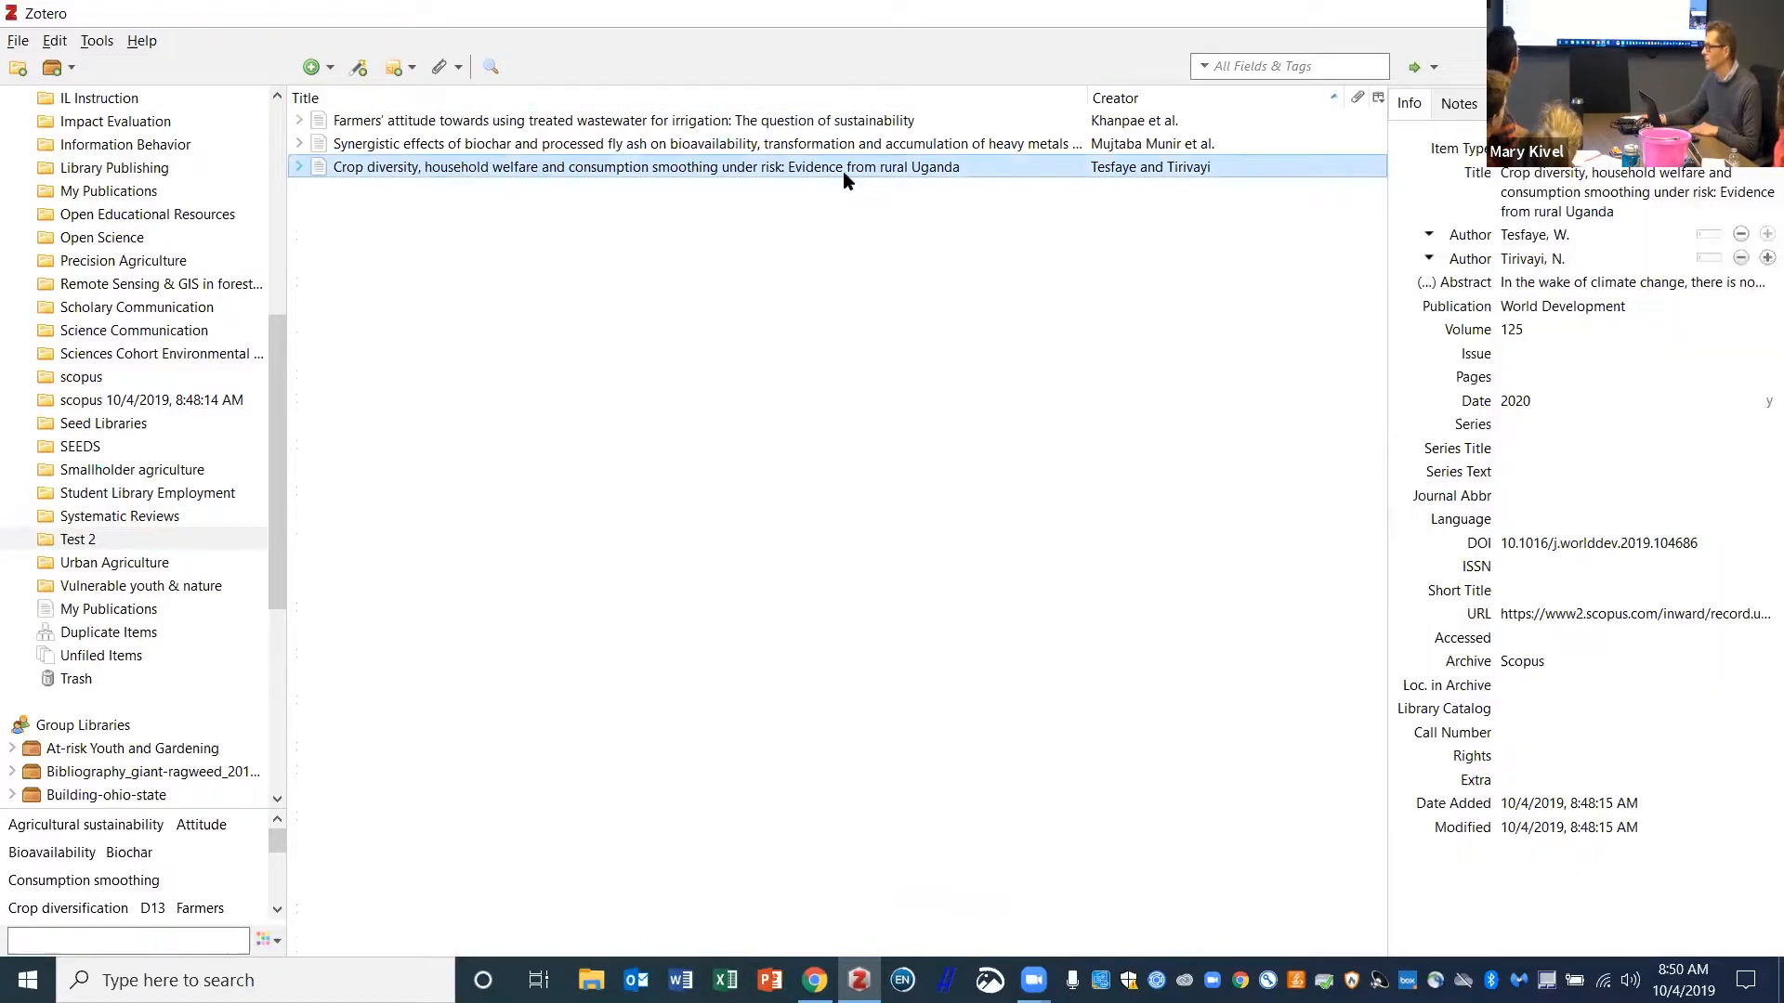
{"action": "left_click", "coordinate": [1540, 172]}
{"action": "left_click", "coordinate": [1557, 258]}
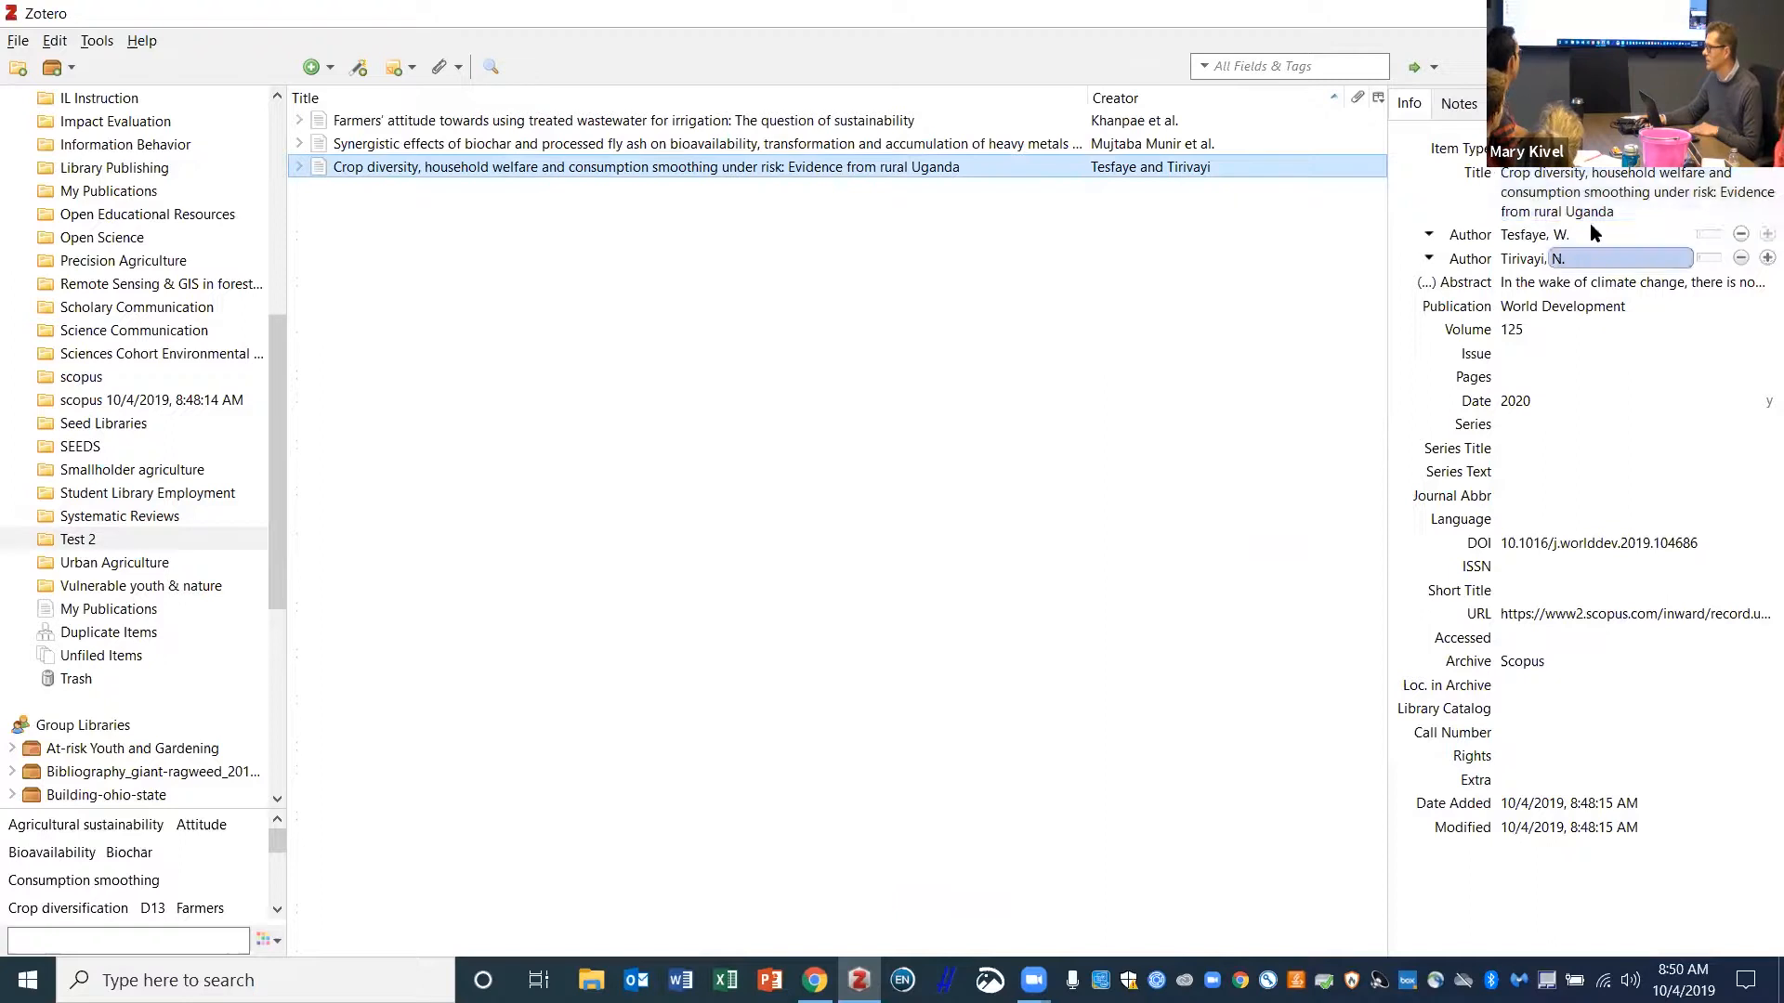
{"action": "left_click", "coordinate": [1568, 375]}
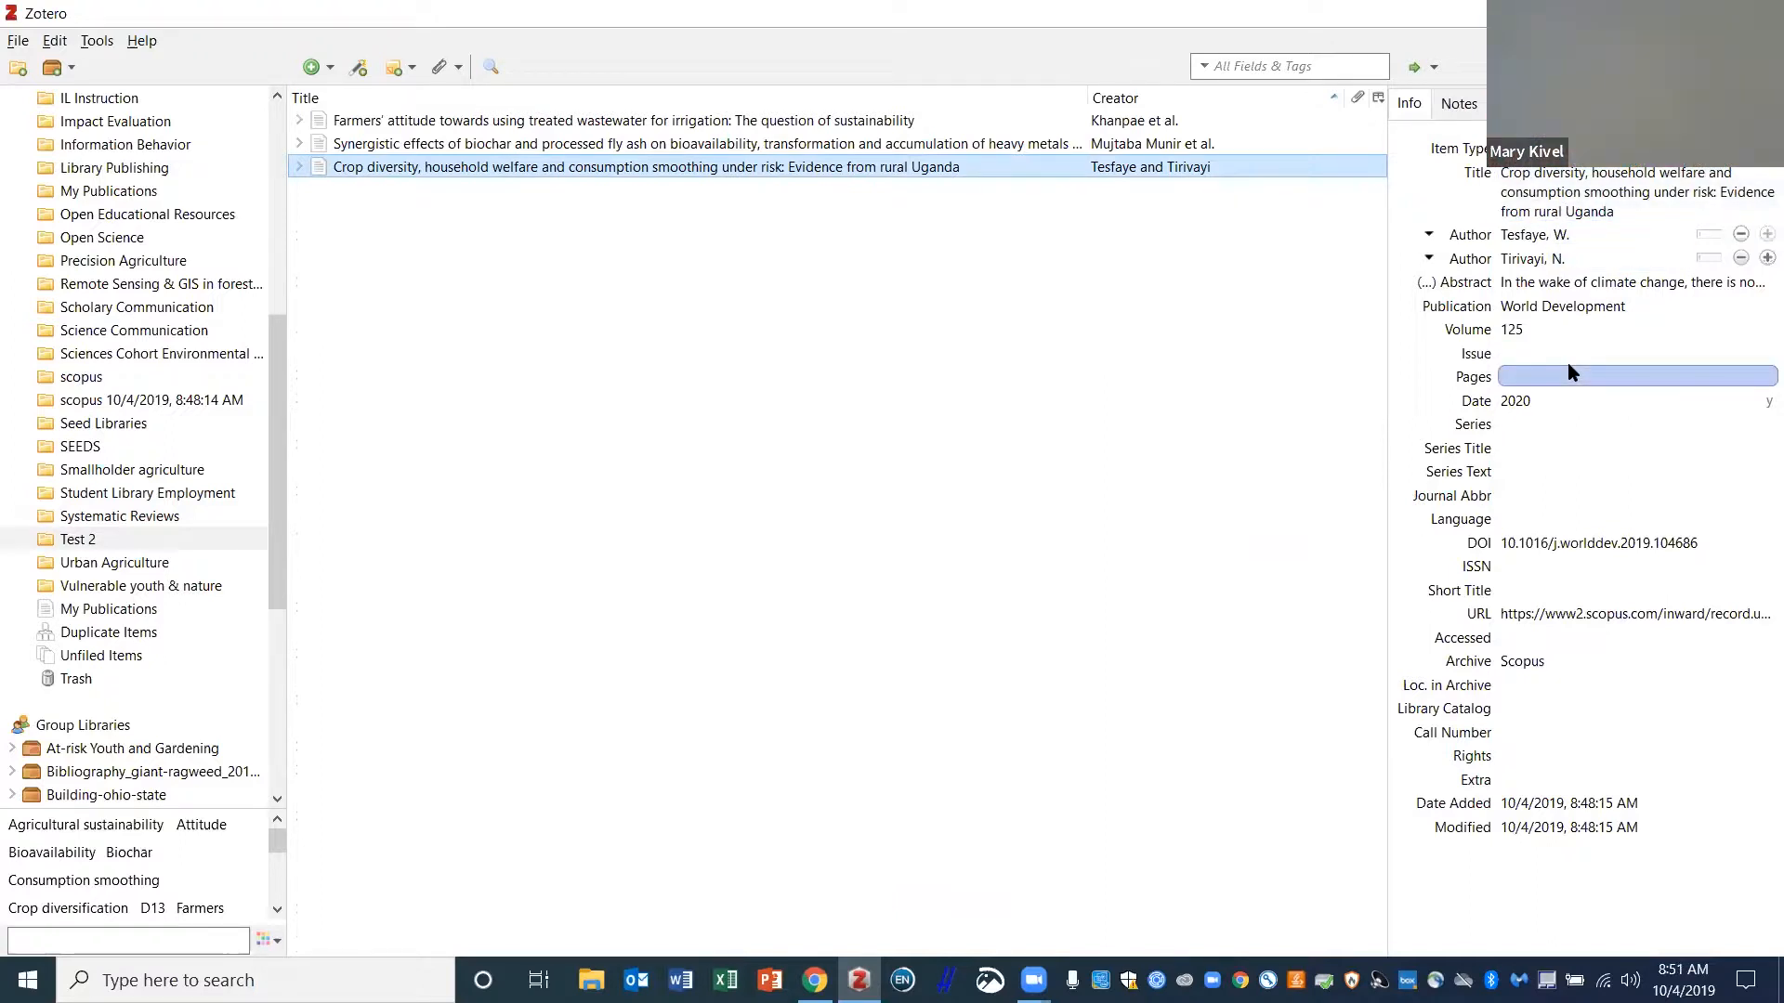
{"action": "left_click", "coordinate": [1605, 548]}
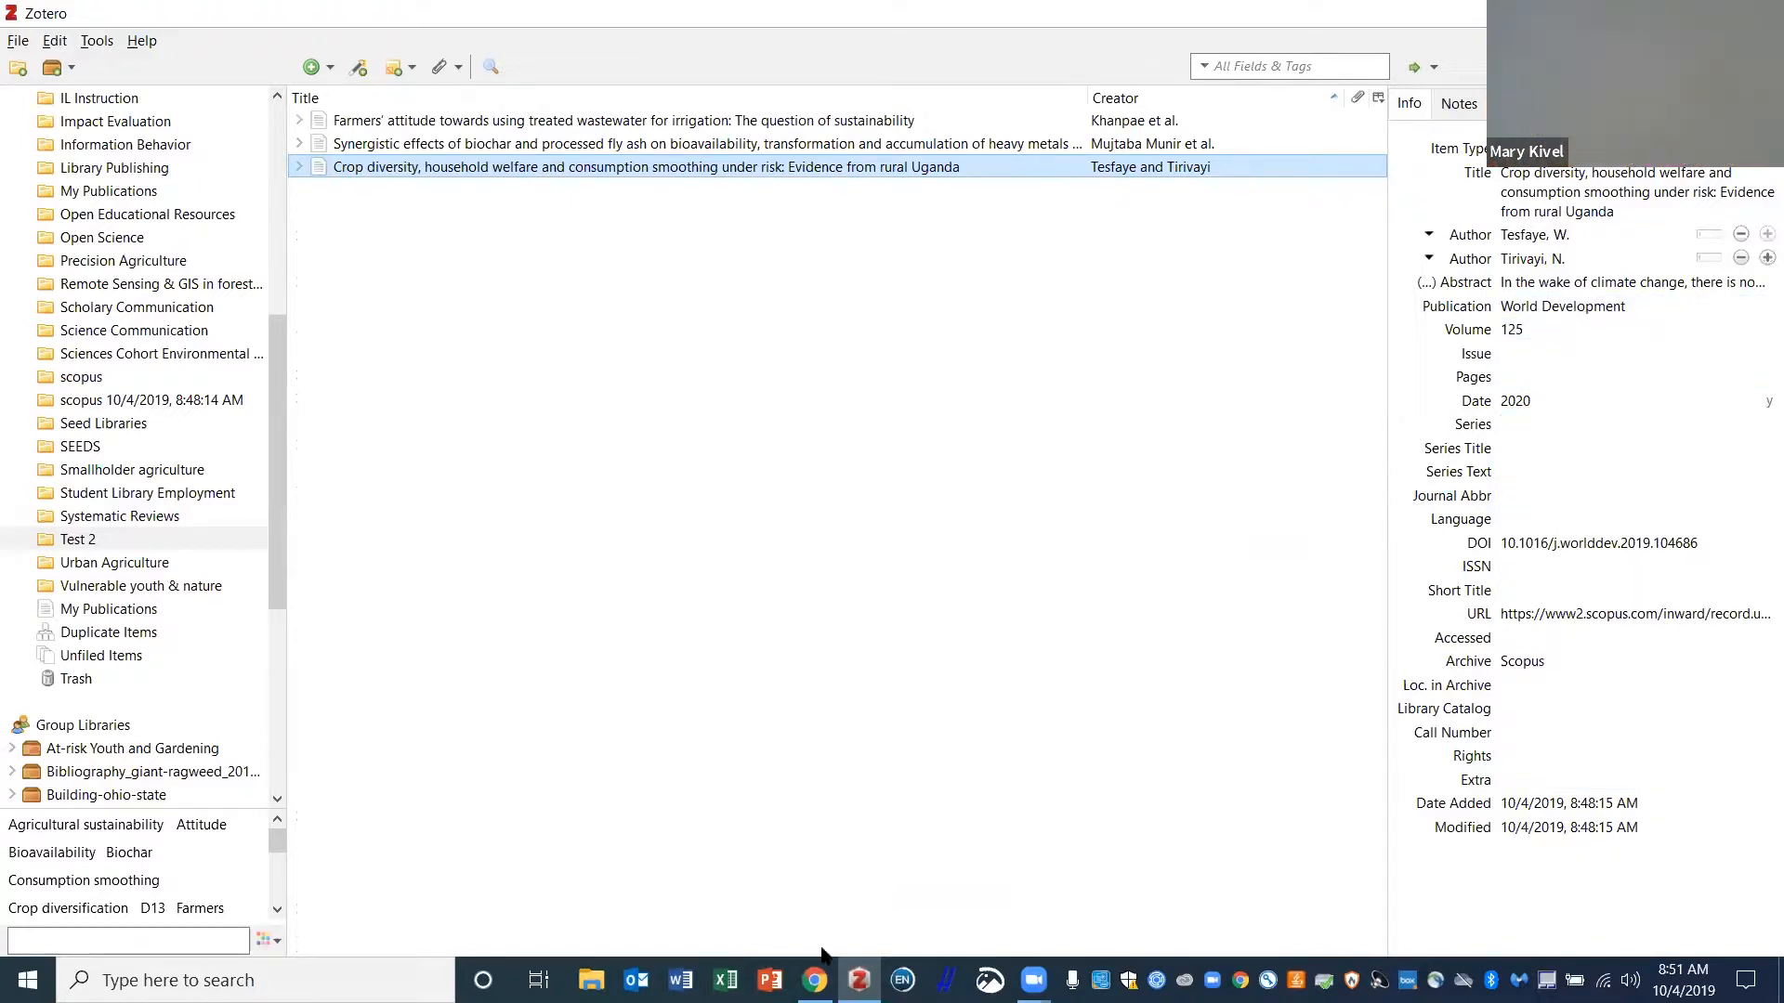
{"action": "left_click", "coordinate": [815, 980]}
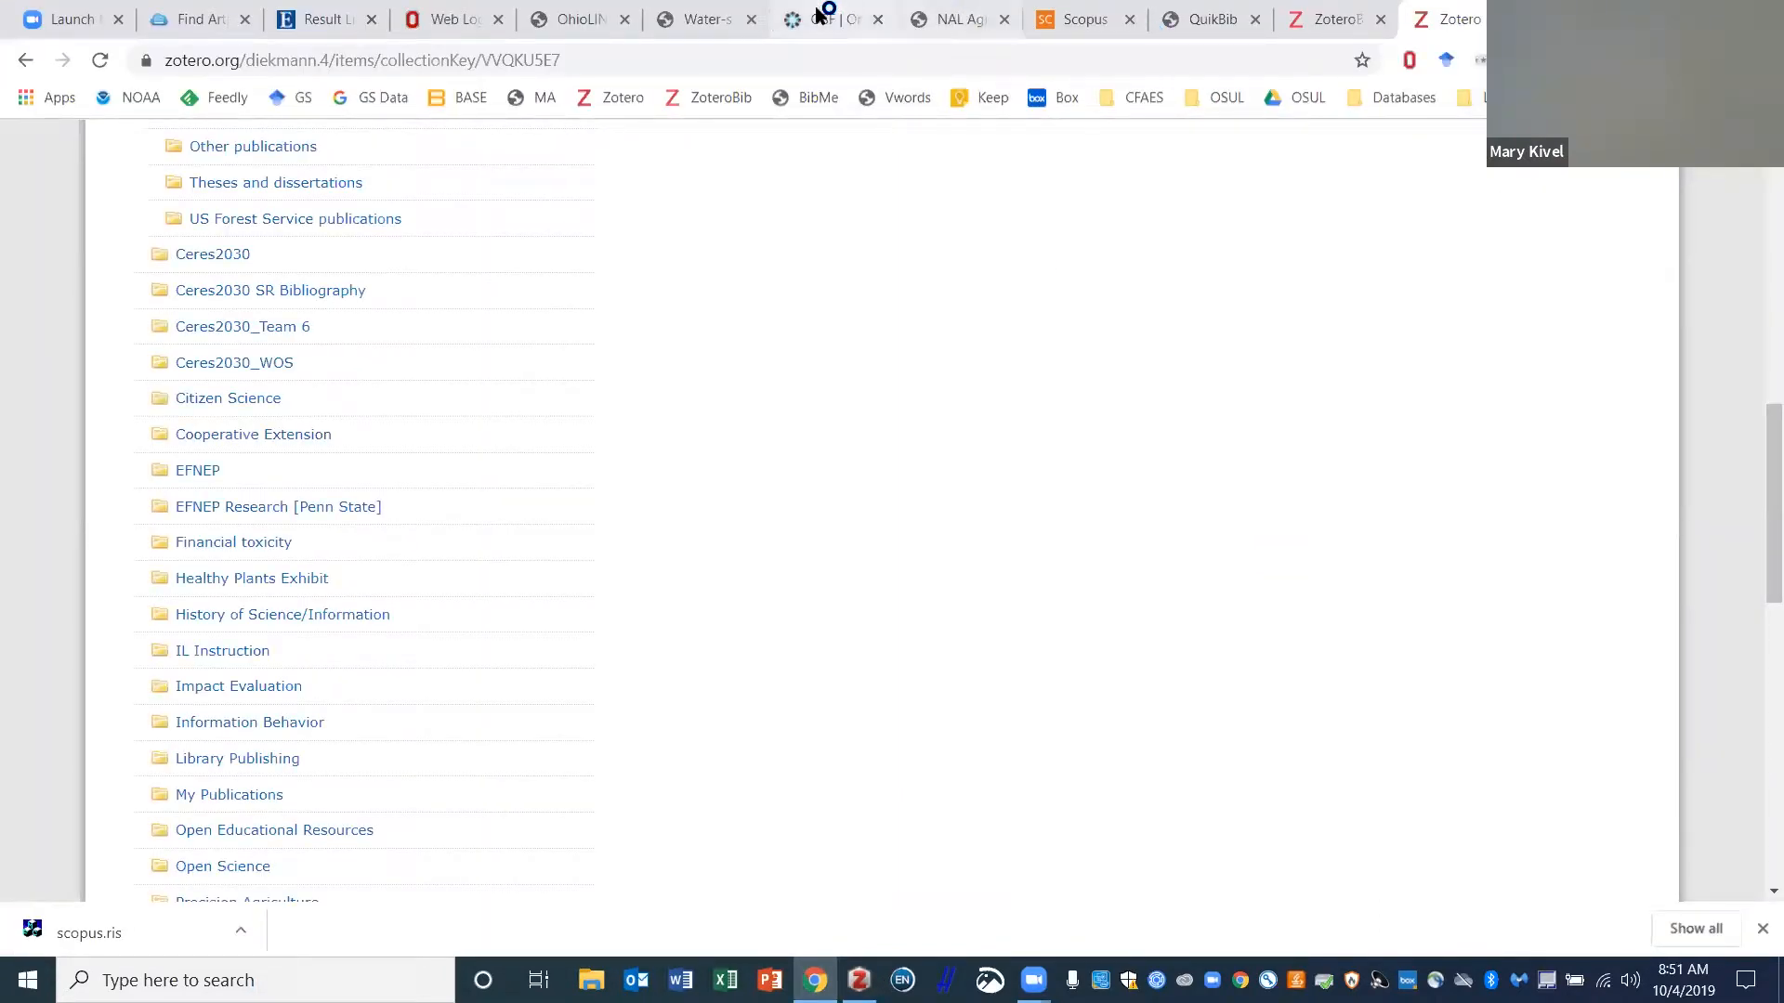
- Step through the Water-scarce, OSF and Web Login tabs to the EBSCOhost Result List tab
{"action": "left_click", "coordinate": [699, 14]}
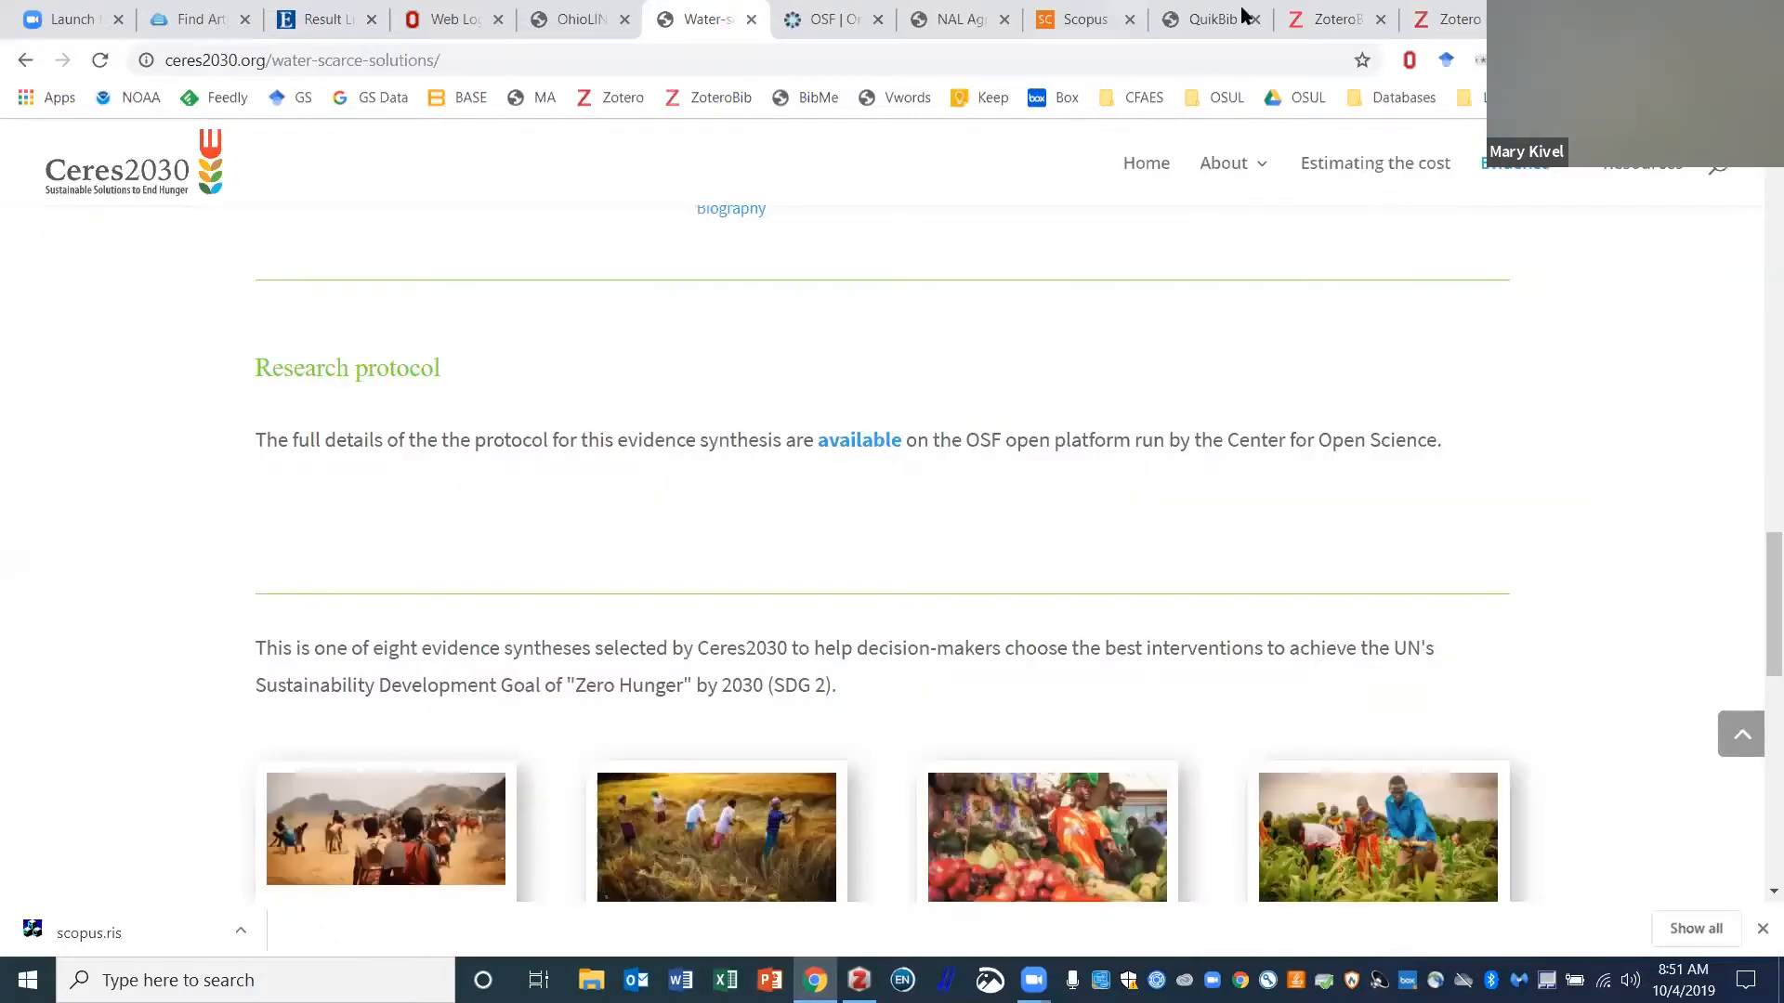
{"action": "scroll", "coordinate": [637, 598], "scroll_direction": "up", "scroll_amount": 4}
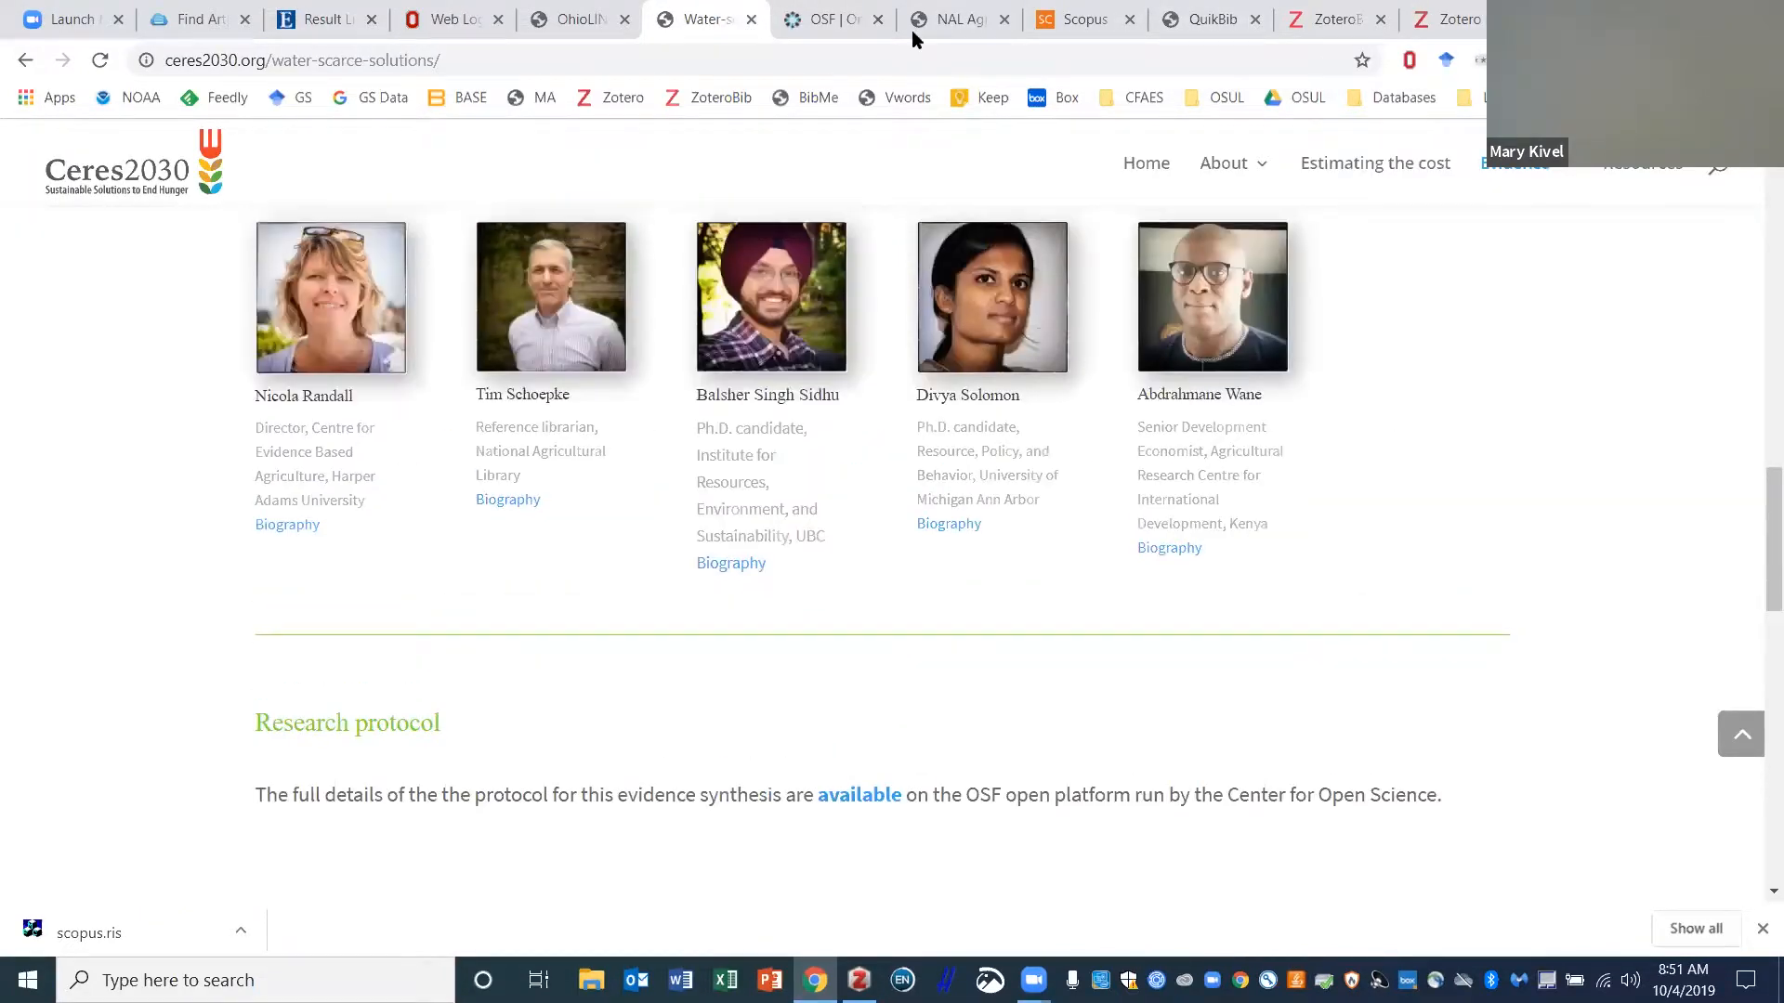
{"action": "left_click", "coordinate": [779, 11]}
{"action": "left_click", "coordinate": [509, 12]}
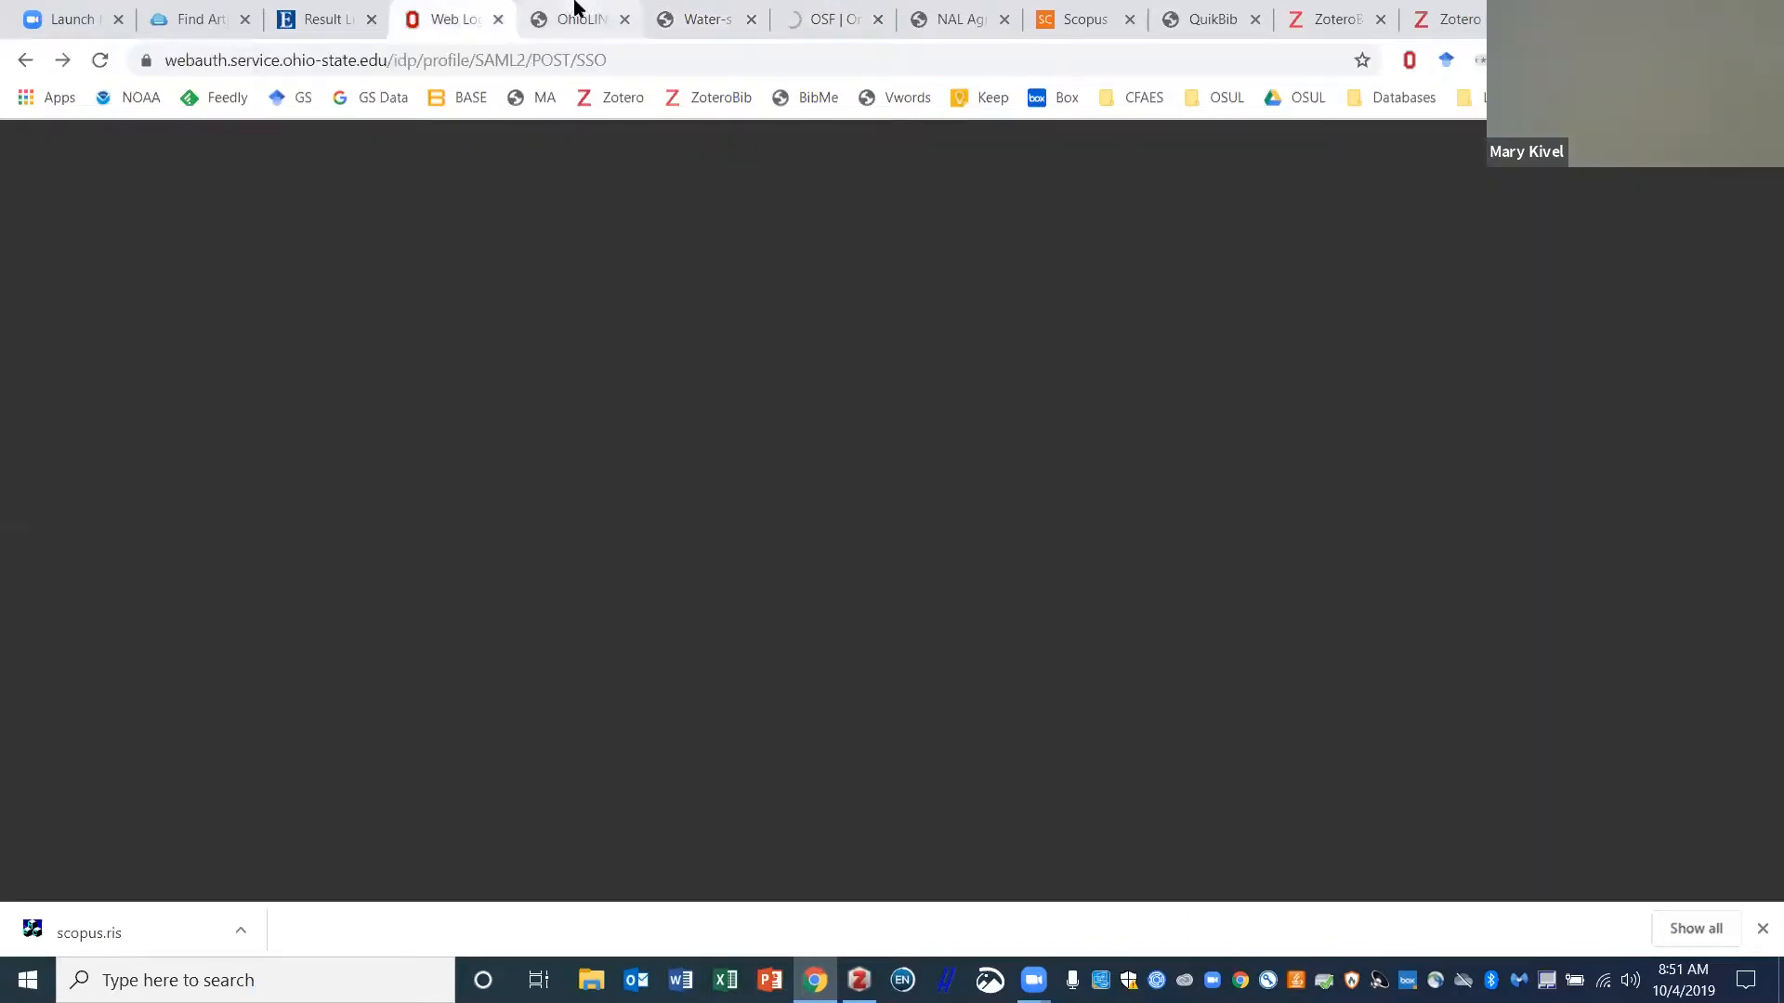
{"action": "left_click", "coordinate": [363, 19]}
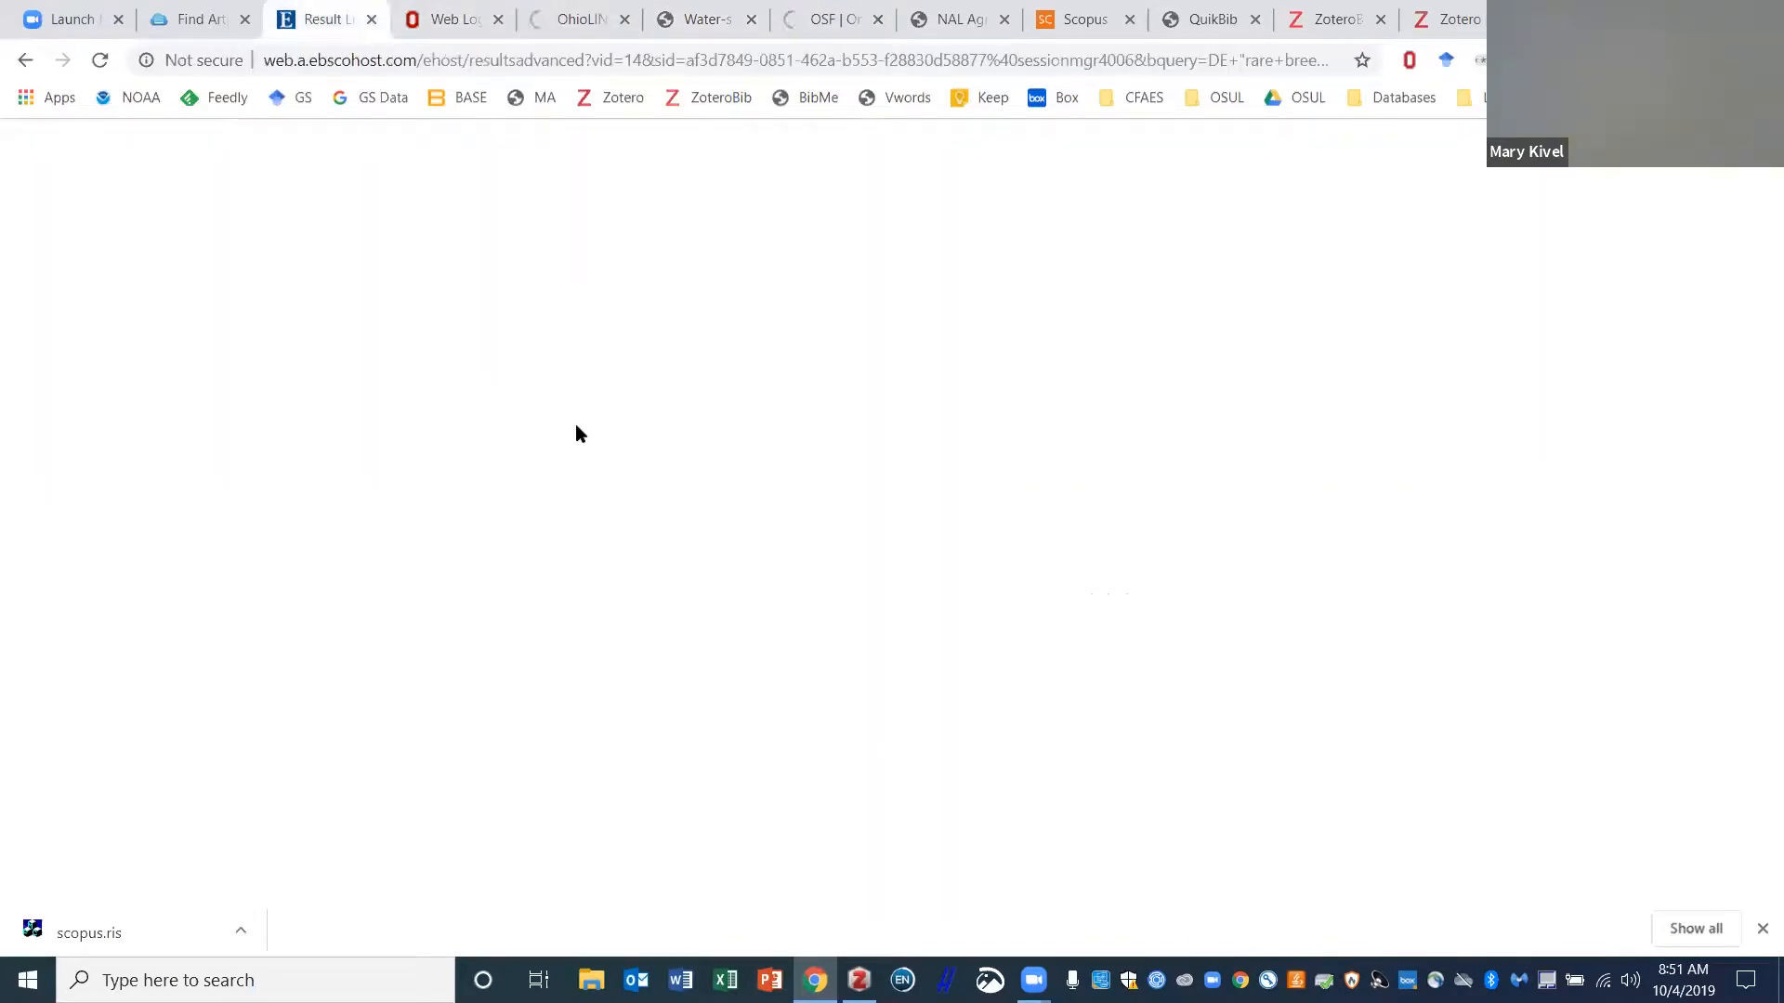
- On the Scopus results, check the Sort on options and open the biochar and fly ash article
{"action": "left_click", "coordinate": [1081, 15]}
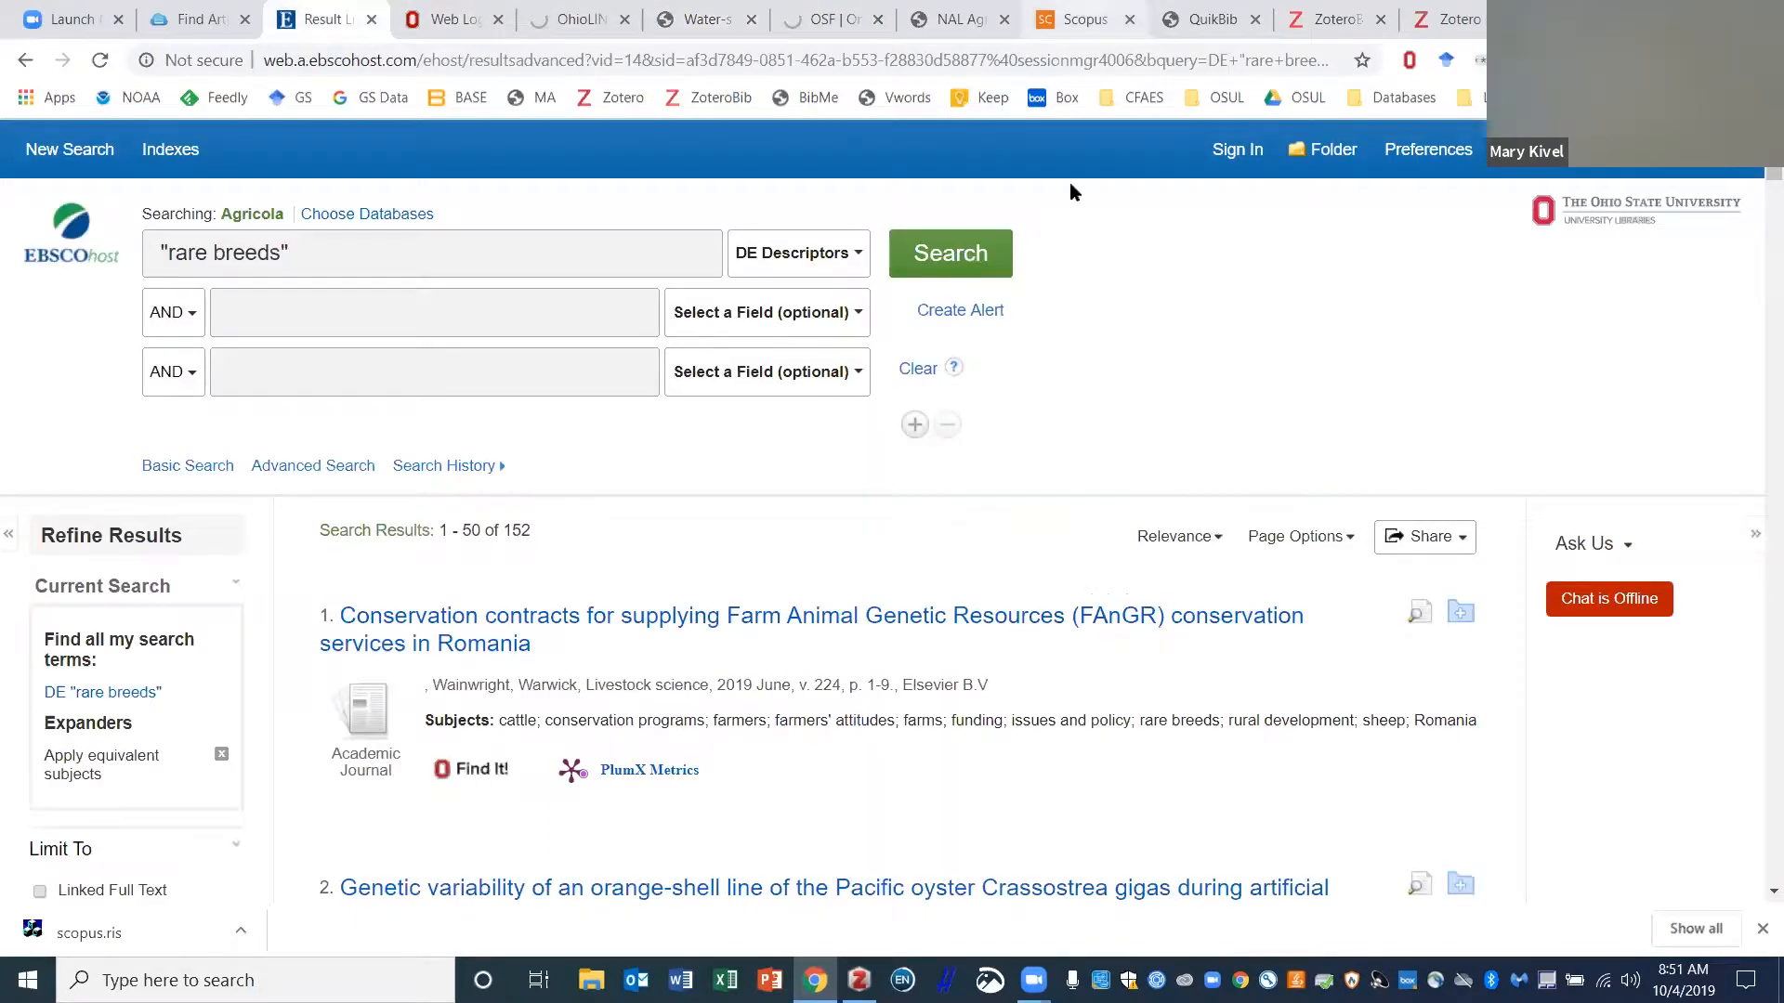
{"action": "scroll", "coordinate": [901, 778], "scroll_direction": "down", "scroll_amount": 8}
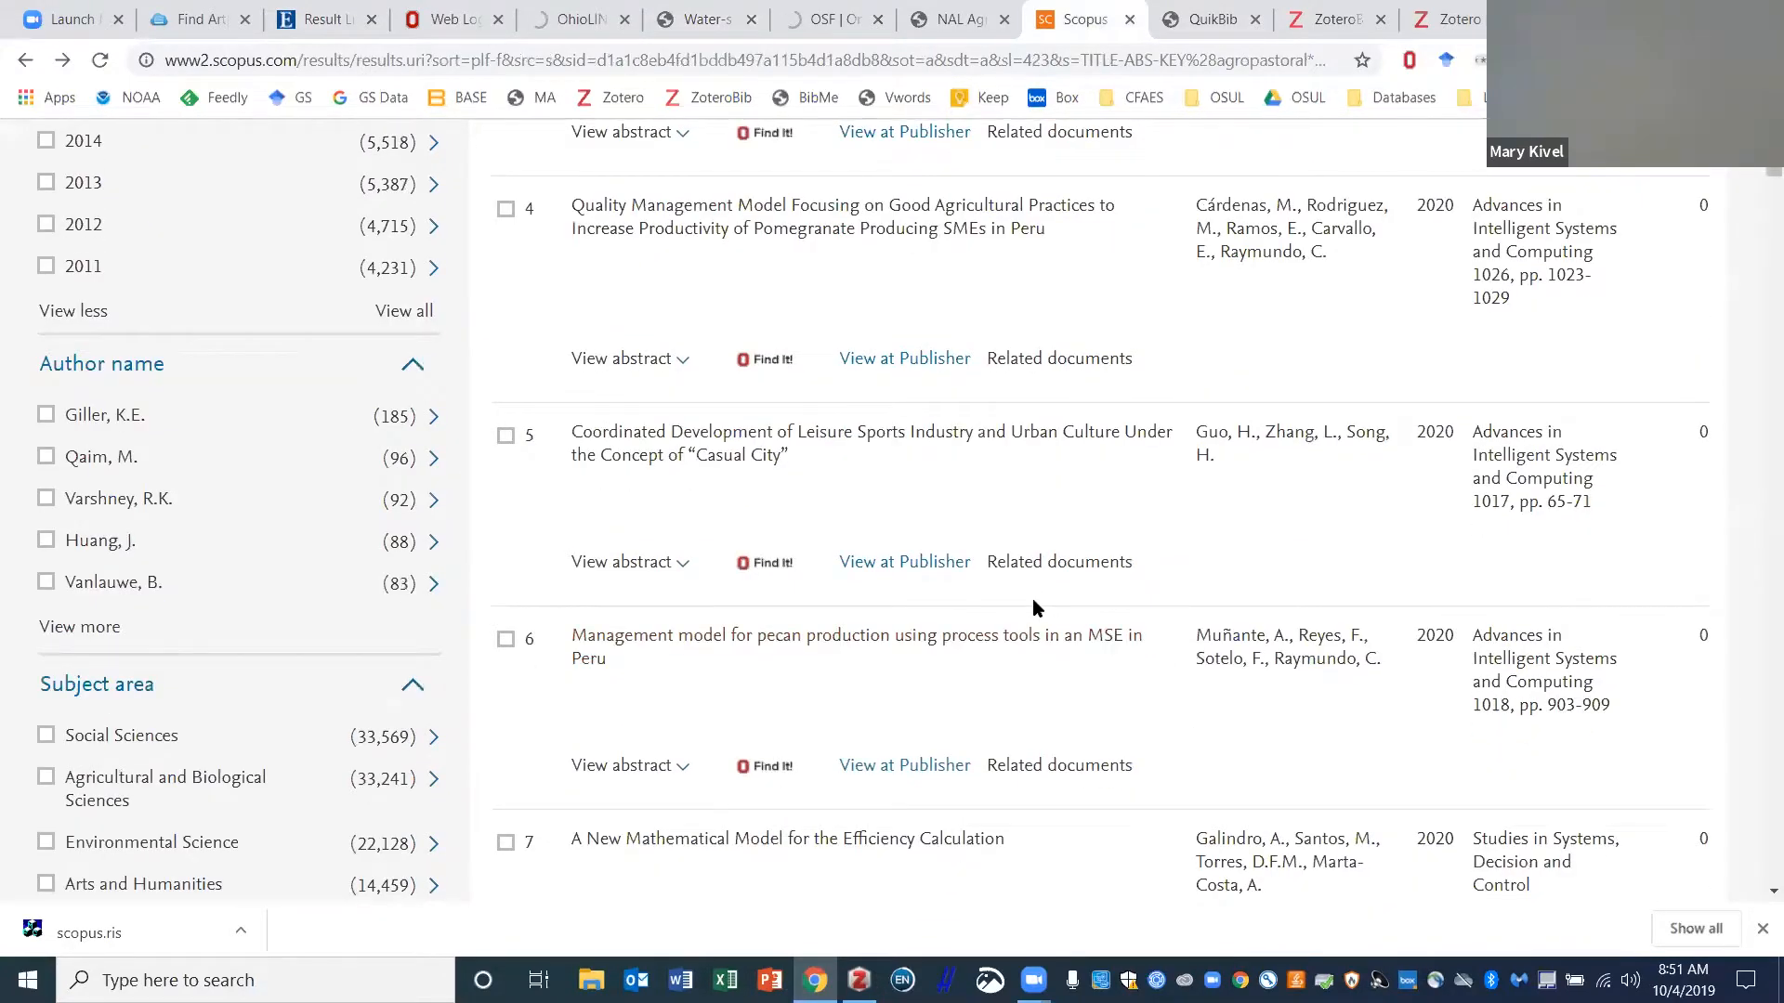
{"action": "scroll", "coordinate": [1035, 595], "scroll_direction": "down", "scroll_amount": 10}
{"action": "scroll", "coordinate": [1033, 596], "scroll_direction": "down", "scroll_amount": 9}
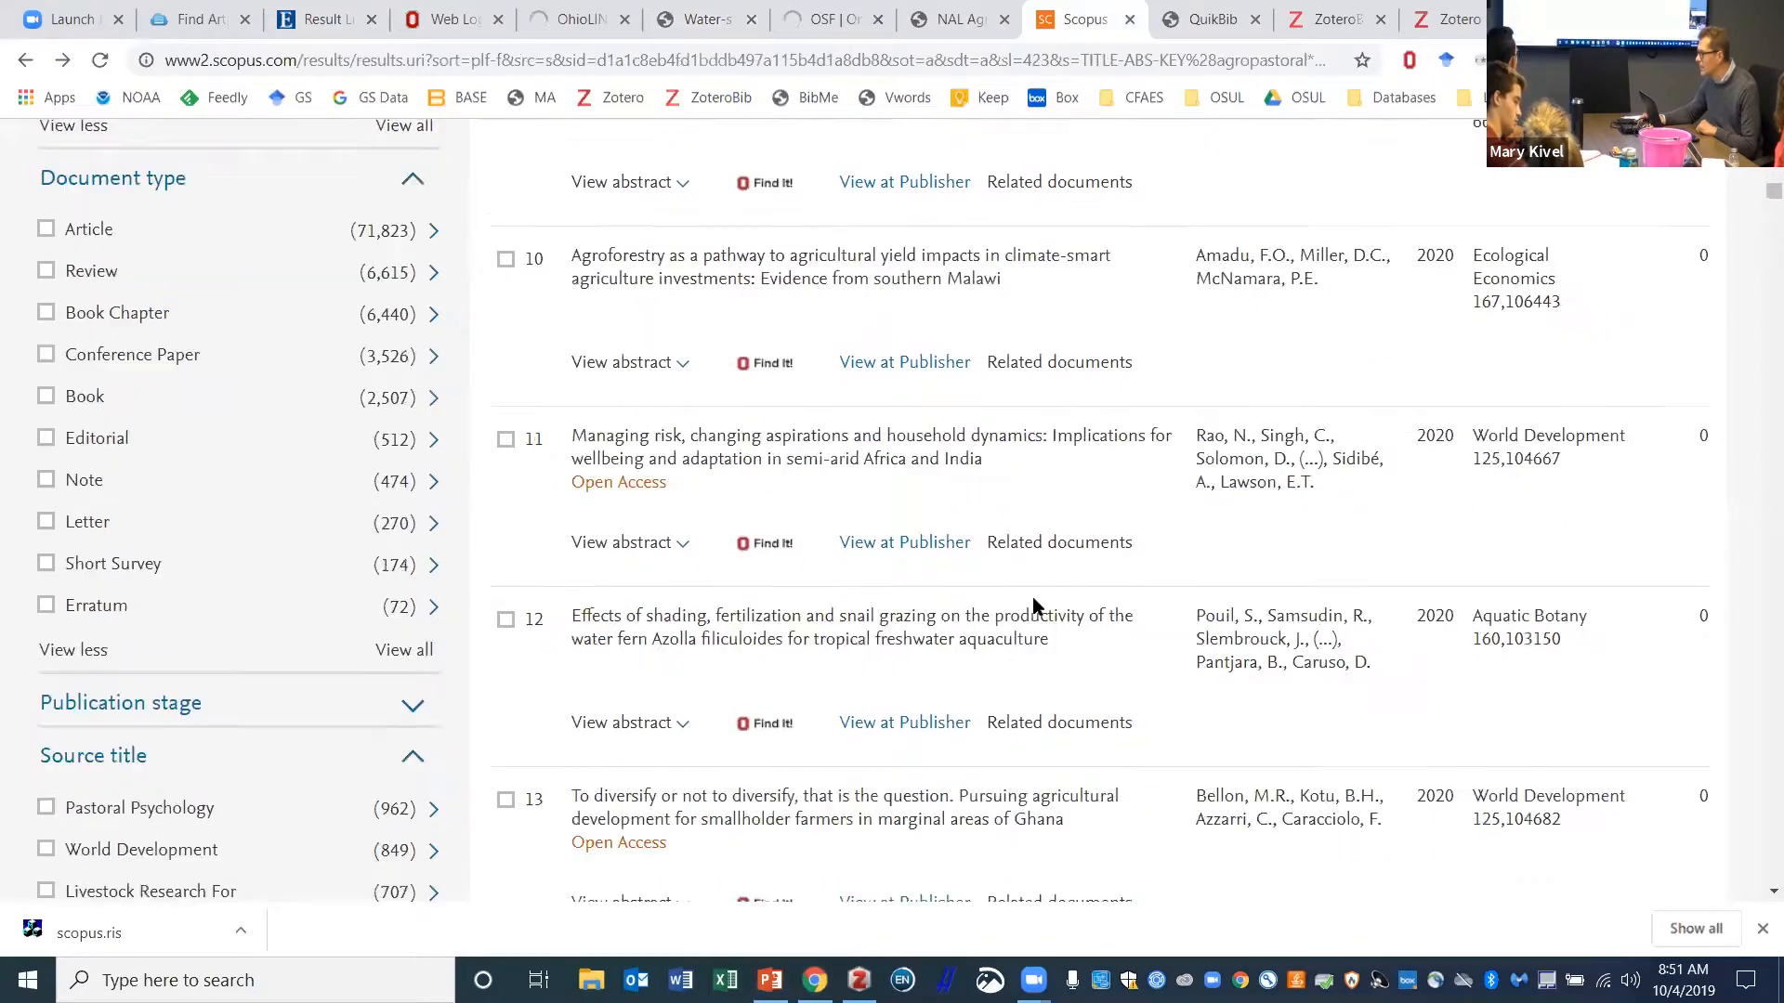
{"action": "scroll", "coordinate": [1028, 595], "scroll_direction": "up", "scroll_amount": 20}
{"action": "scroll", "coordinate": [1028, 597], "scroll_direction": "up", "scroll_amount": 9}
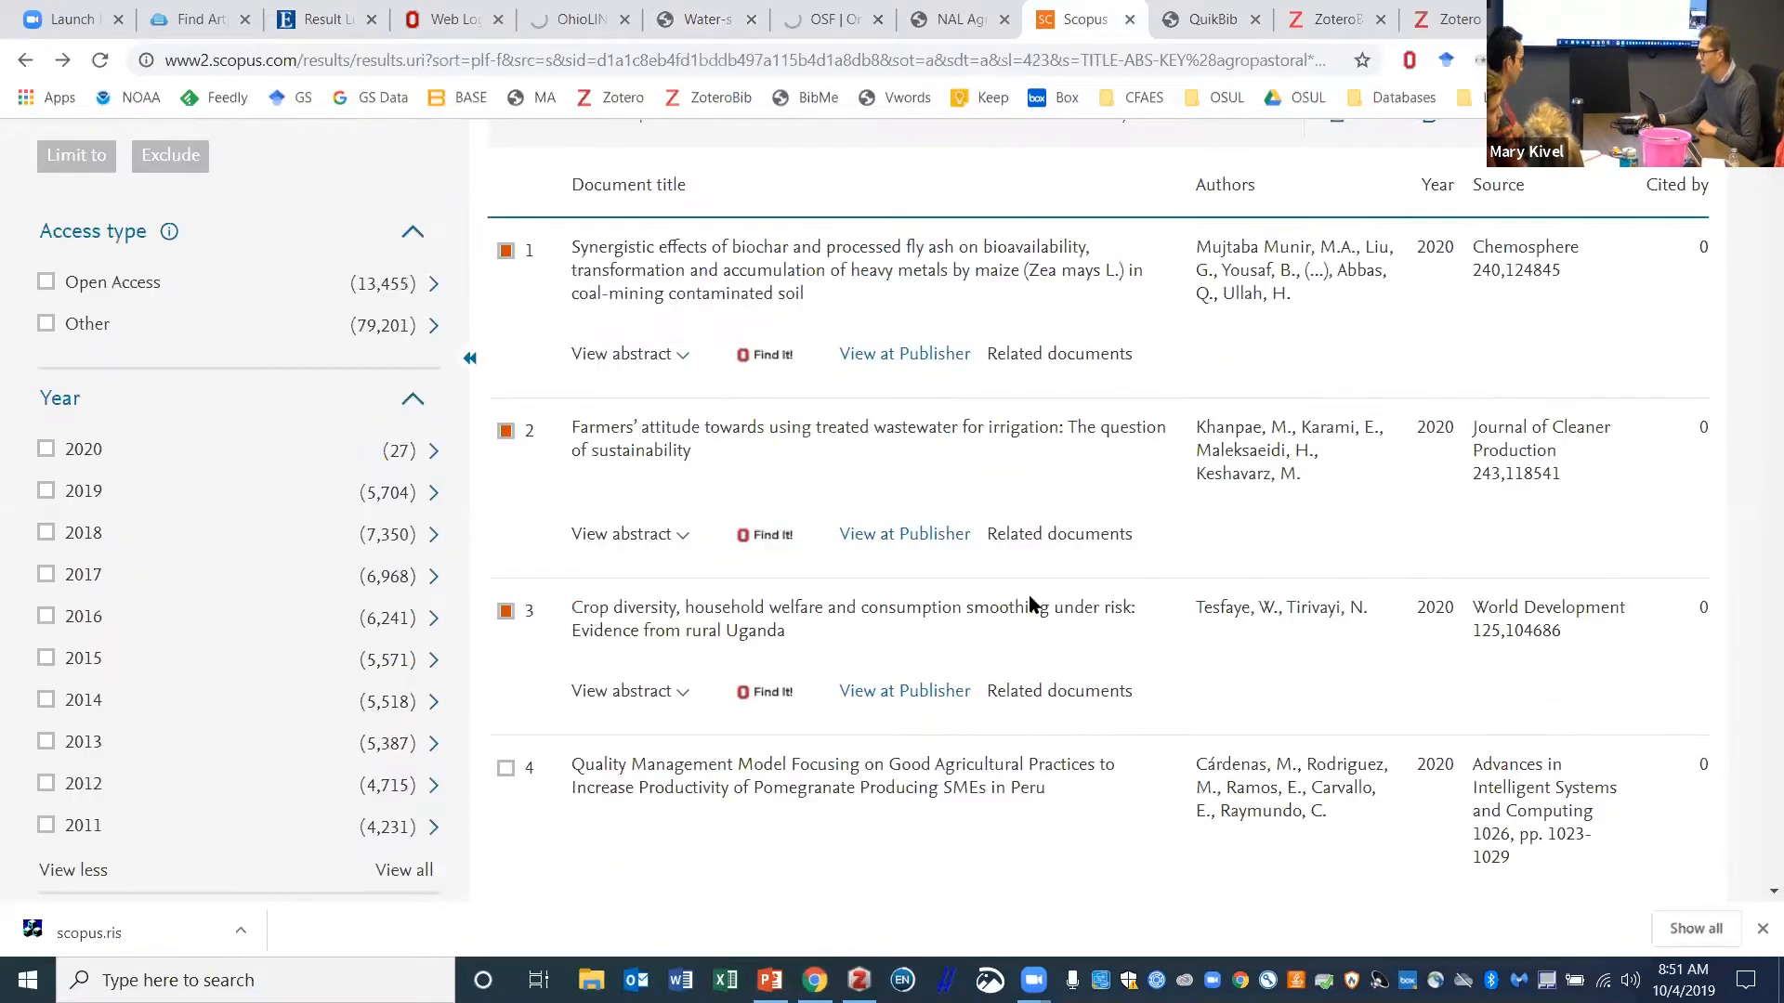
{"action": "scroll", "coordinate": [1389, 500], "scroll_direction": "down", "scroll_amount": 1}
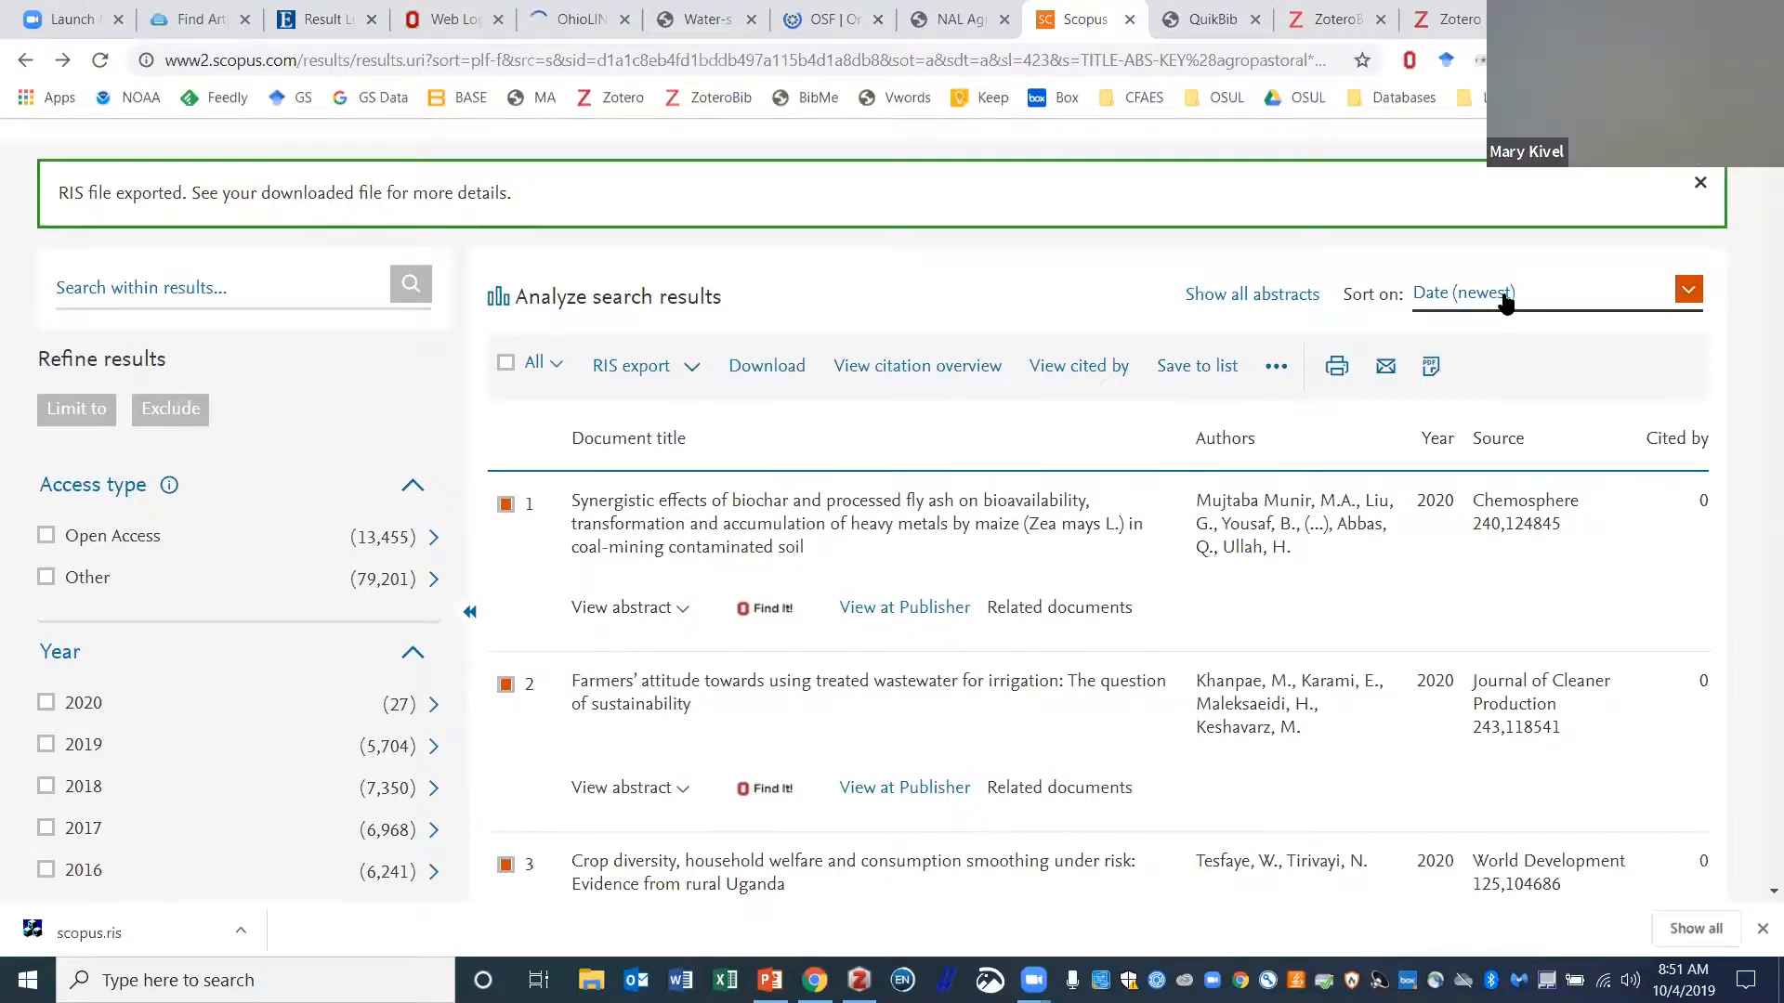
{"action": "left_click", "coordinate": [1686, 291]}
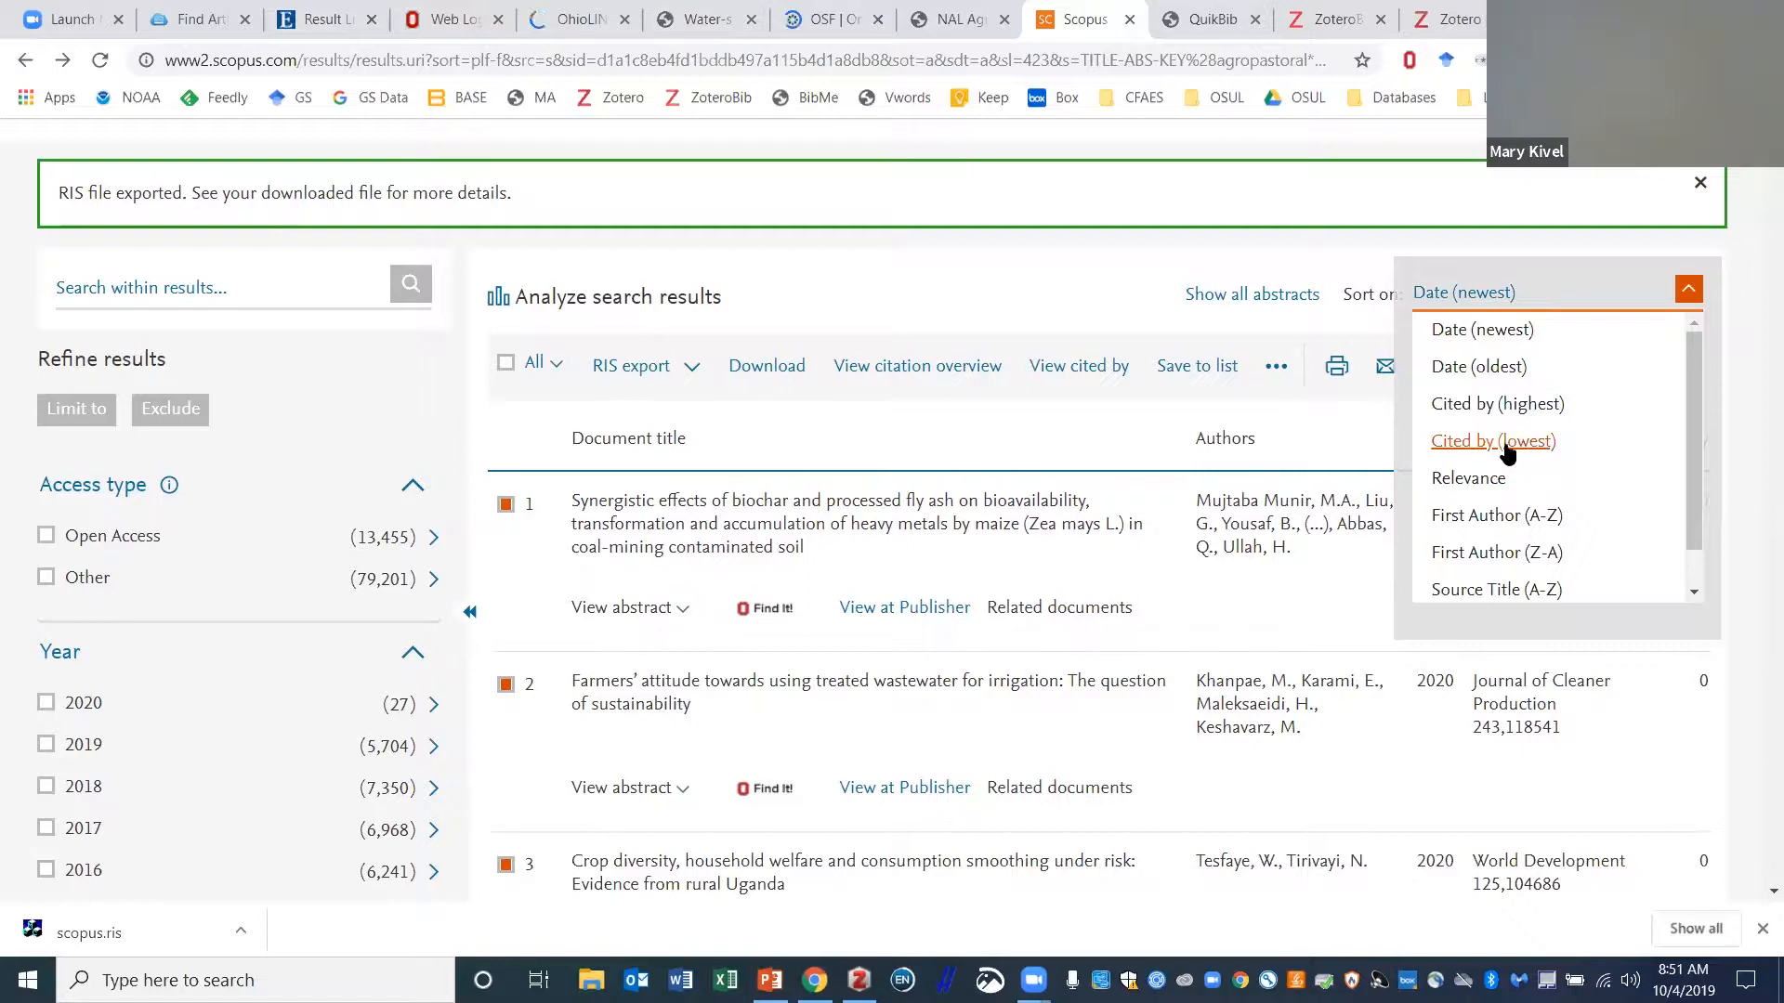
{"action": "left_click", "coordinate": [1487, 479]}
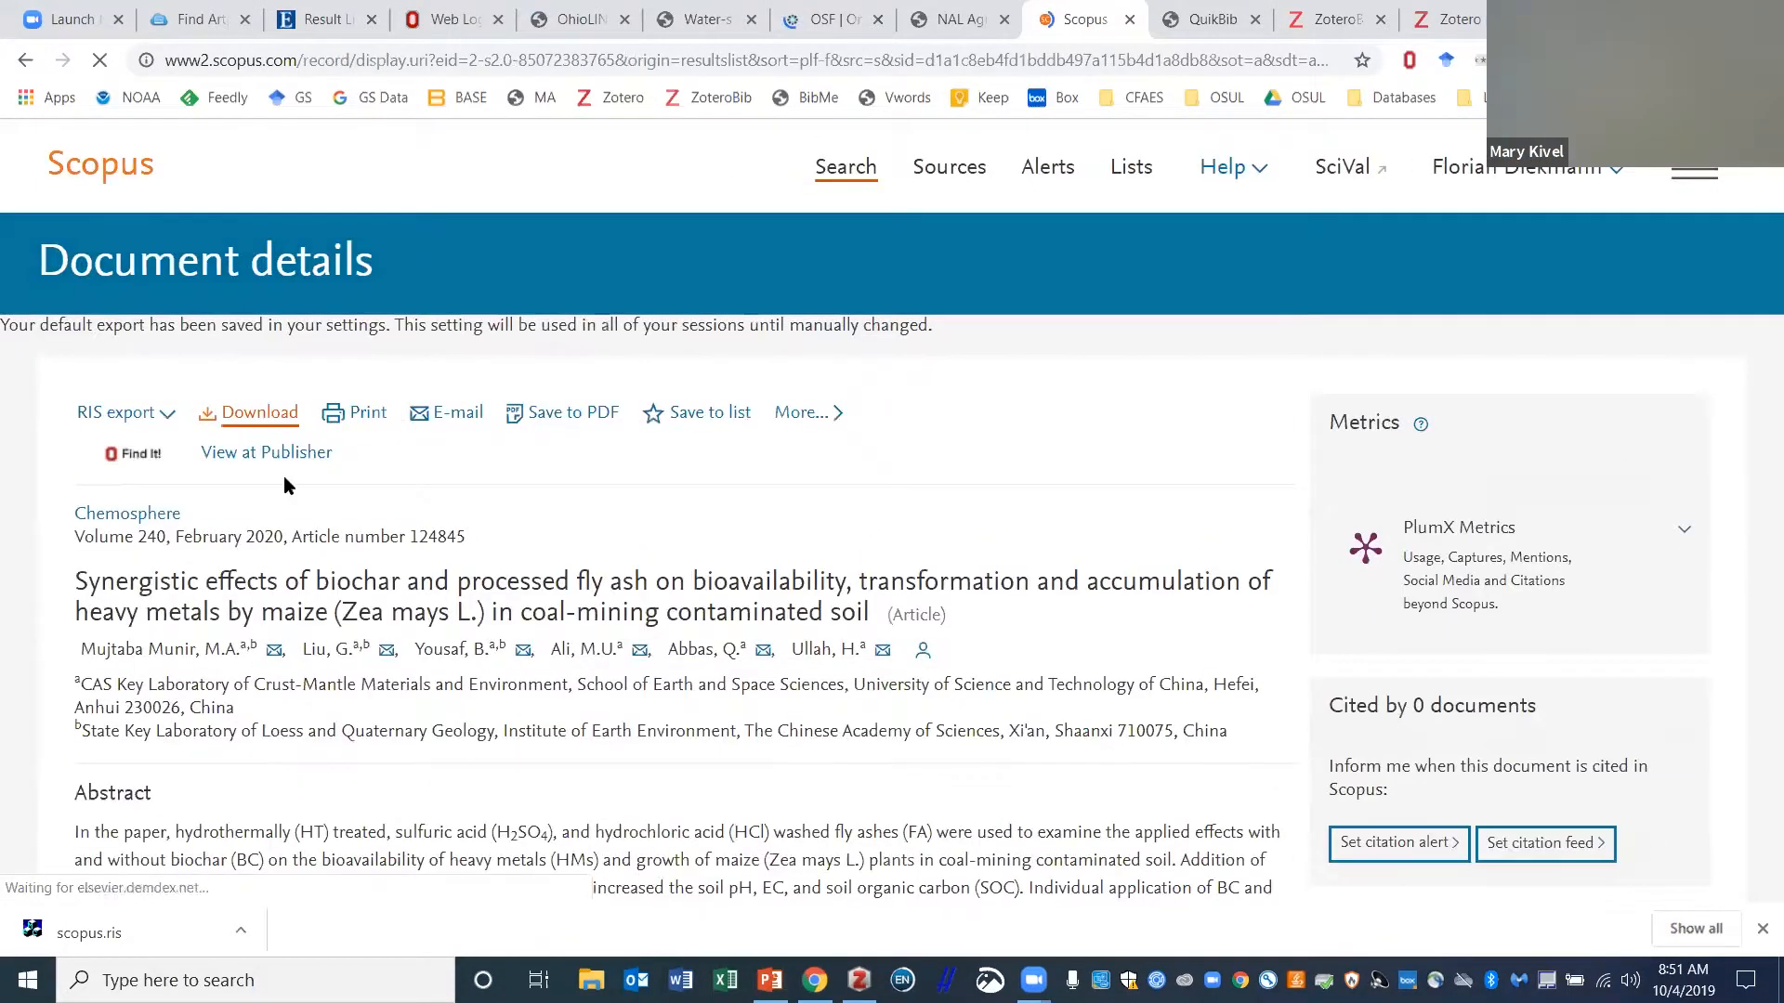
- Try the PDF download, dismiss the extension prompt, and open the article at the publisher
{"action": "left_click", "coordinate": [298, 455]}
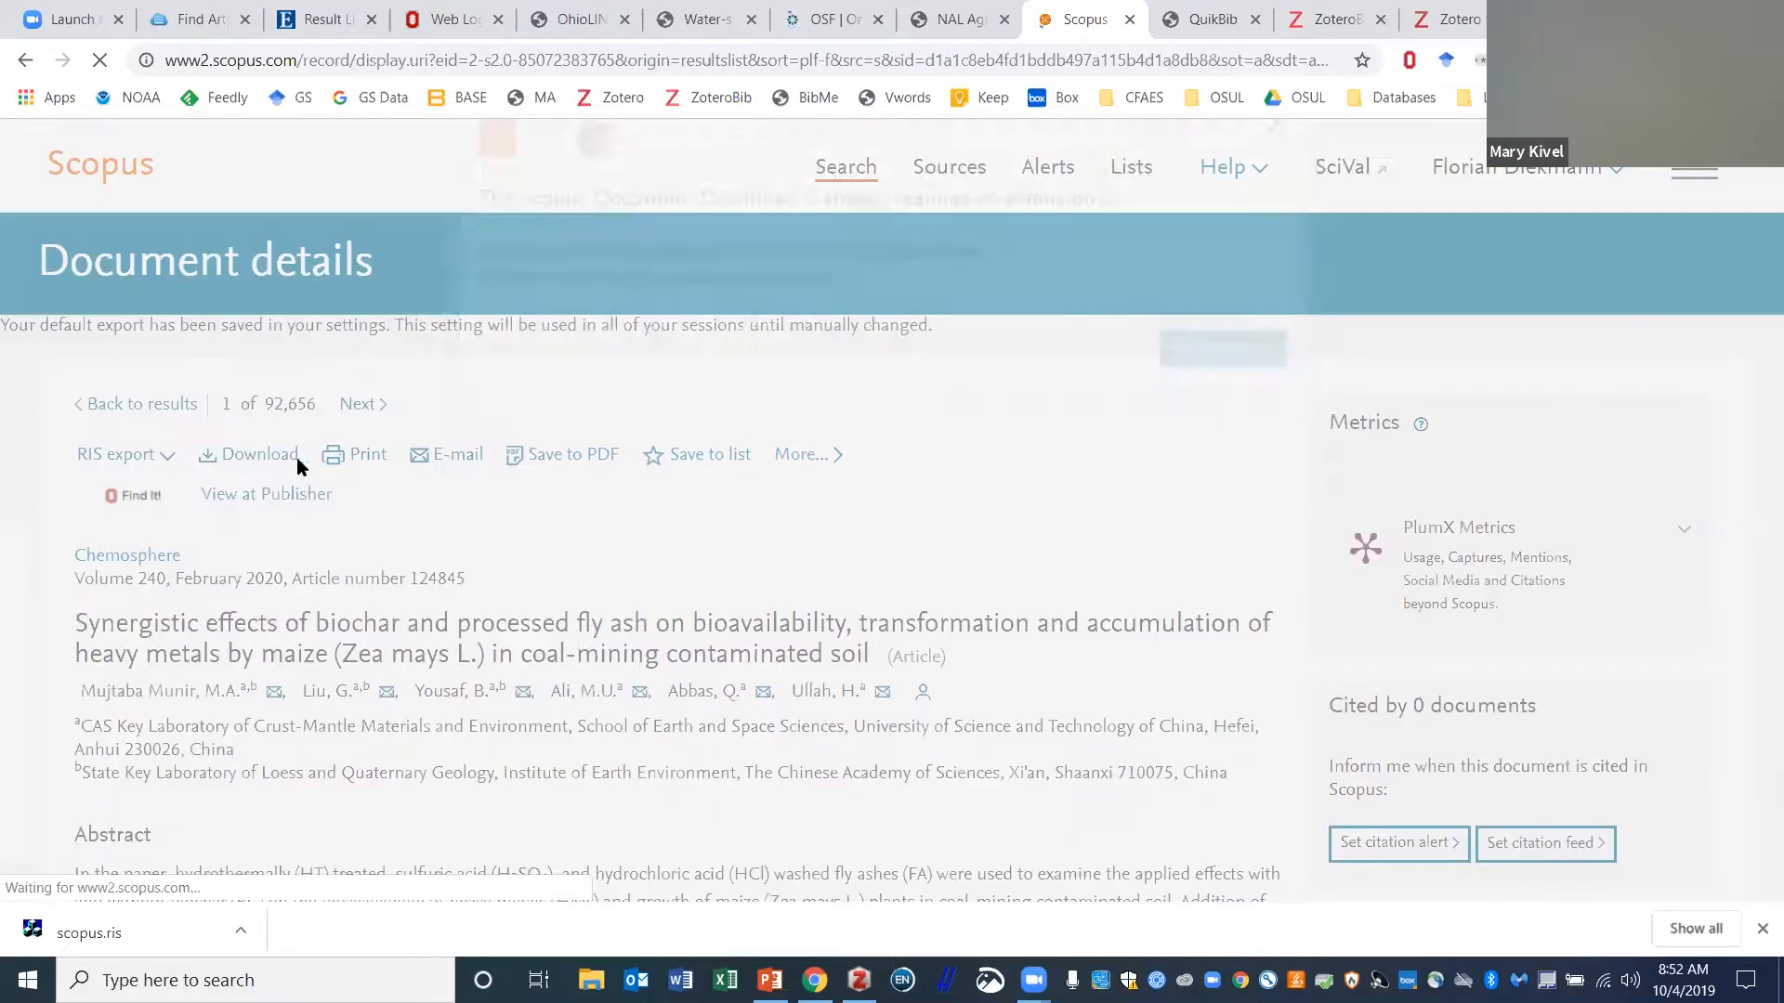
{"action": "left_click", "coordinate": [1271, 210]}
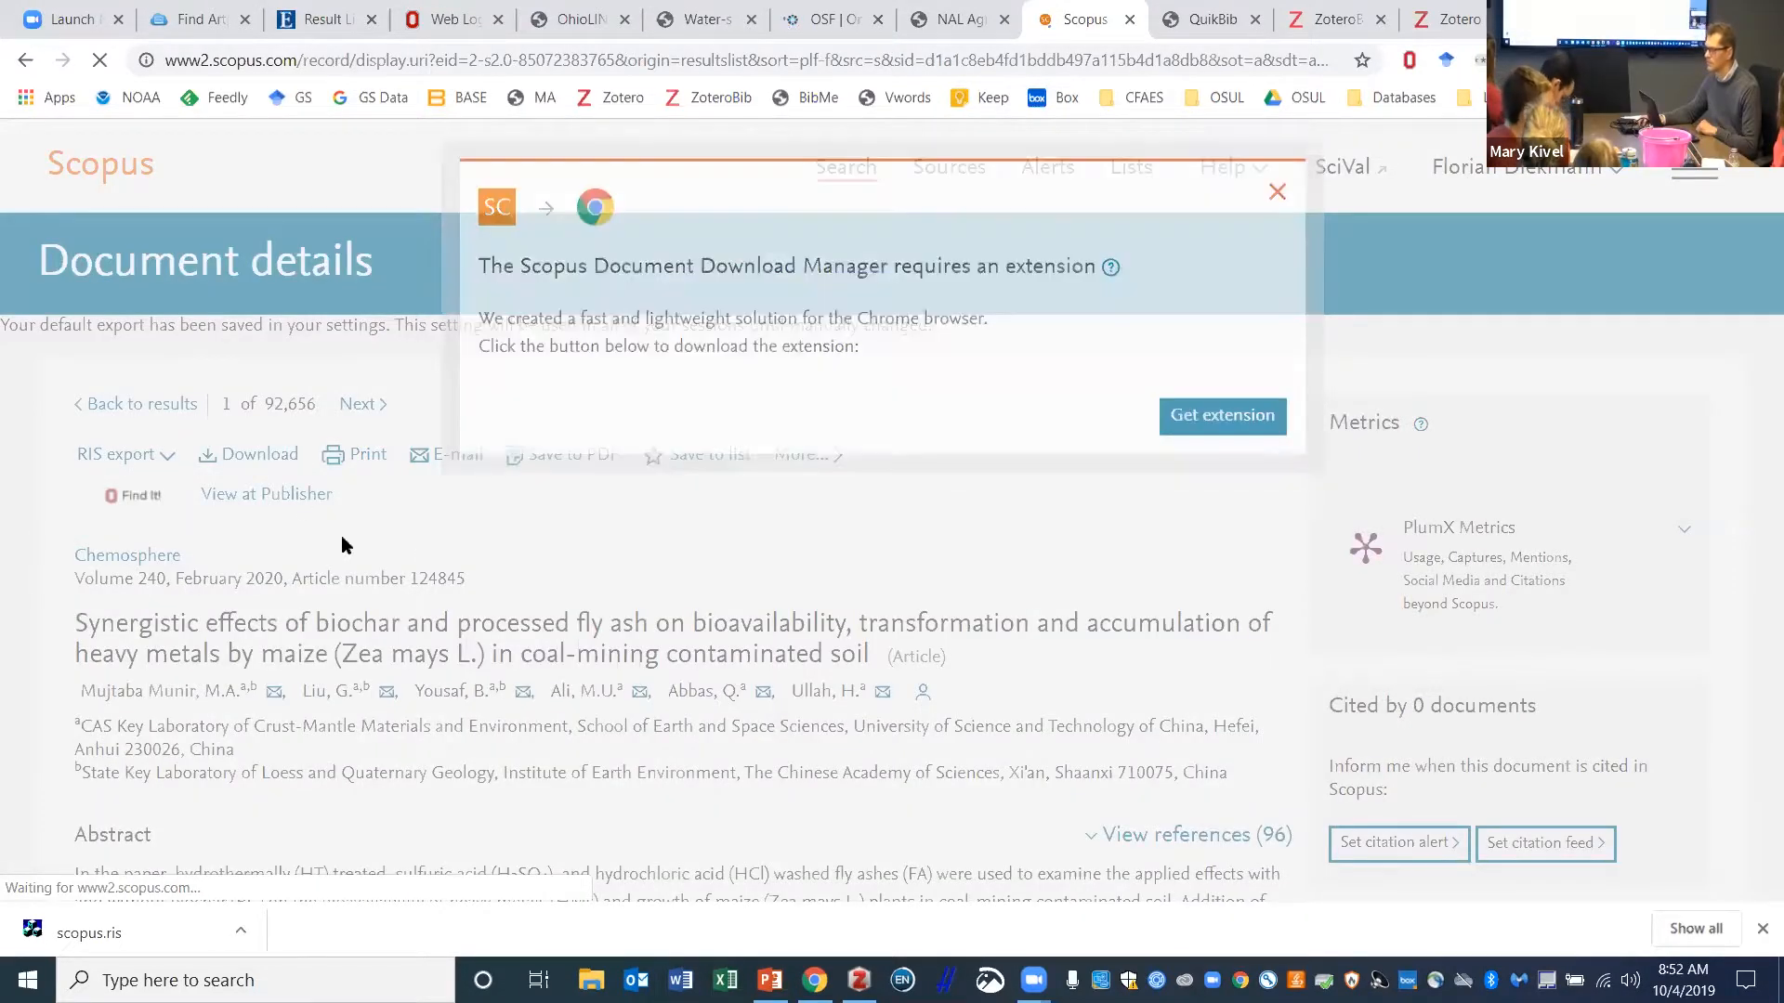
{"action": "left_click", "coordinate": [287, 493]}
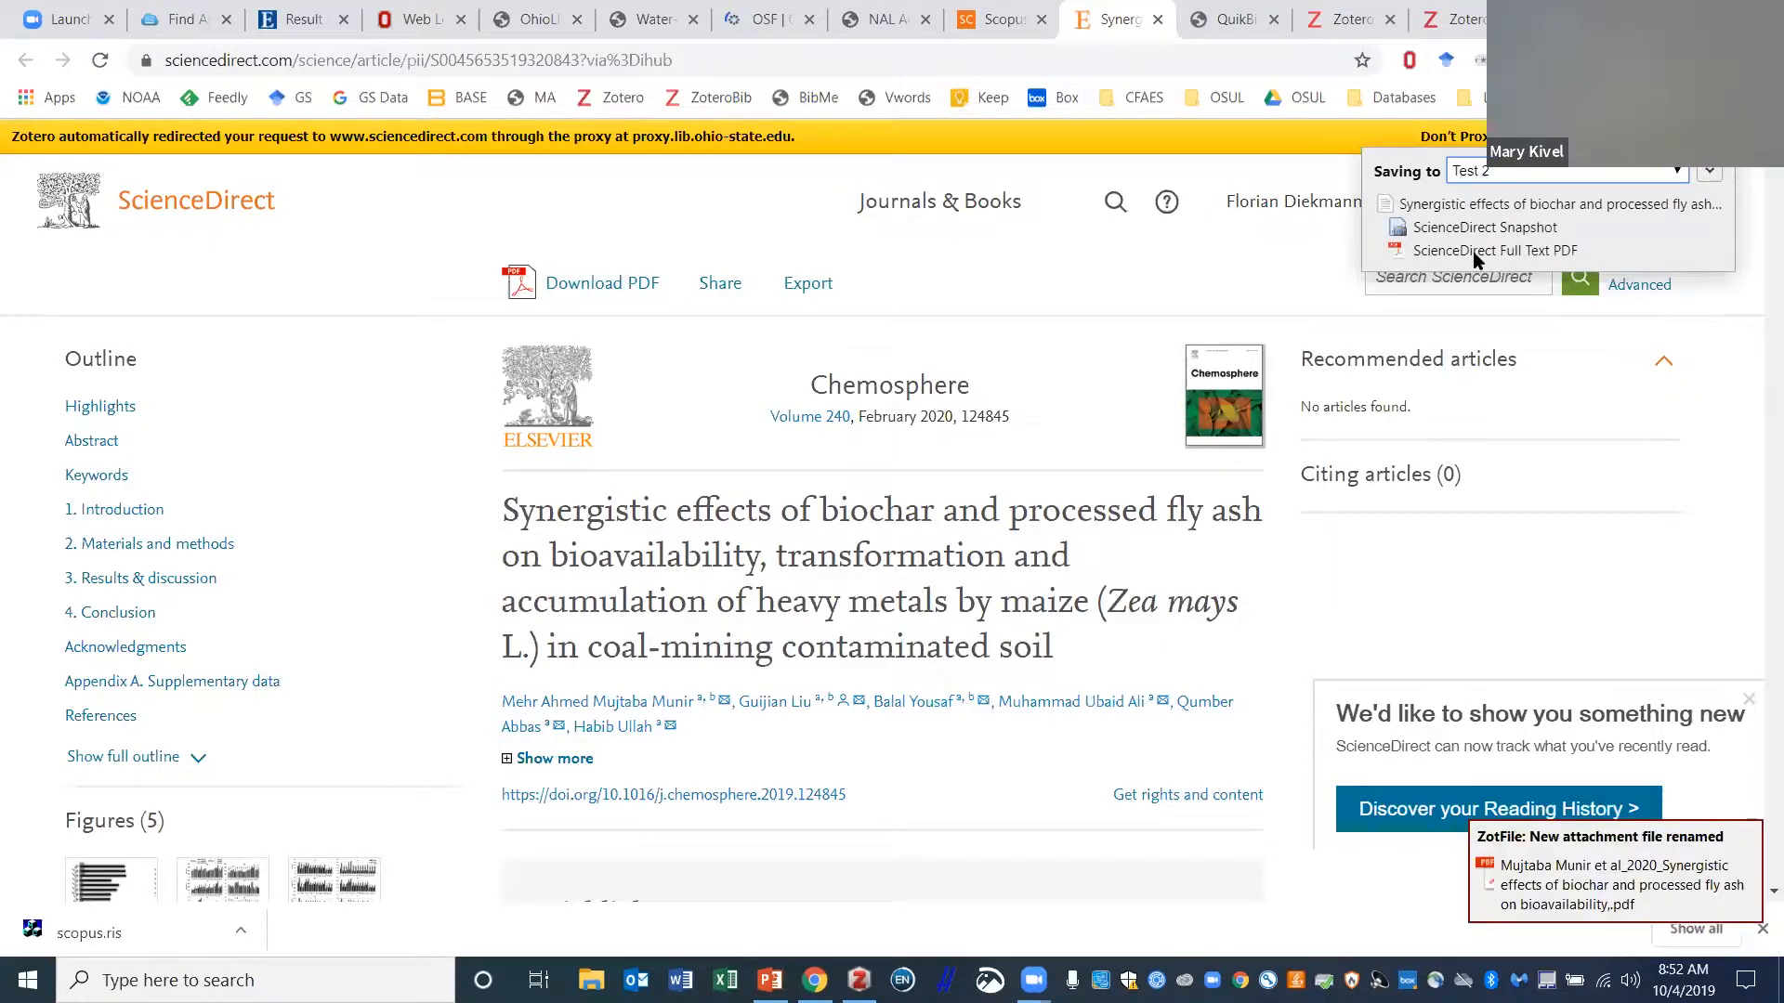
- Back in Zotero, expand the new biochar item and select its PDF attachment
{"action": "left_click", "coordinate": [1519, 890]}
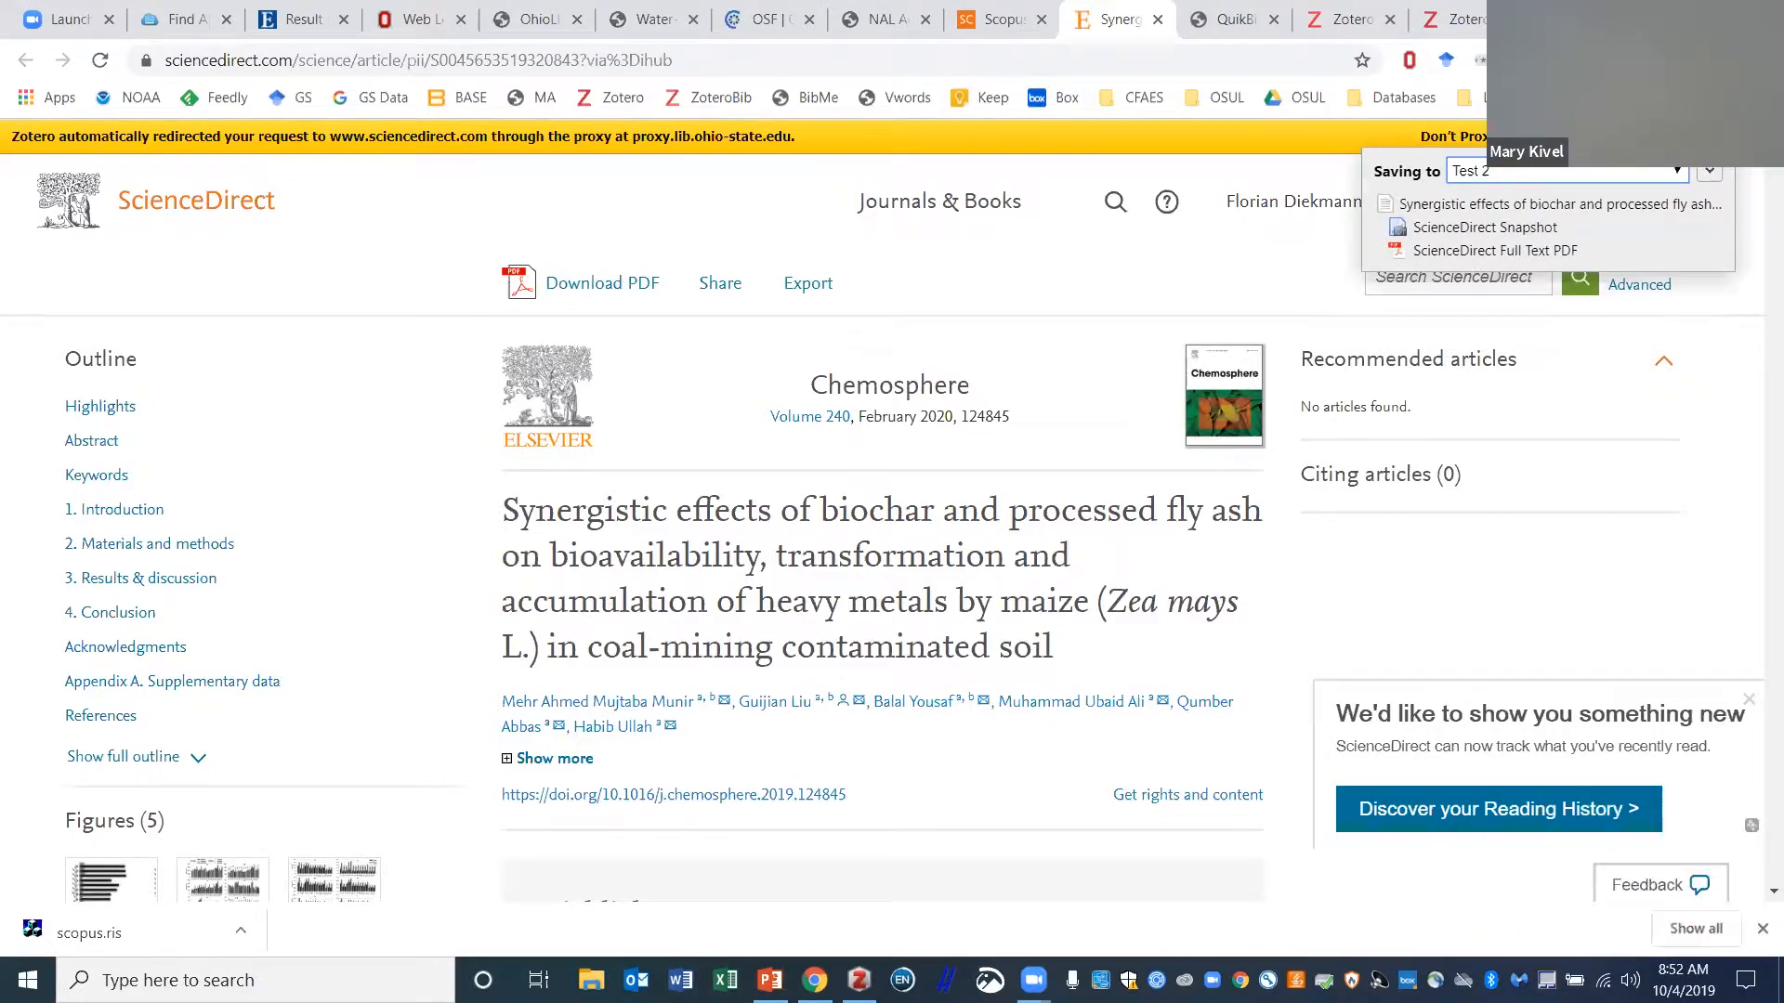
{"action": "left_click", "coordinate": [859, 981]}
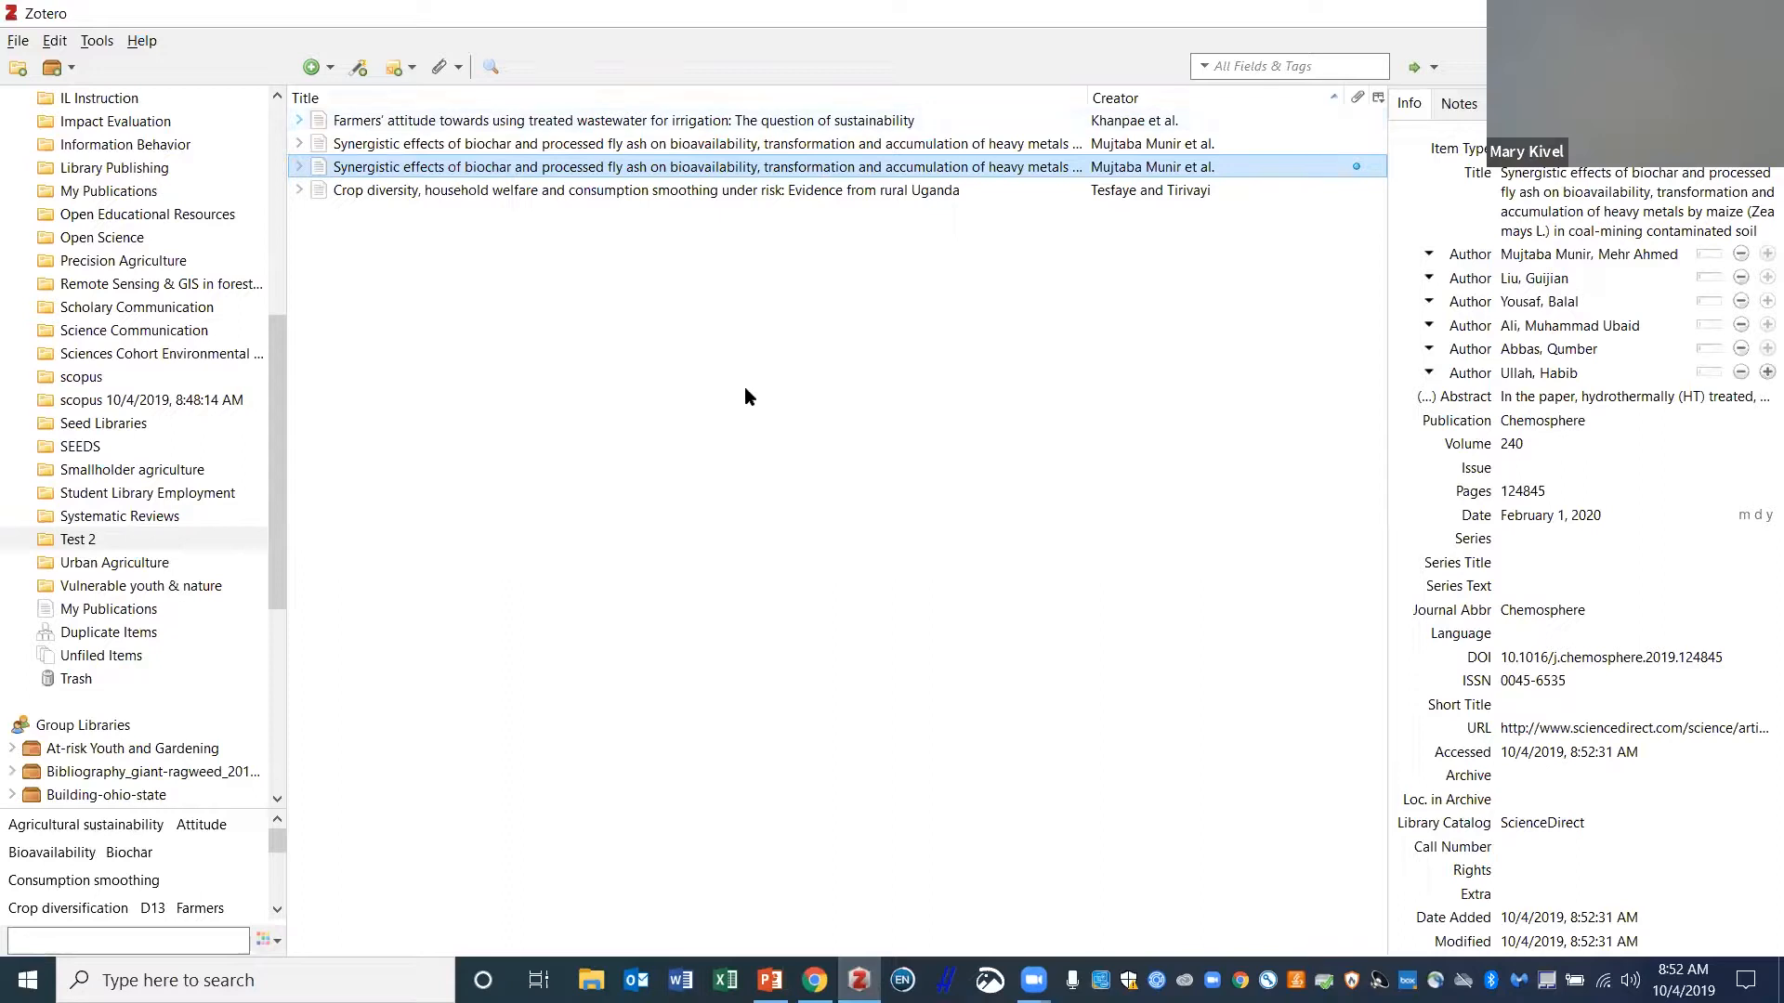
{"action": "left_click", "coordinate": [299, 121]}
{"action": "left_click", "coordinate": [299, 191]}
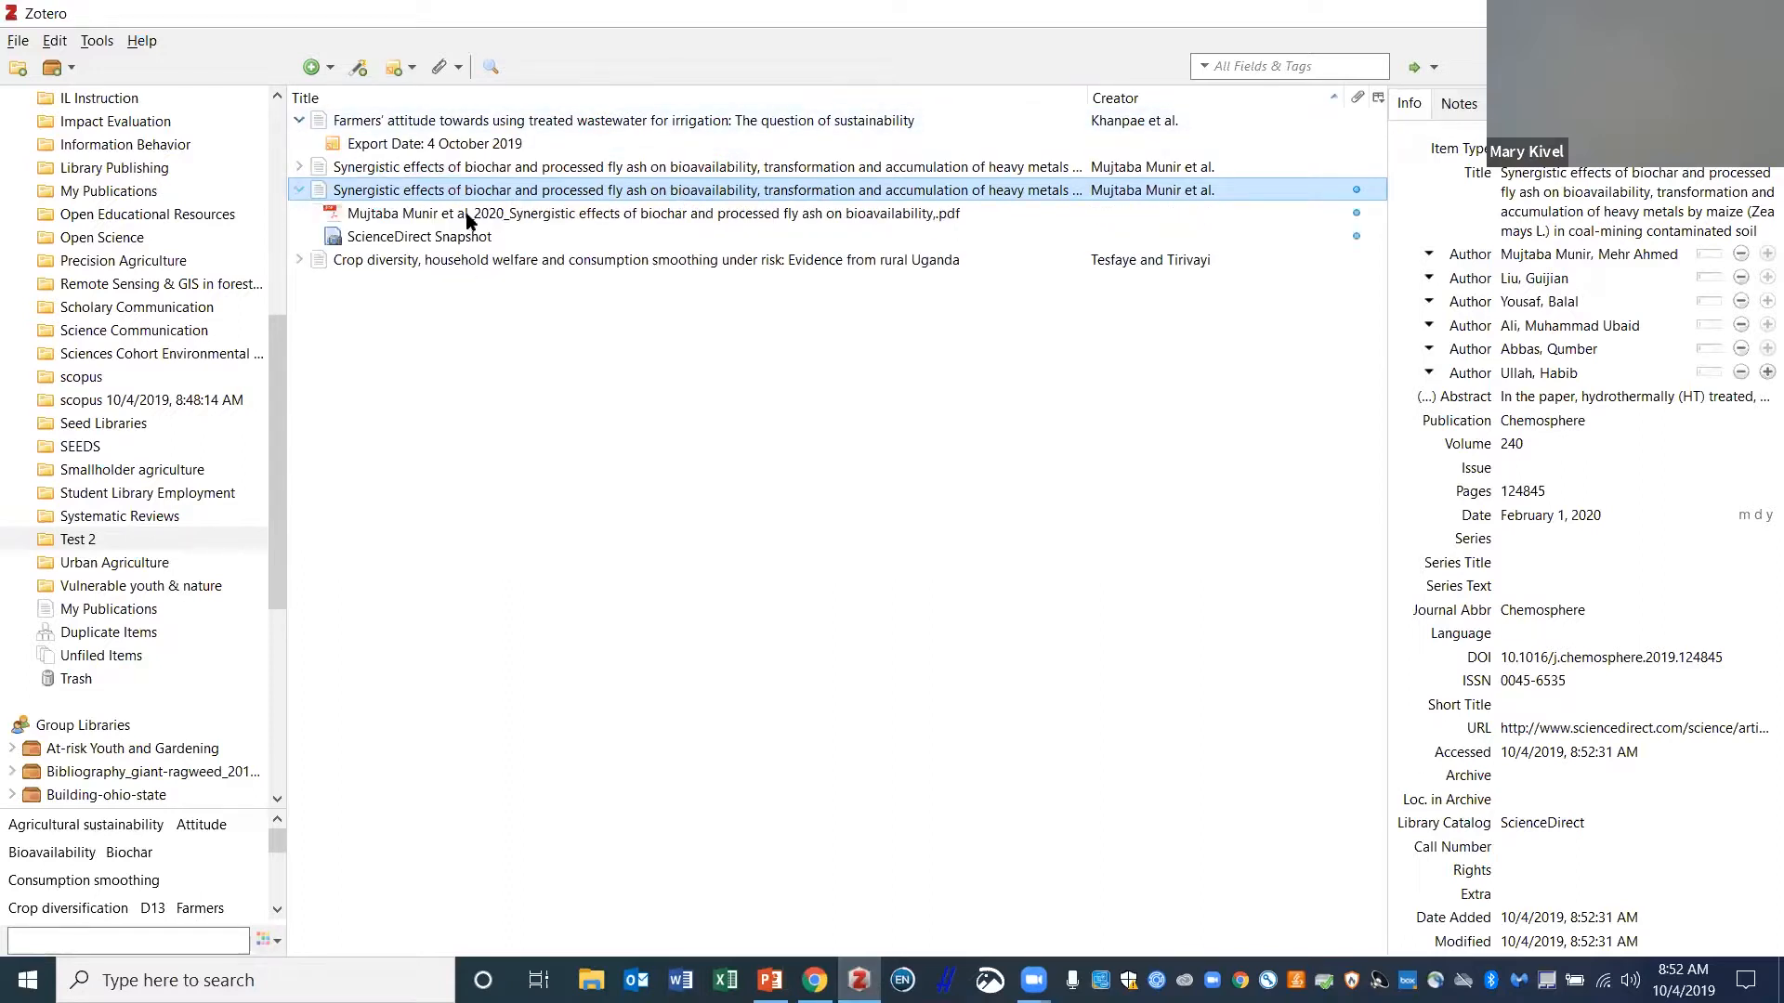
{"action": "left_click", "coordinate": [471, 216]}
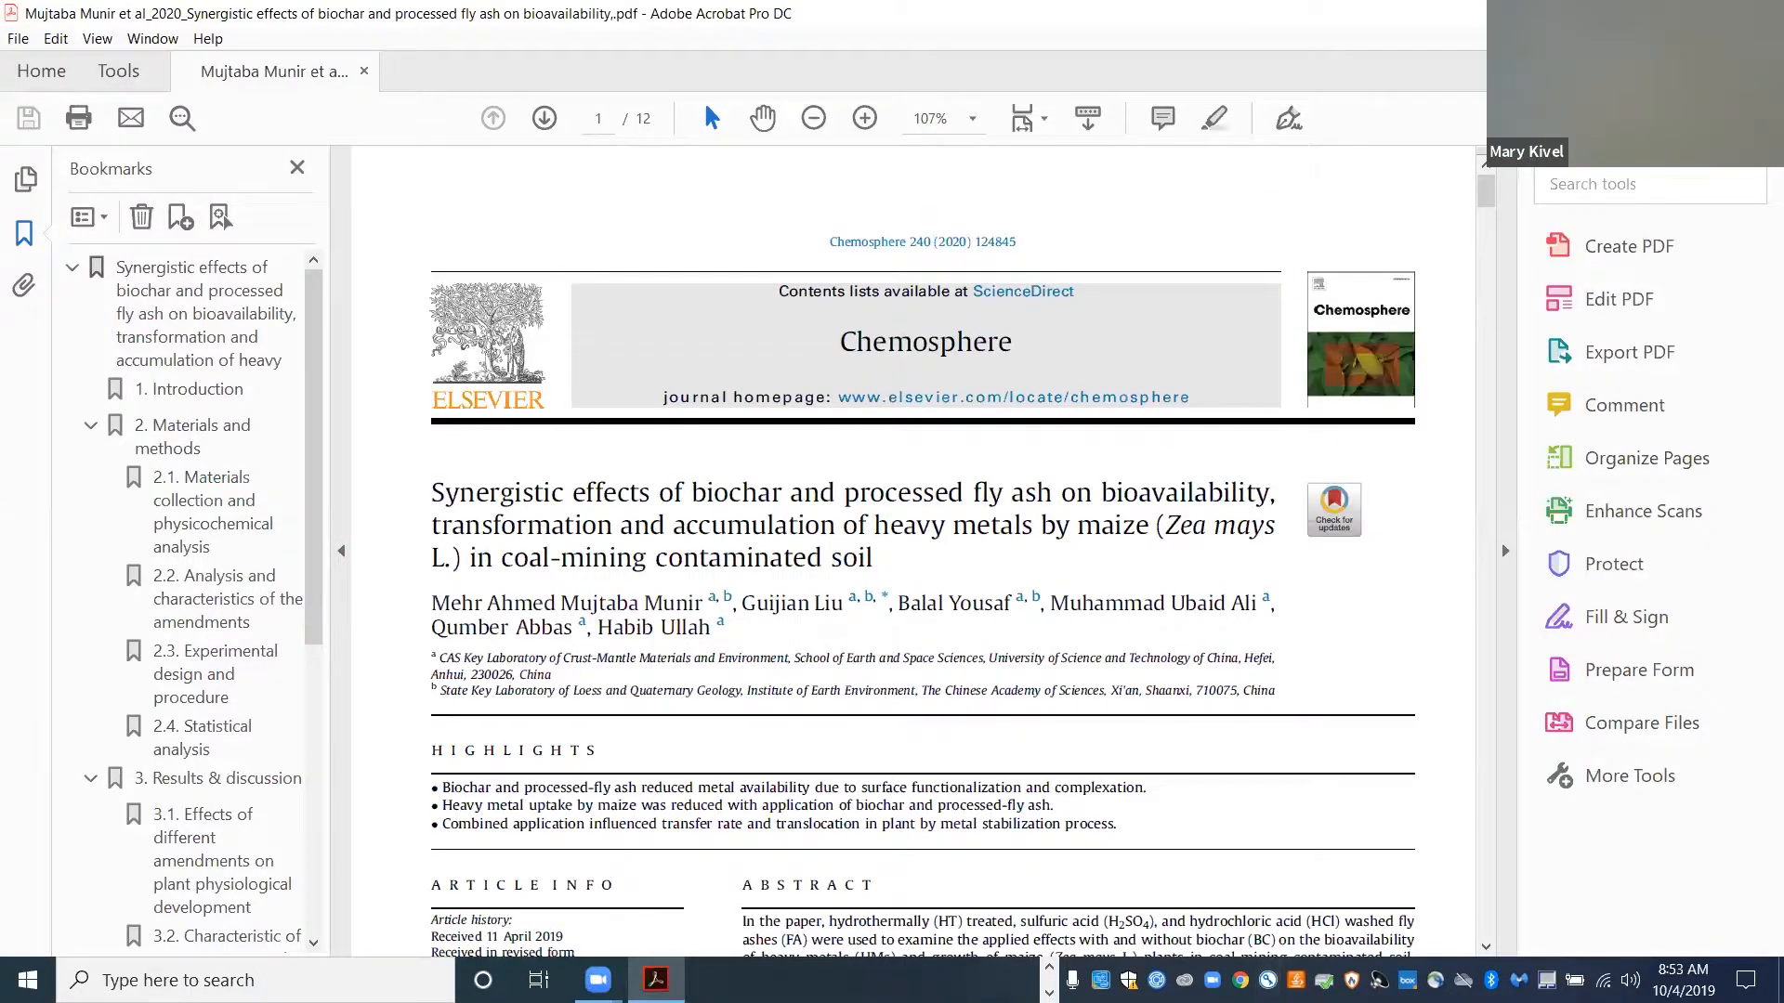
- Leave the article PDF in Acrobat and launch Microsoft Word from the taskbar
{"action": "key", "text": "alt+Tab"}
{"action": "left_click", "coordinate": [687, 980]}
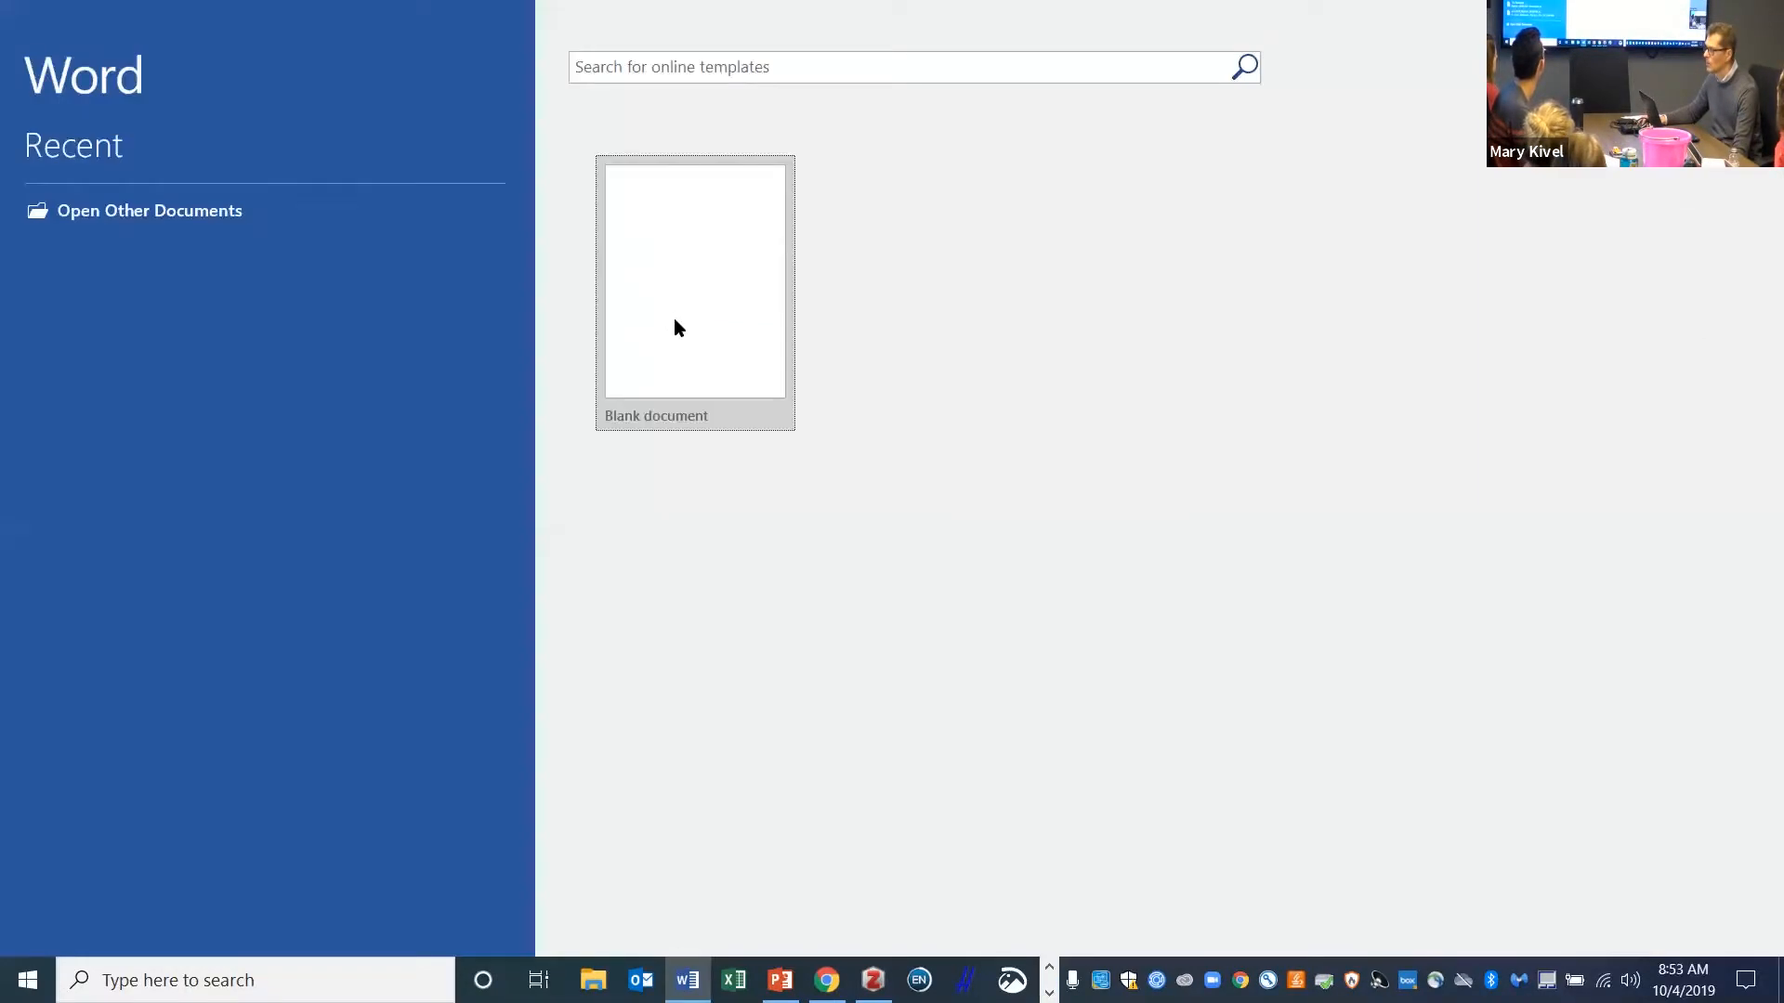
- Start a blank document with the text 'Hfdshsdhh' and set its Zotero style to APA 6th edition
{"action": "left_click", "coordinate": [679, 321]}
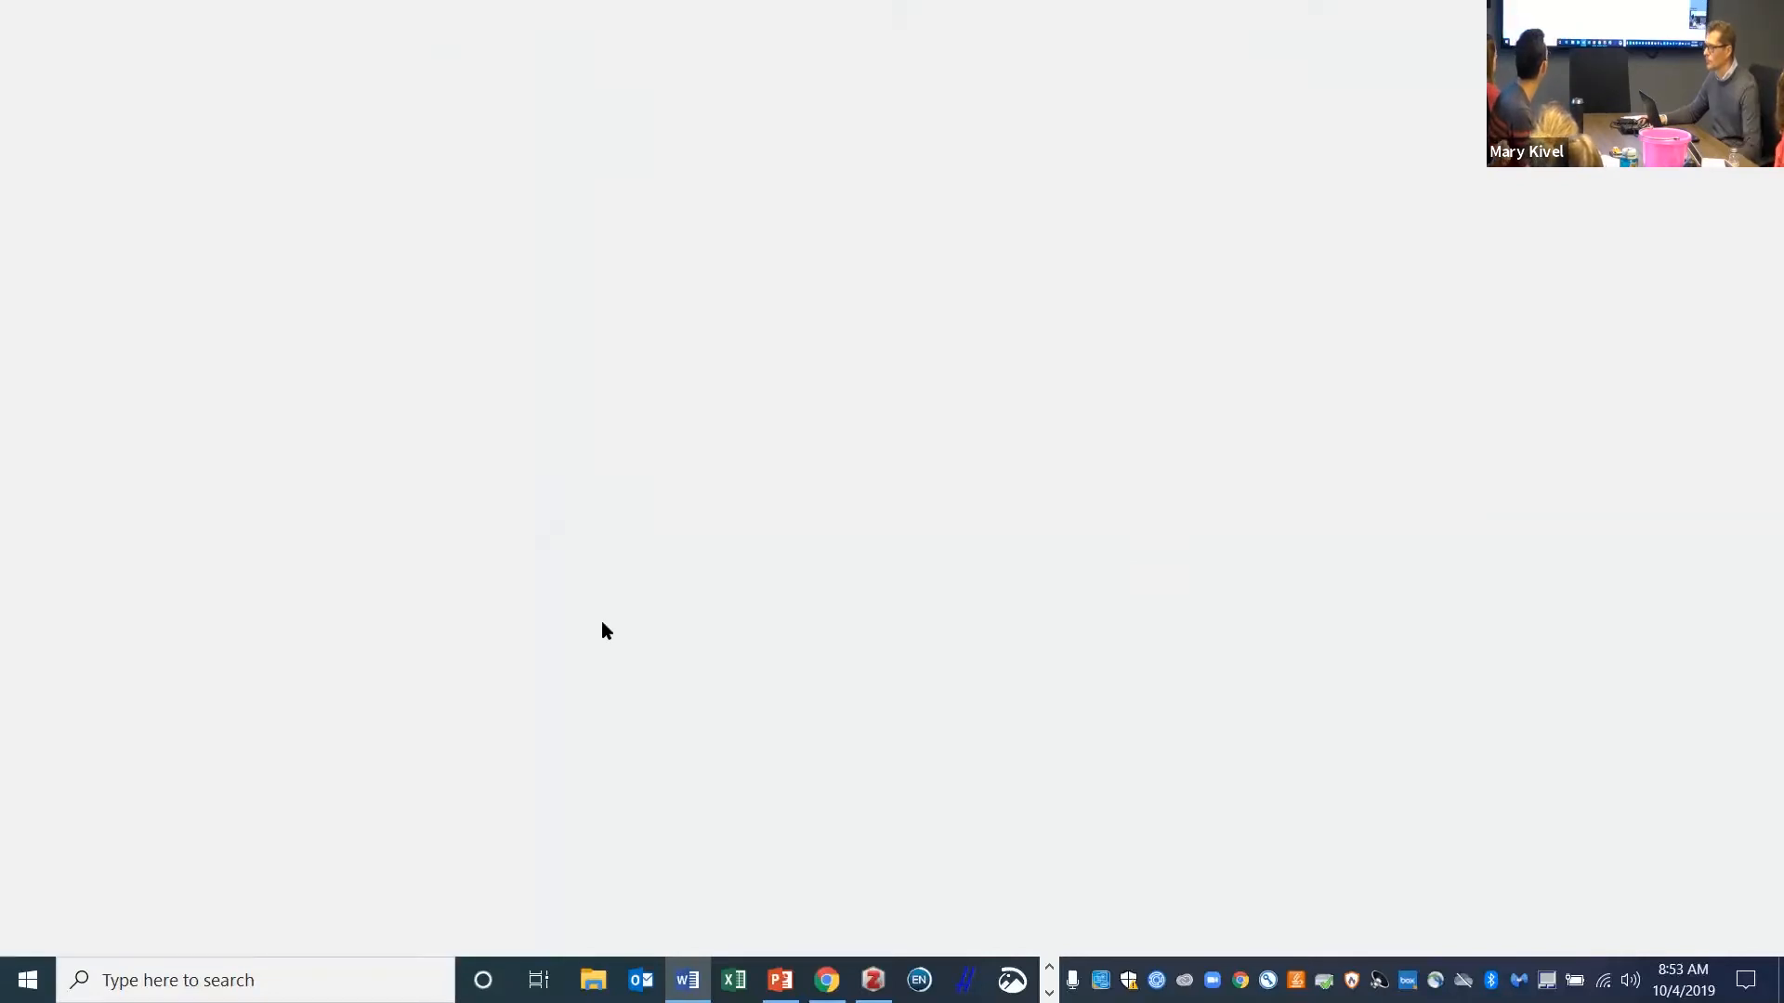
{"action": "type", "text": "Hfdshsdhh"}
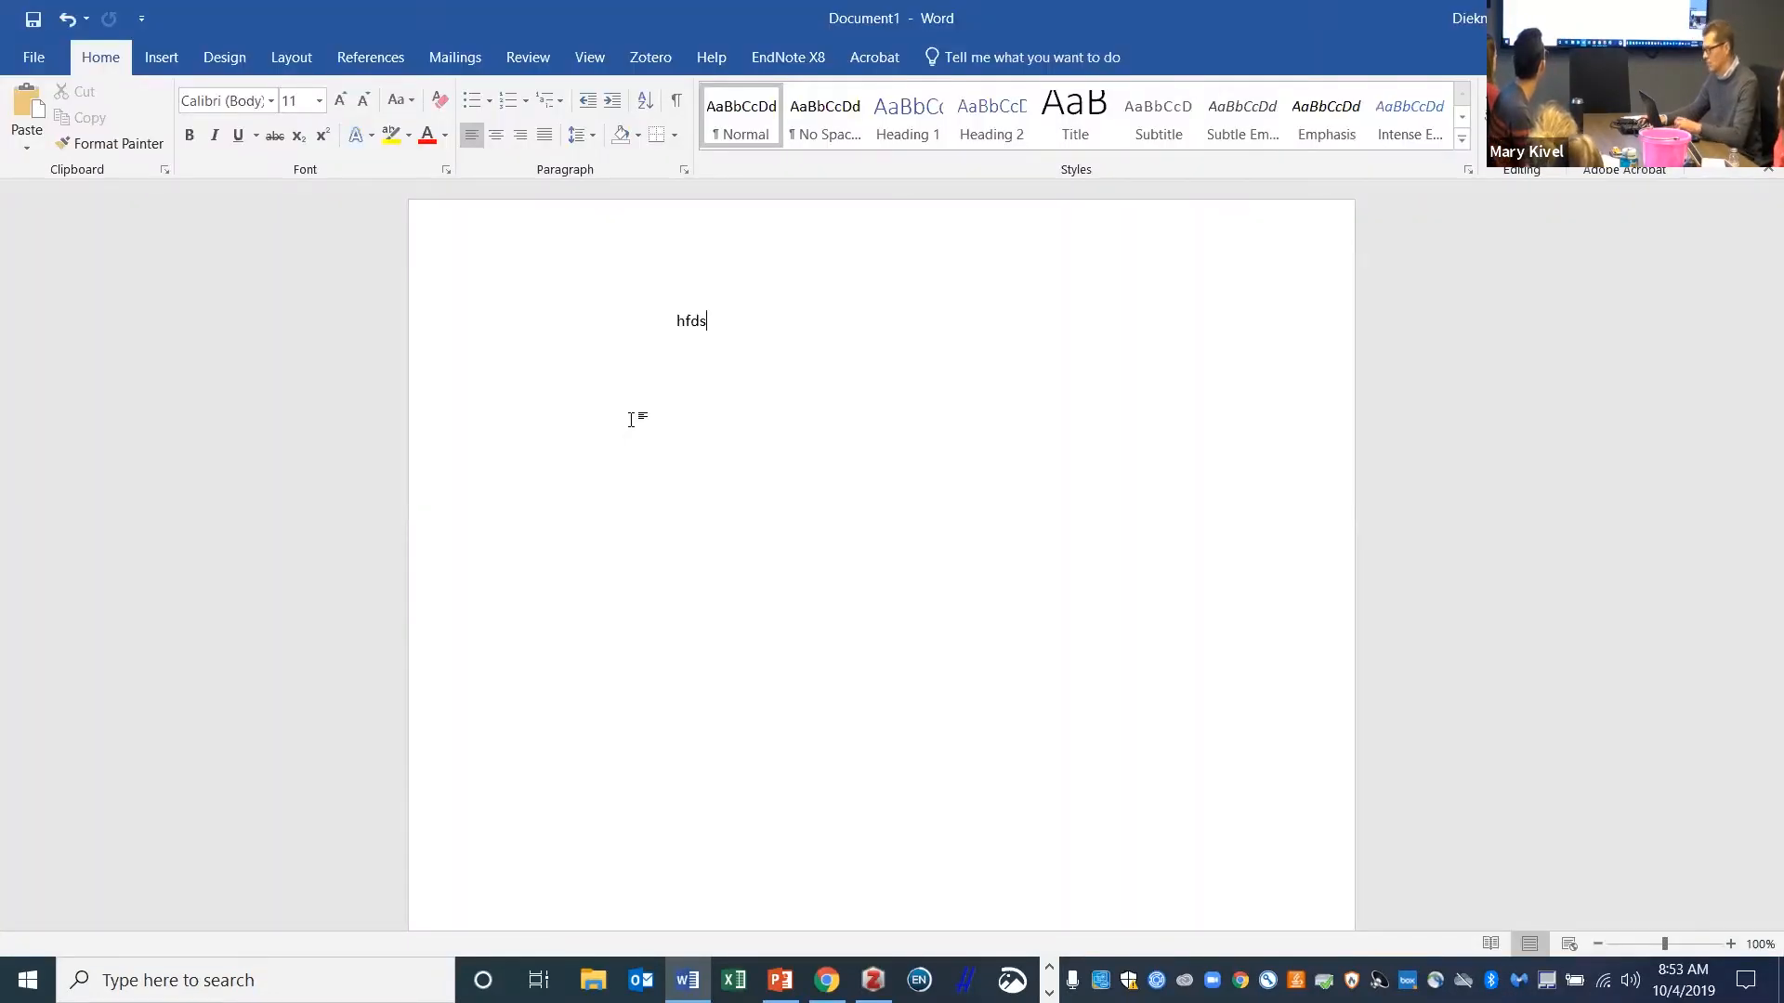
{"action": "left_click", "coordinate": [650, 57]}
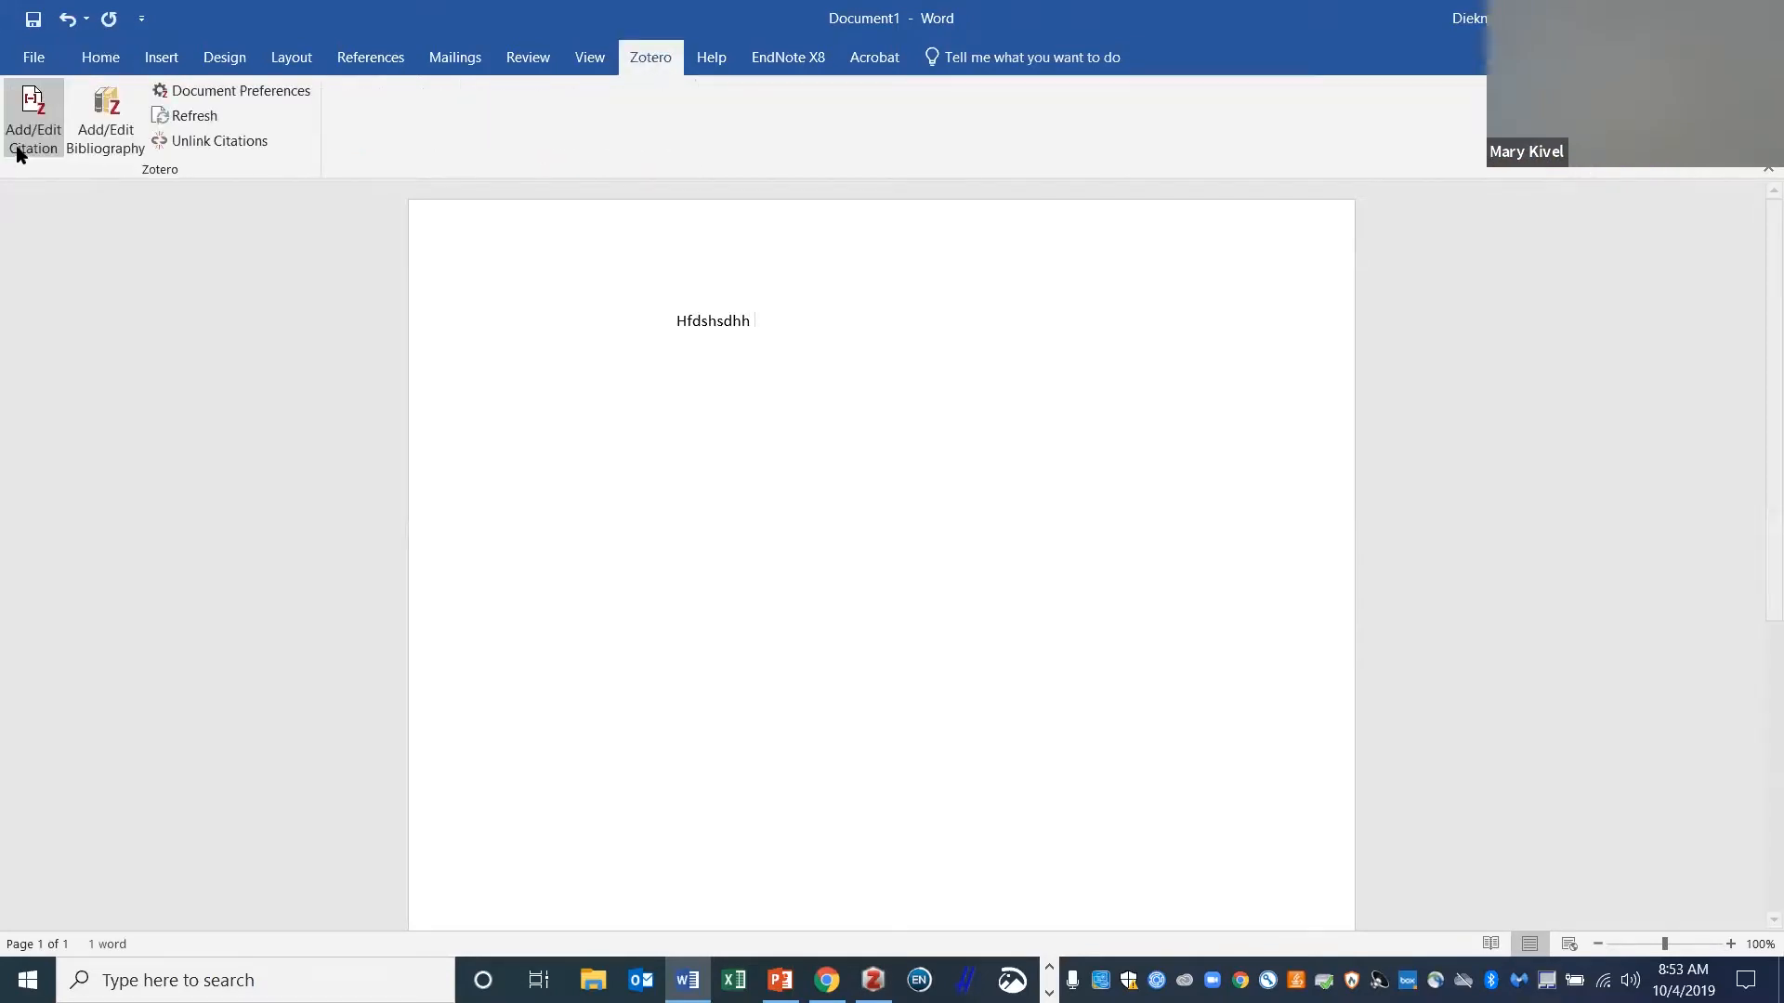
{"action": "left_click", "coordinate": [19, 153]}
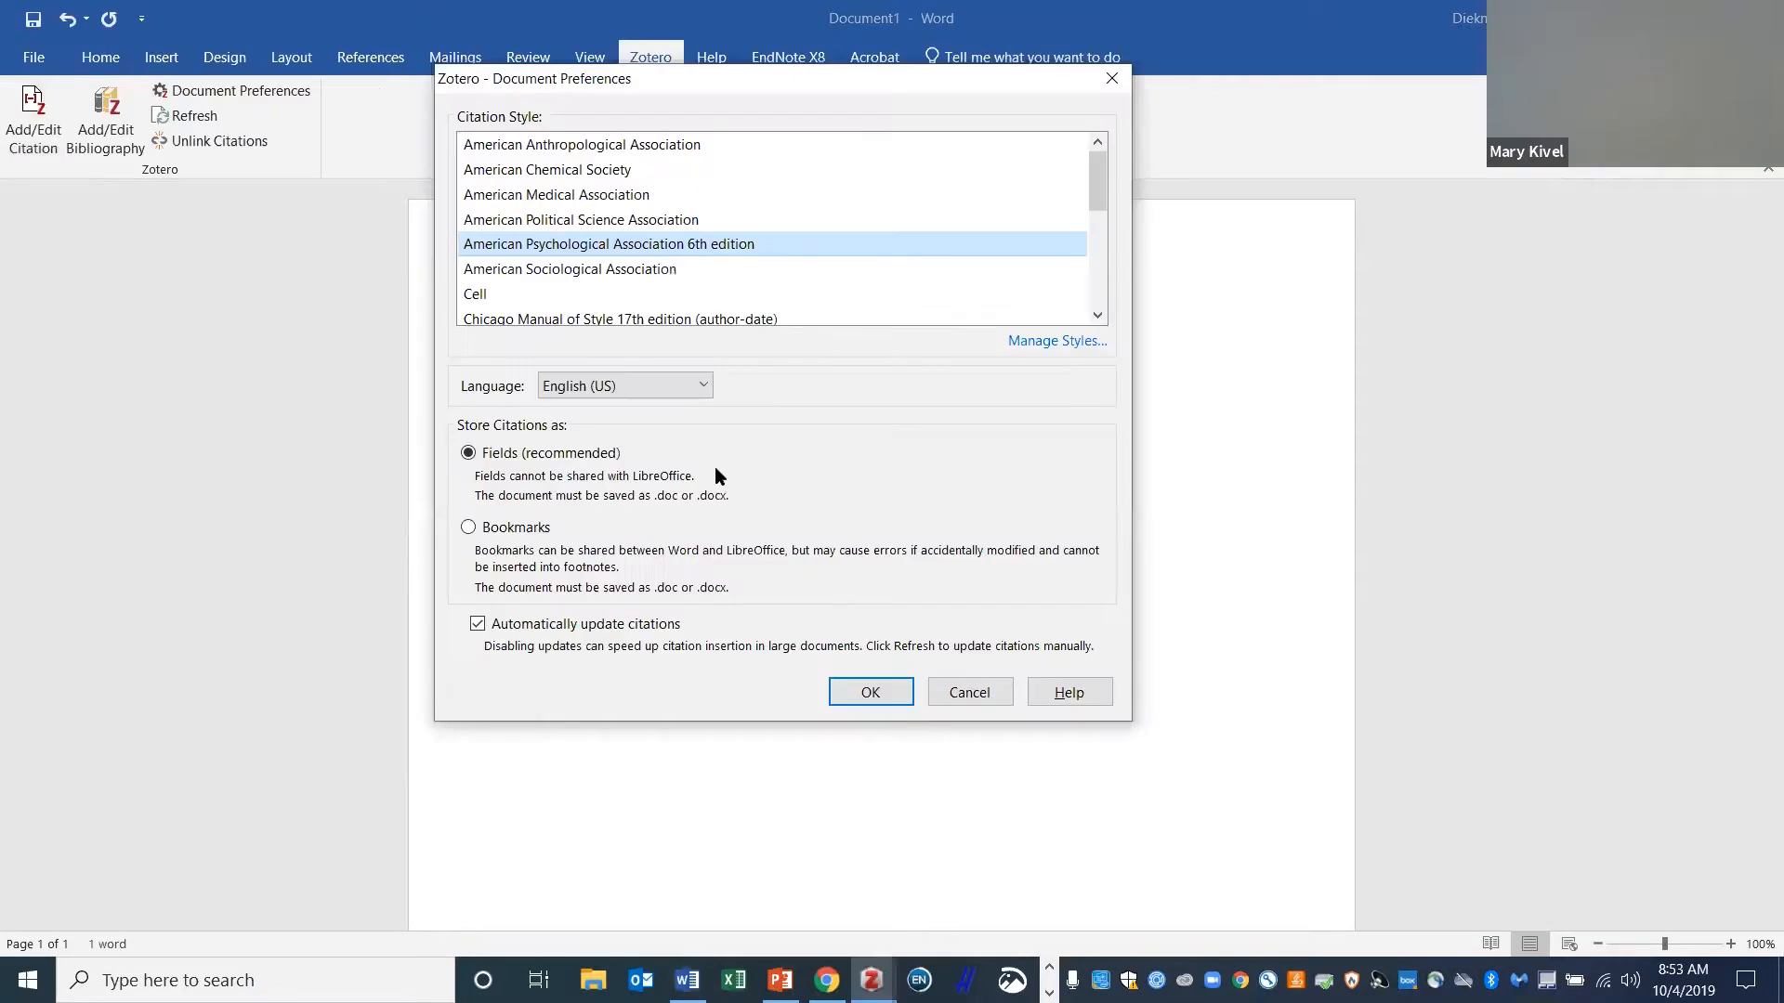
{"action": "left_click", "coordinate": [897, 690]}
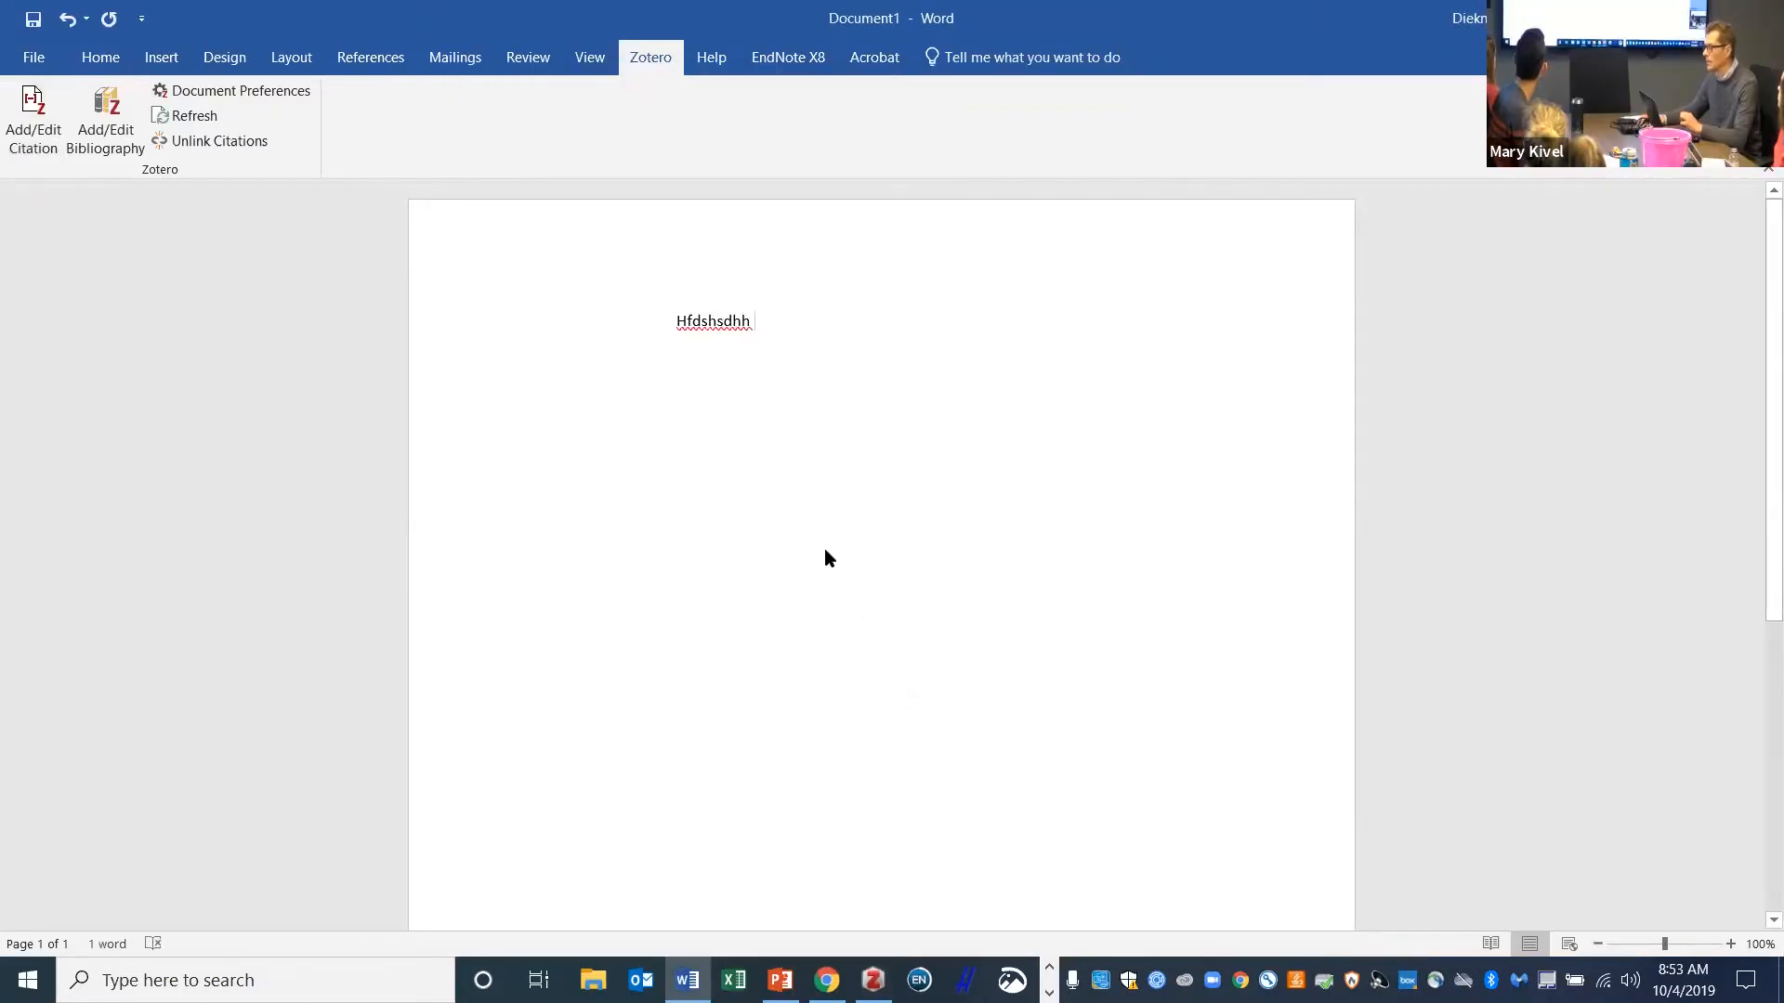
- Cite the Crop diversity article (Tesfaye & Tirivayi, 2020) after the placeholder text, ending with a period
{"action": "left_click", "coordinate": [580, 463]}
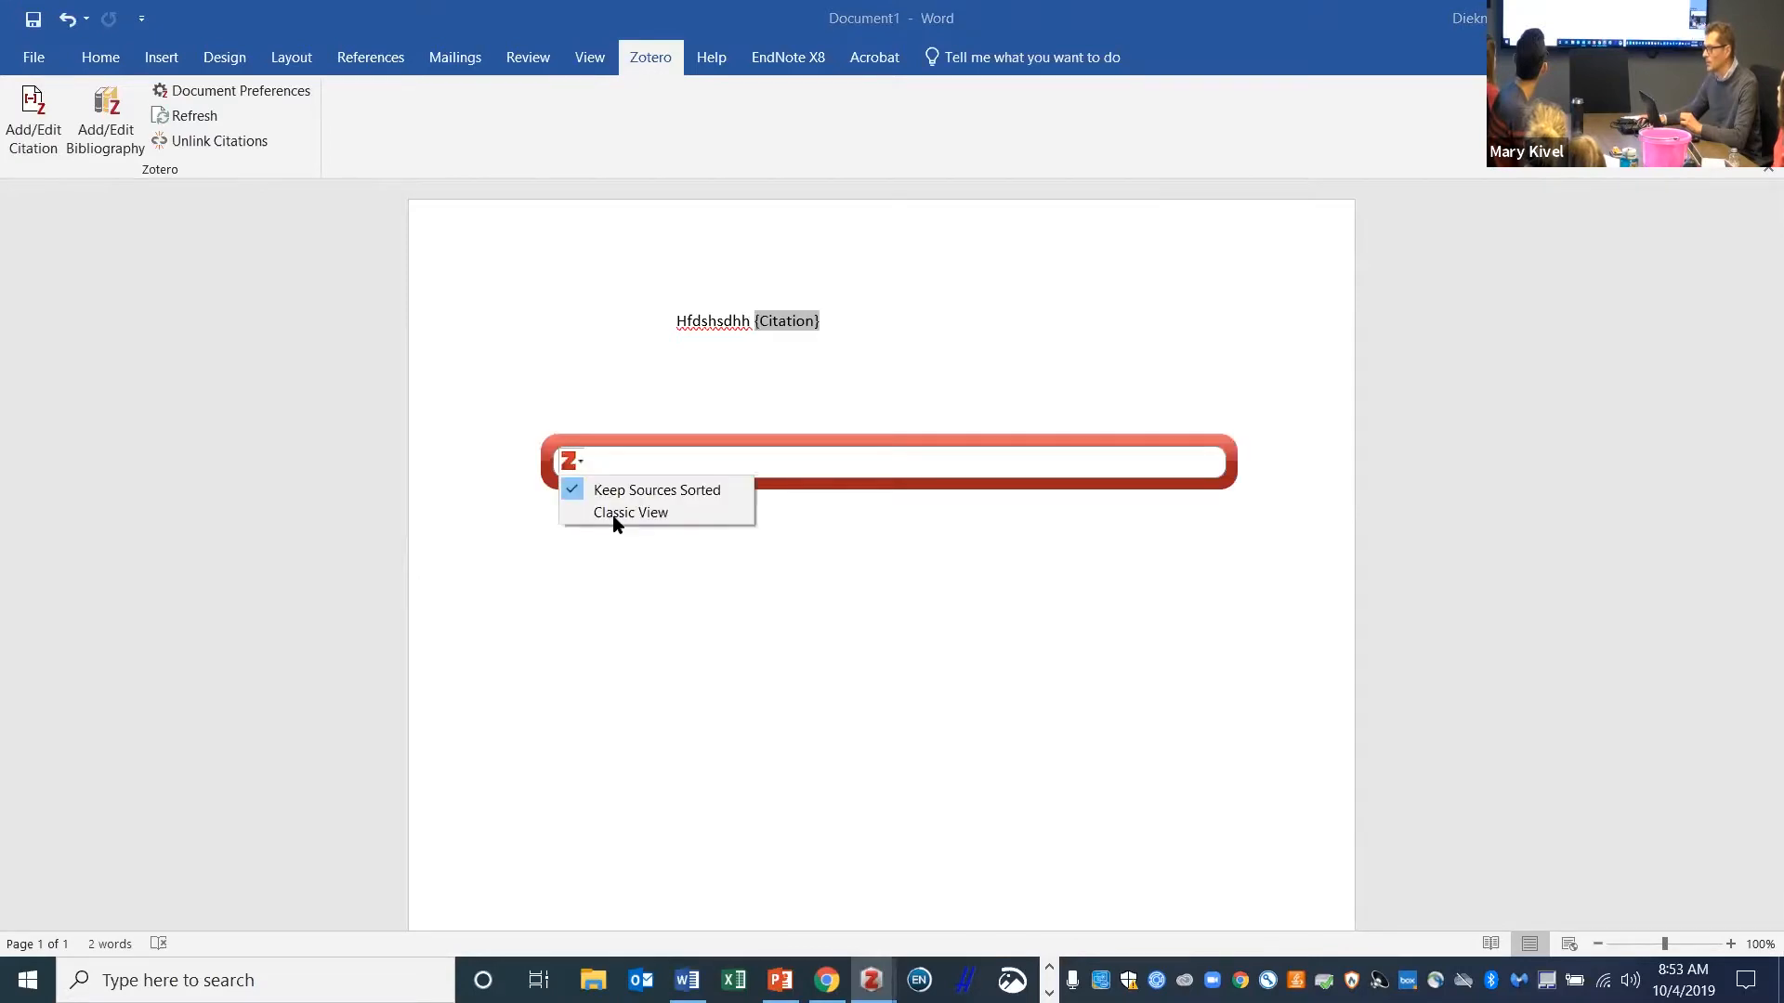
{"action": "left_click", "coordinate": [617, 514]}
{"action": "left_click", "coordinate": [814, 306]}
{"action": "left_click", "coordinate": [1220, 655]}
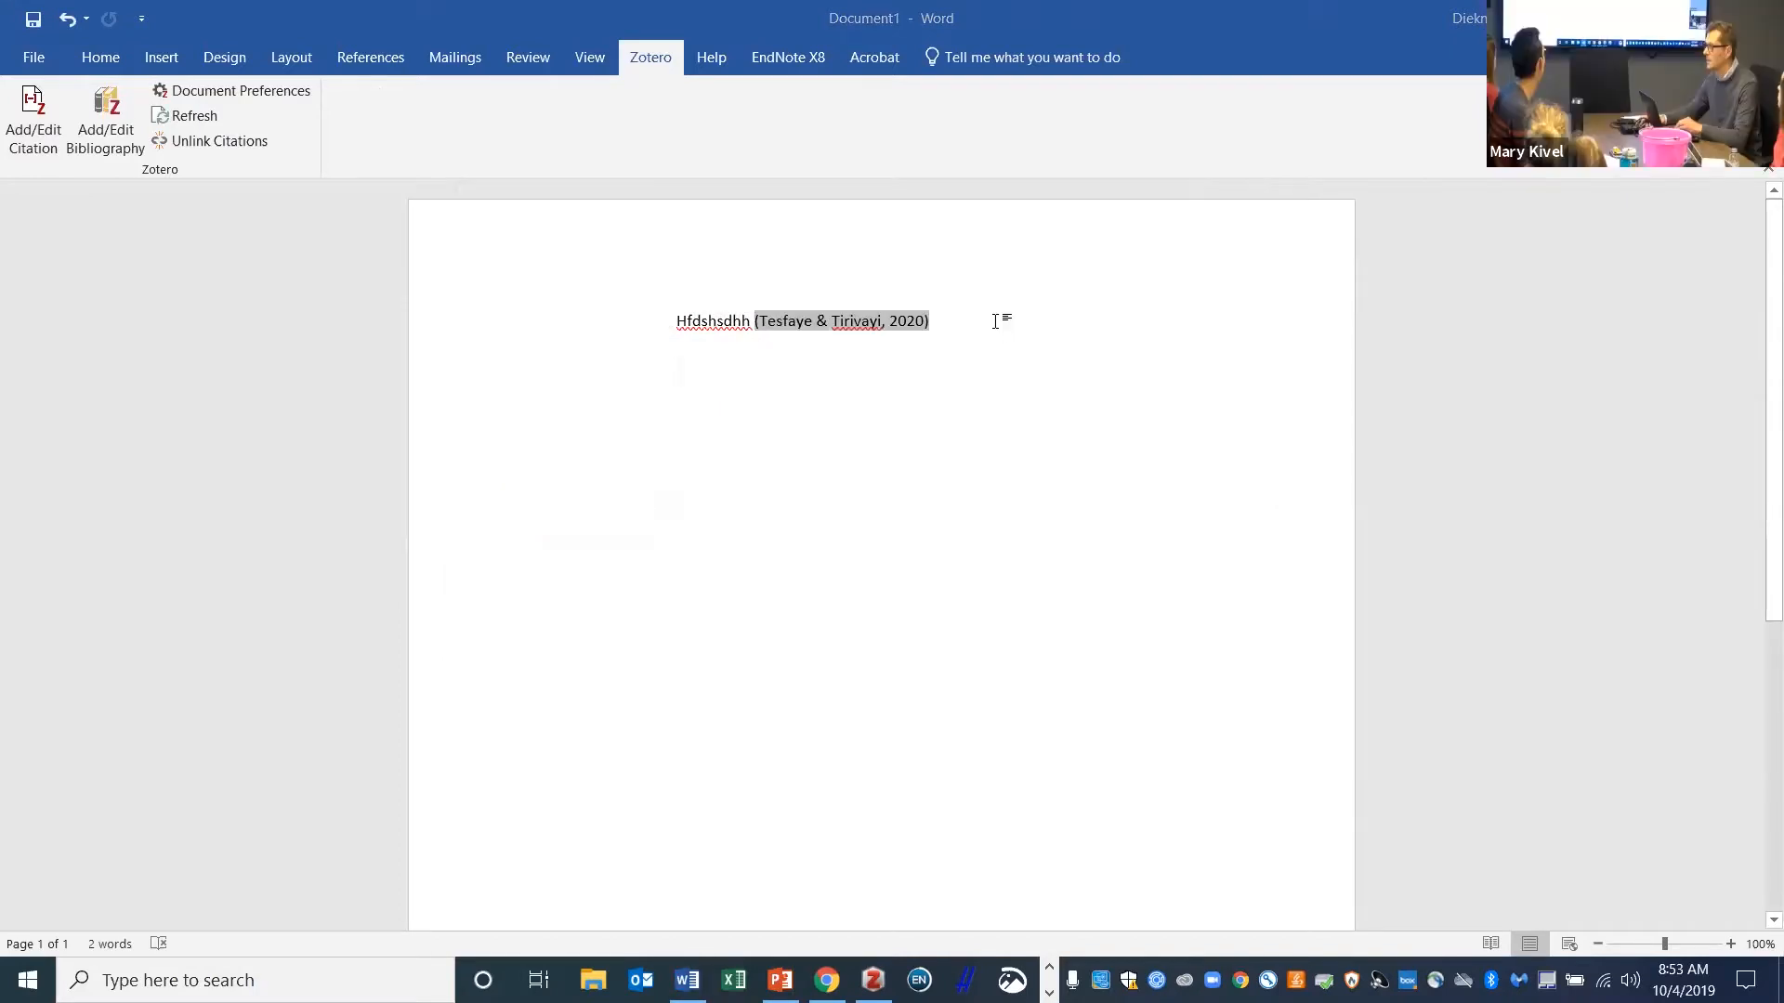
{"action": "type", "text": "."}
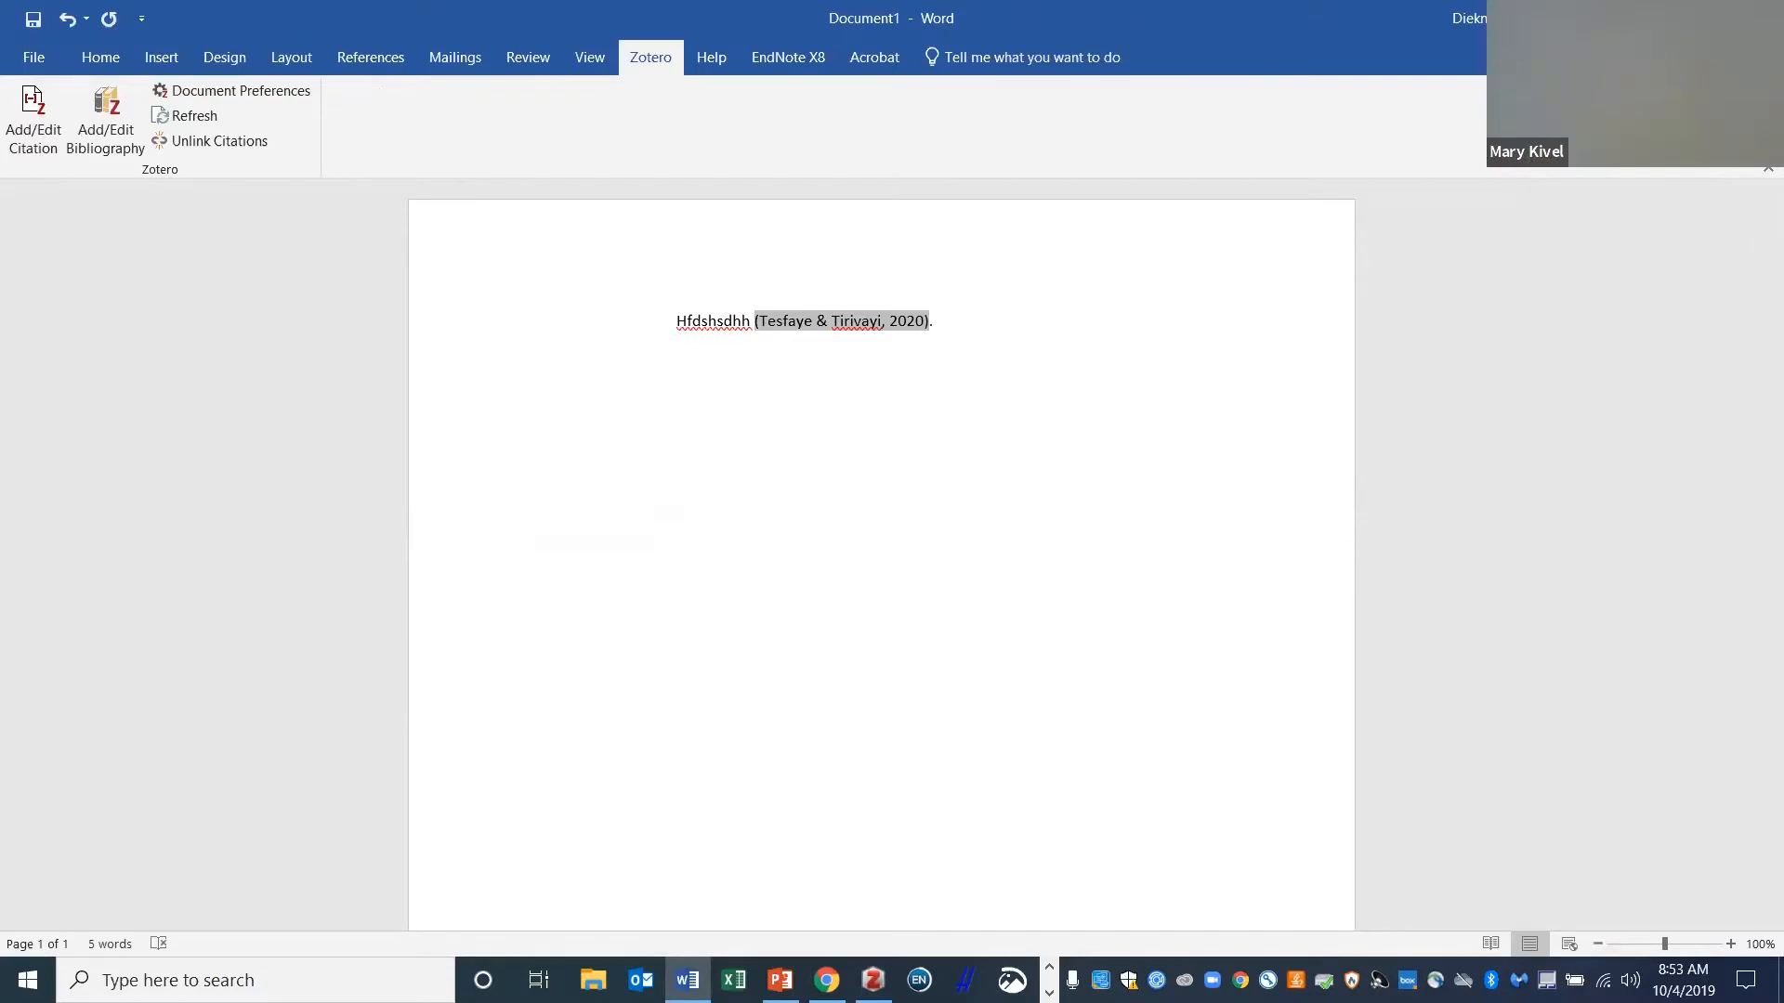
- Add a 'References' heading with the Zotero bibliography below it, then type 'hgkdsghk'
{"action": "key", "text": "Return"}
{"action": "key", "text": "Return"}
{"action": "type", "text": "References"}
{"action": "key", "text": "Return"}
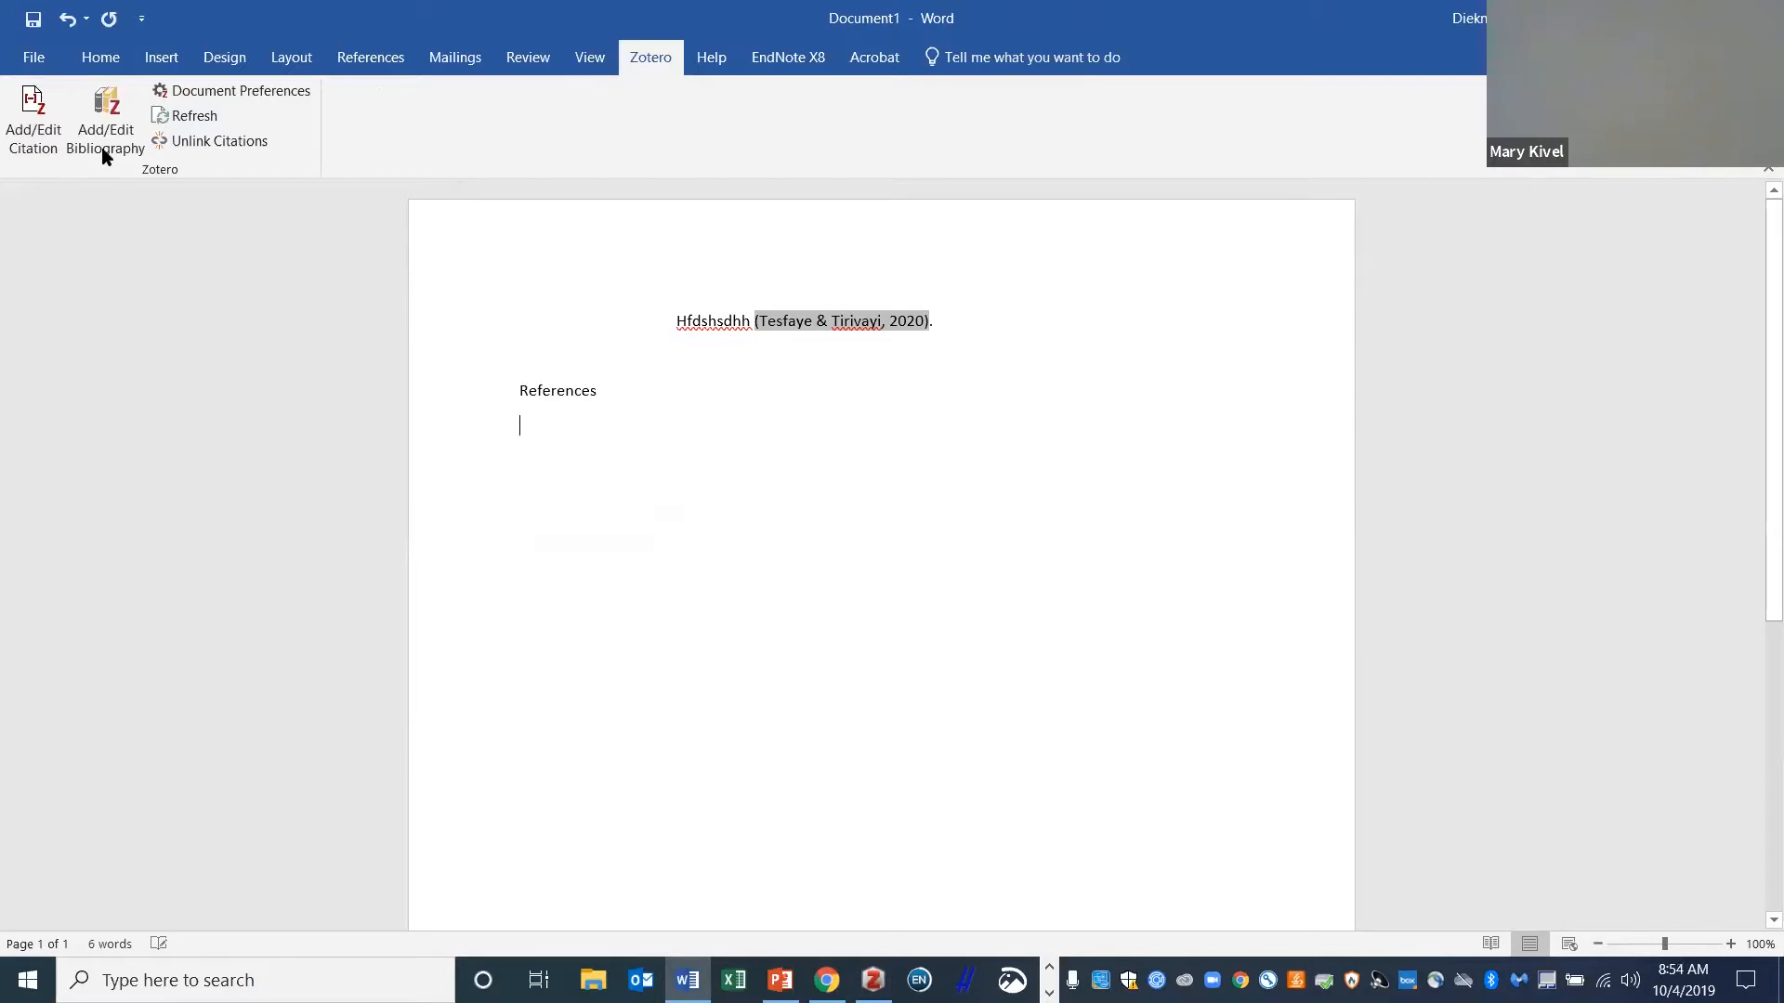
{"action": "left_click", "coordinate": [95, 145]}
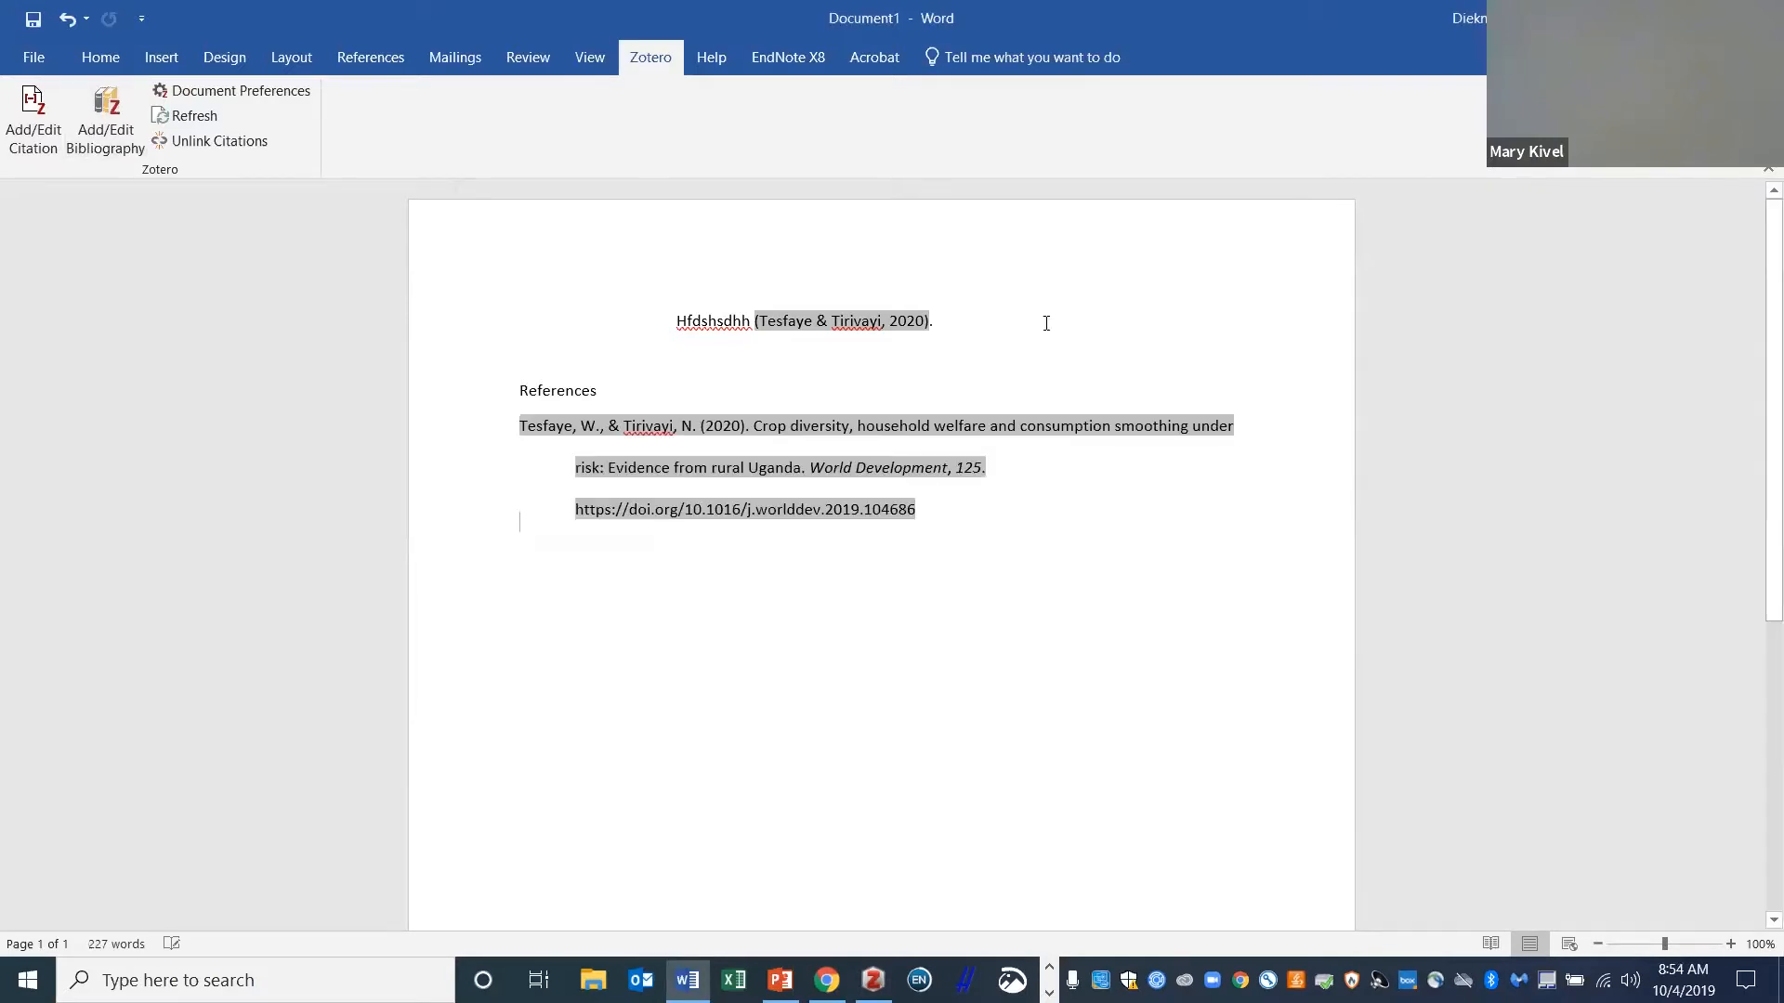
{"action": "type", "text": "hg"}
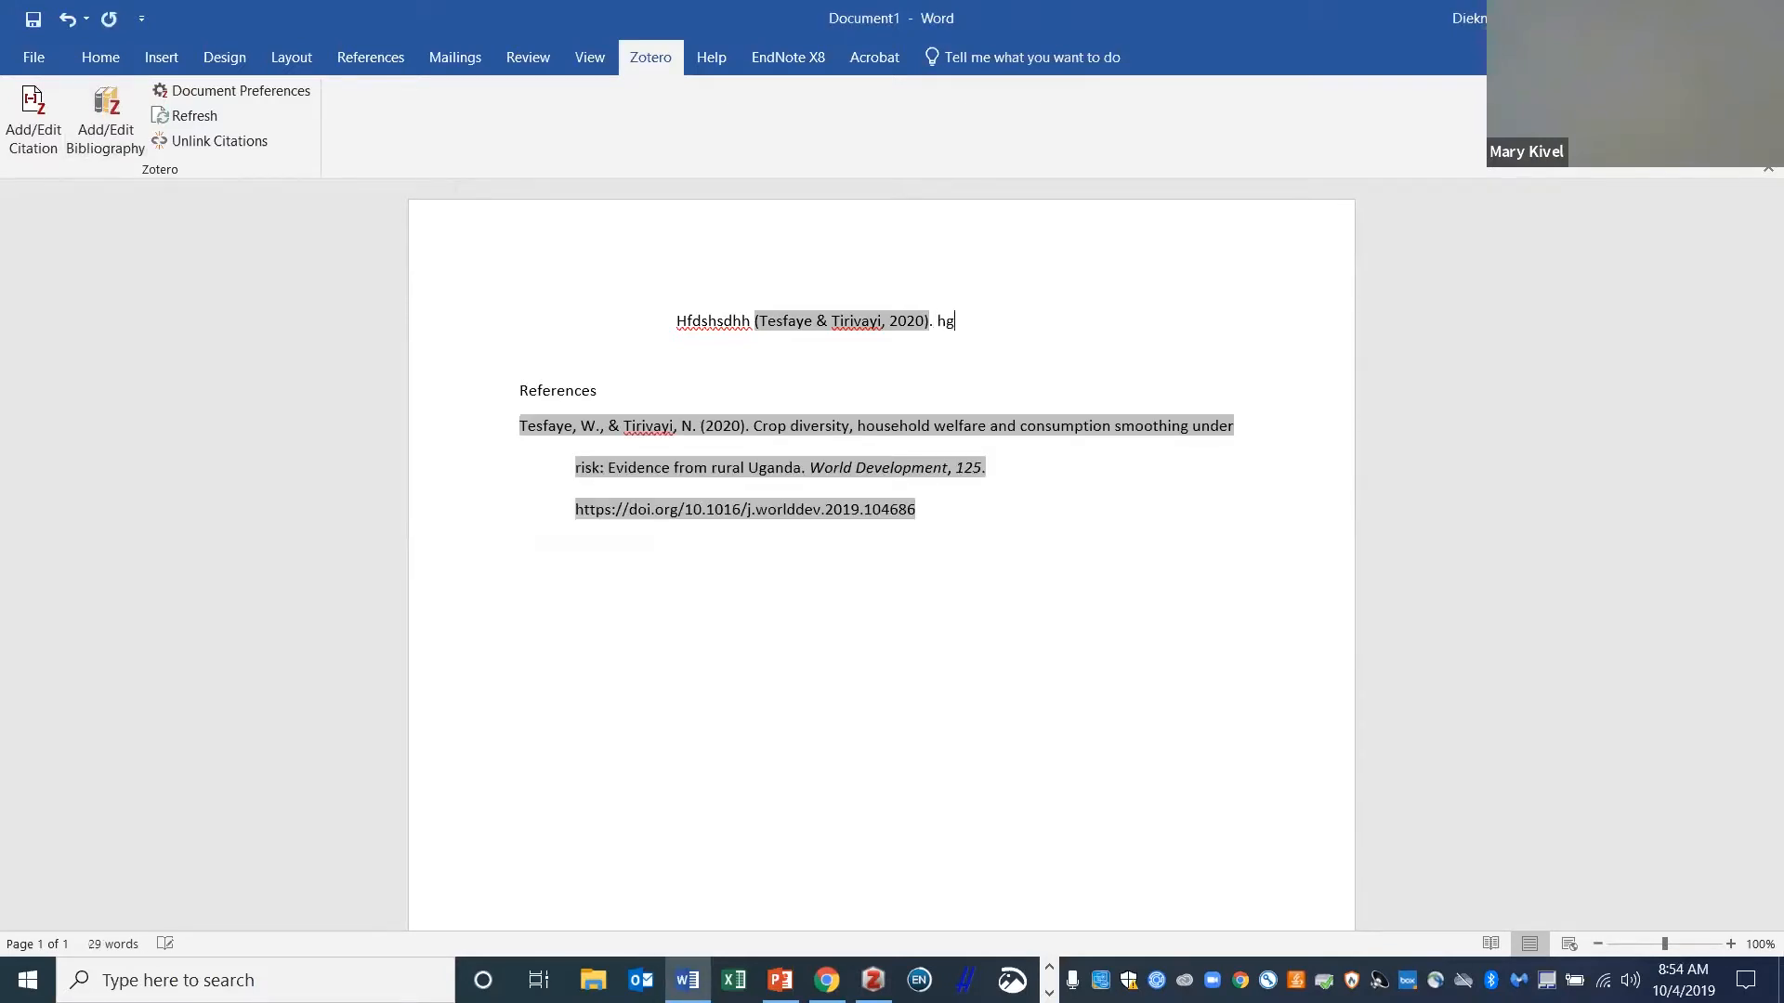
{"action": "type", "text": "kdsghk {Citation"}
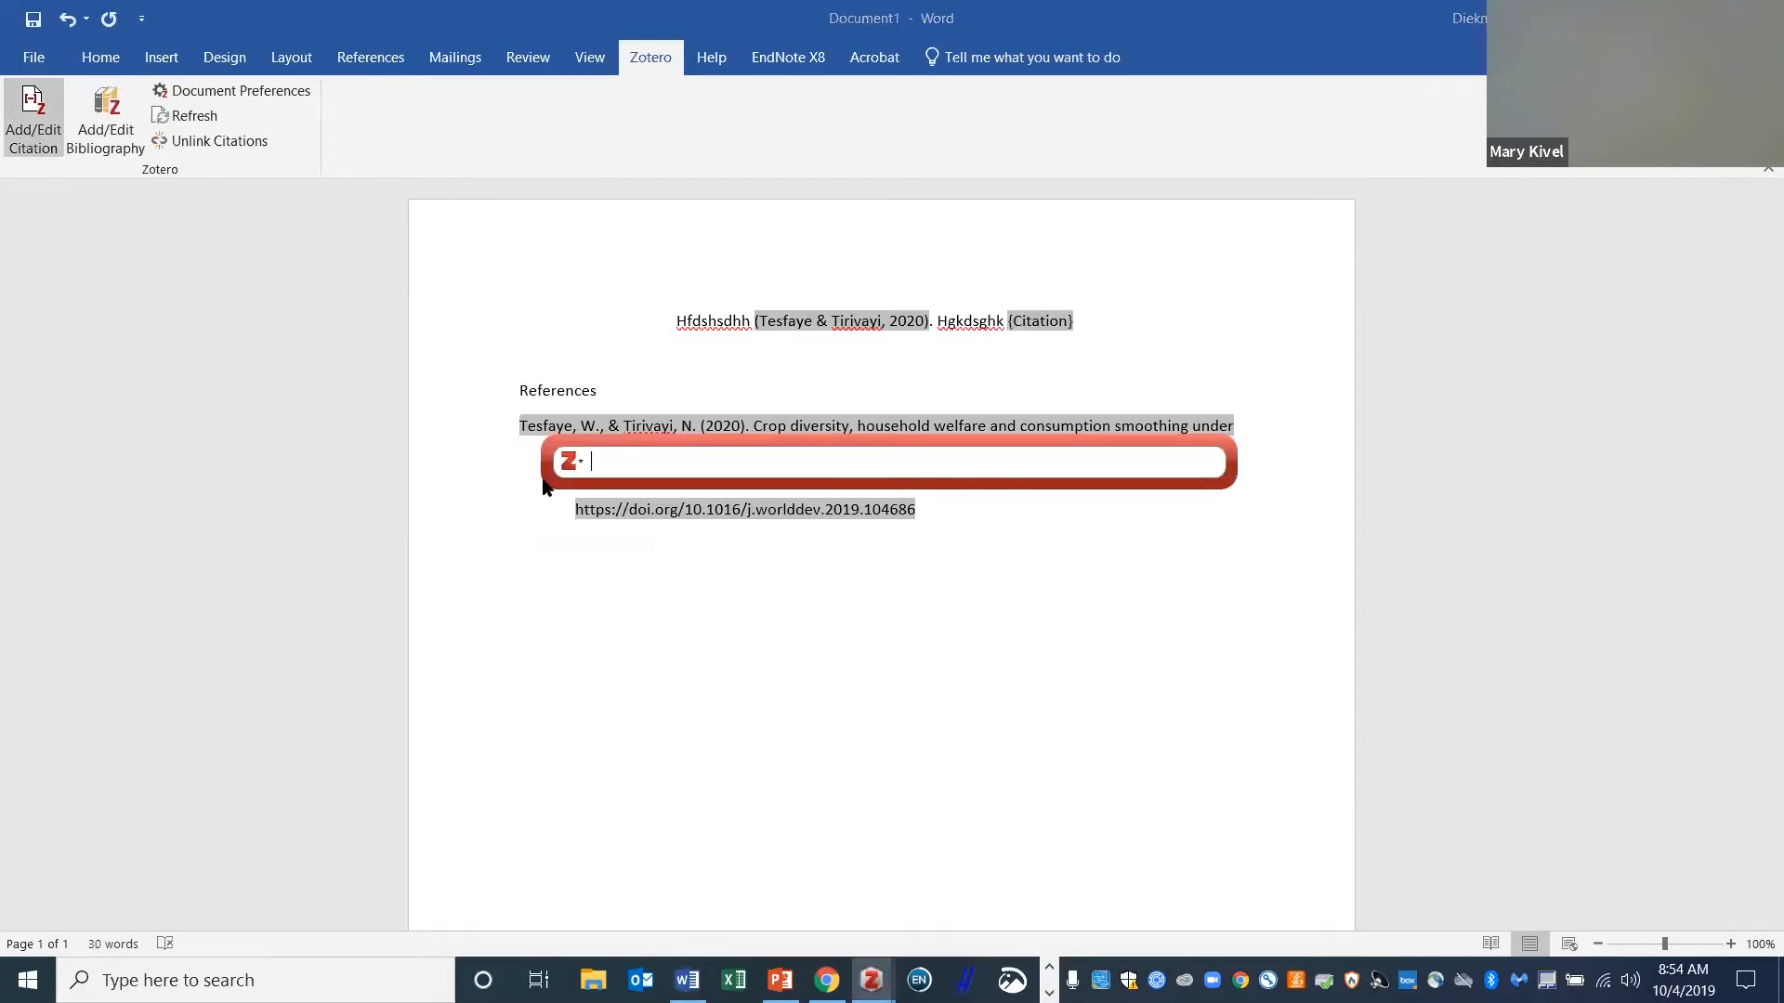
- Cite the Synergistic effects of biochar article (Mujtaba Munir et al., 2020) after 'Hgkdsghk'
{"action": "left_click", "coordinate": [573, 462]}
{"action": "left_click", "coordinate": [593, 518]}
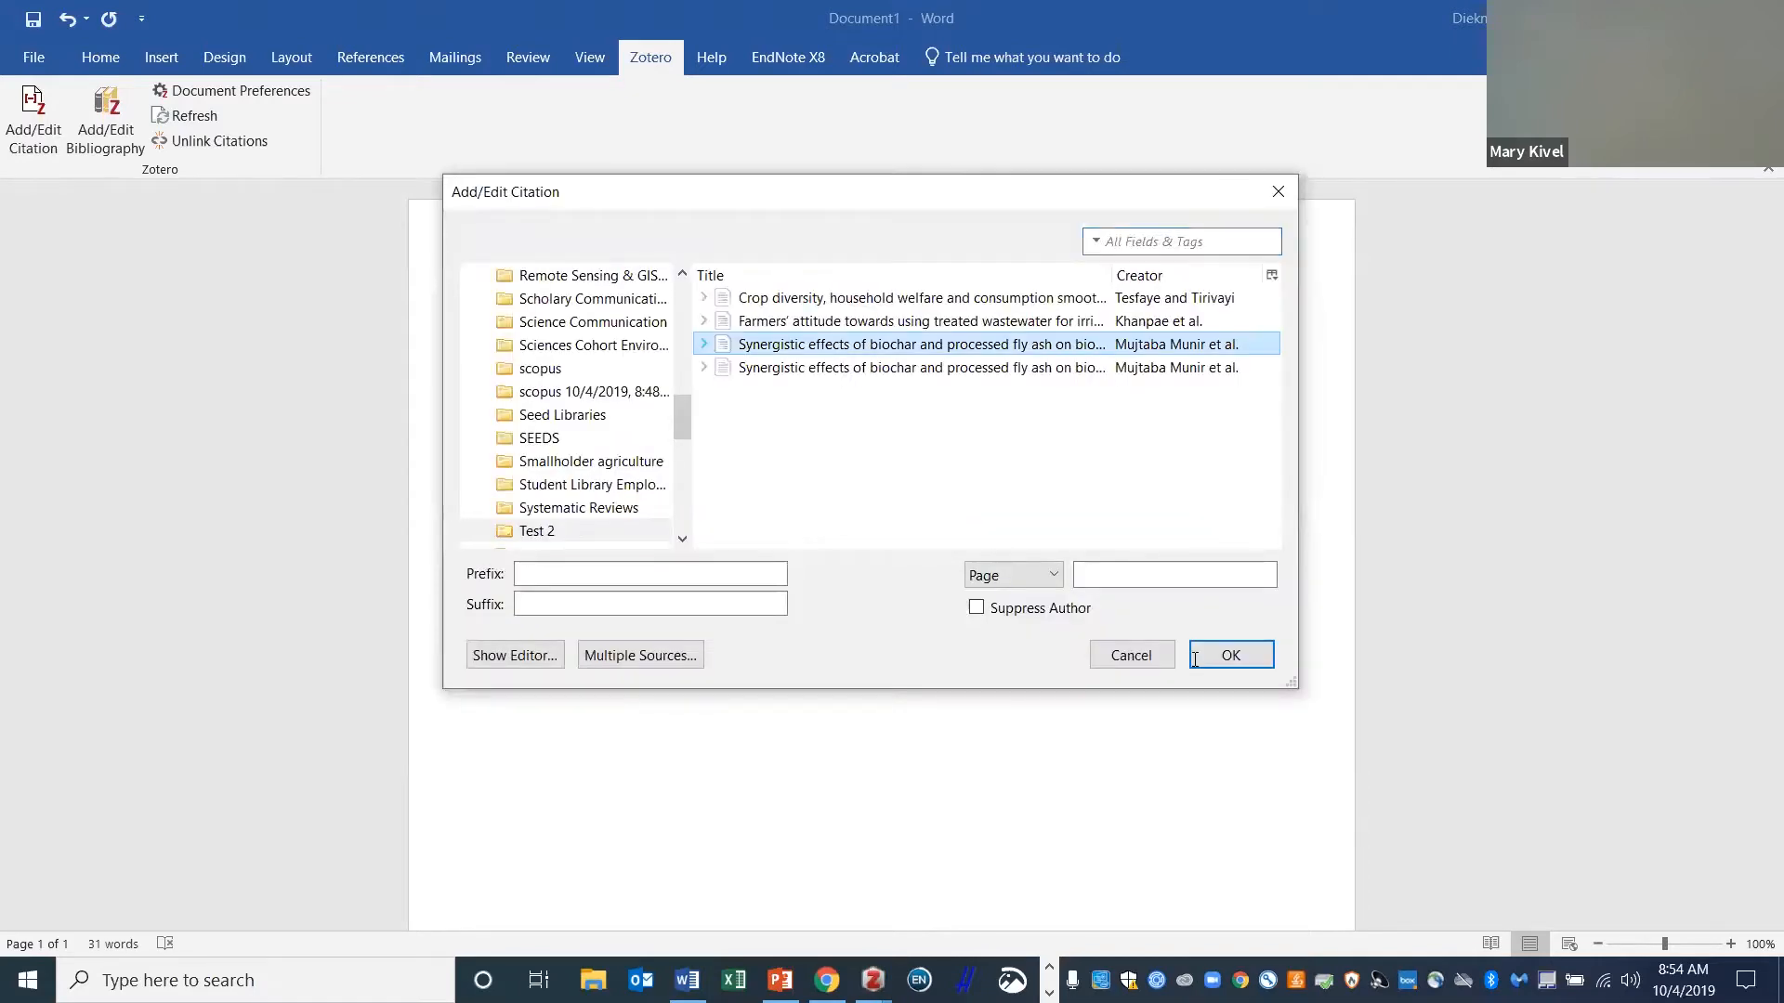
{"action": "left_click", "coordinate": [1196, 656]}
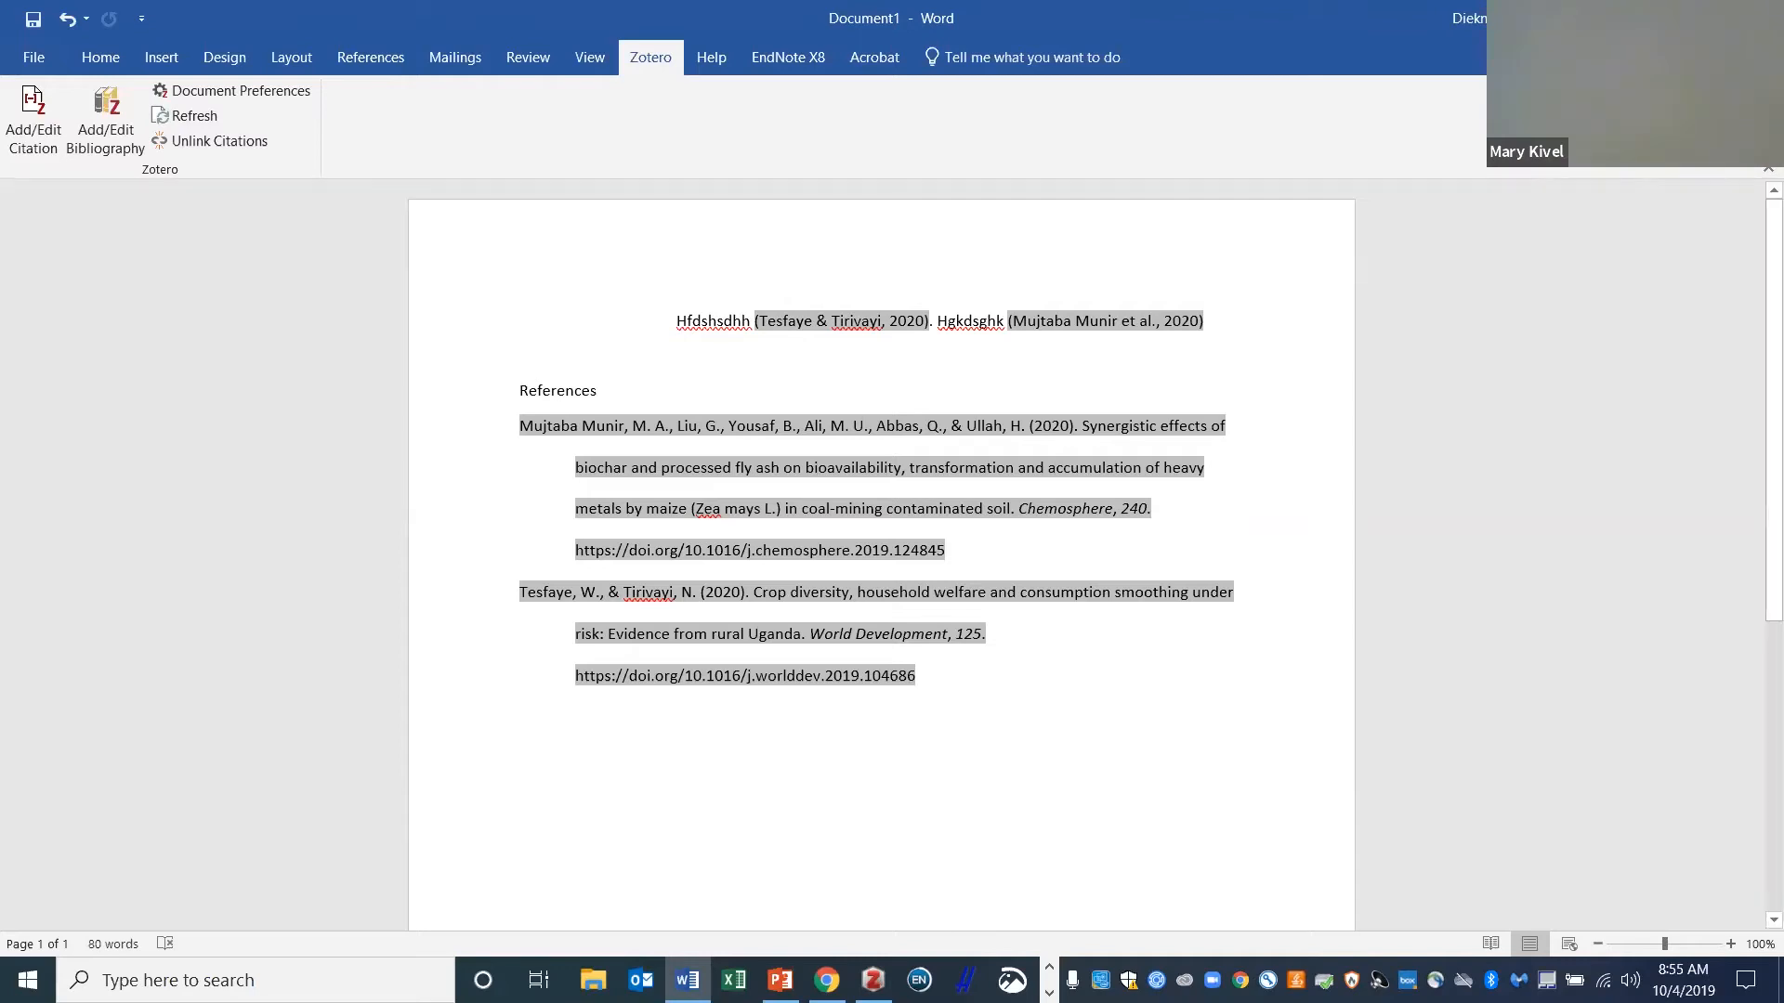
- In Chrome's guide tab, go via Reference and Citation Management to Customizing EndNote and Zotero Settings at OSU
{"action": "key", "text": "alt+Tab"}
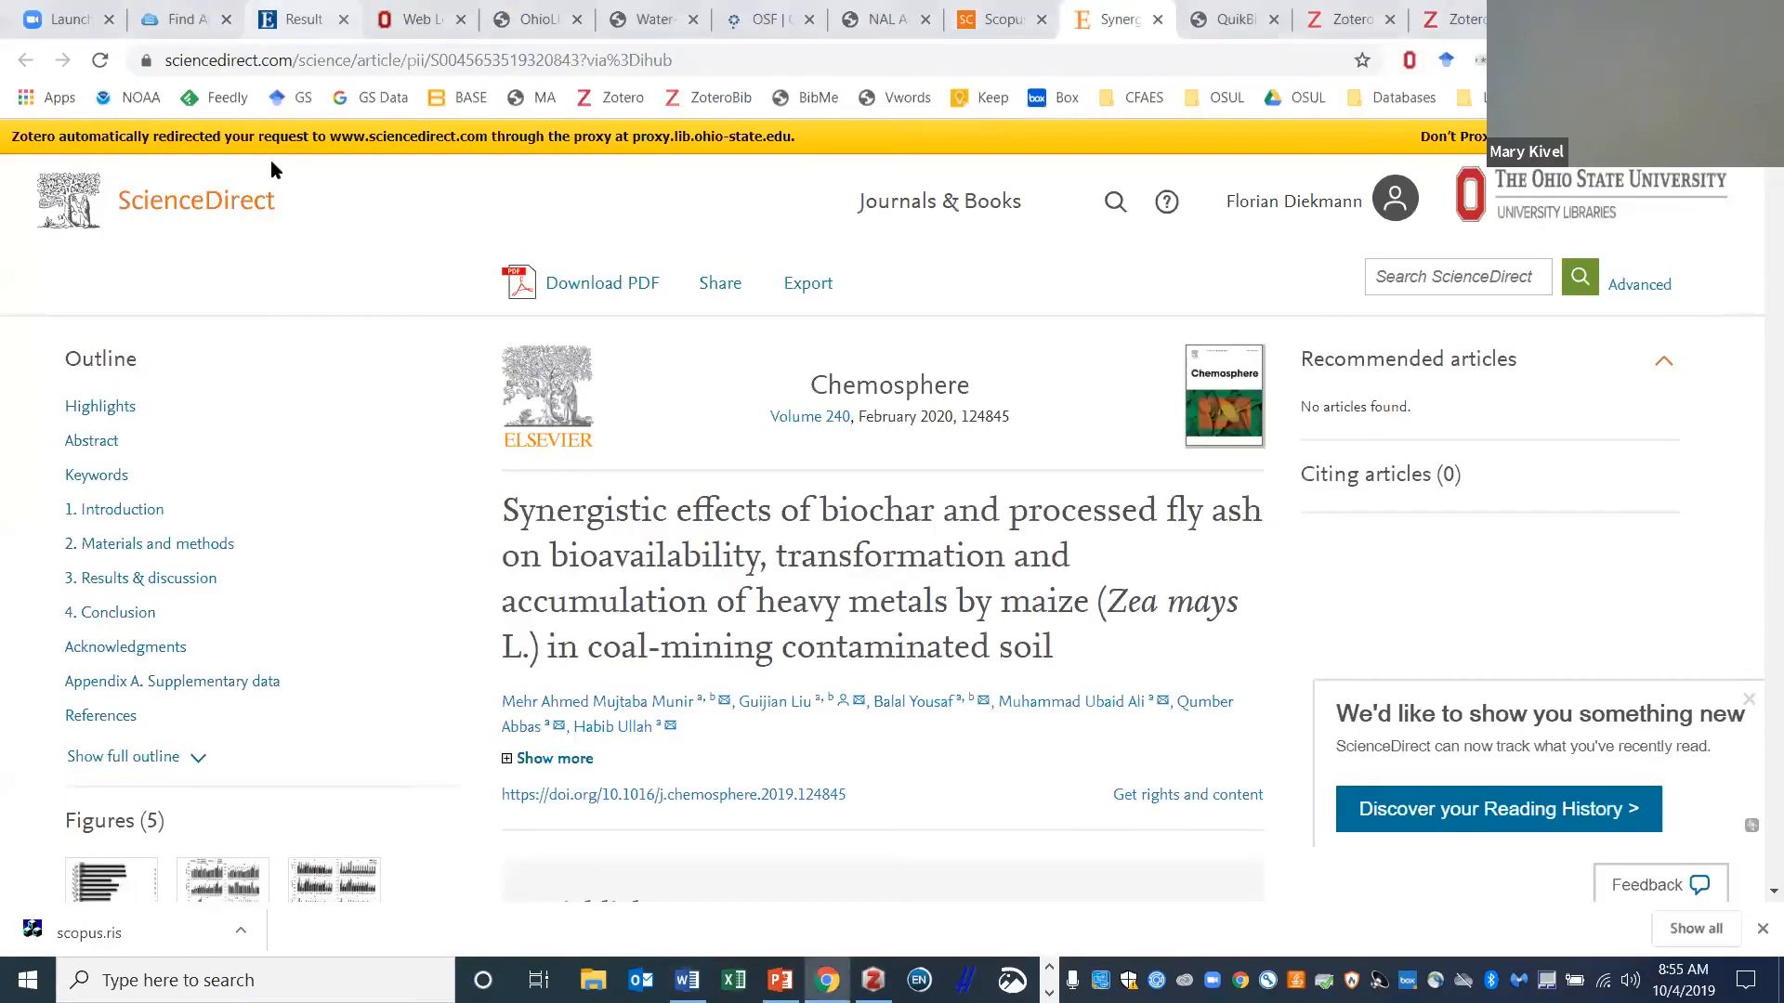
{"action": "key", "text": "ctrl+2"}
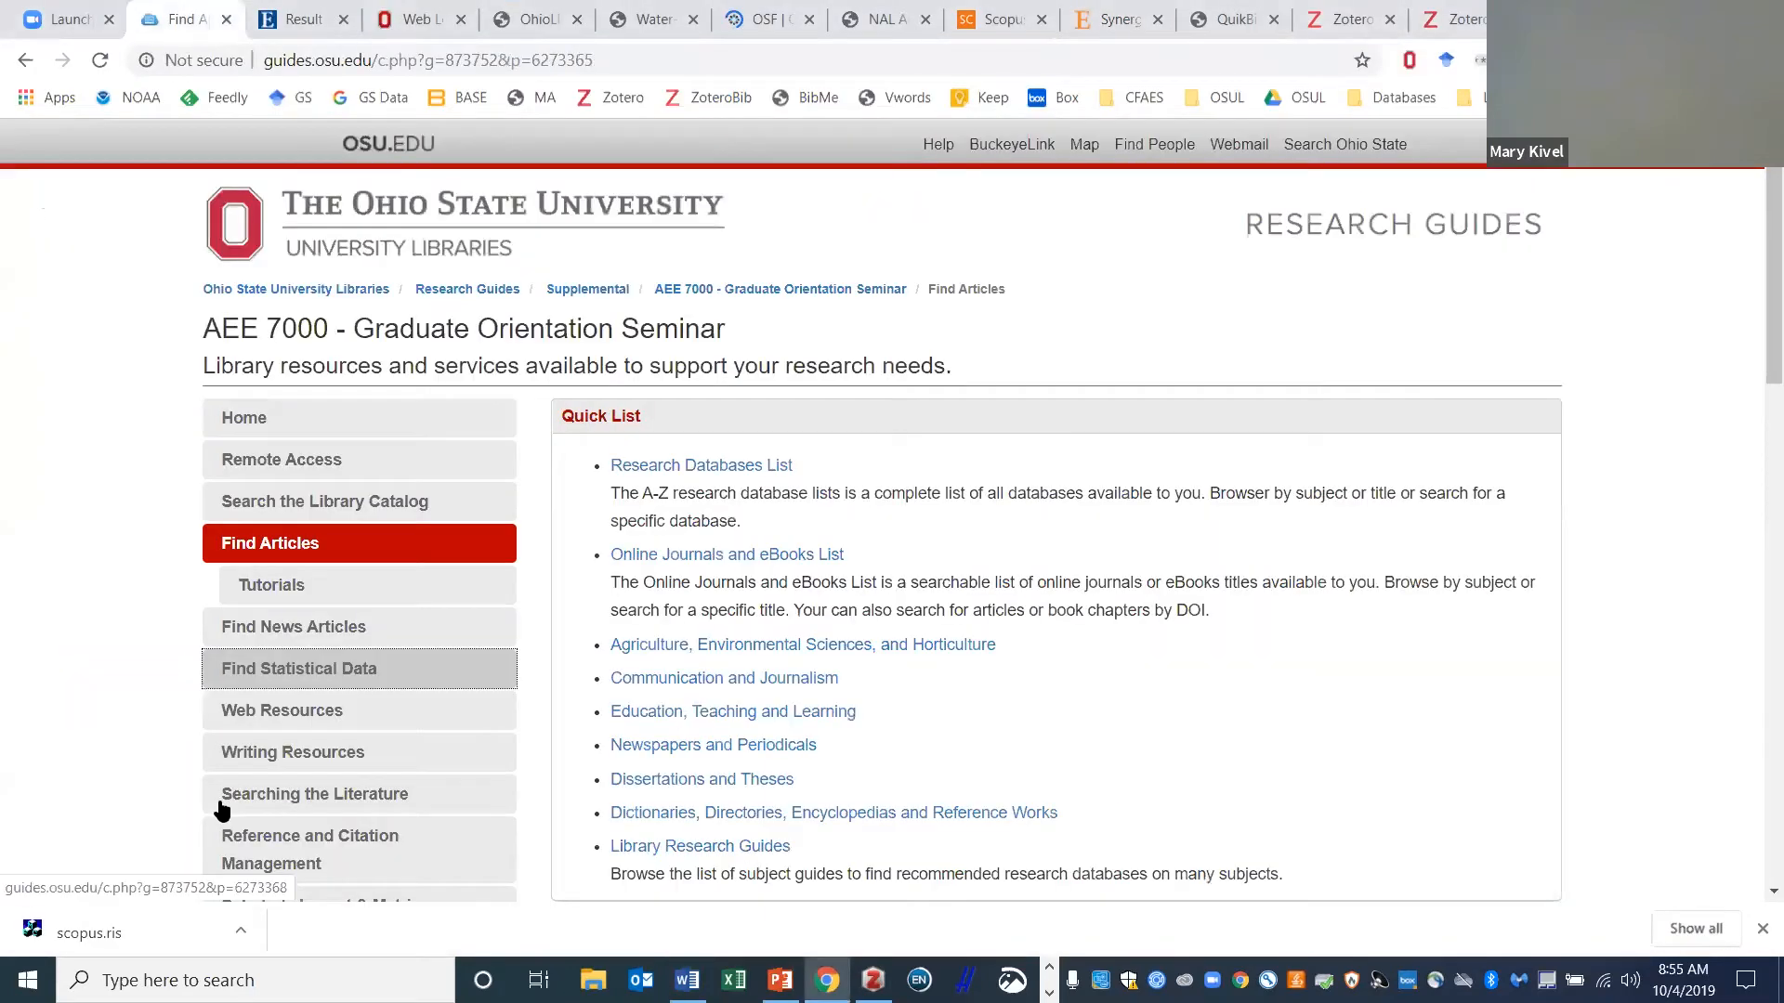
{"action": "scroll", "coordinate": [310, 425], "scroll_direction": "down", "scroll_amount": 5}
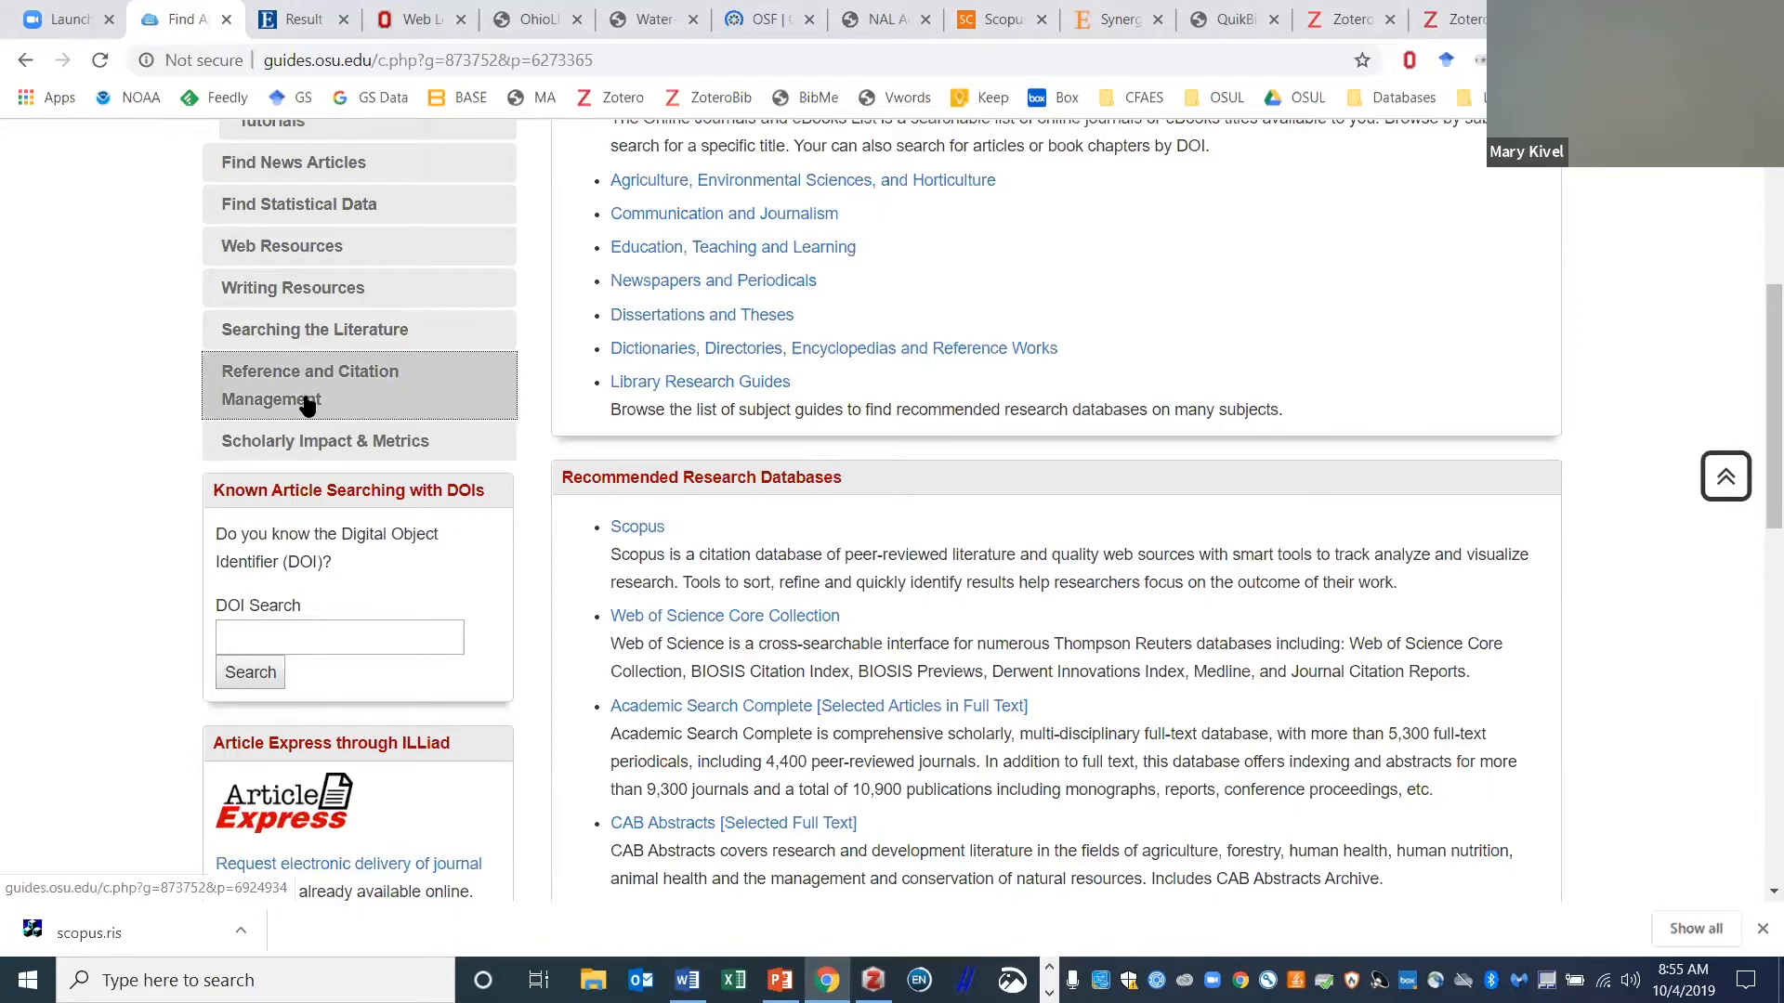
{"action": "left_click", "coordinate": [307, 399]}
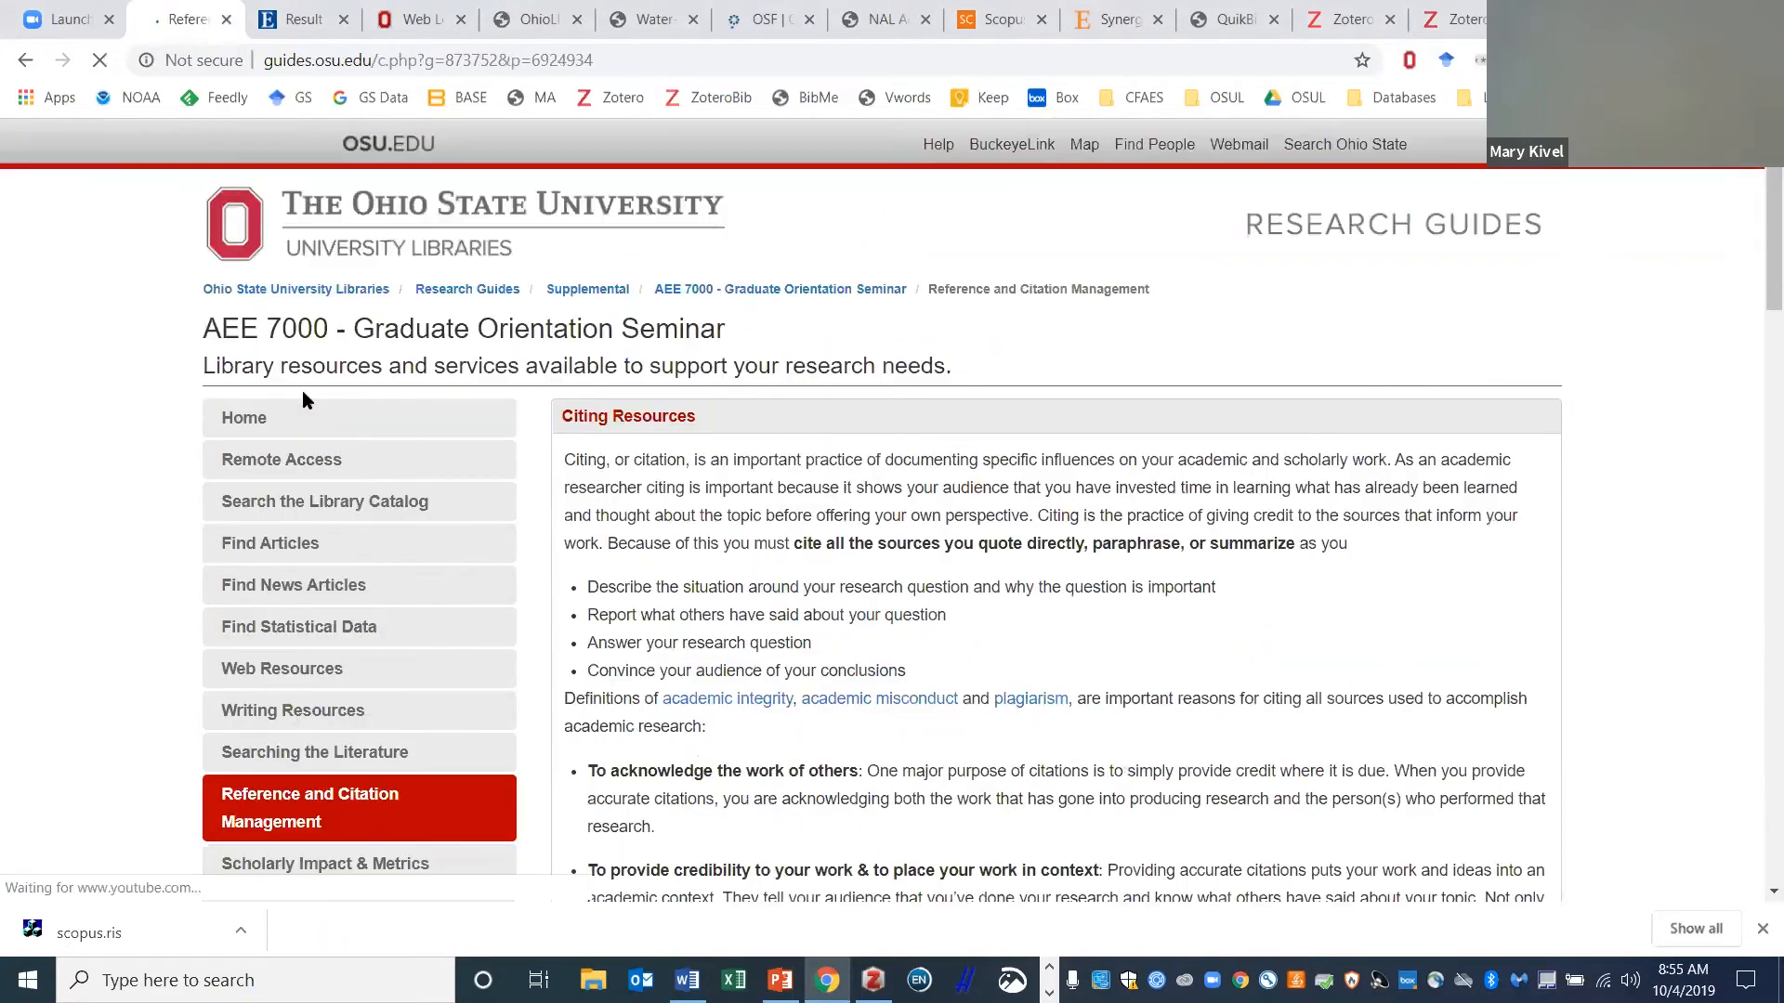
{"action": "scroll", "coordinate": [114, 395], "scroll_direction": "down", "scroll_amount": 5}
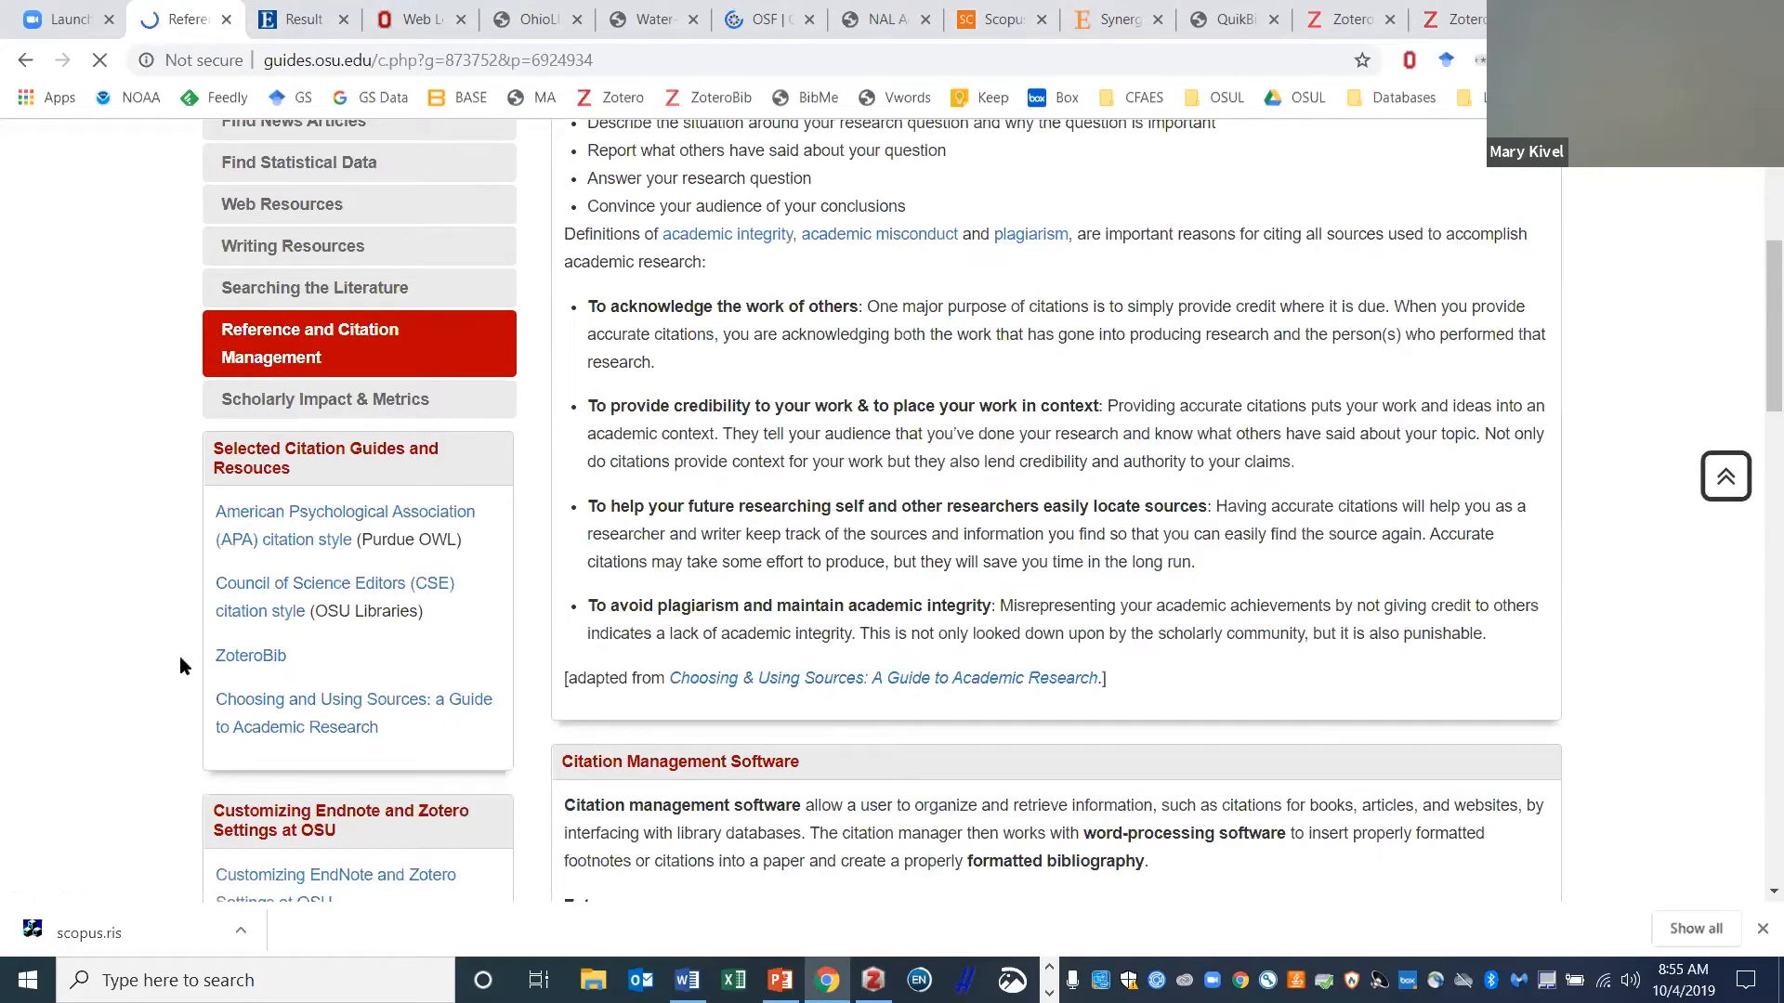
{"action": "scroll", "coordinate": [320, 434], "scroll_direction": "down", "scroll_amount": 3}
{"action": "scroll", "coordinate": [306, 537], "scroll_direction": "down", "scroll_amount": 1}
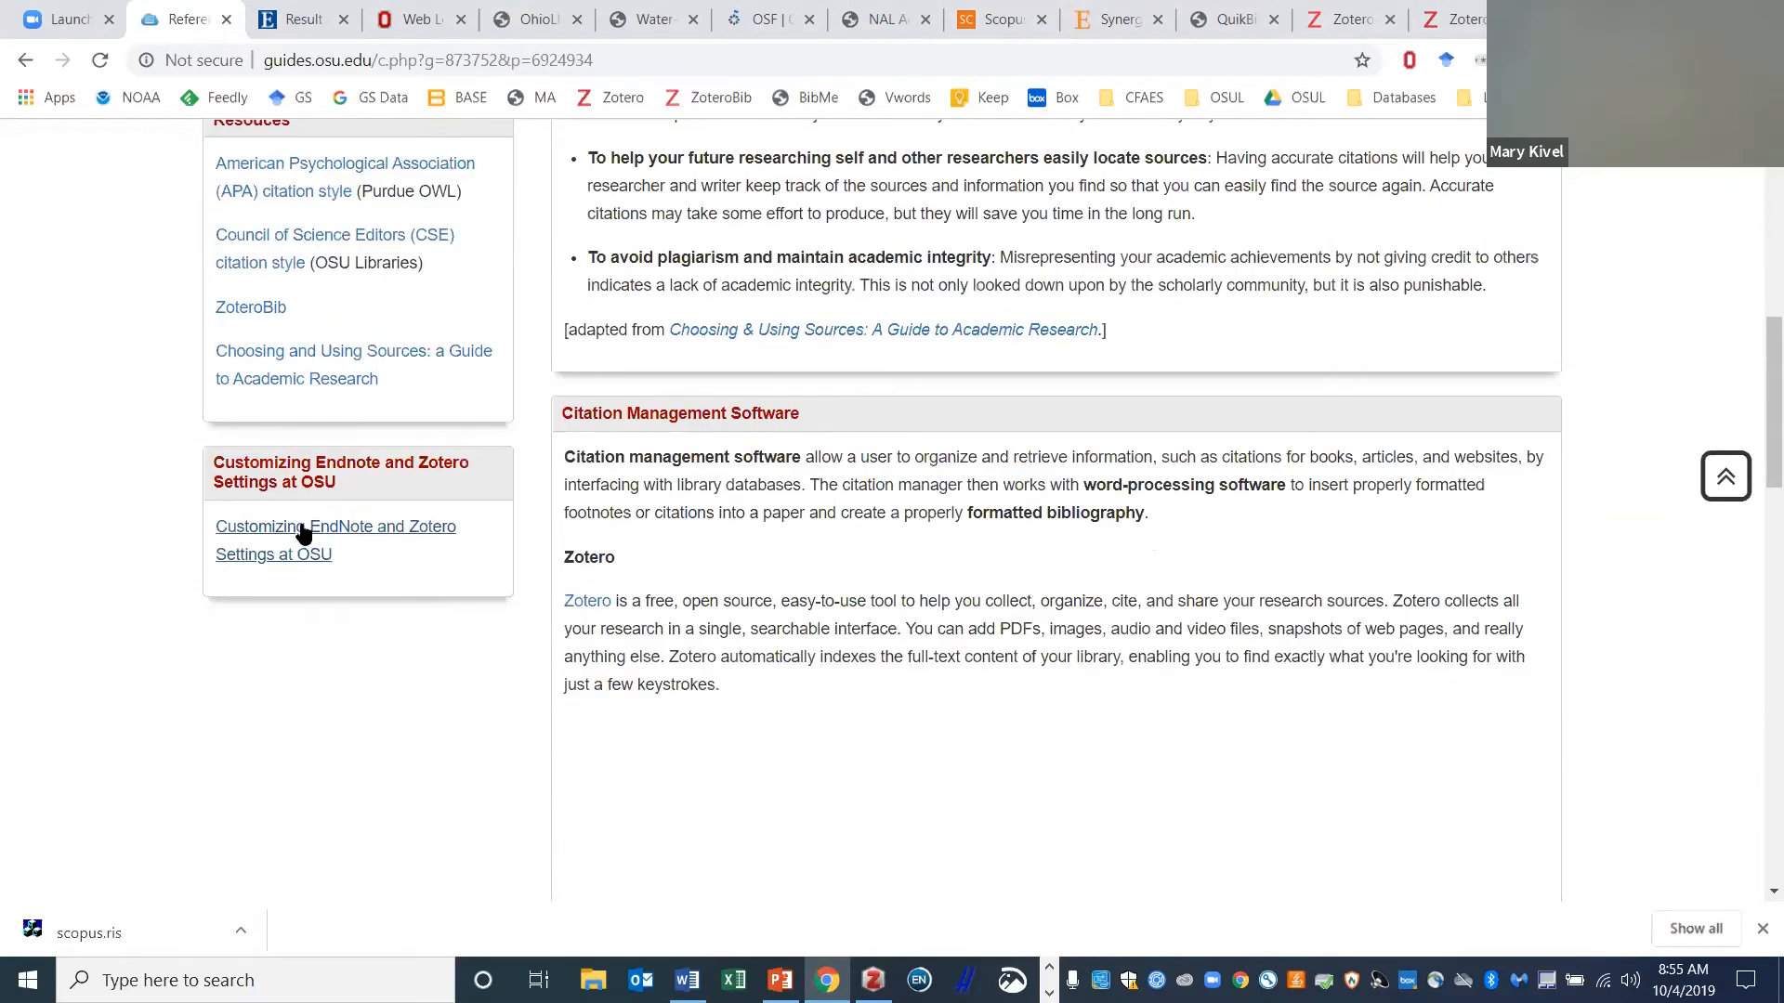
{"action": "left_click", "coordinate": [298, 535]}
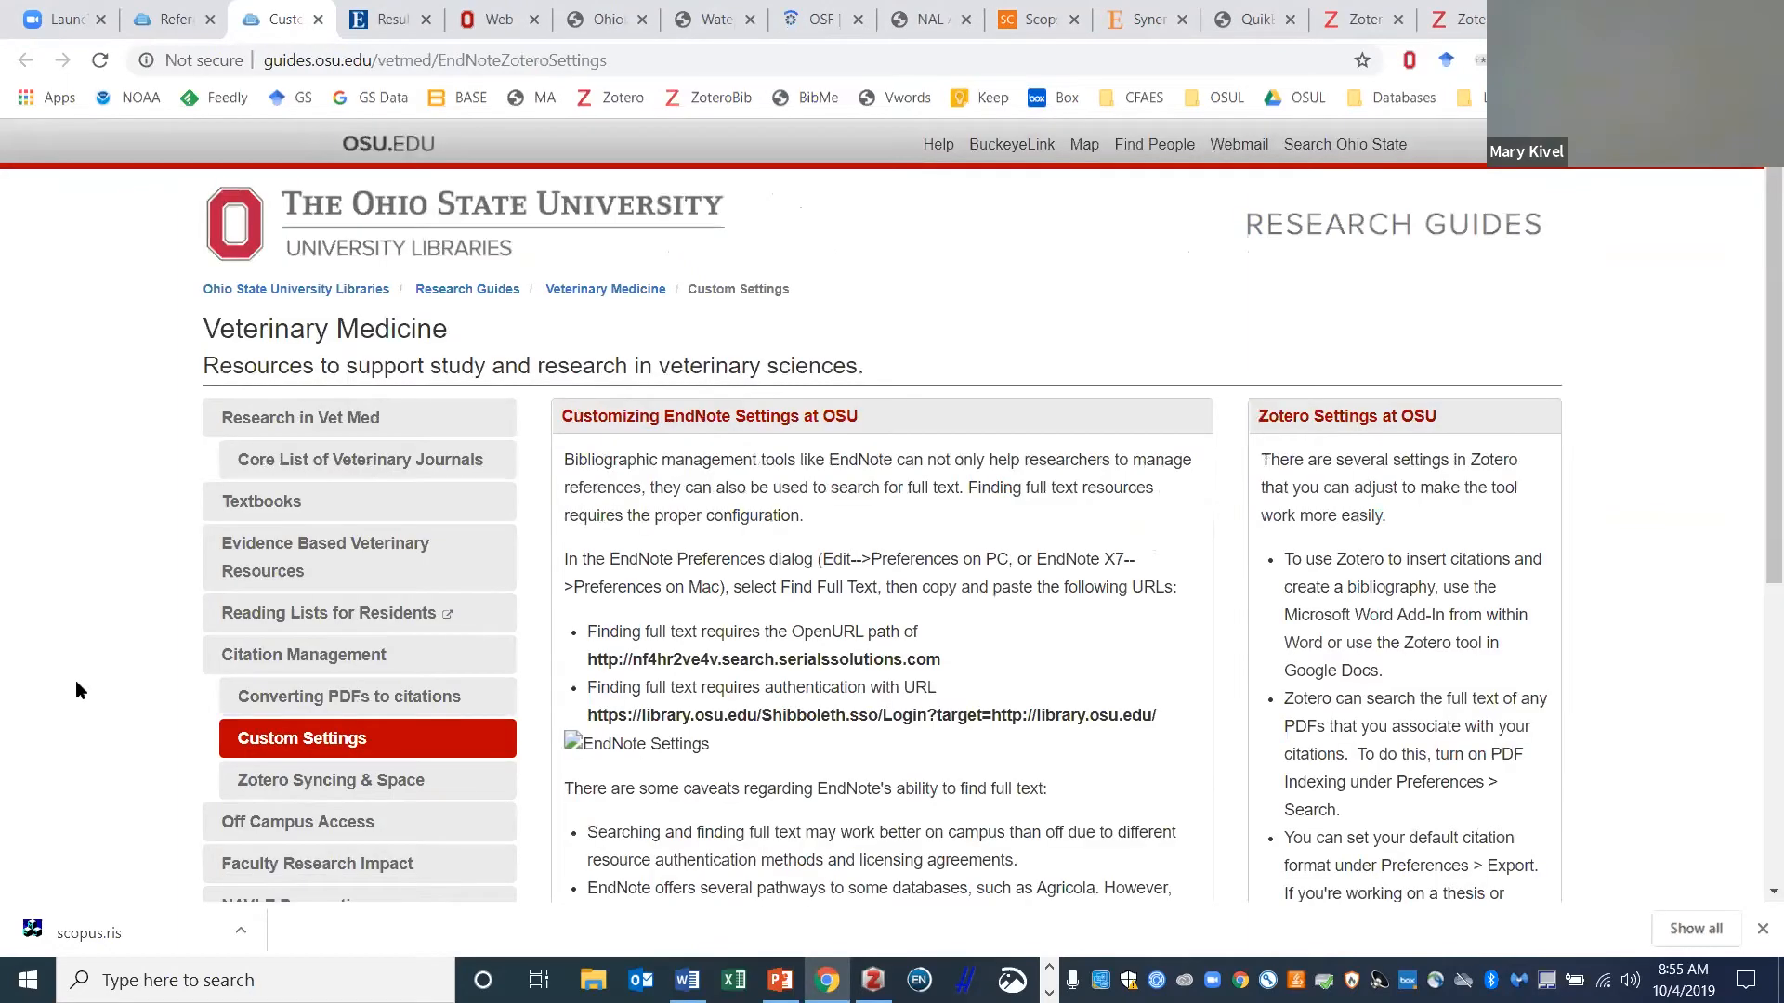
- Browse the Zotero Syncing & Space guide page, then return to the Zotero library window
{"action": "scroll", "coordinate": [270, 410], "scroll_direction": "down", "scroll_amount": 4}
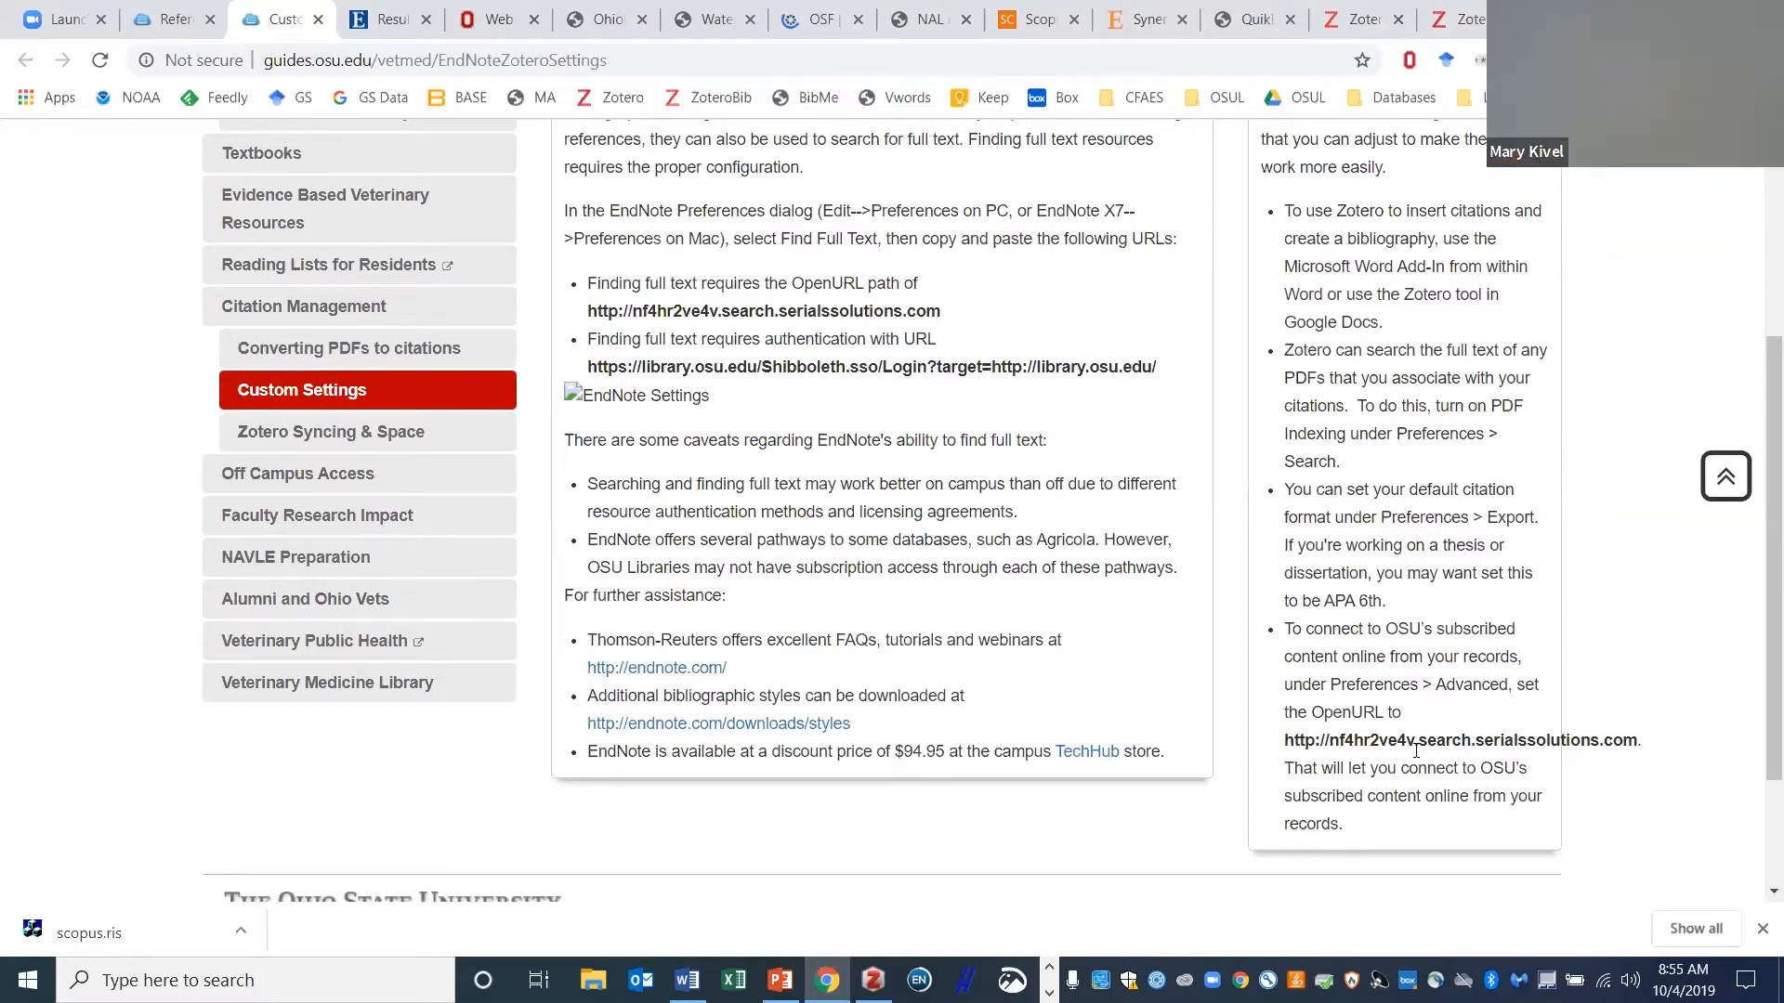
{"action": "left_click", "coordinate": [338, 435]}
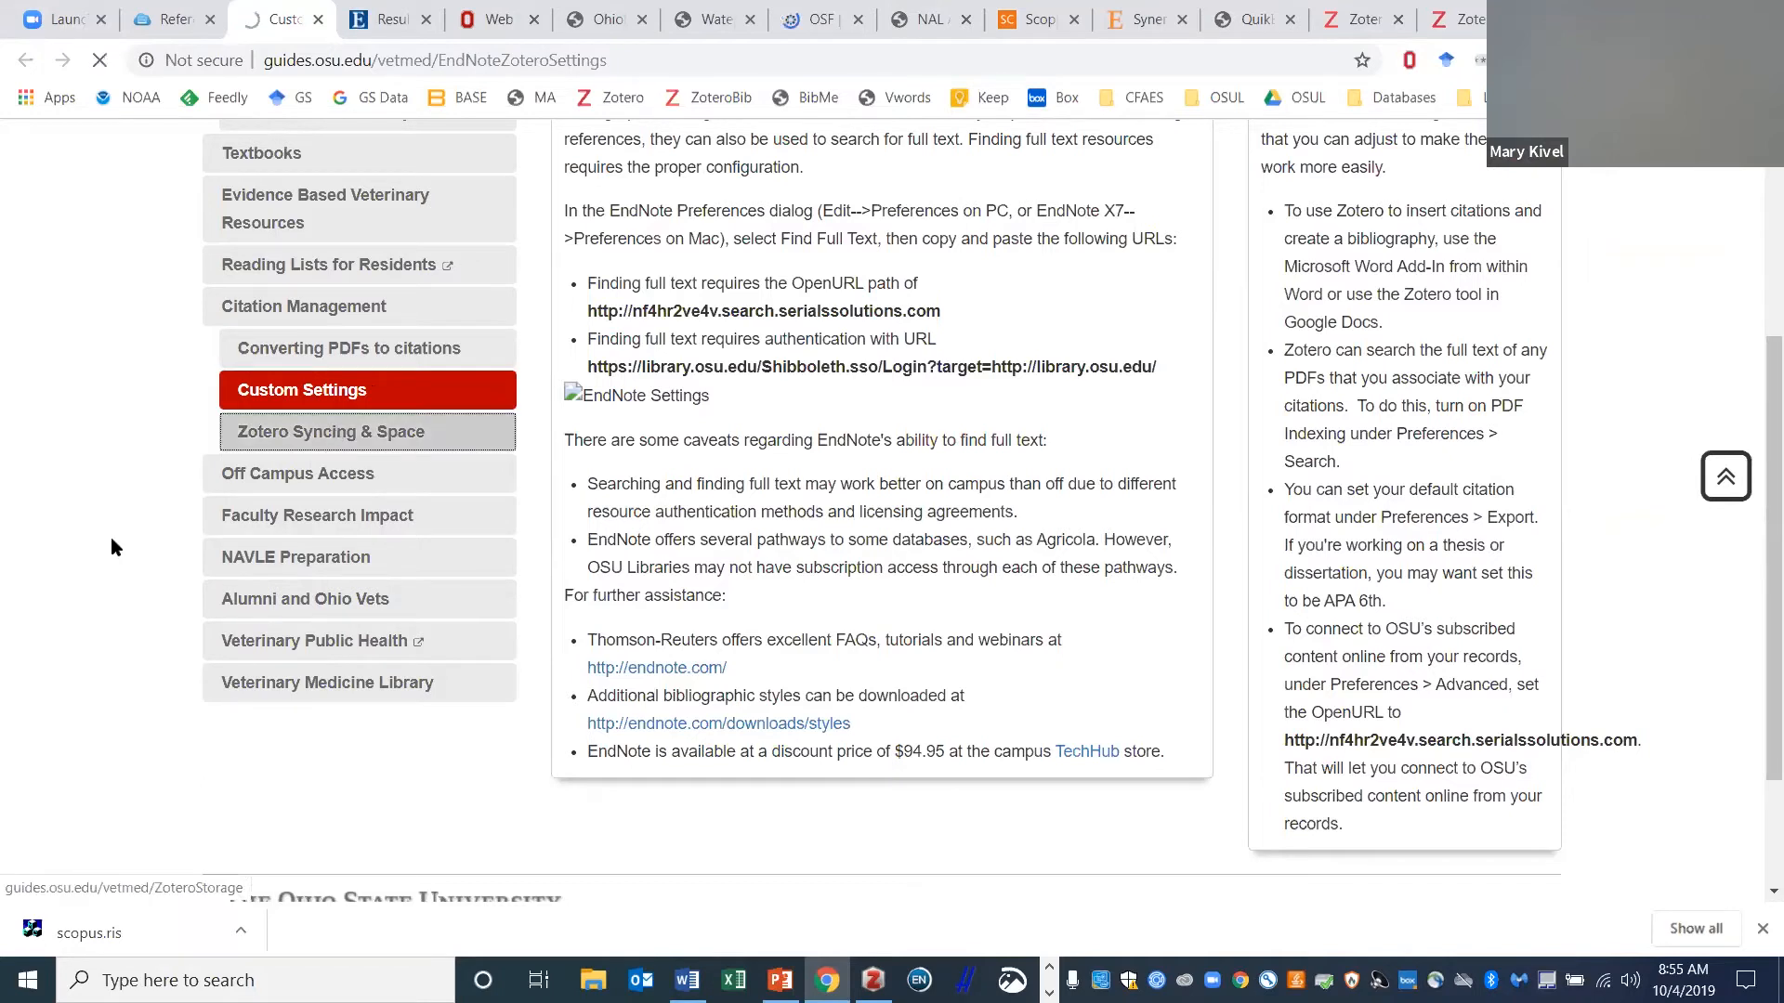
{"action": "scroll", "coordinate": [772, 632], "scroll_direction": "down", "scroll_amount": 6}
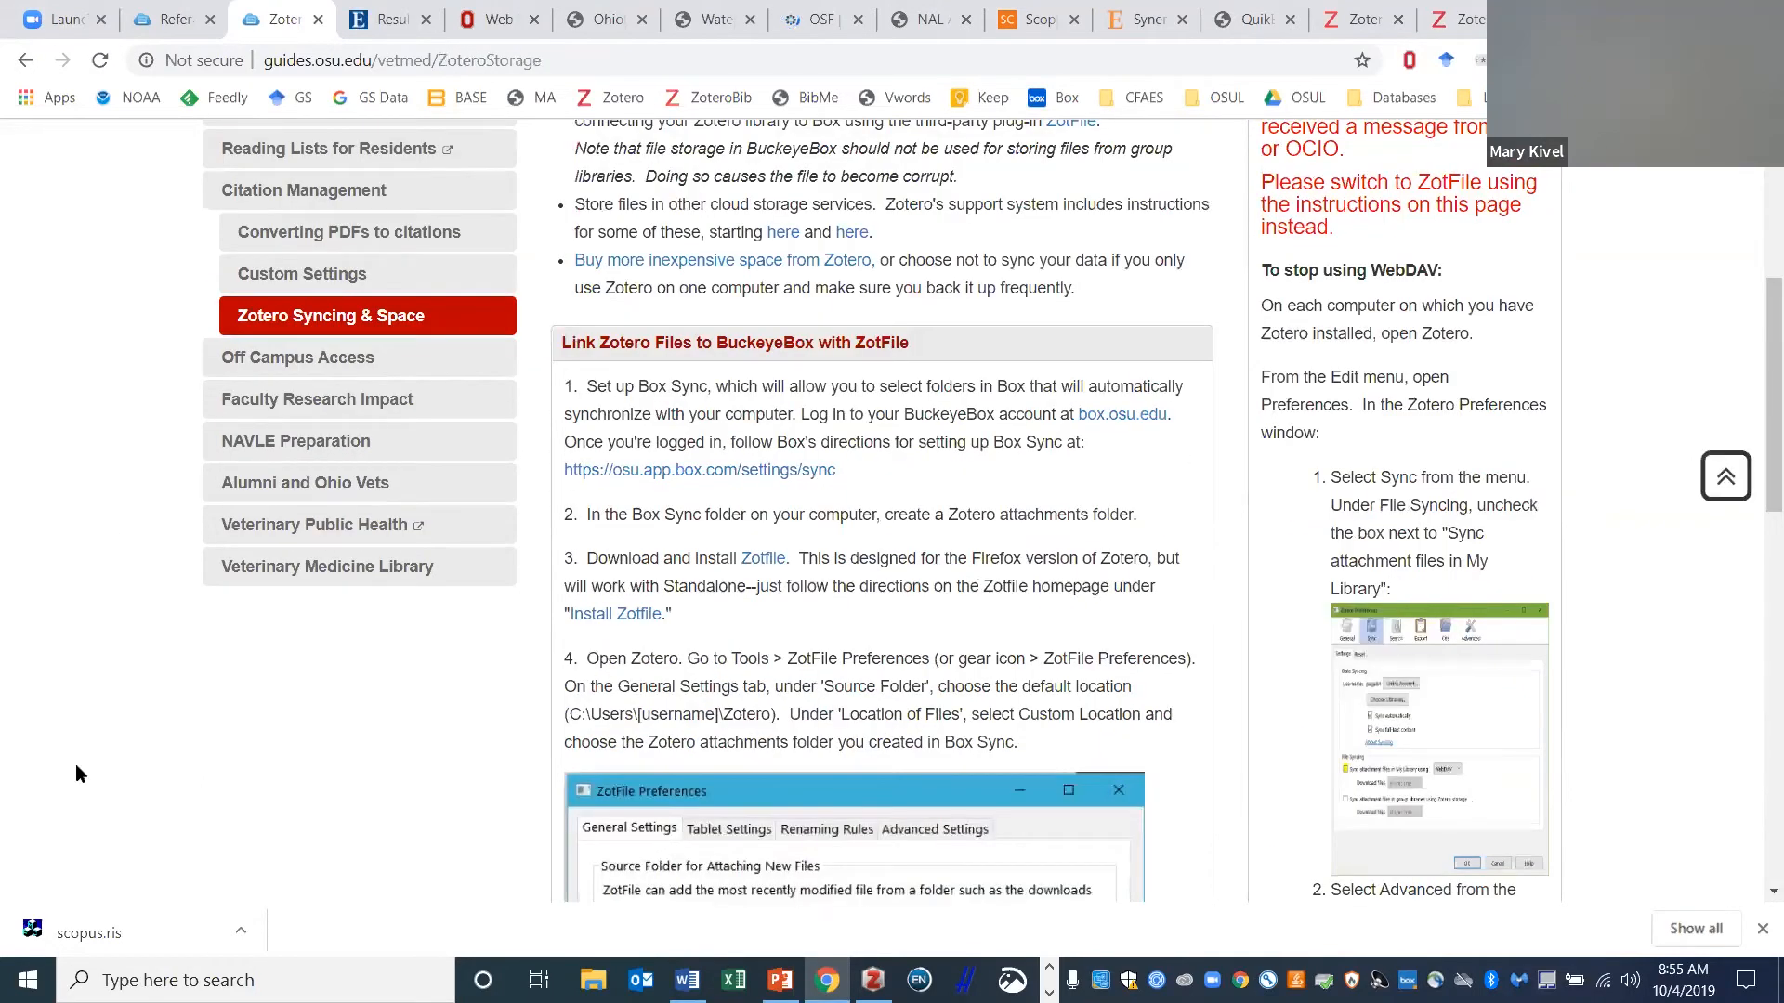
{"action": "scroll", "coordinate": [9, 760], "scroll_direction": "up", "scroll_amount": 1}
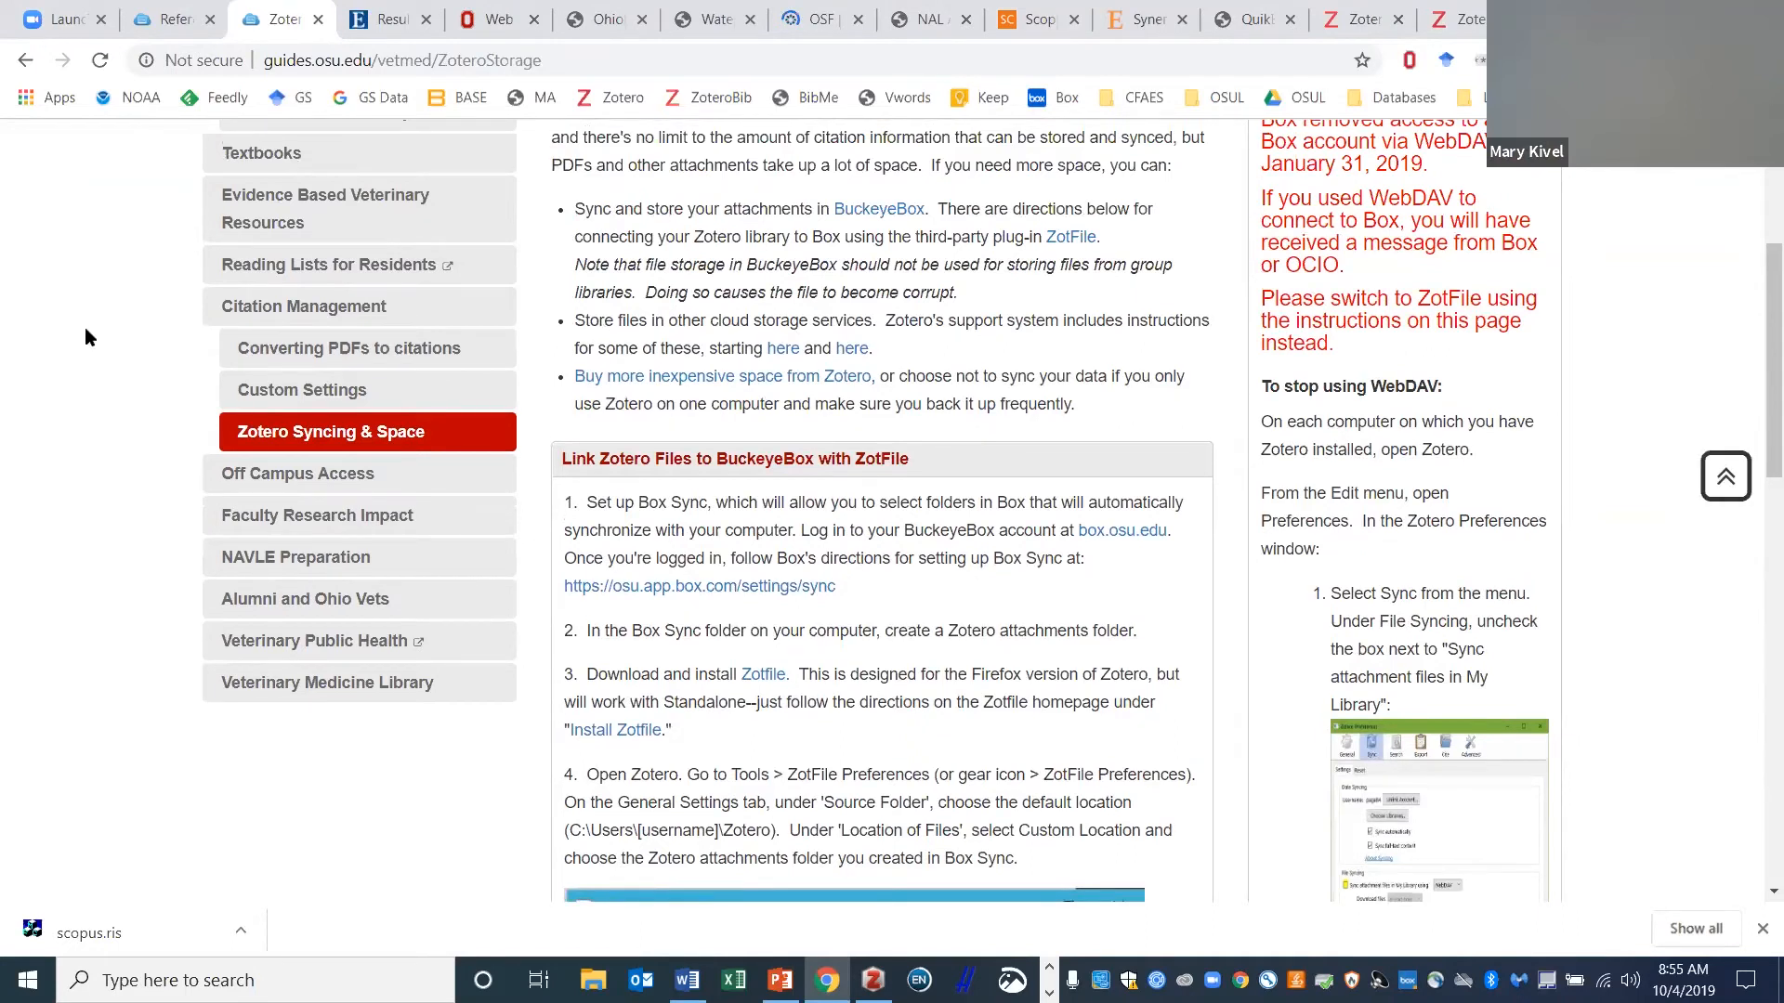
{"action": "left_click", "coordinate": [873, 980]}
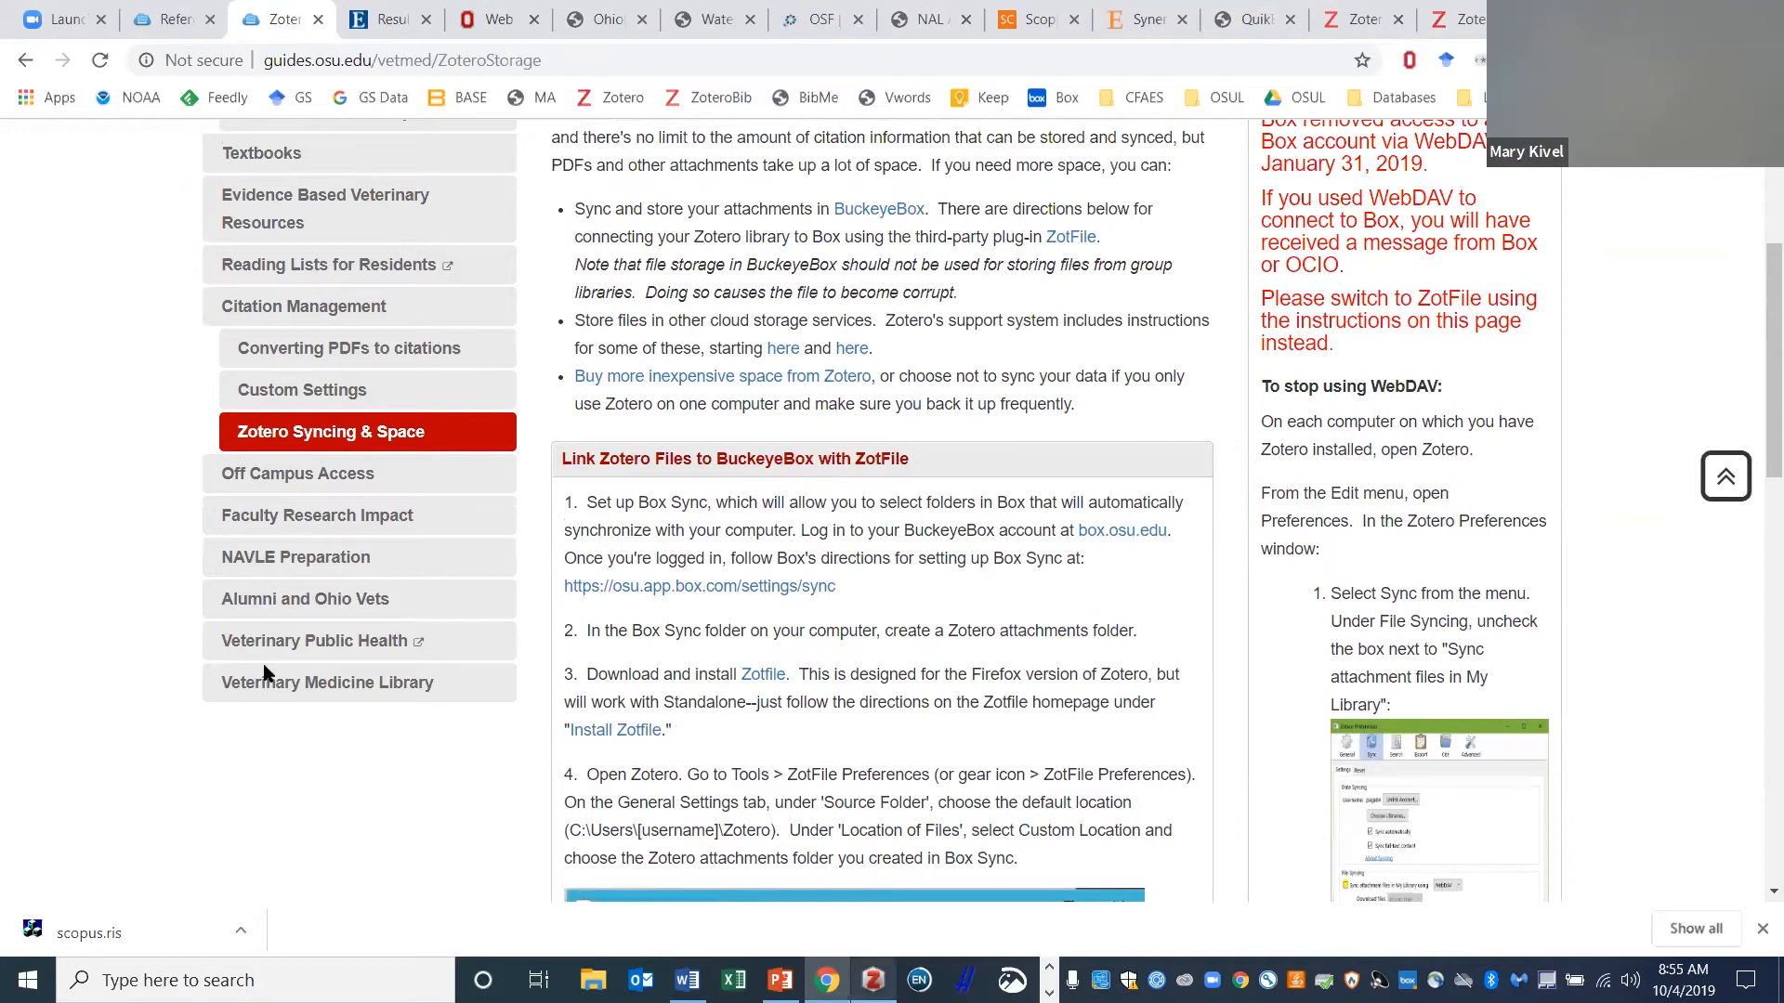